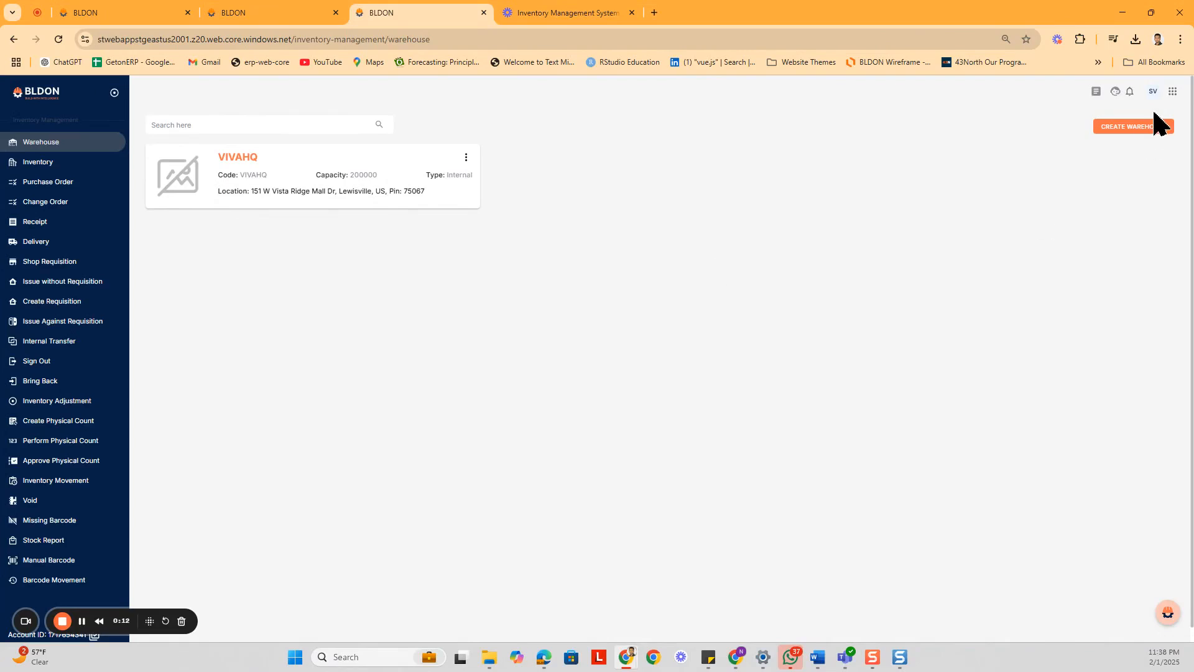
Glance at the new-warehouse form without saving, then open the VIVAHQ warehouse card
click(1156, 128)
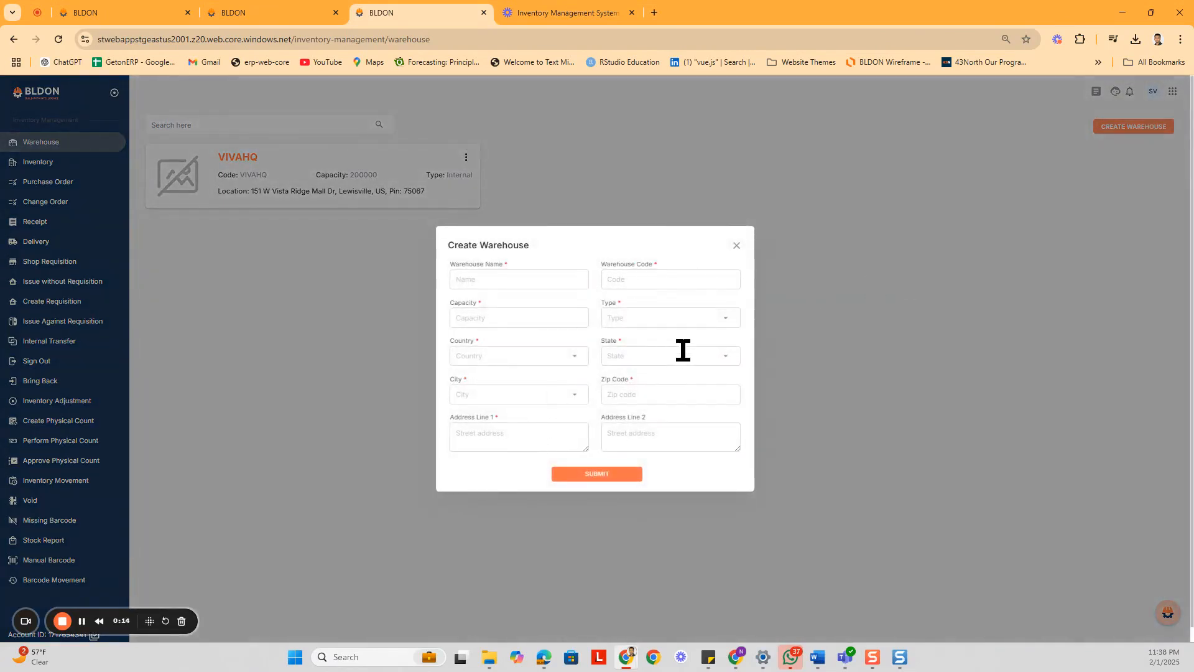
click(737, 246)
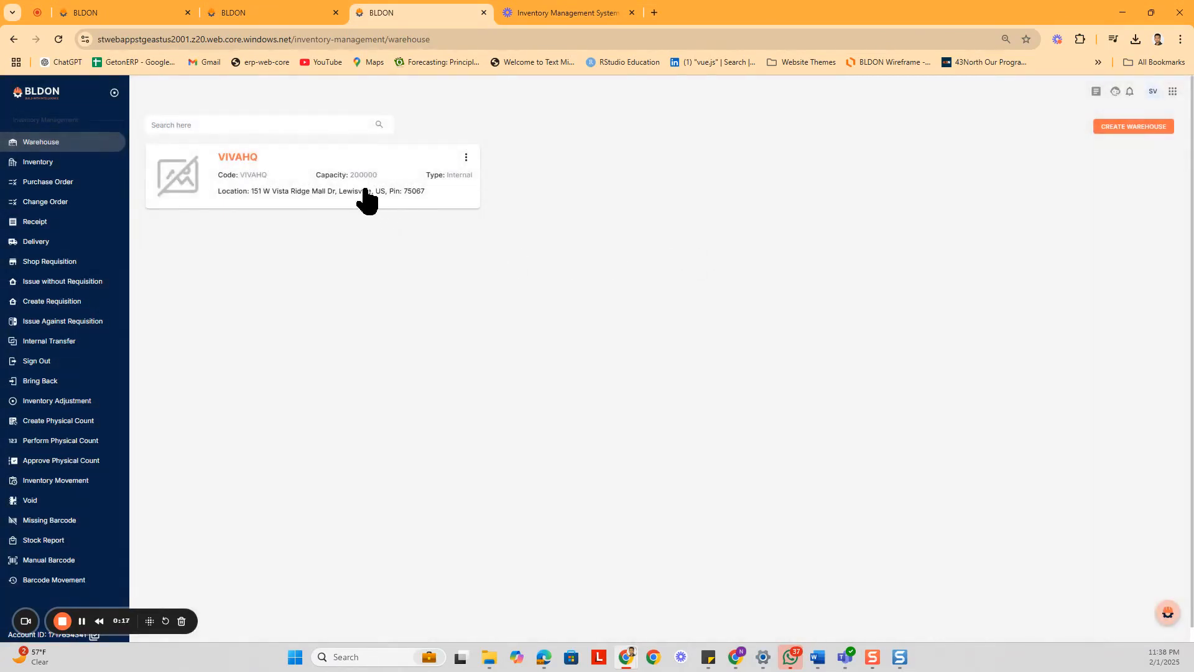
click(364, 198)
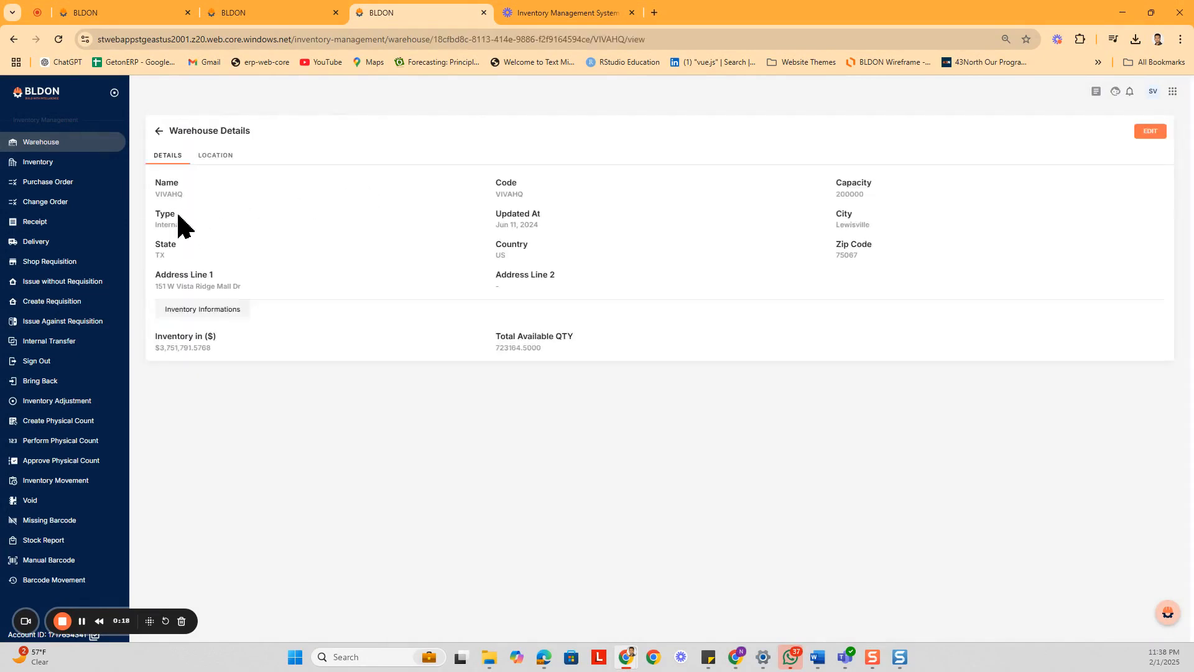
Show VIVAHQ's Location tab with the SR9 and SR8 bin locations and their codes
click(215, 155)
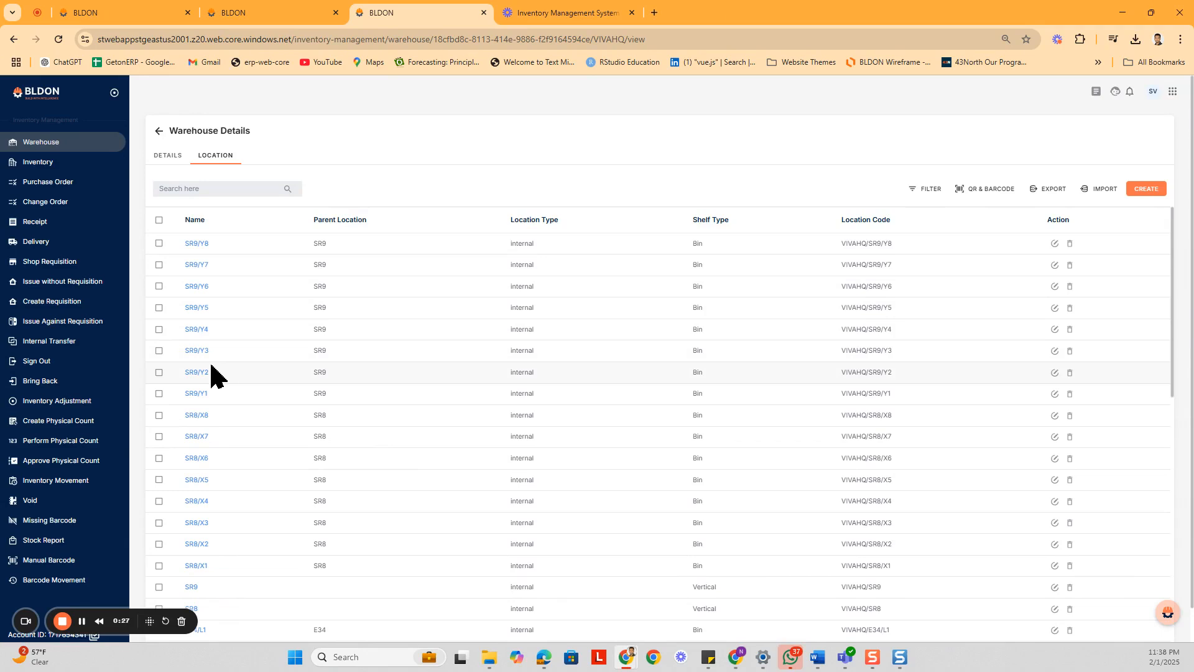
click(1148, 193)
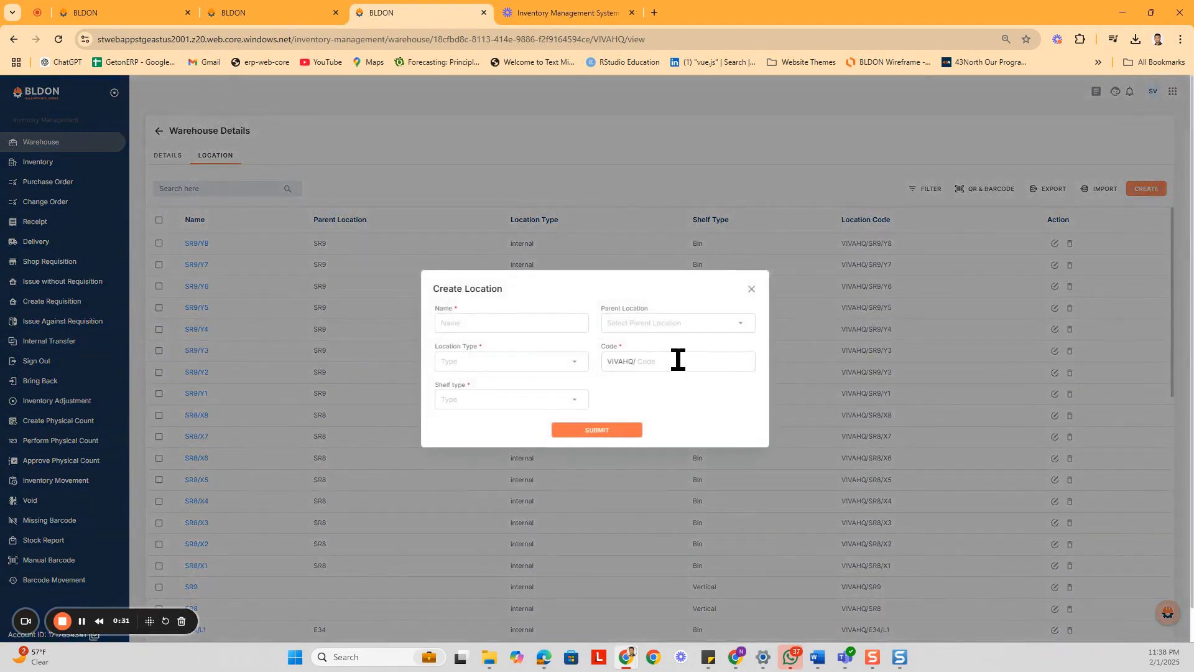
click(510, 363)
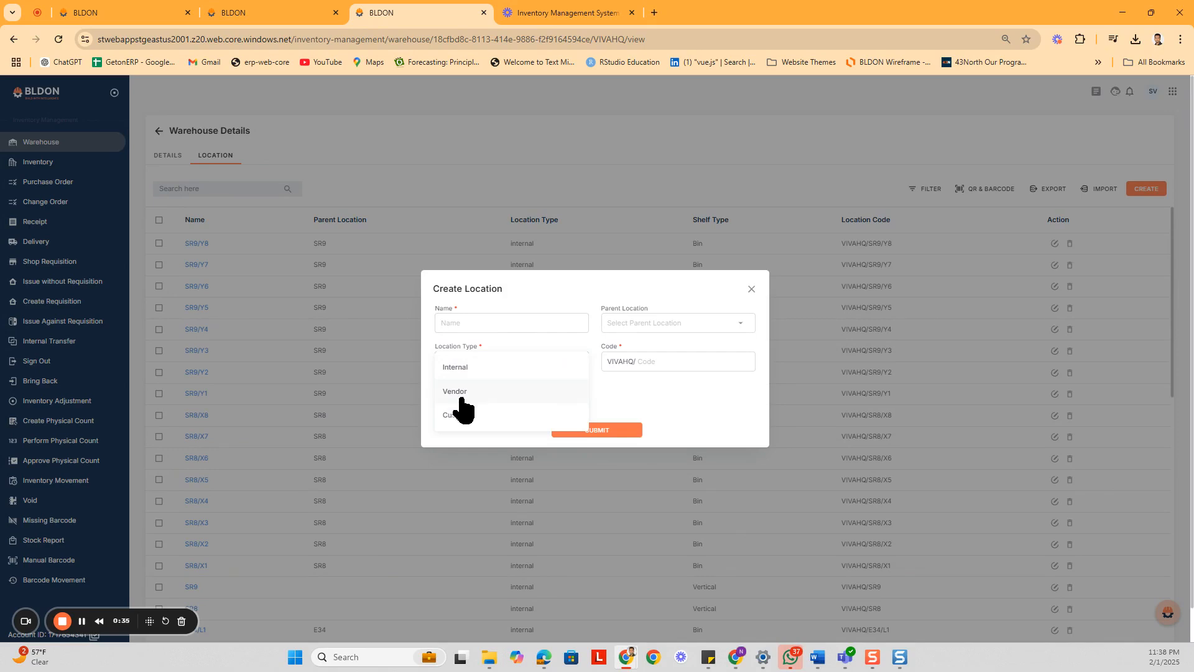
click(701, 416)
click(512, 405)
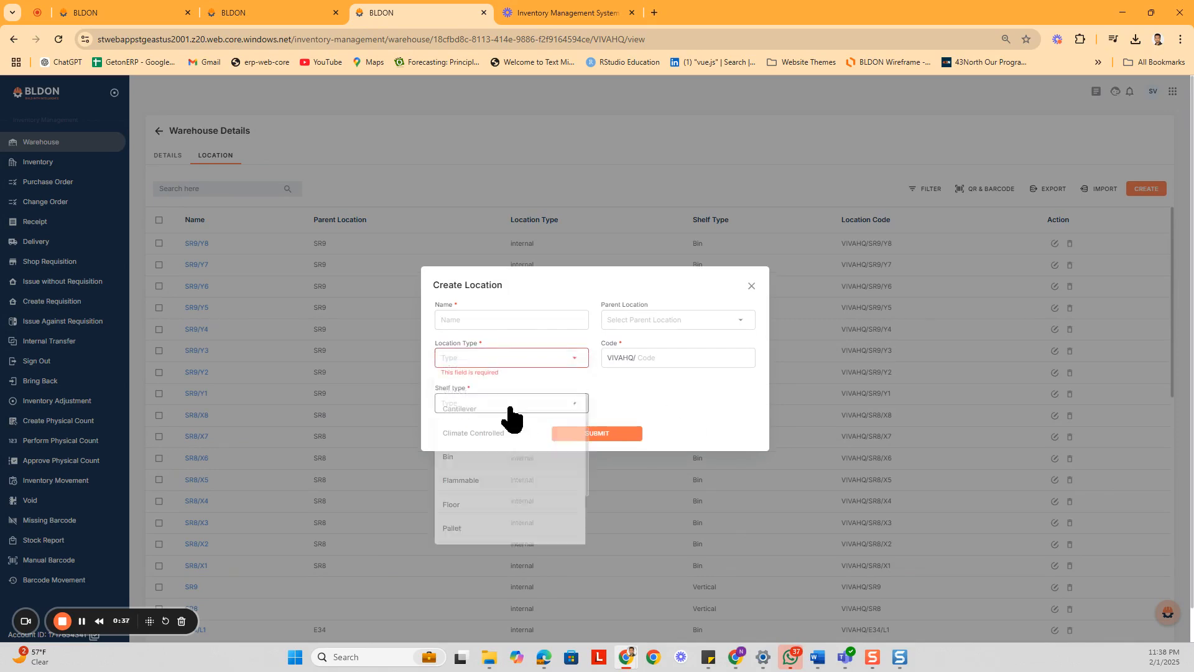
scroll(482, 460, down, 1)
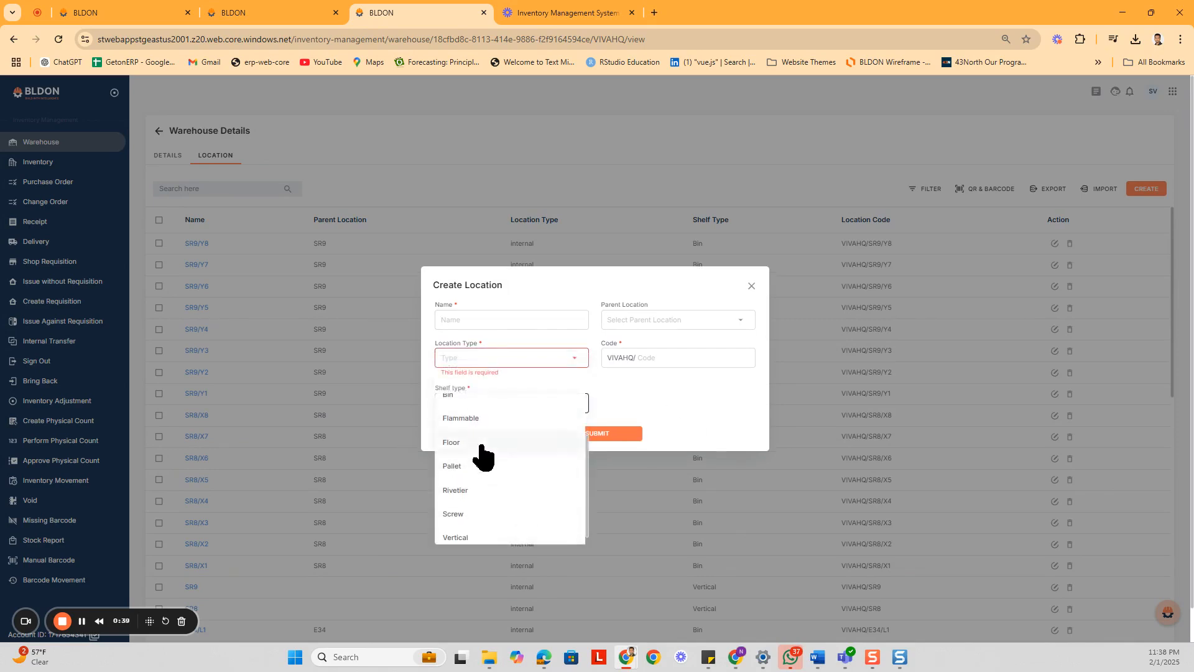
scroll(517, 494, down, 1)
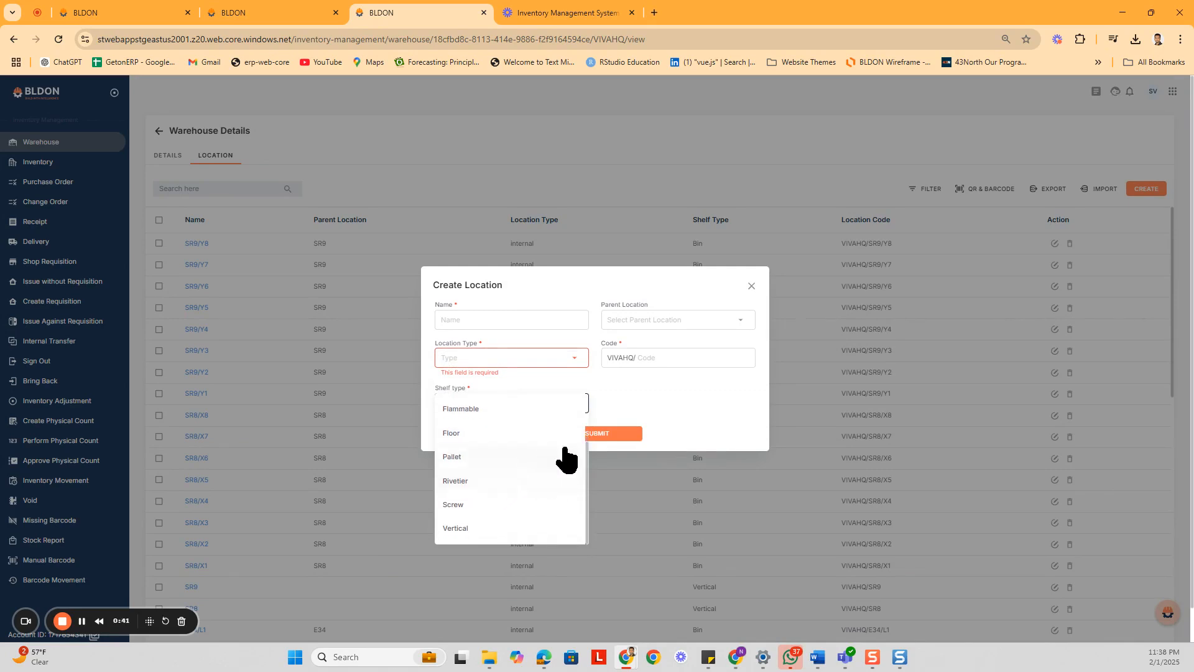
click(687, 376)
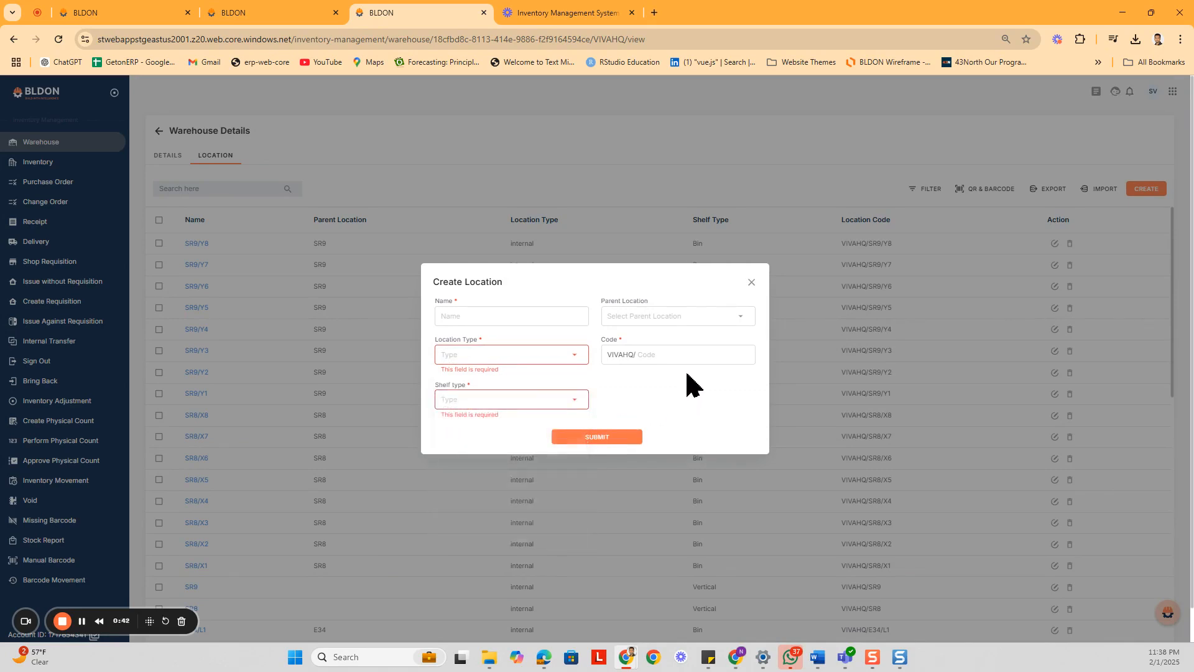
click(703, 319)
click(541, 287)
click(738, 322)
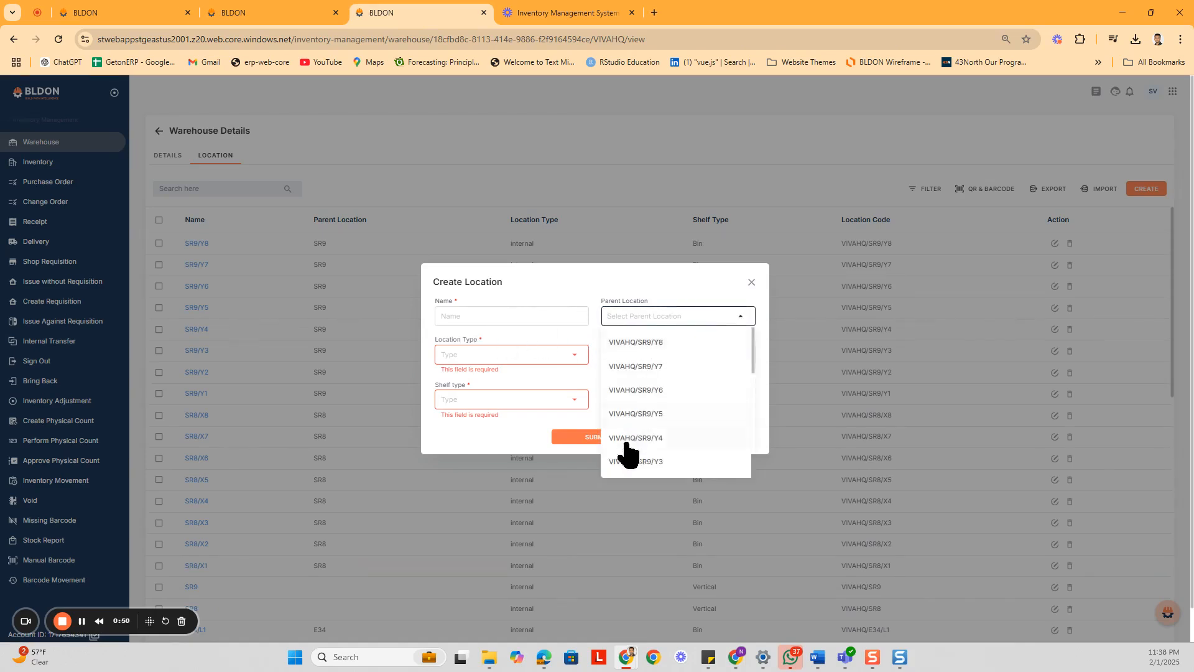
click(582, 295)
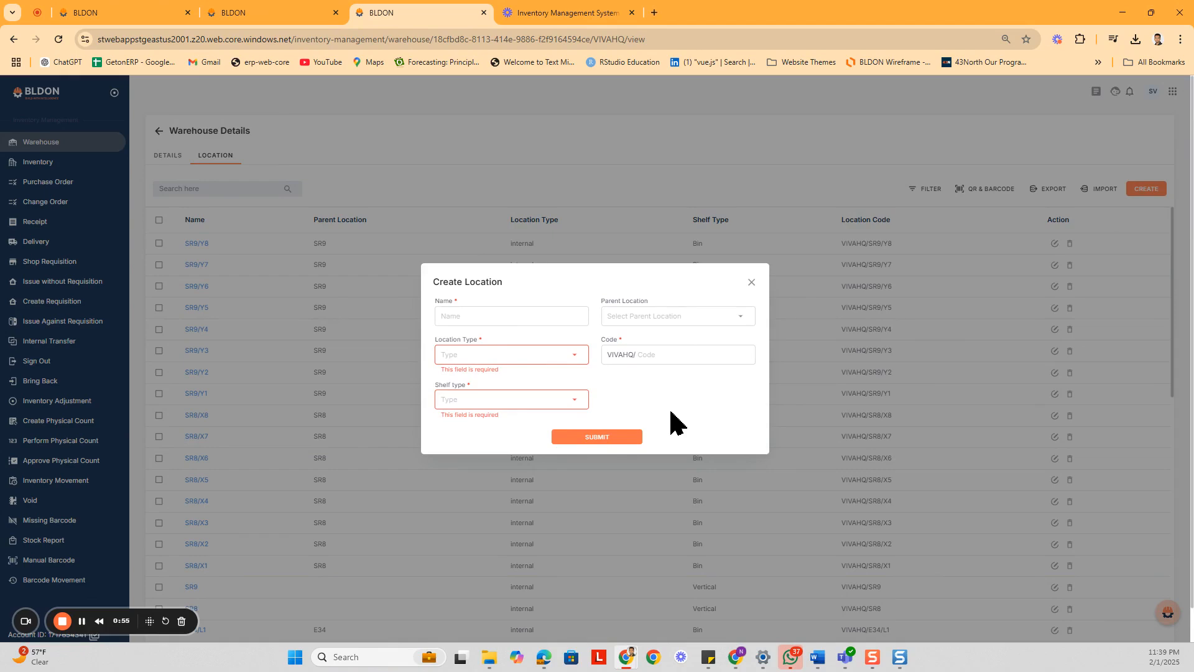
click(752, 281)
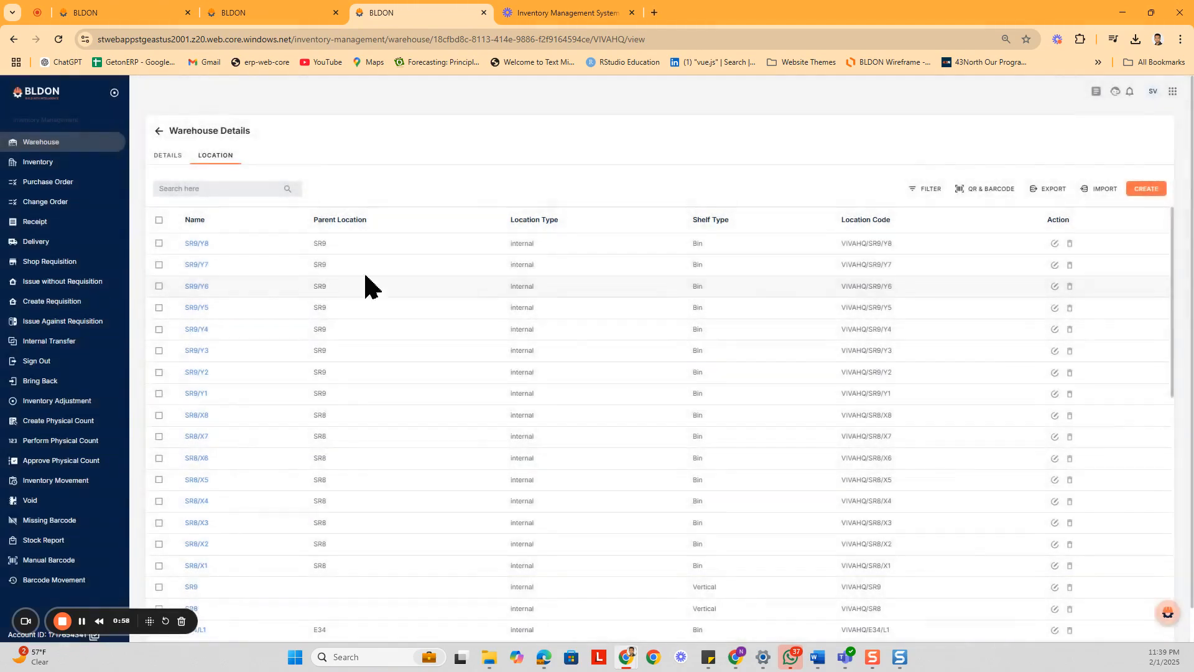
Preview a 2x2 QR code label for location SR9/Y8 only, then close it
click(158, 221)
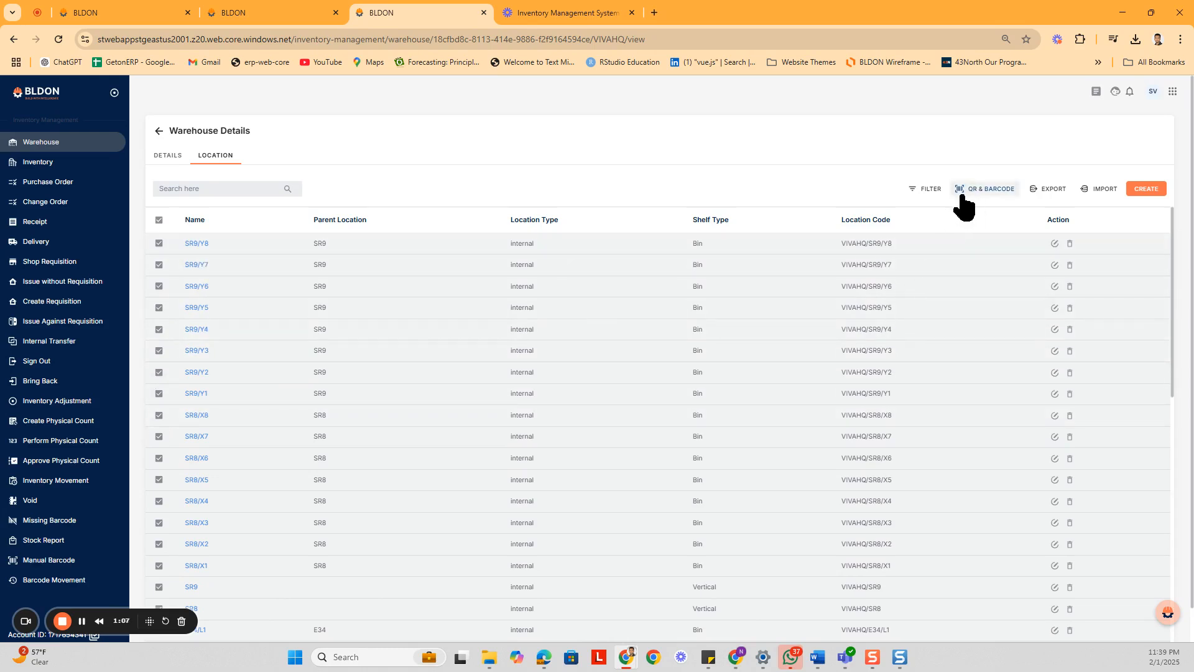
click(159, 220)
click(159, 244)
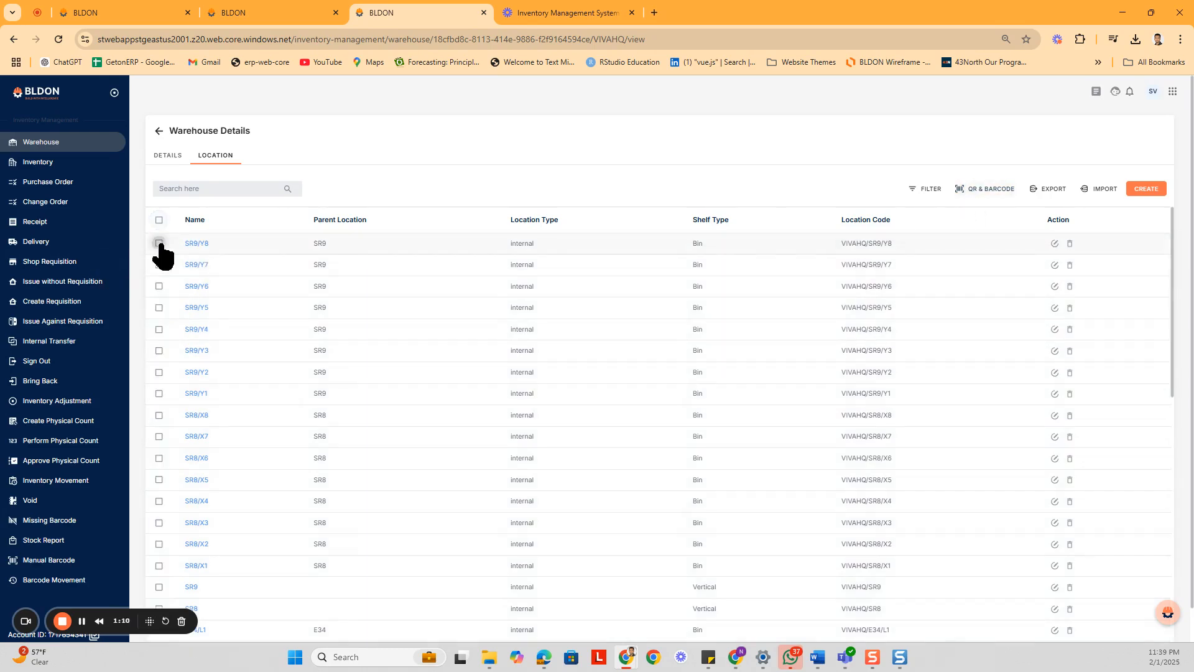
click(973, 192)
click(980, 230)
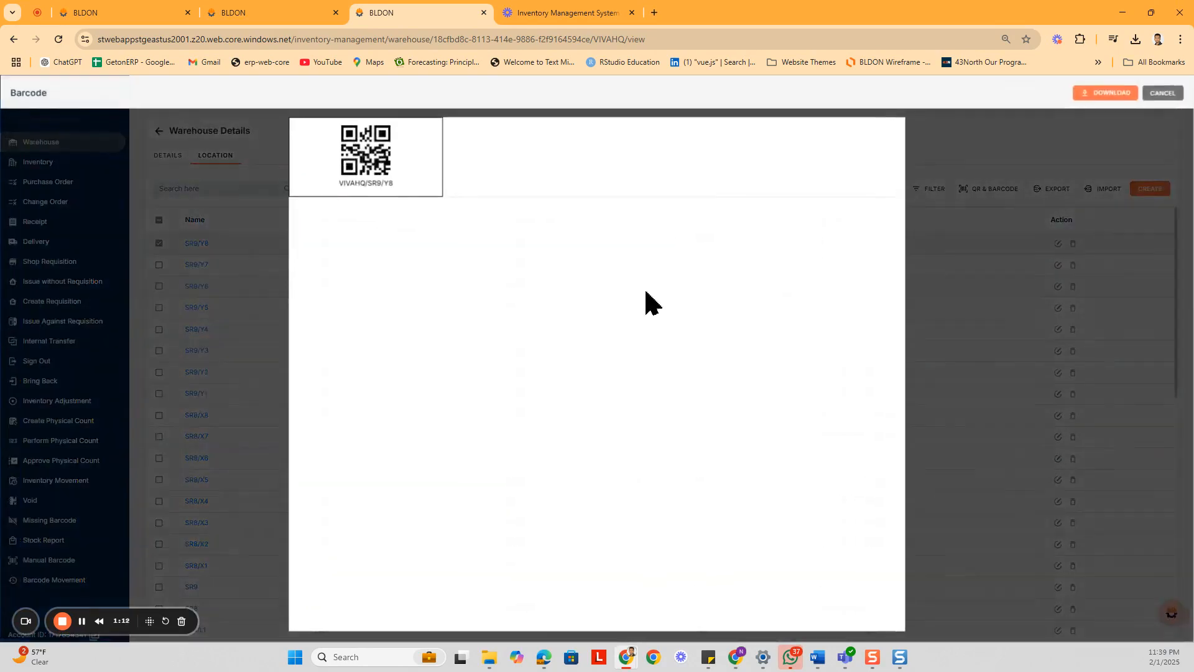
click(1143, 117)
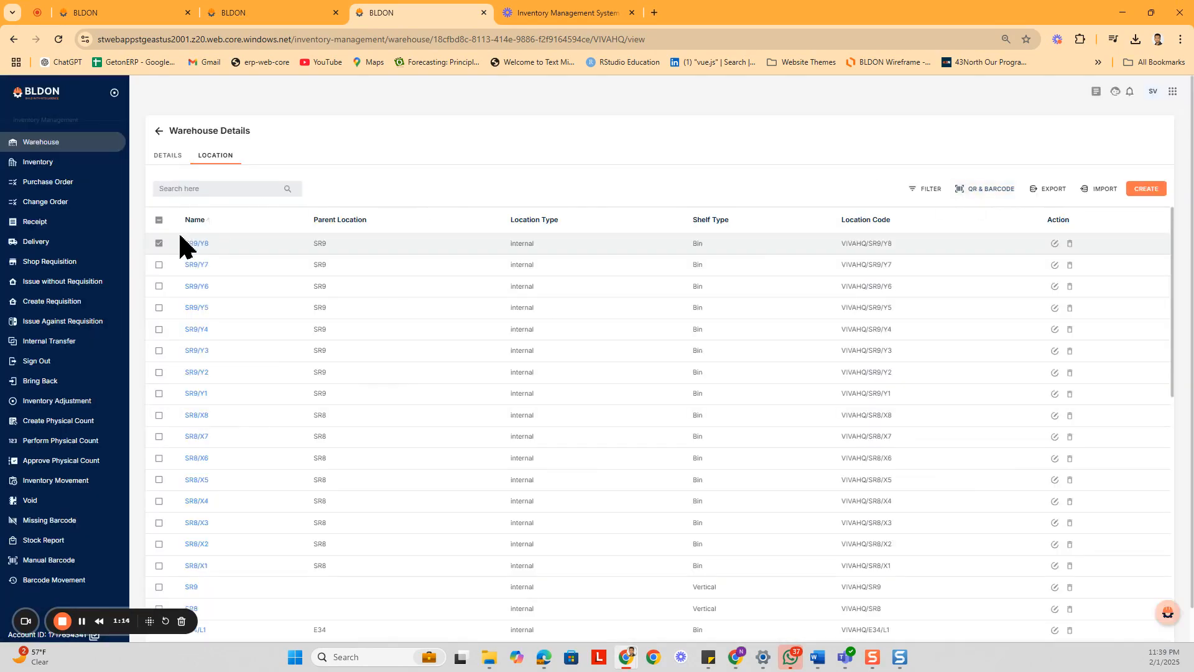
Preview 1x1 QR labels for all VIVAHQ locations, then go to Inventory Items
click(159, 223)
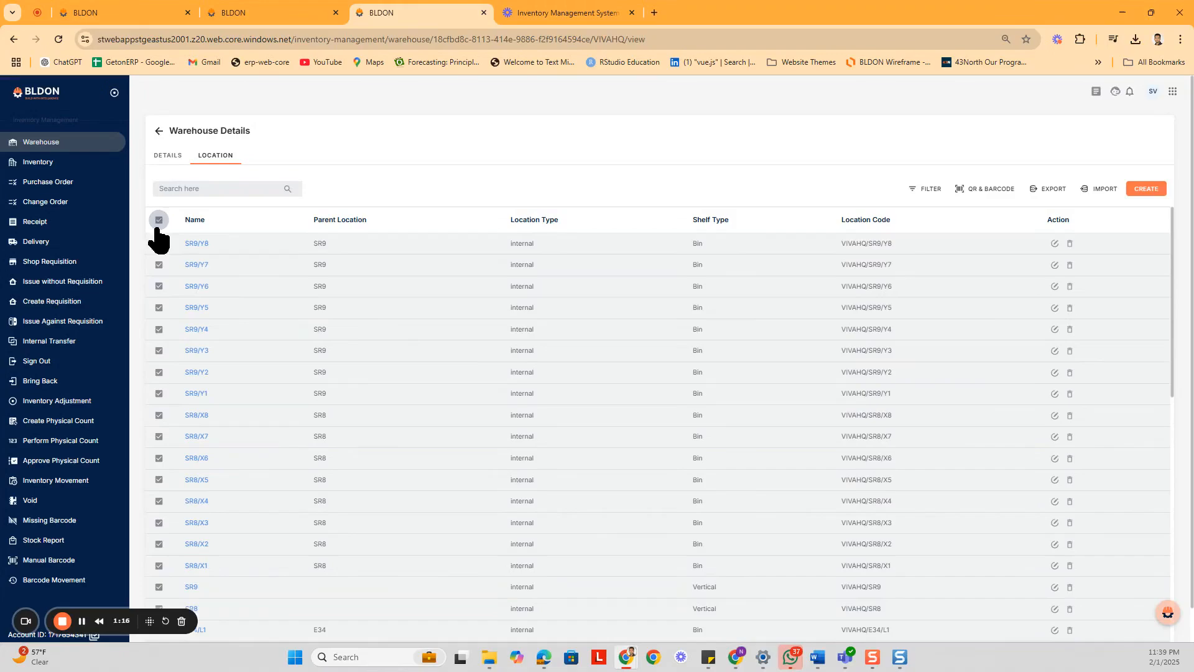
click(976, 190)
click(996, 212)
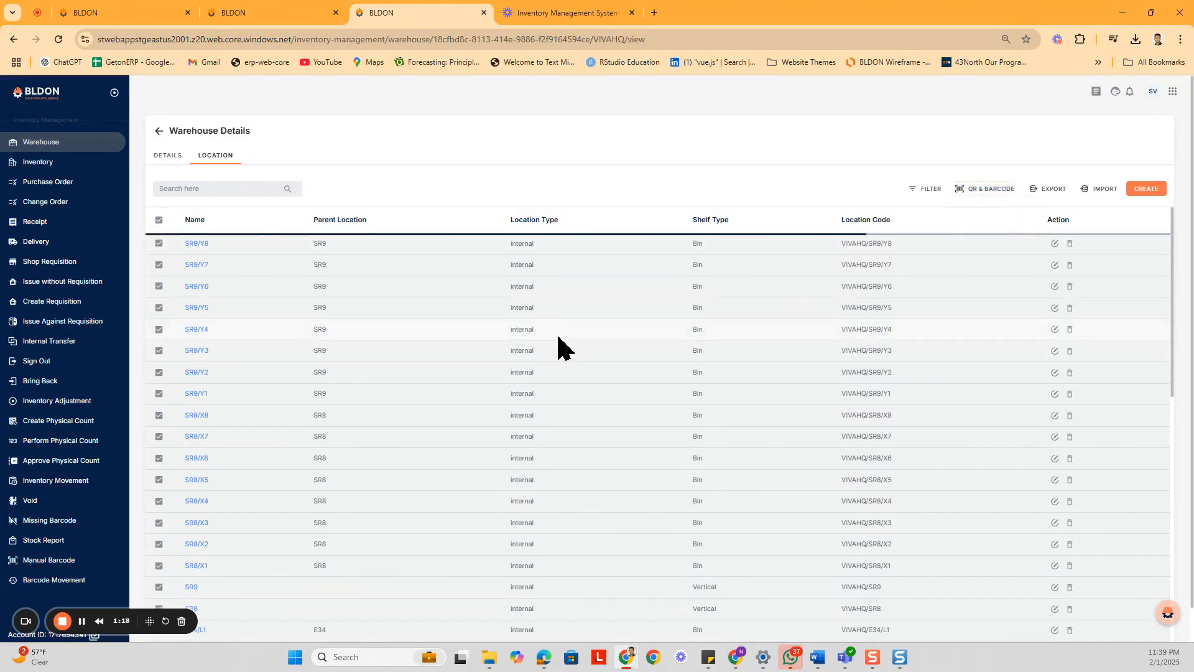
scroll(603, 428, down, 1)
scroll(604, 428, down, 2)
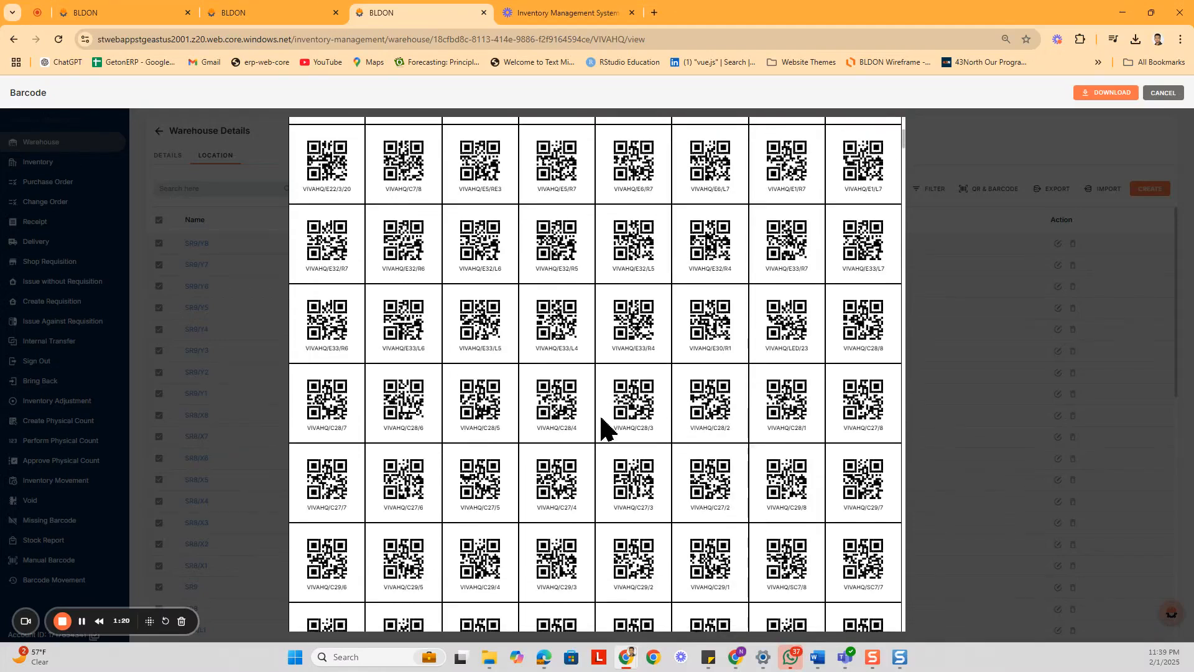
click(1163, 95)
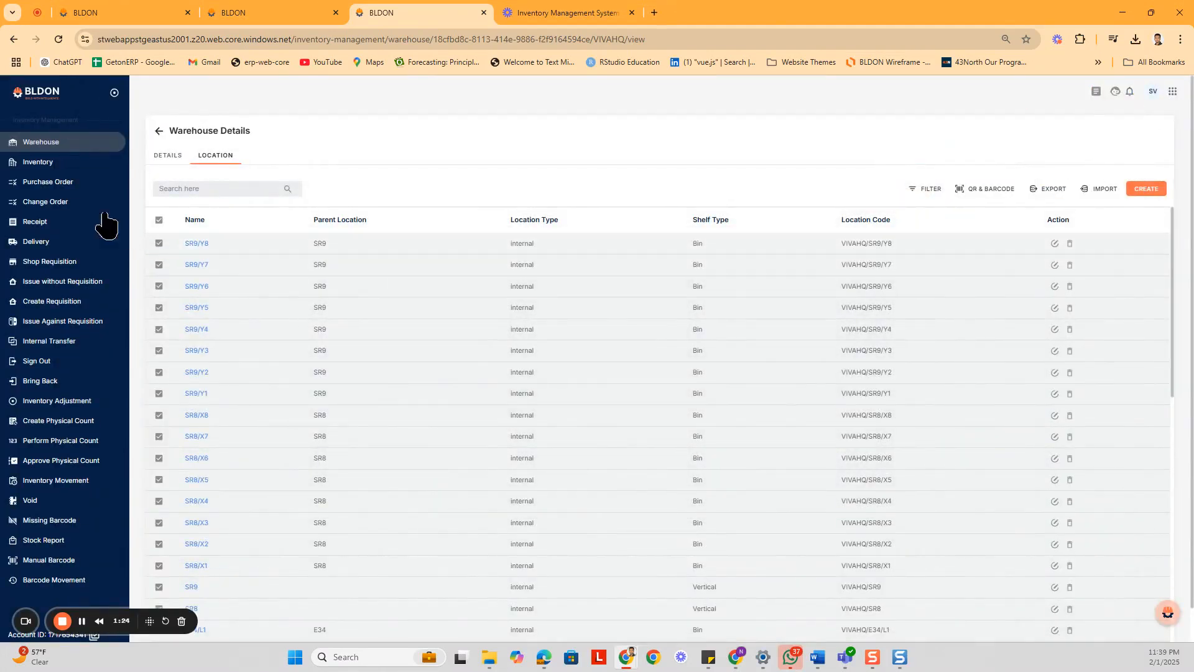
click(53, 164)
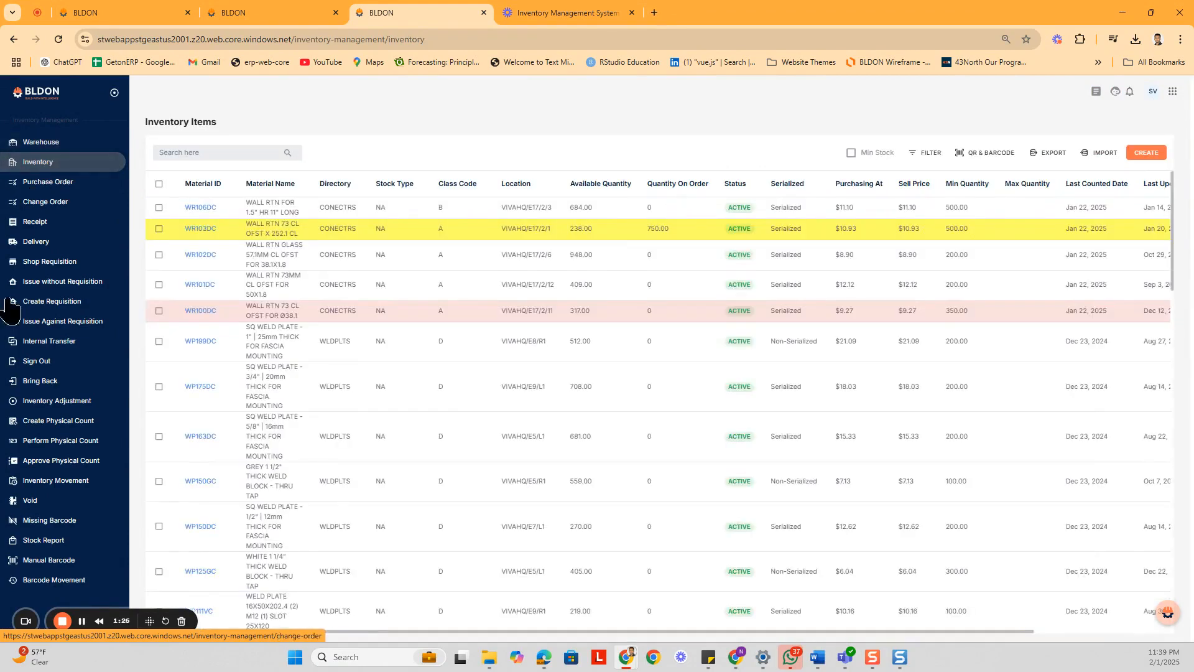
Start a new inventory item with material FUC7LWA, the 7/8 LOCK WASHER
click(1148, 155)
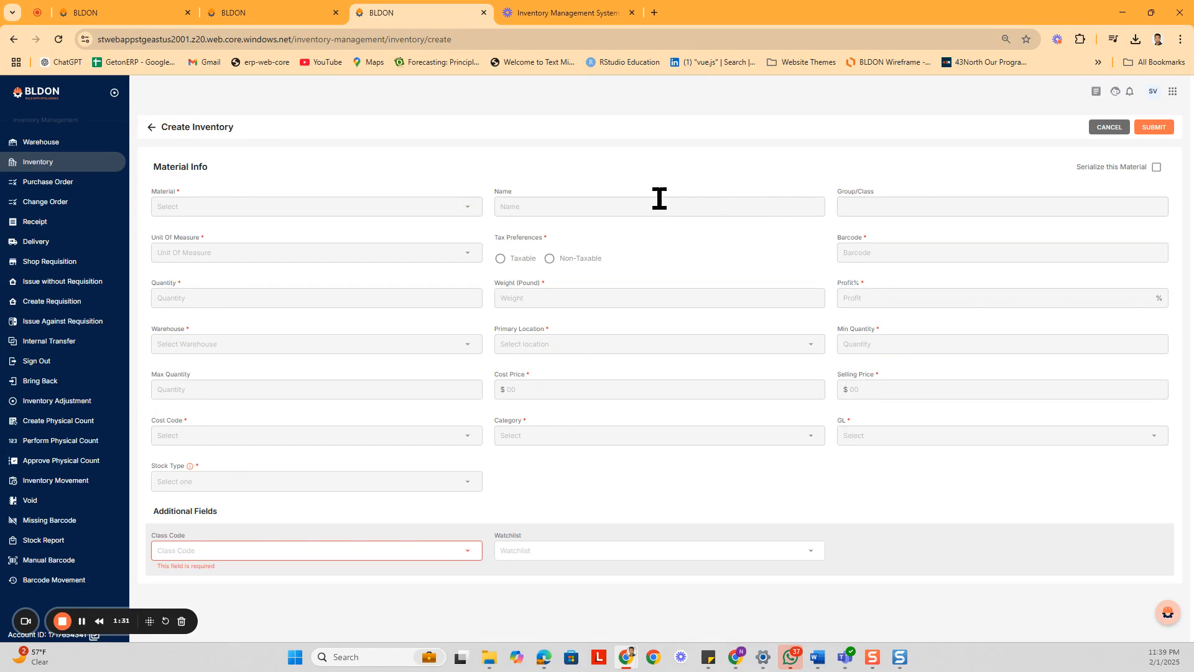
click(272, 207)
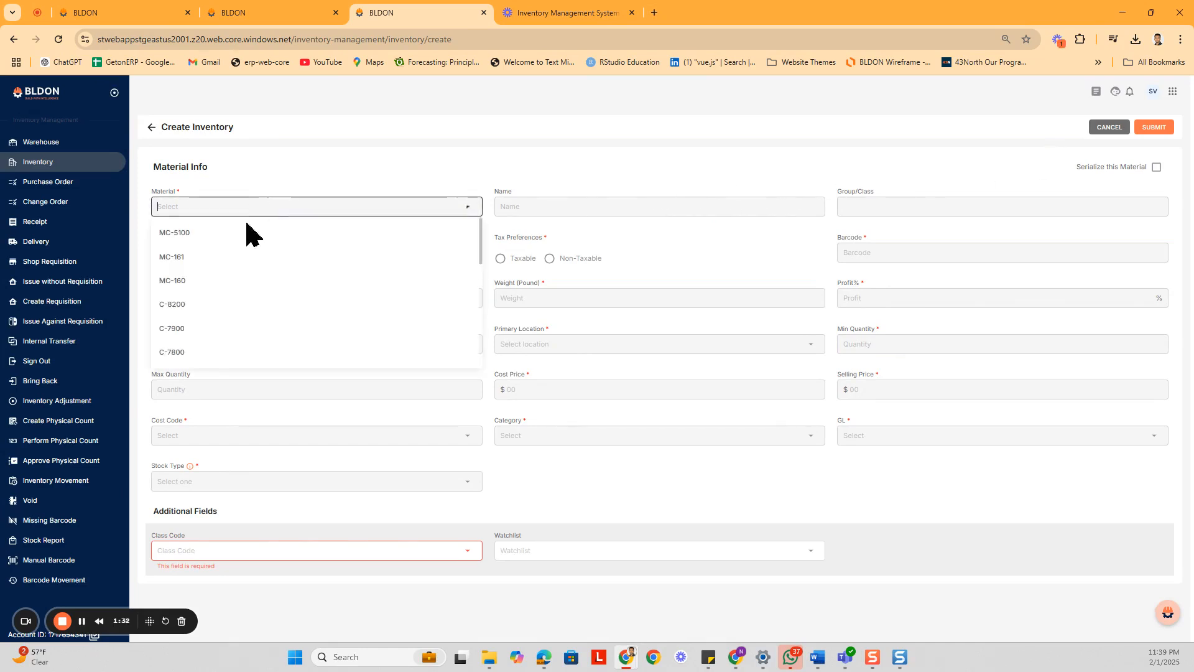
scroll(190, 308, down, 5)
click(205, 301)
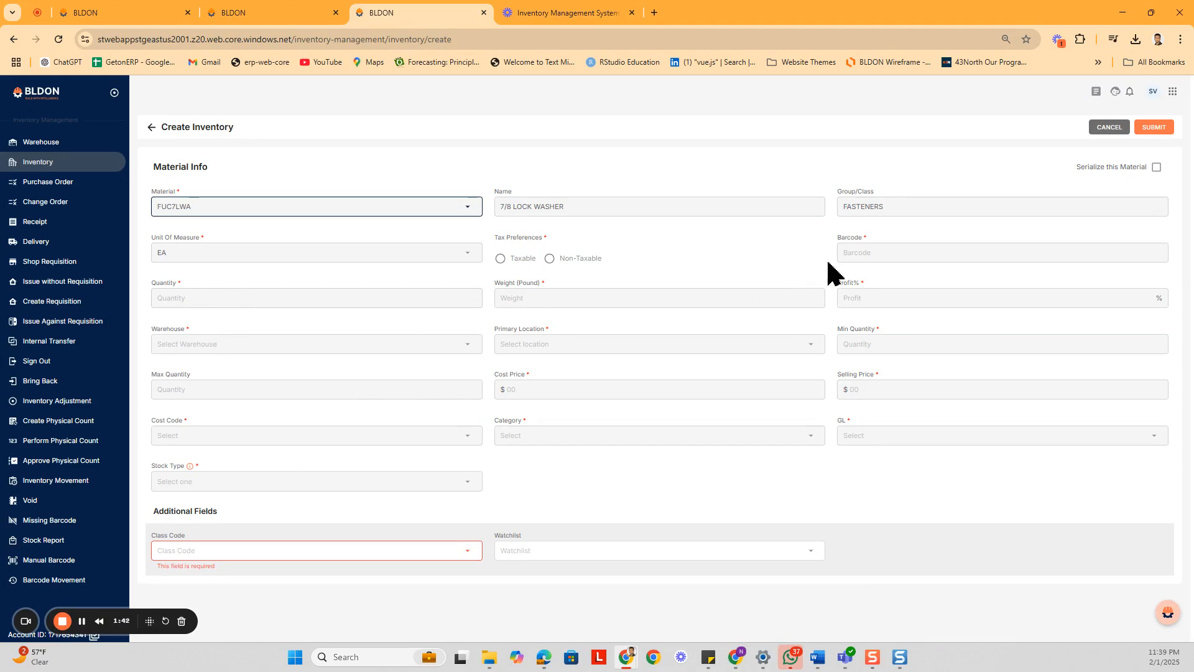
Step through the Barcode, Quantity, Min Quantity and Max Quantity fields without entering values
click(881, 252)
double_click(174, 207)
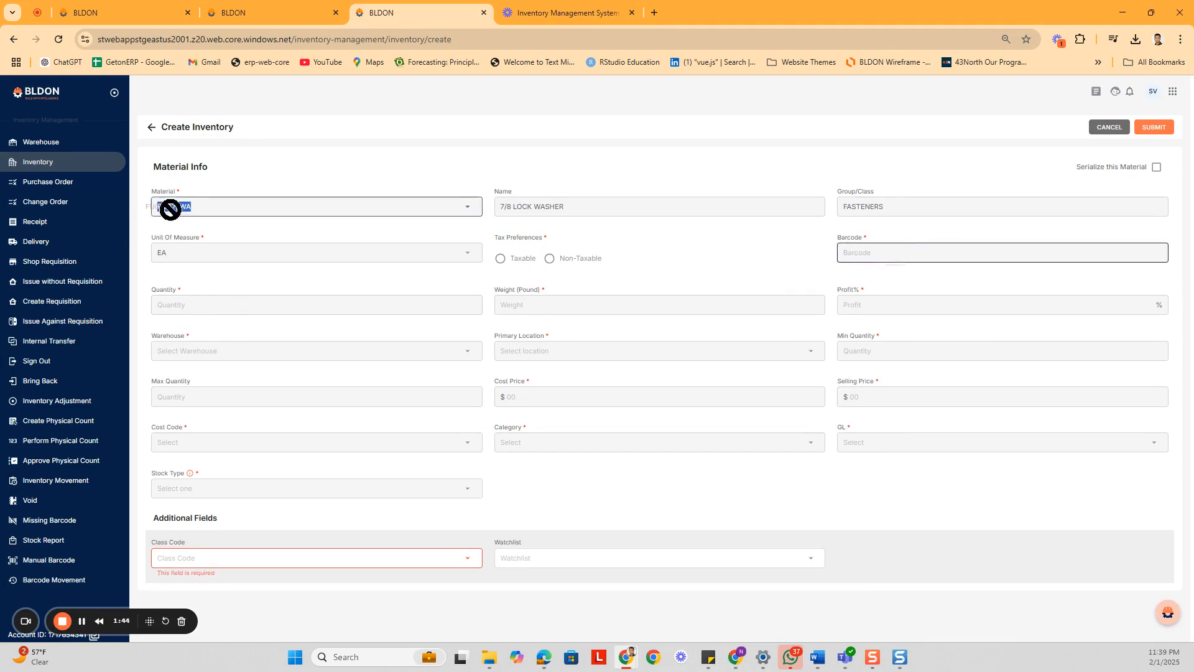
click(908, 257)
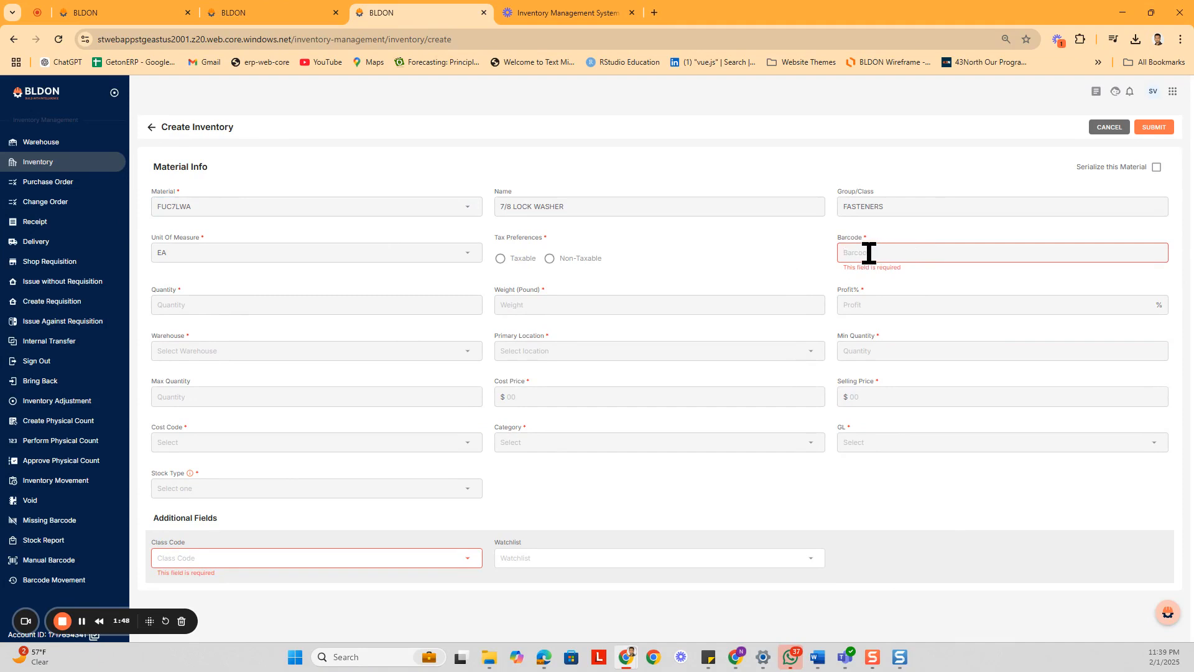
click(231, 303)
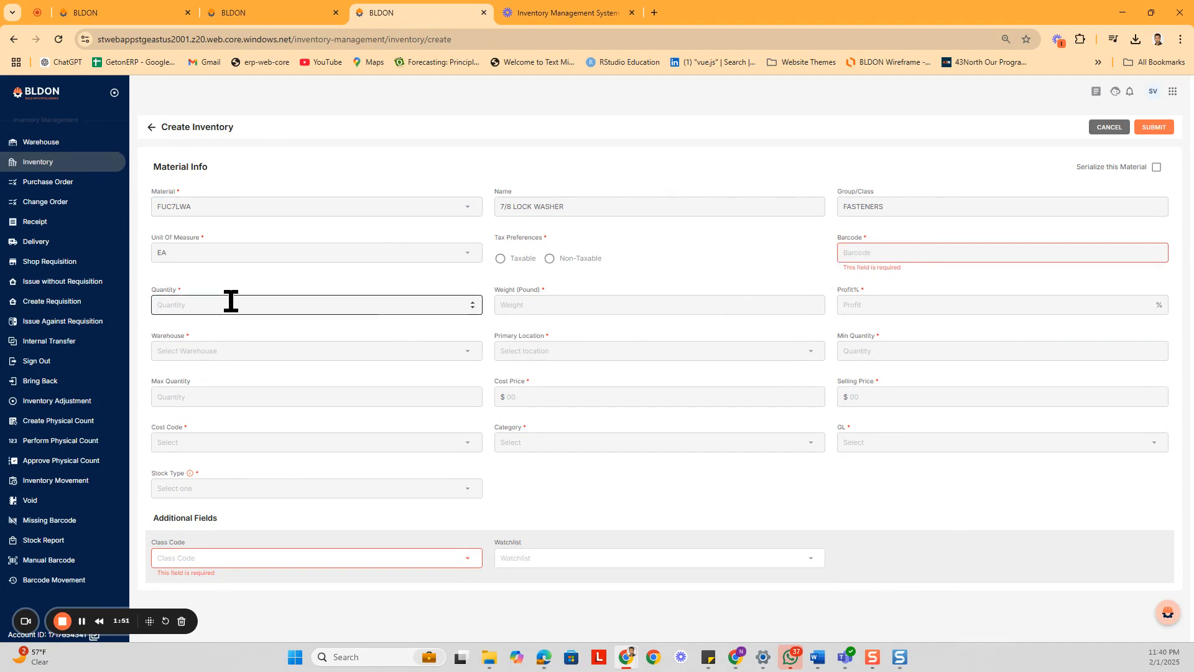
click(869, 347)
click(398, 404)
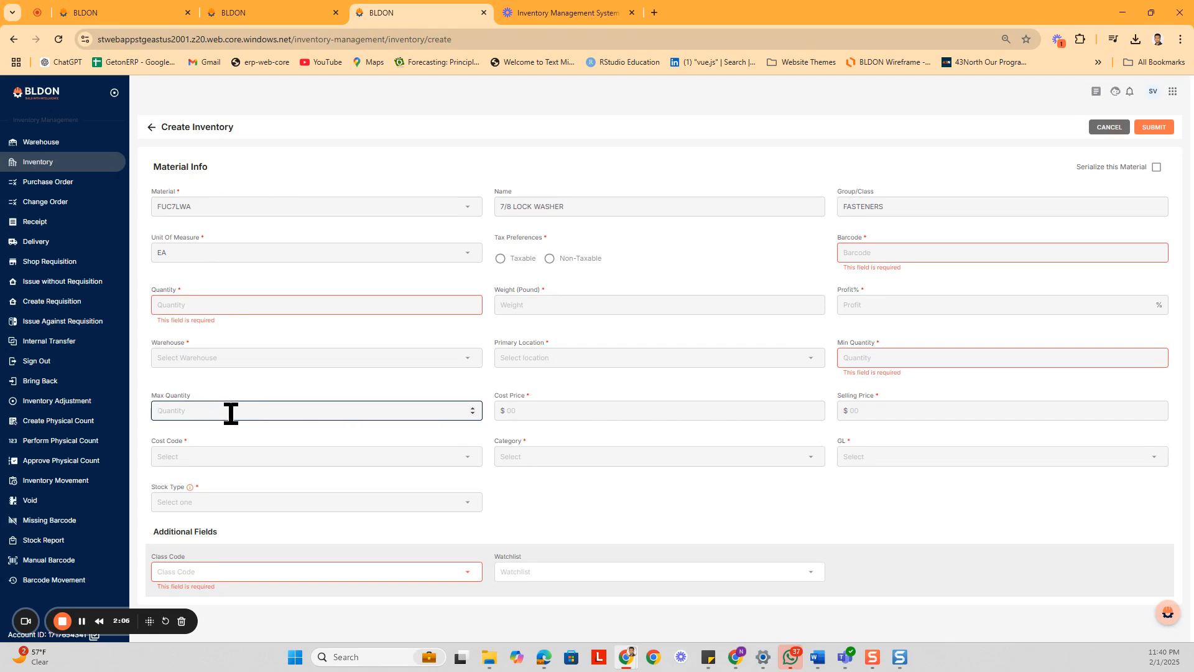
Look over the Cost Price, Selling Price, Cost Code, Category and GL Account fields
click(582, 411)
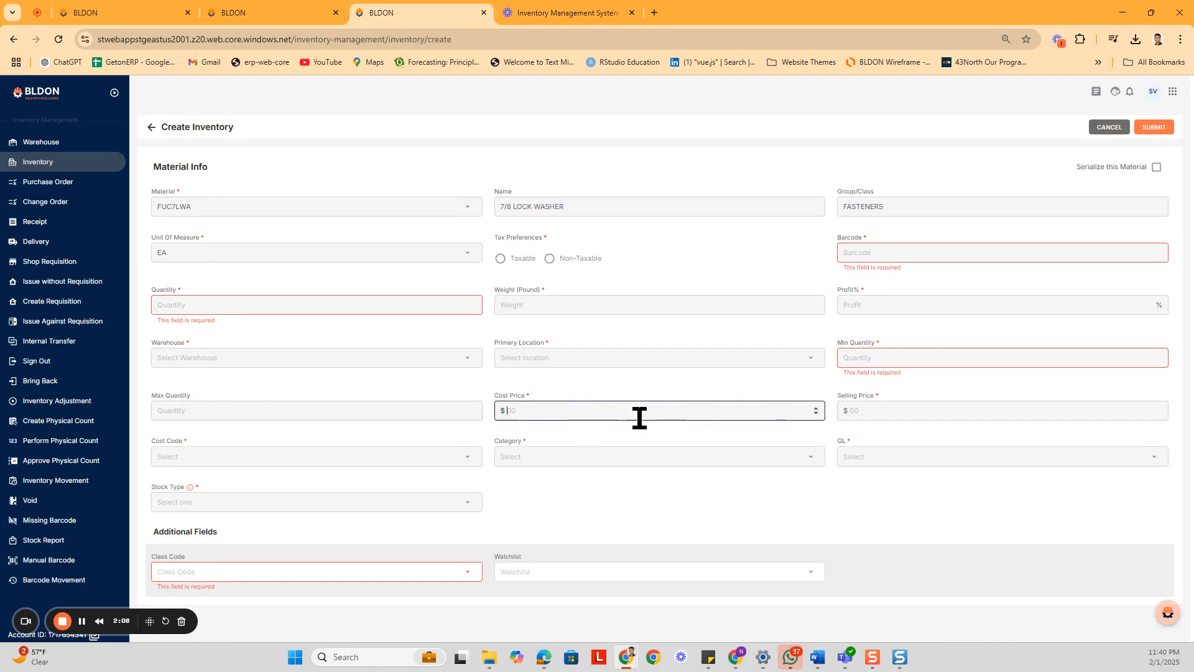
click(864, 411)
click(396, 461)
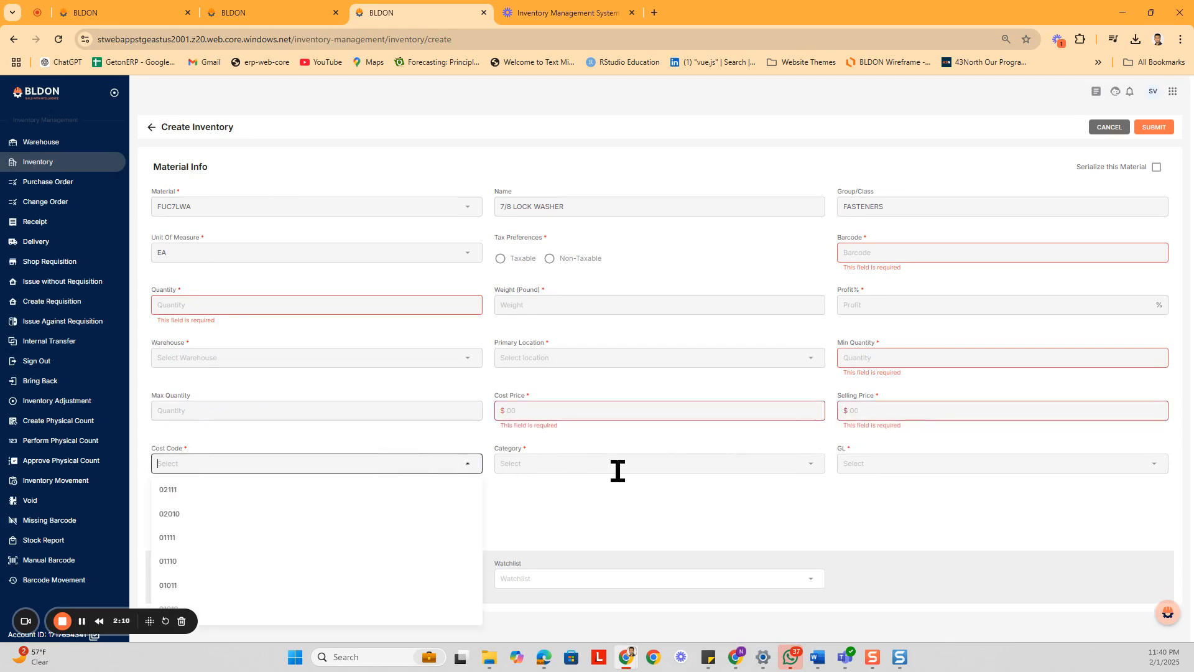
click(619, 465)
click(880, 465)
click(648, 517)
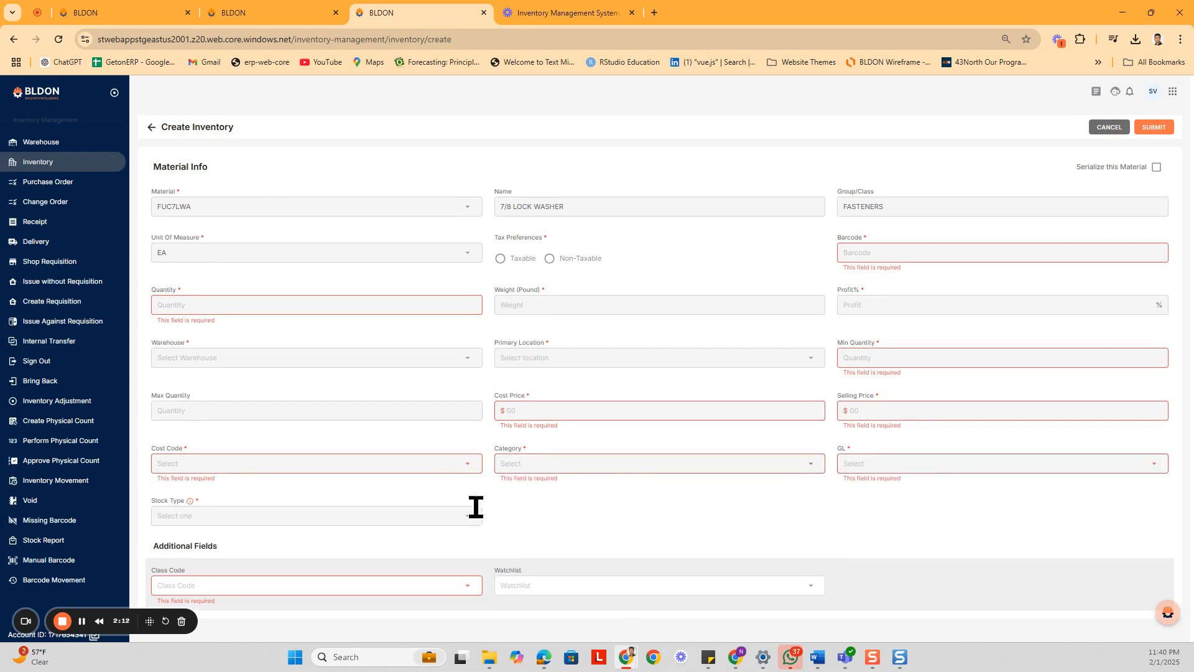
Enter a cost price of 10 and a profit percentage of 20
click(944, 305)
click(601, 408)
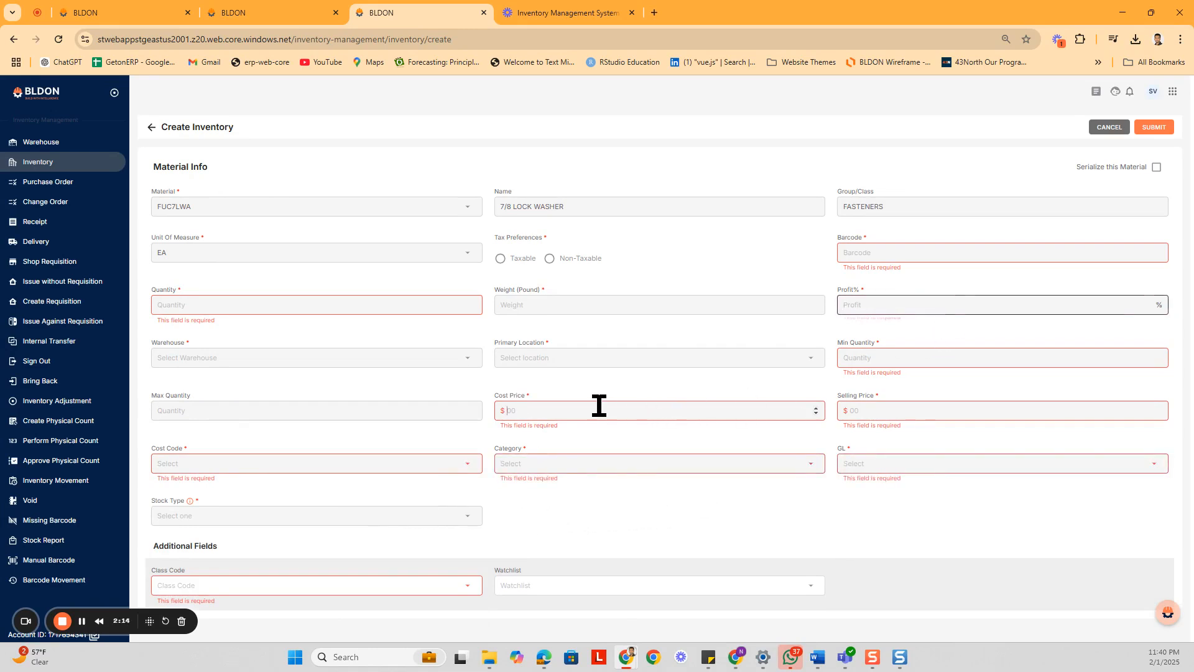
text(10)
click(889, 359)
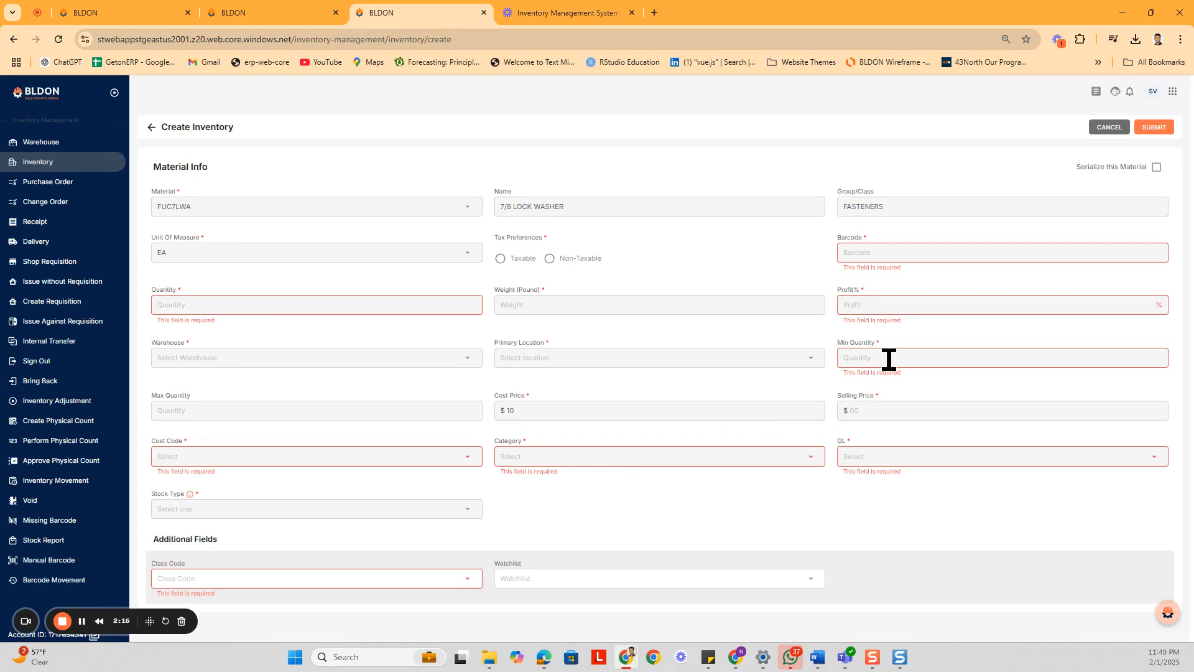
click(956, 305)
text(20)
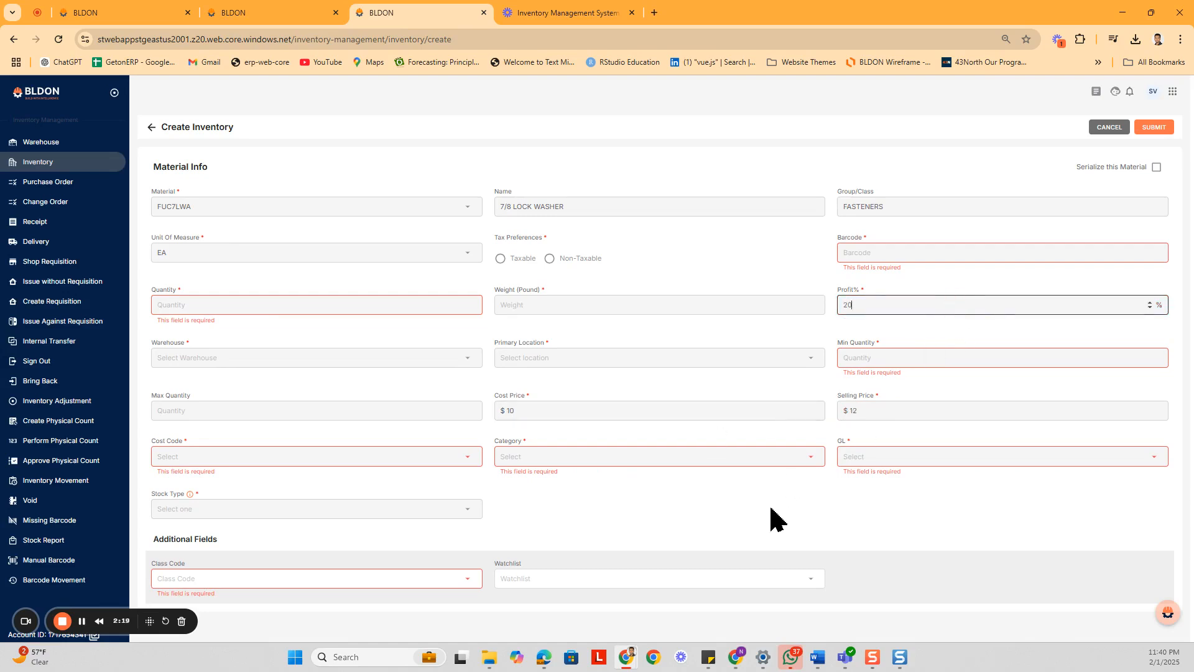
click(771, 510)
Browse the Cost Code, Category and GL Account lists without choosing anything
click(873, 413)
click(689, 512)
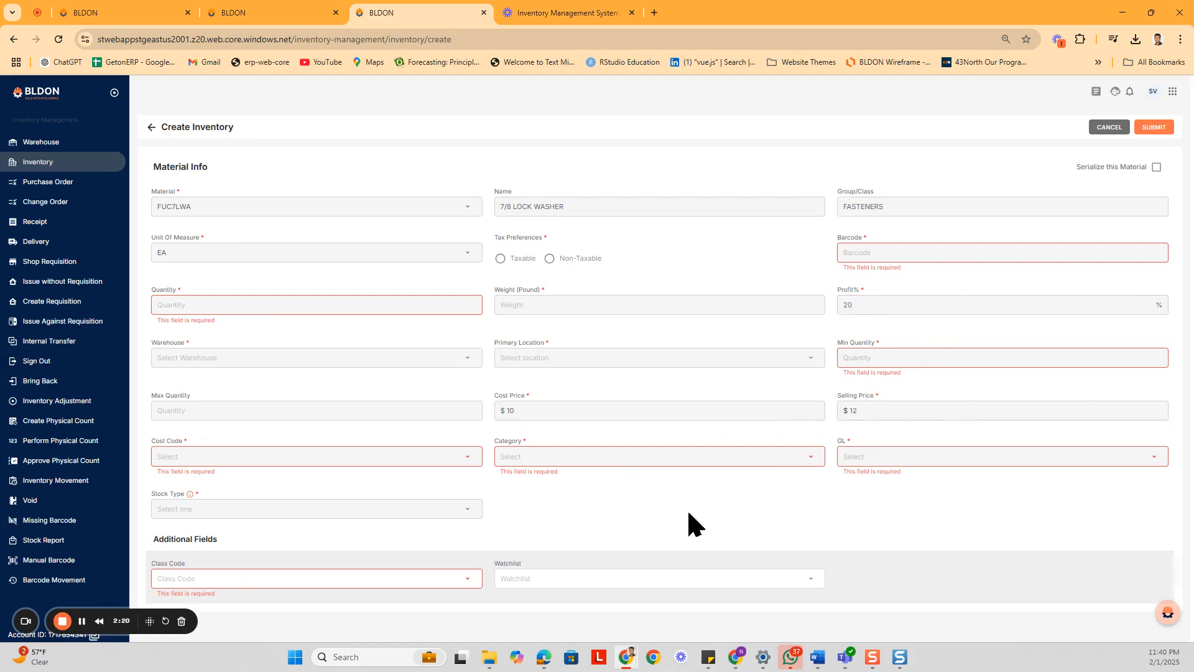
click(429, 458)
click(731, 528)
click(657, 458)
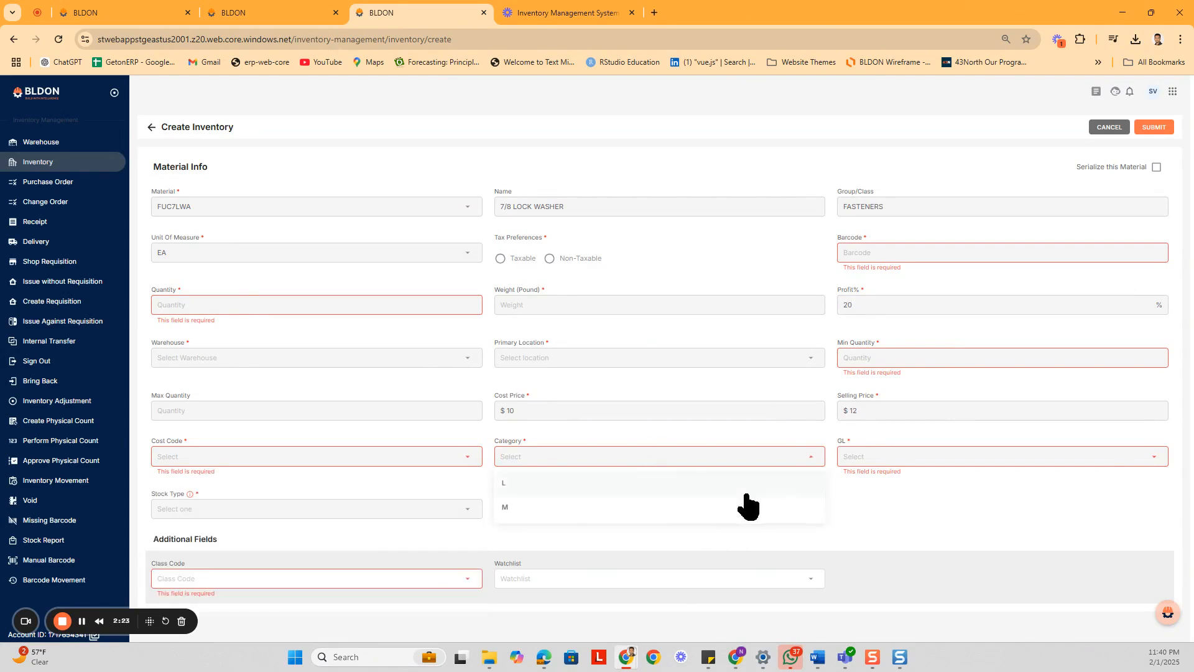
click(897, 495)
click(899, 456)
click(588, 498)
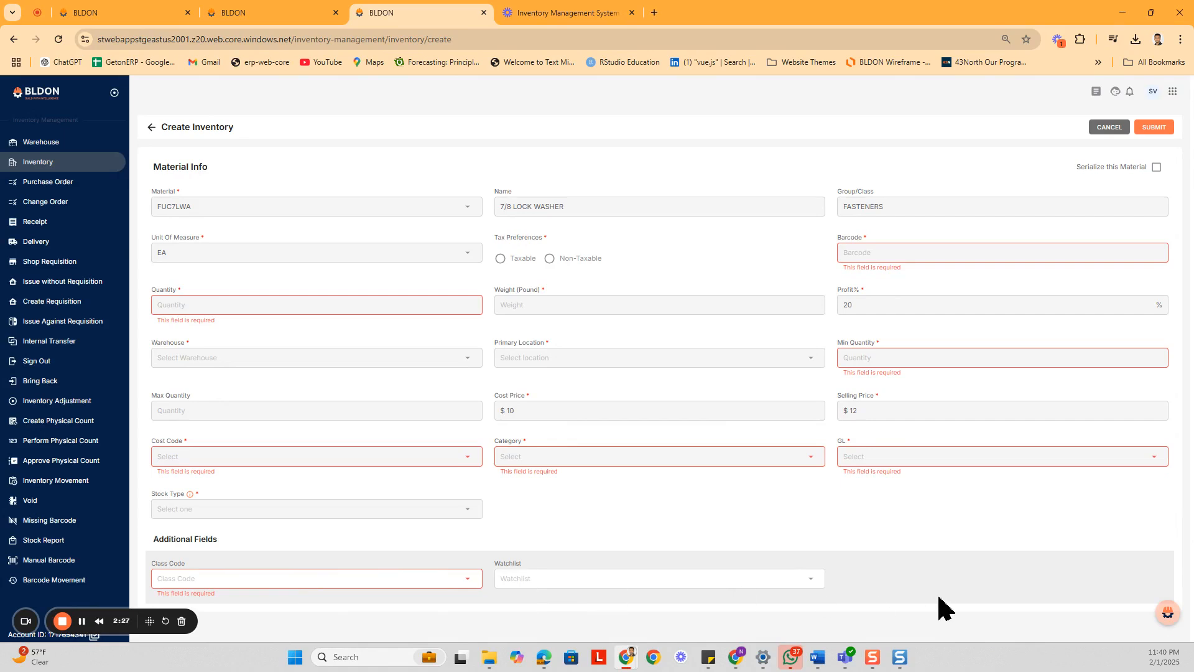
Set the class code to B and leave the watchlist unset
click(349, 590)
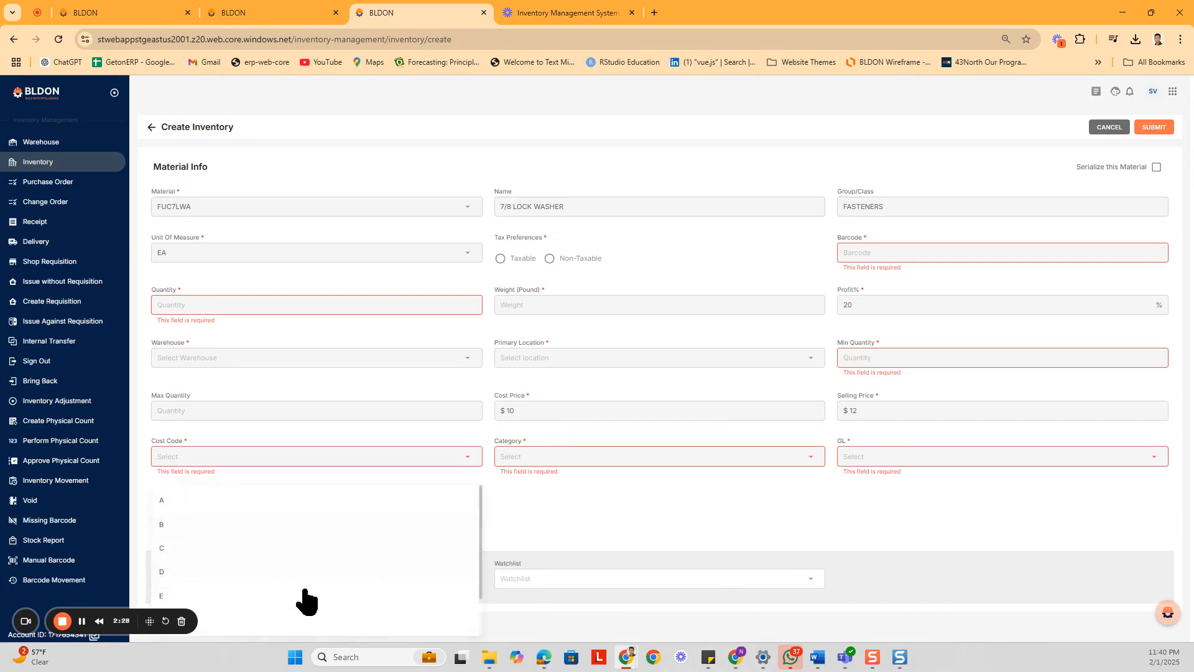
click(235, 533)
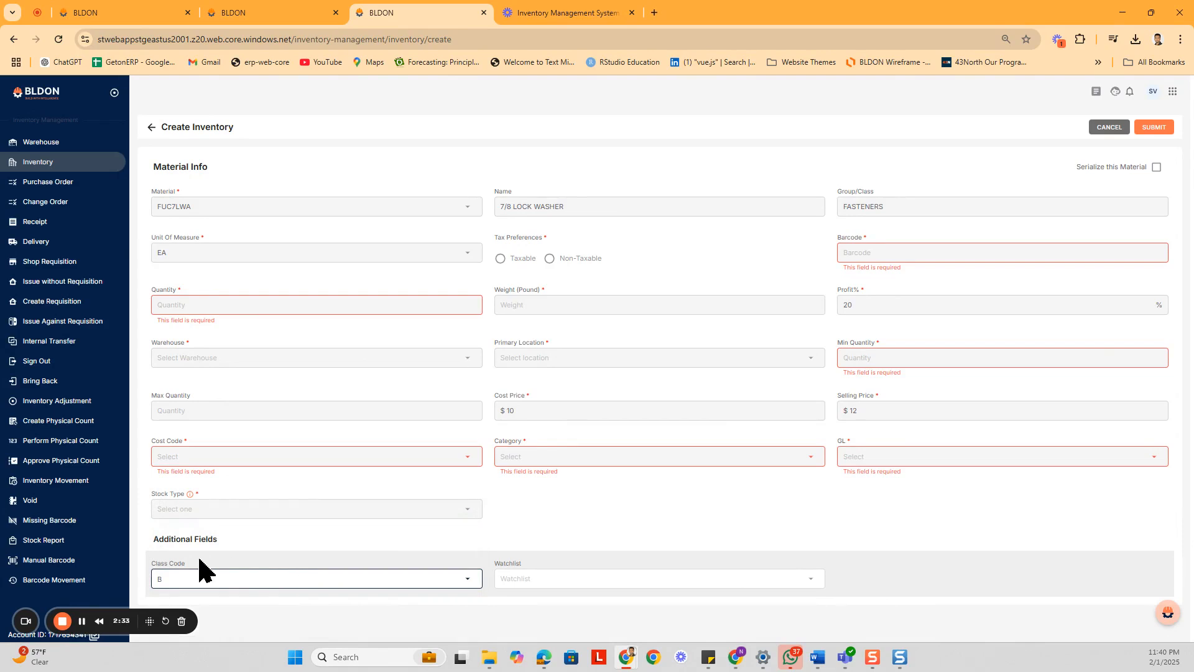
click(627, 583)
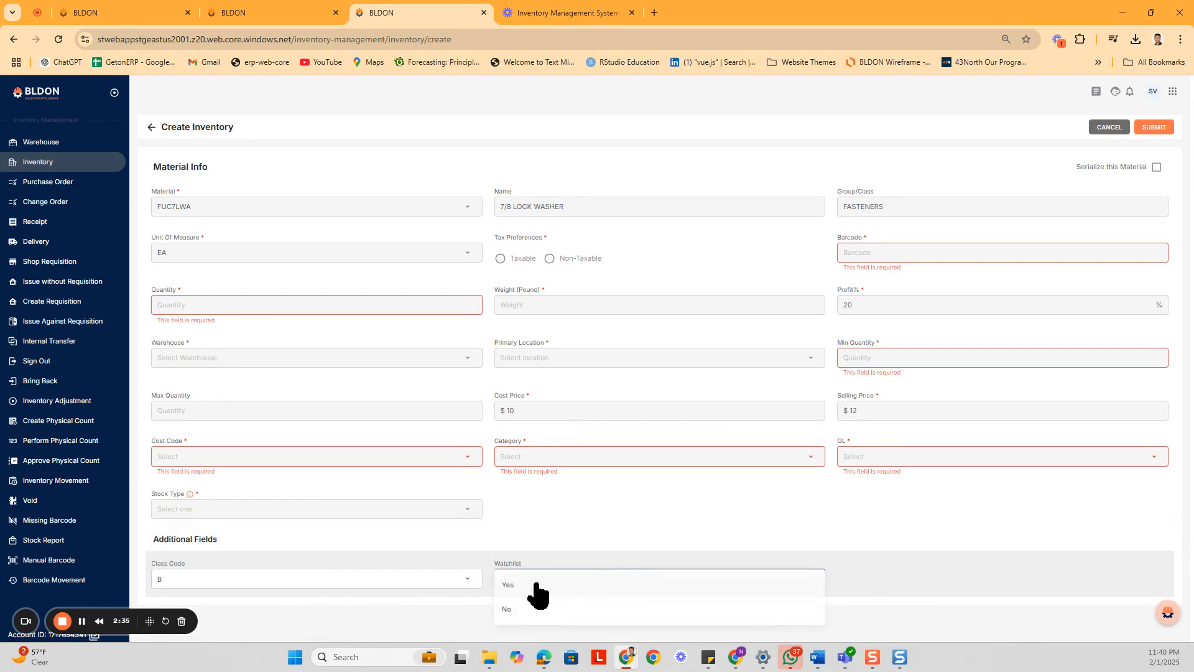
click(645, 533)
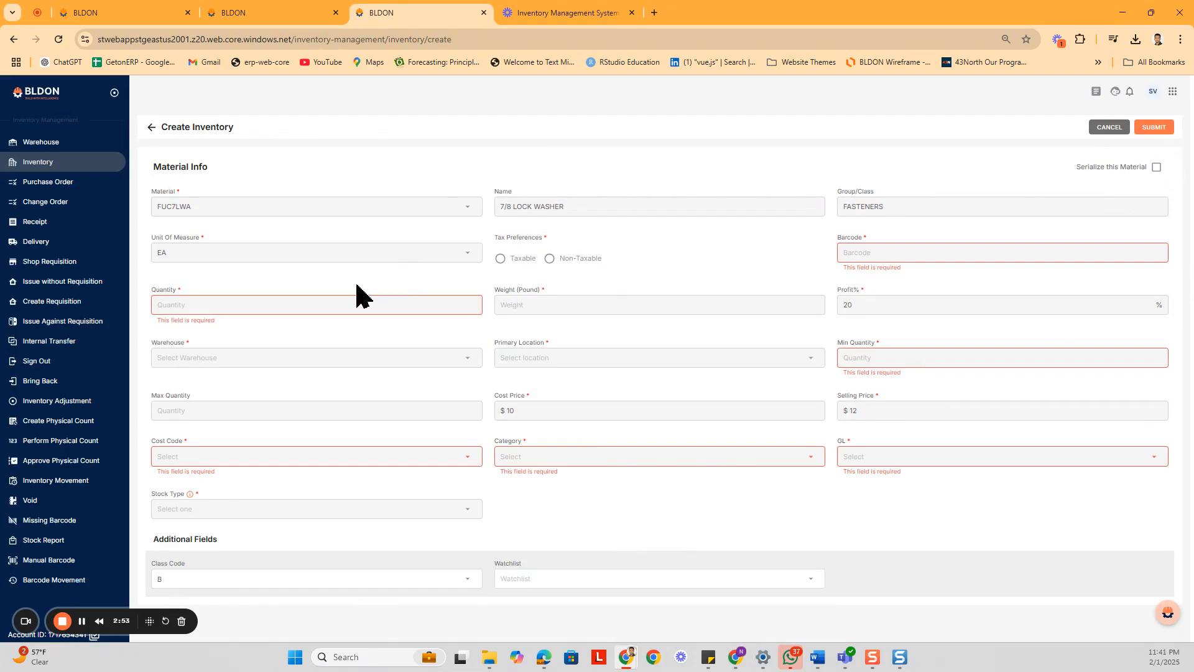
Check the FUC7LWA material selection, then leave the form for Inventory Items
double_click(202, 212)
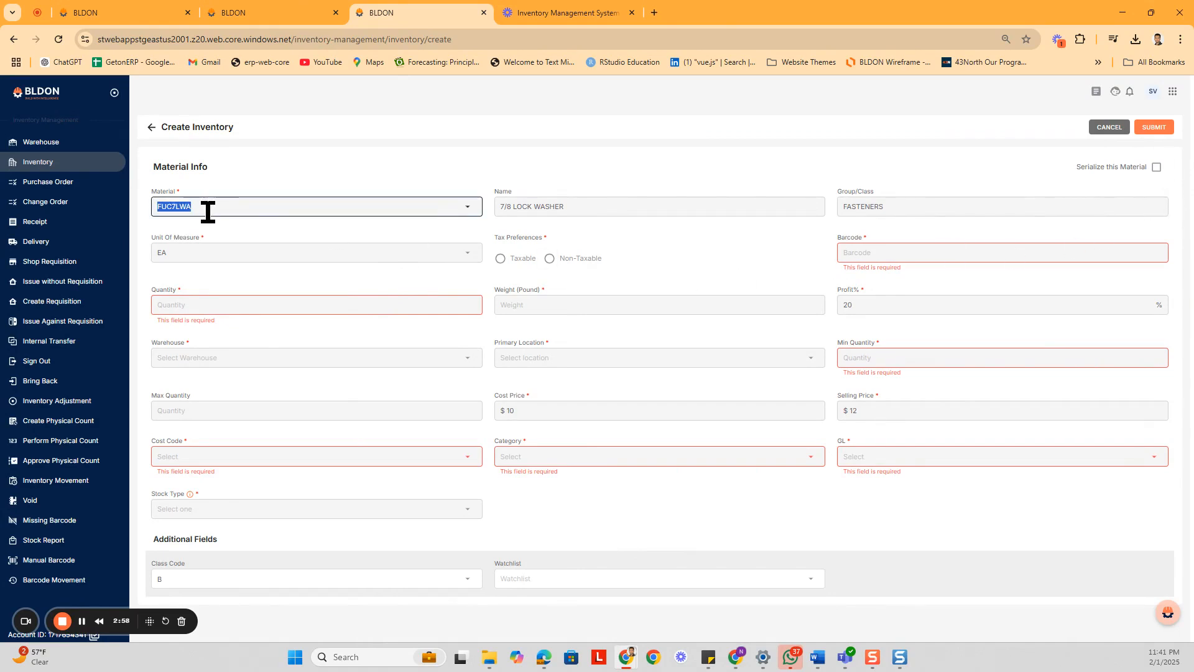
click(213, 211)
click(267, 193)
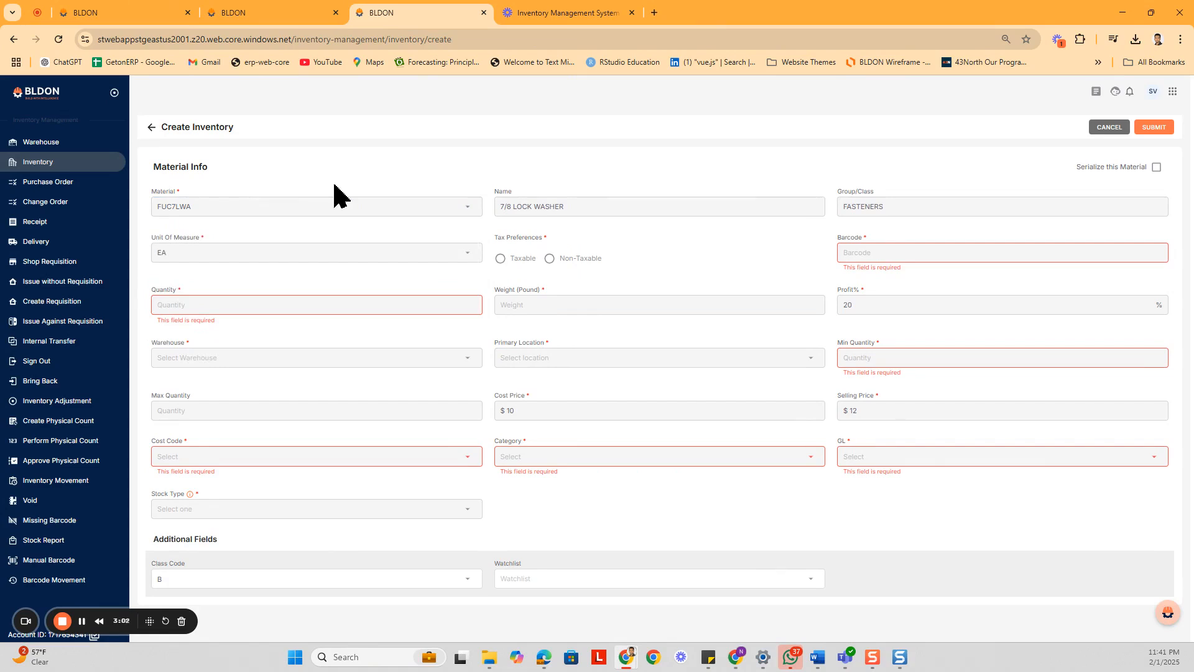
double_click(187, 207)
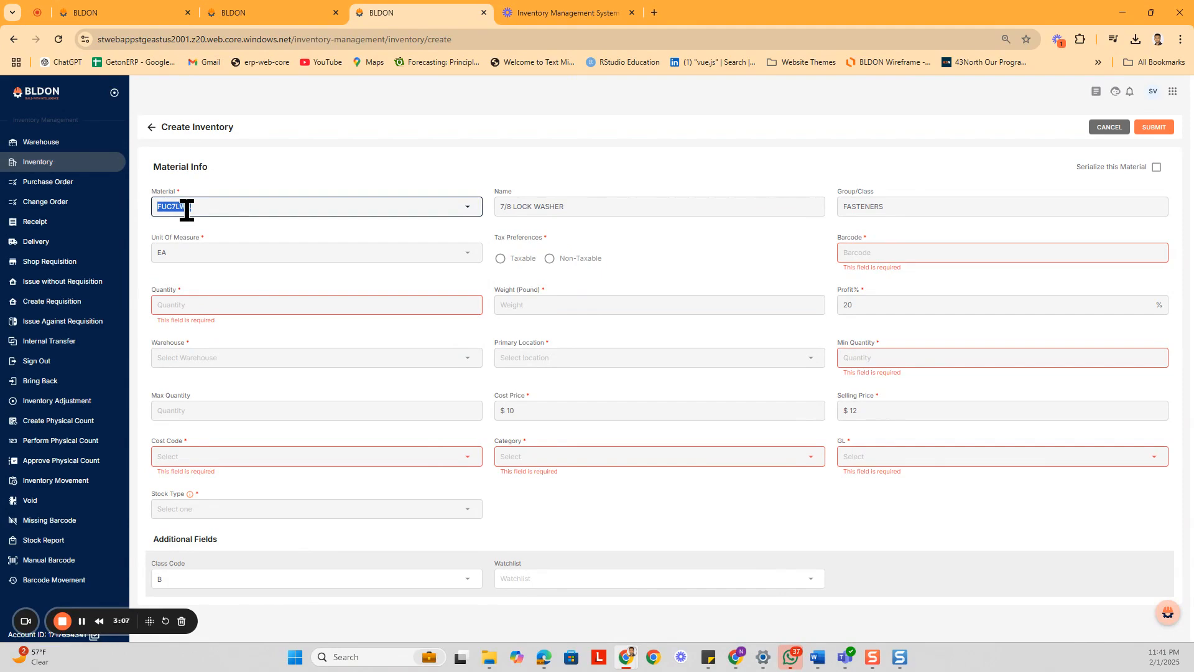
click(151, 127)
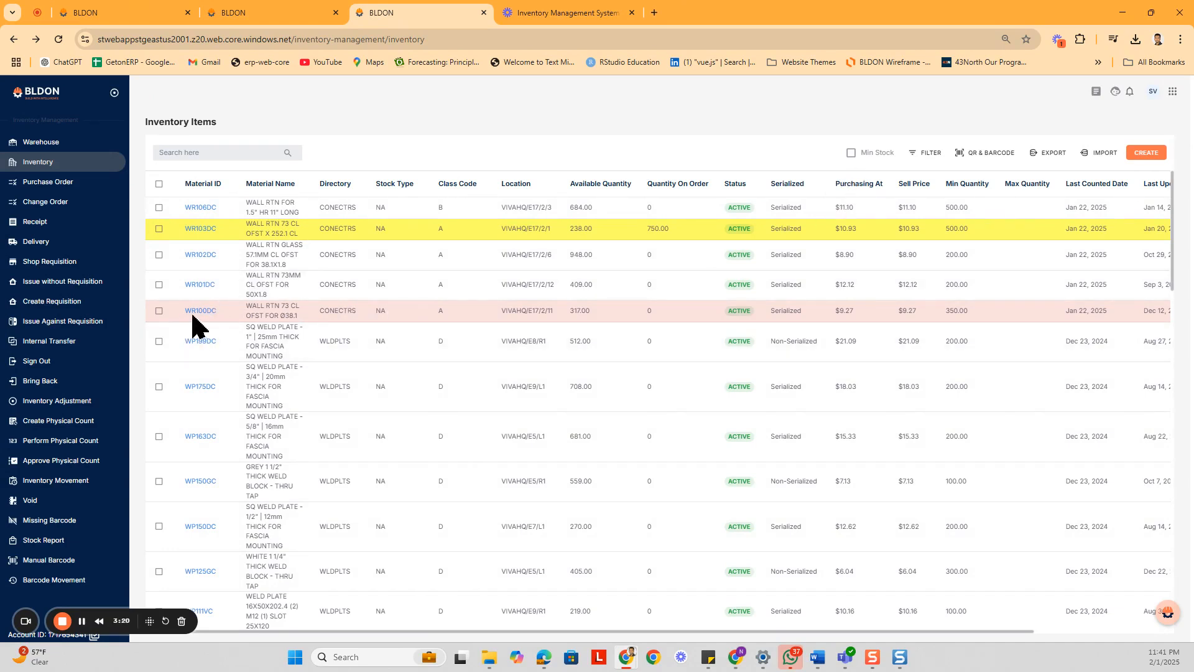
double_click(580, 311)
double_click(950, 312)
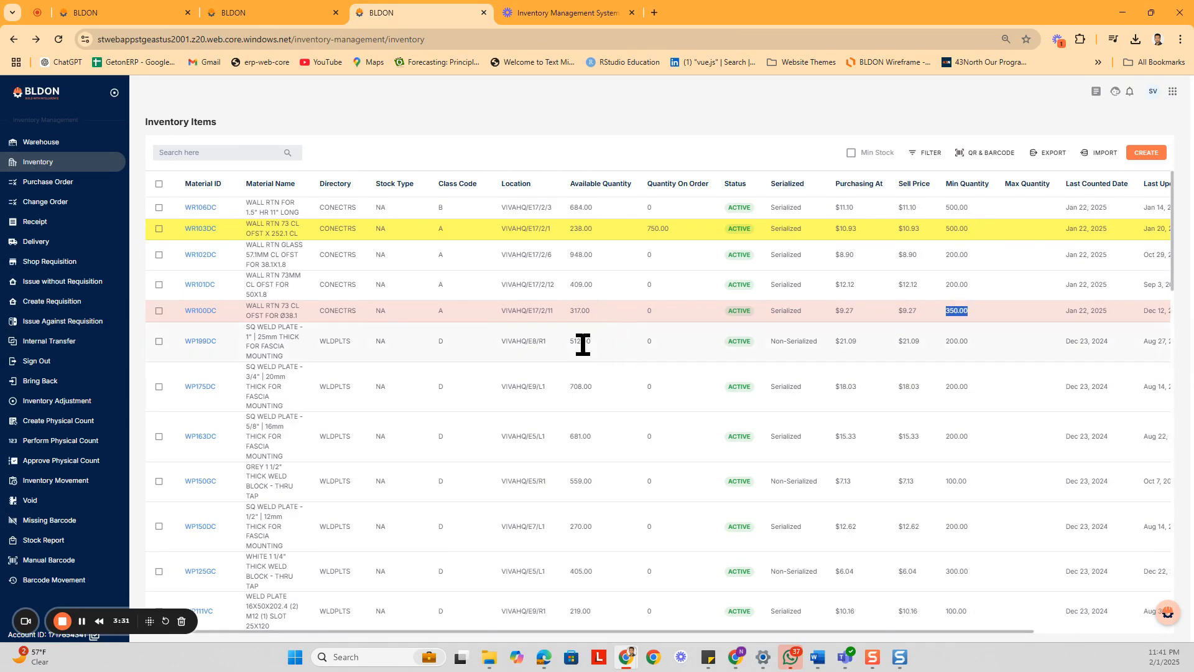
click(851, 152)
scroll(607, 451, down, 10)
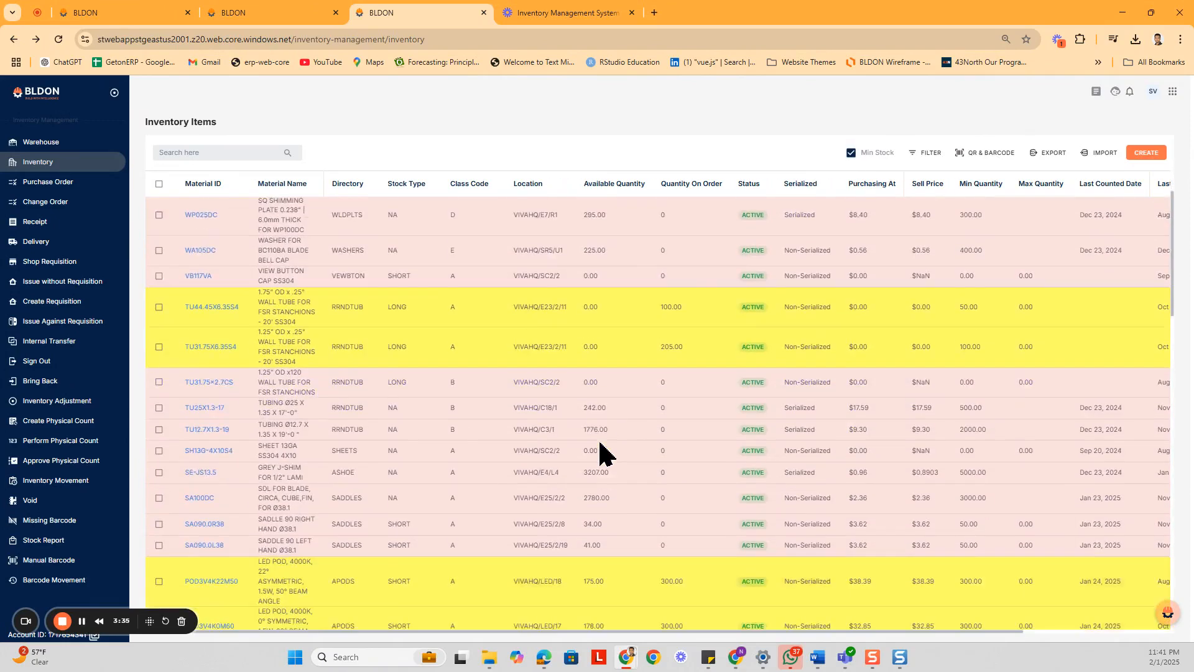
scroll(555, 468, up, 10)
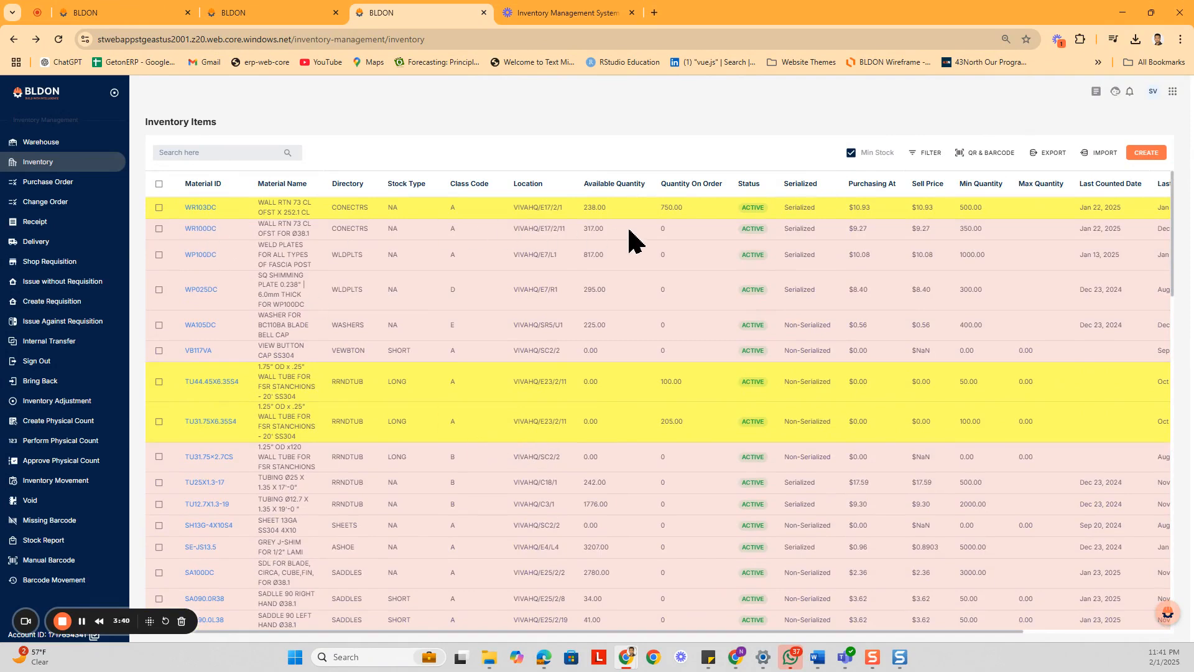
drag(583, 208, 602, 209)
drag(958, 207, 996, 211)
drag(659, 209, 690, 222)
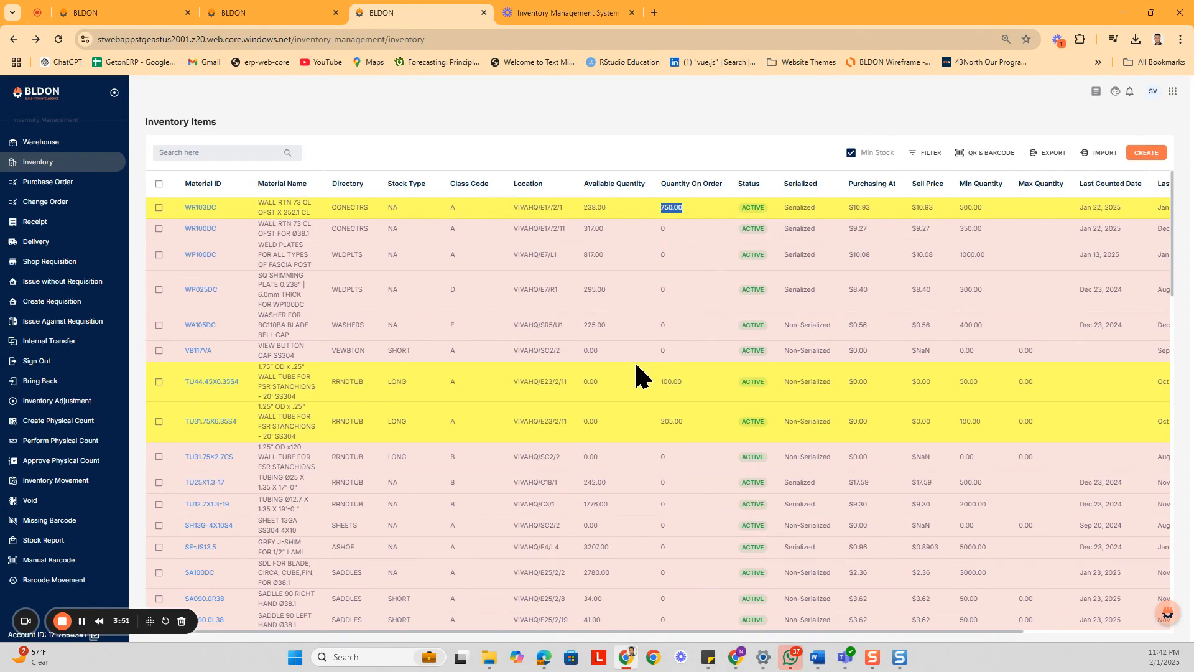
click(851, 152)
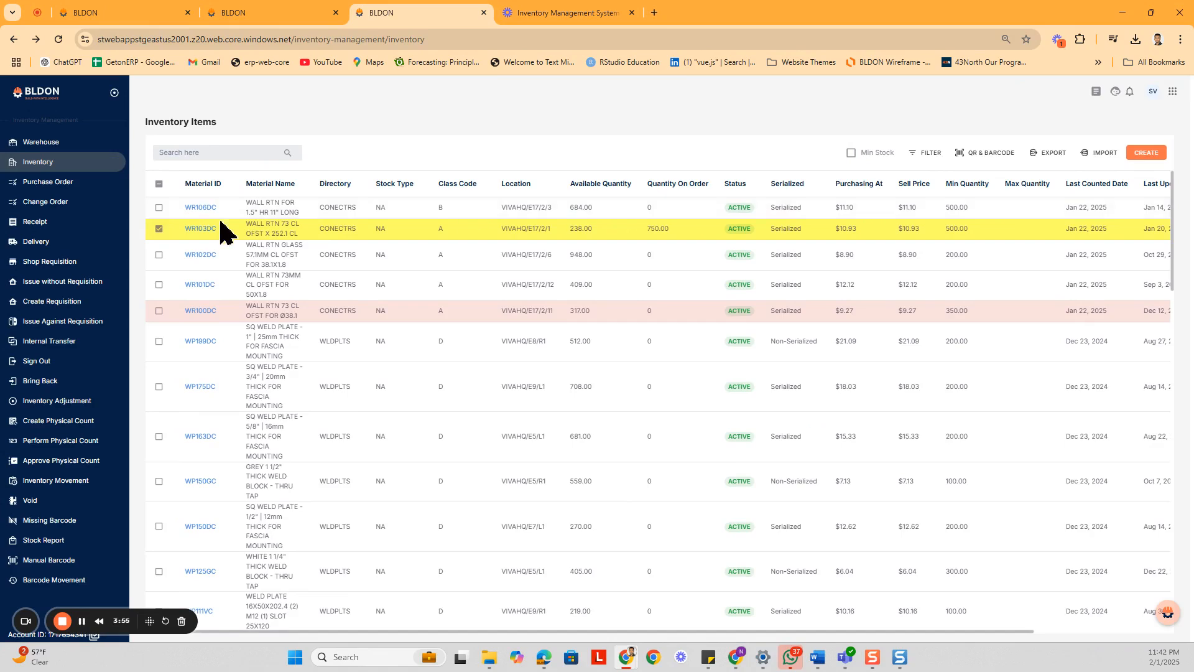
Preview 1x1 QR labels for WR106DC serials 684, 683 and 682 from the Serialization tab
click(199, 208)
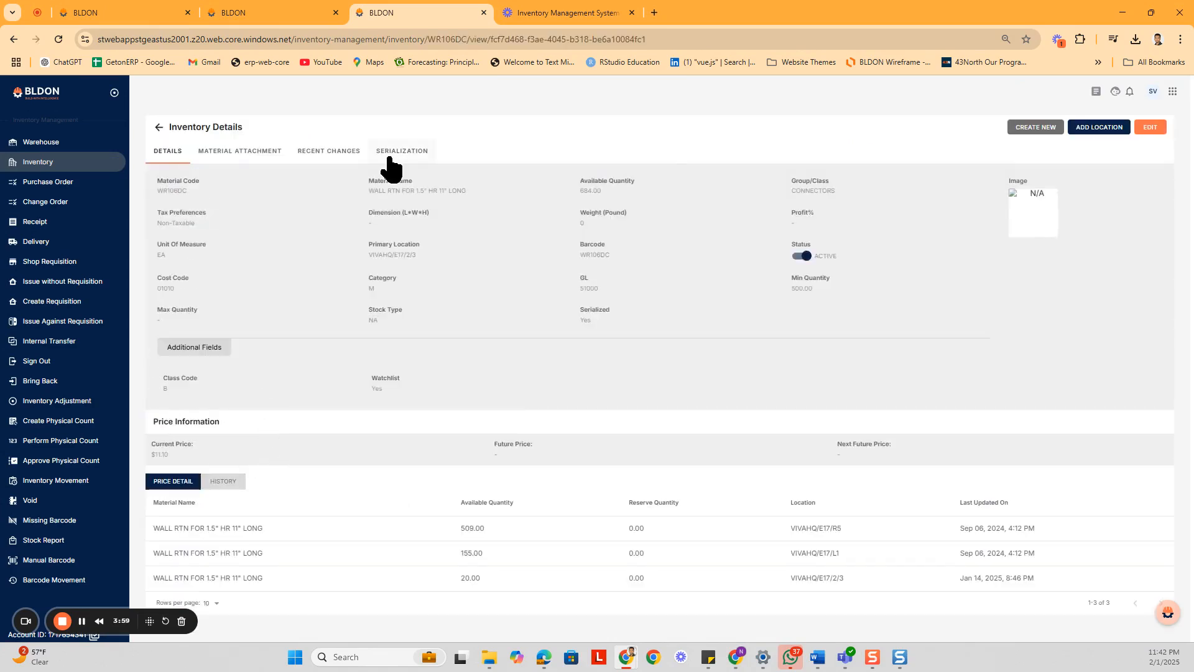
click(411, 157)
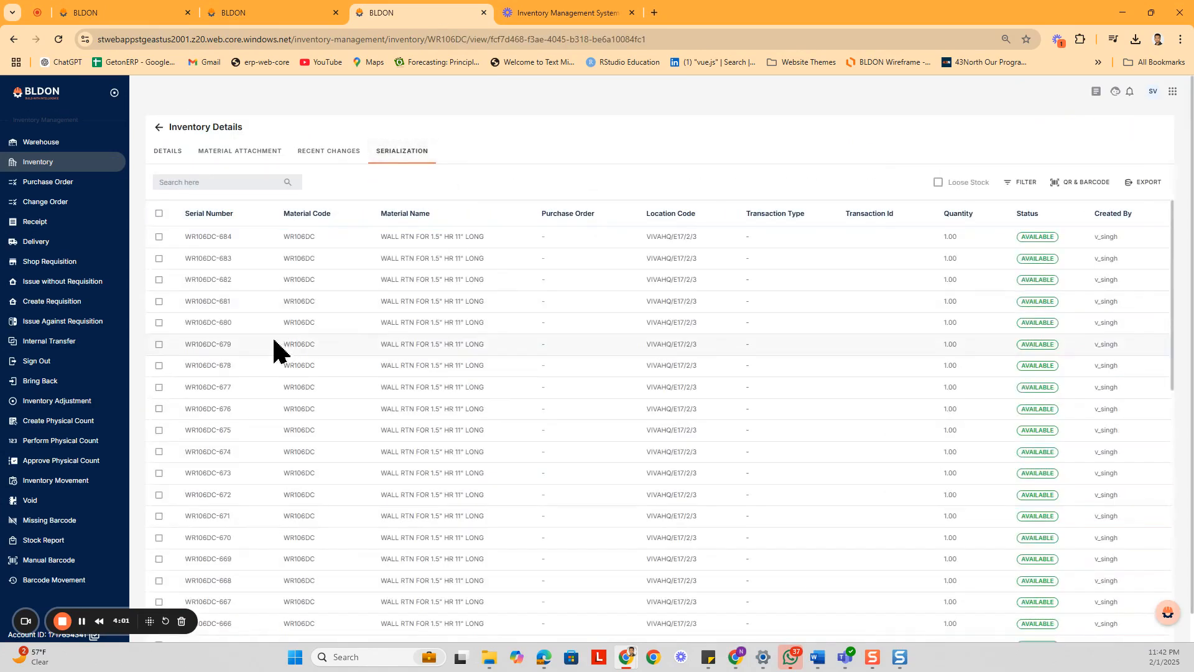
drag(191, 237, 228, 237)
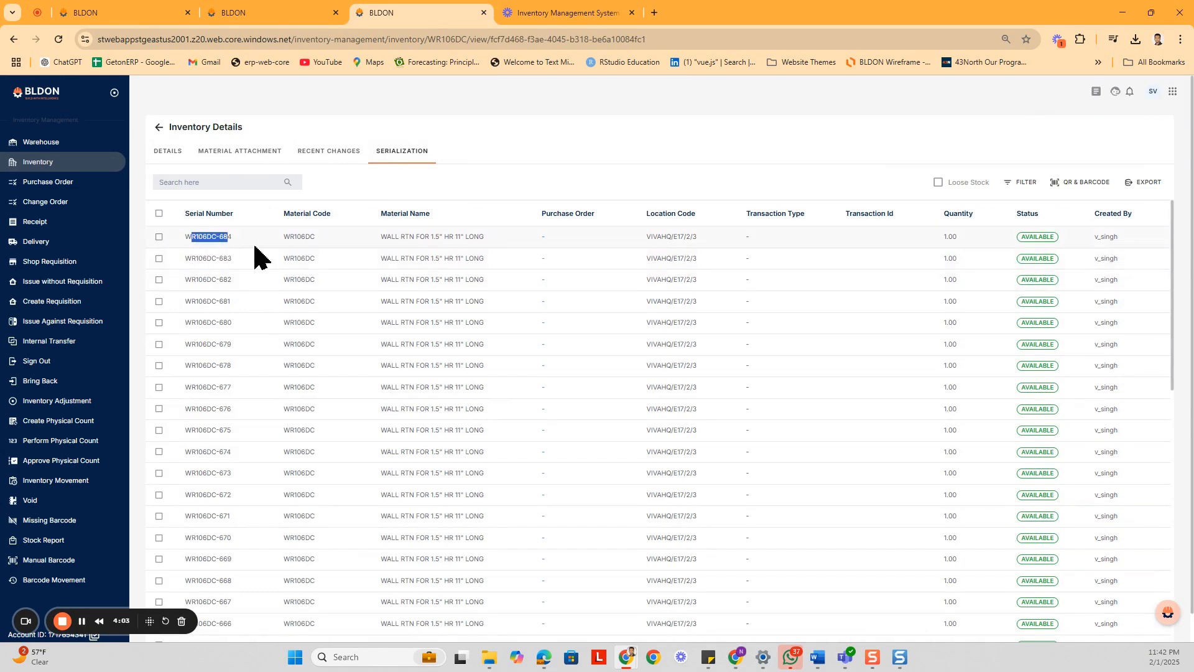
click(159, 258)
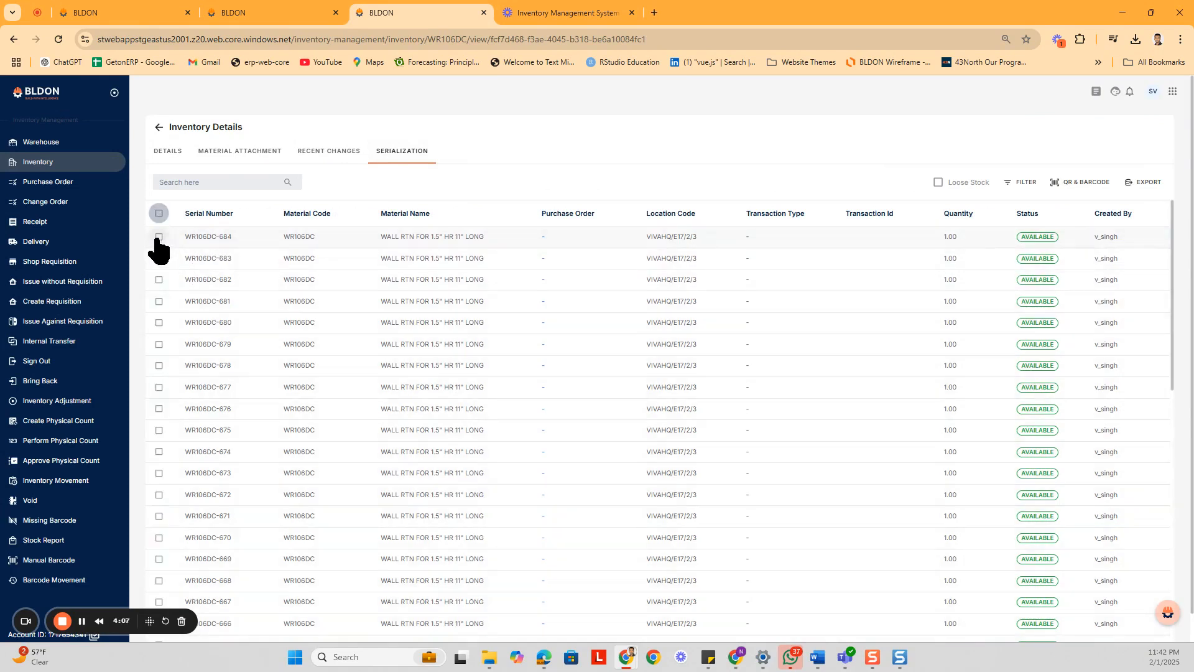
click(158, 236)
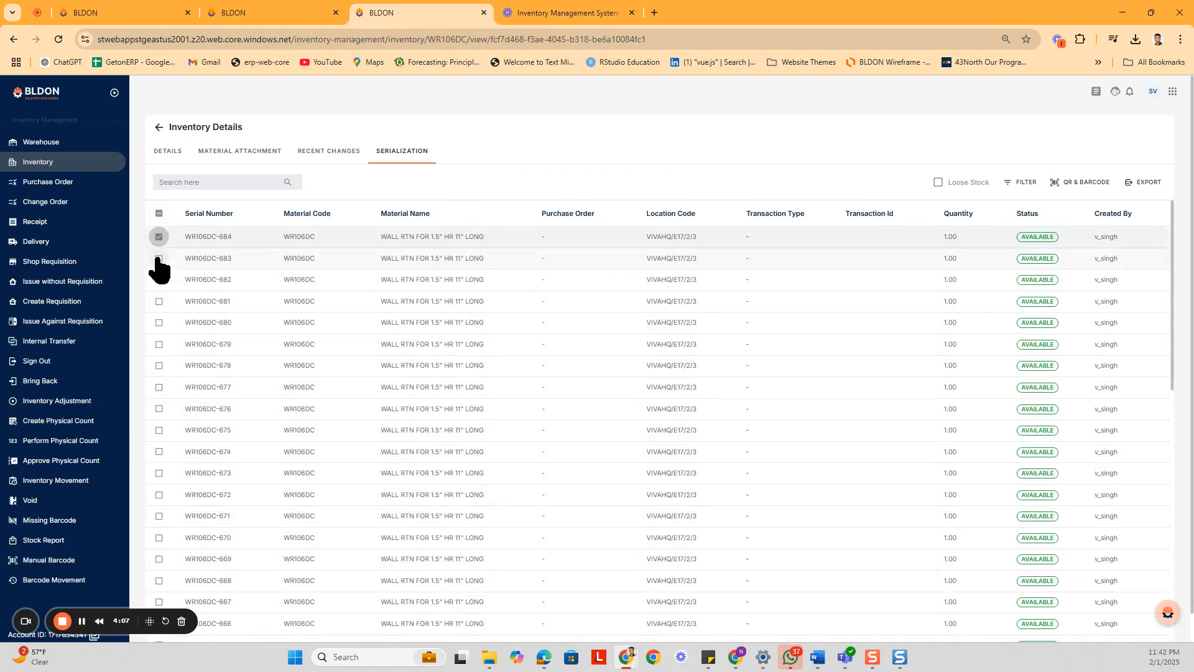
click(159, 279)
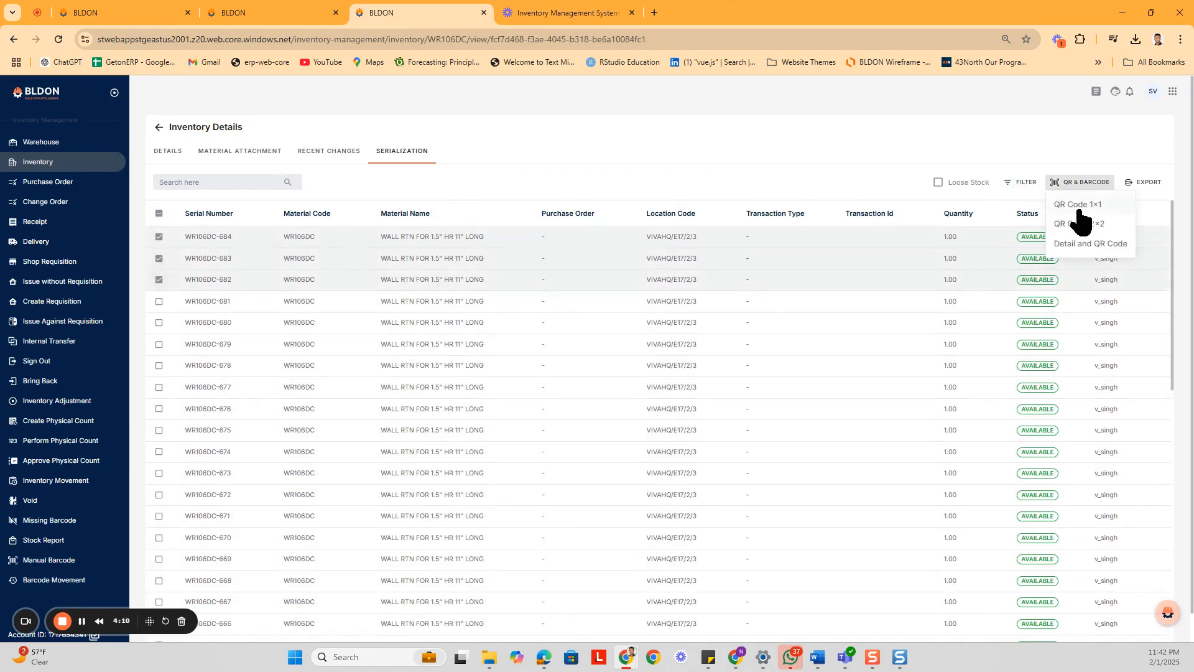
click(1080, 182)
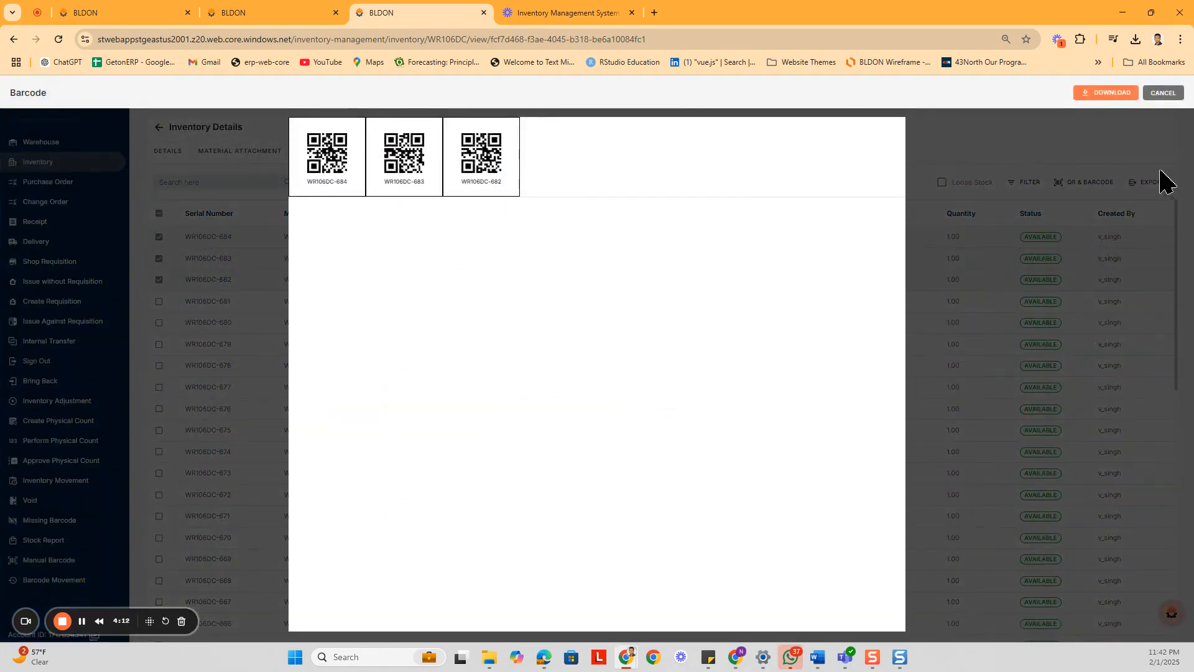
click(1162, 95)
Look through WR106DC's general details, attachments and recent changes tabs
click(167, 151)
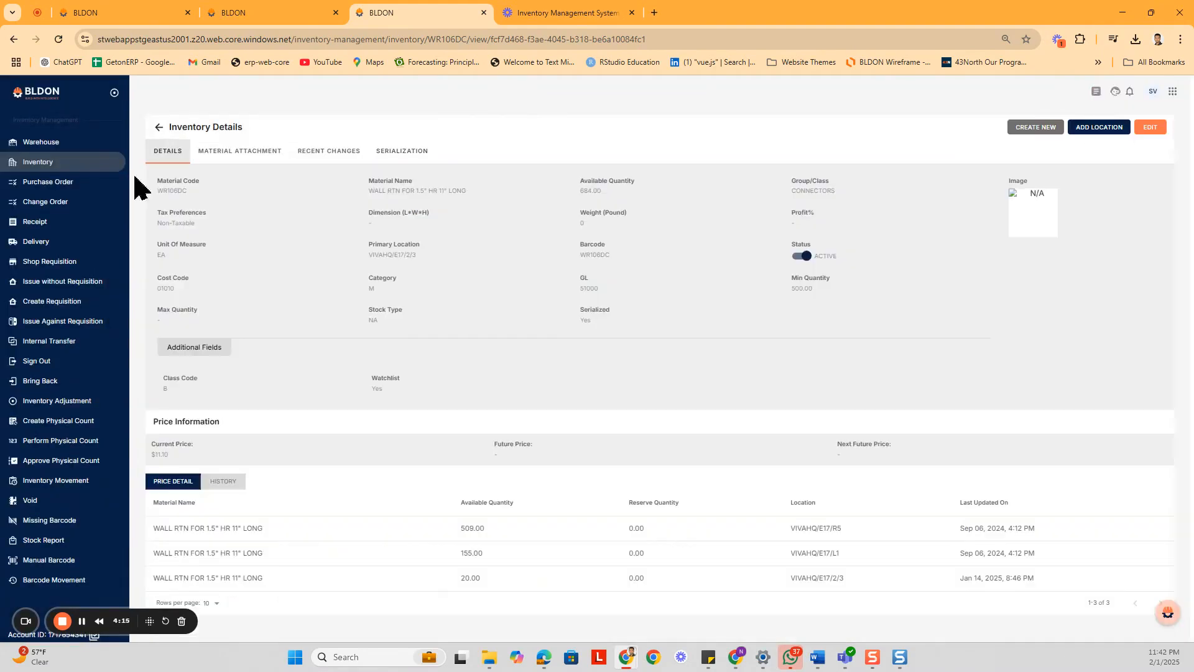
click(248, 151)
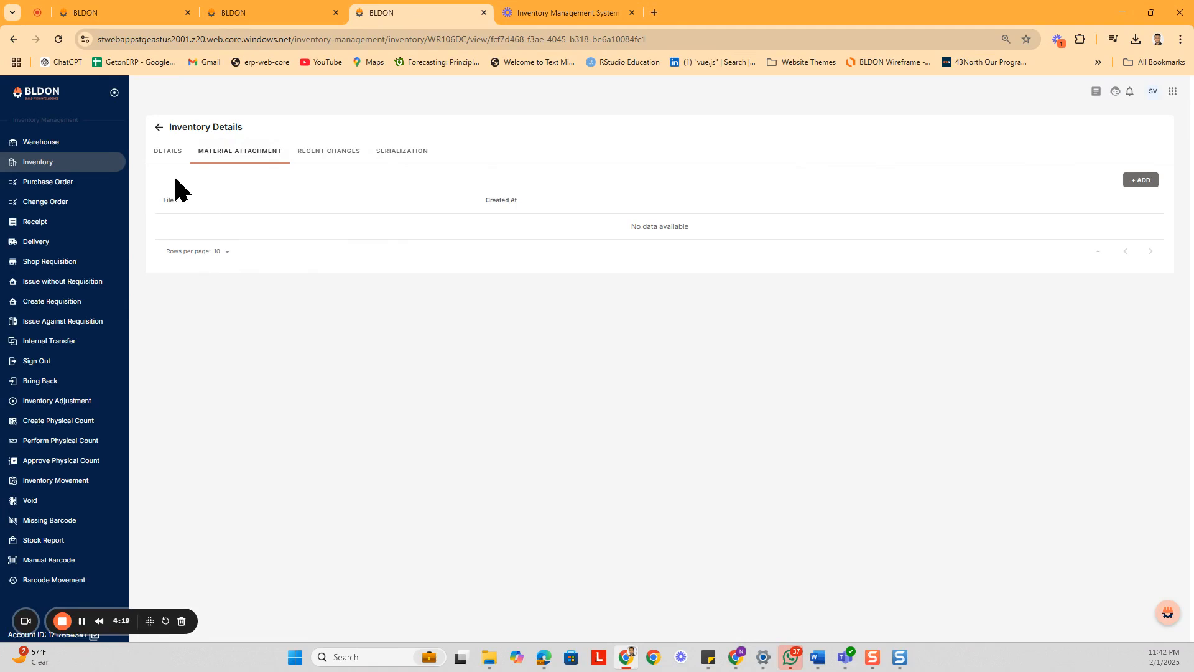
click(316, 152)
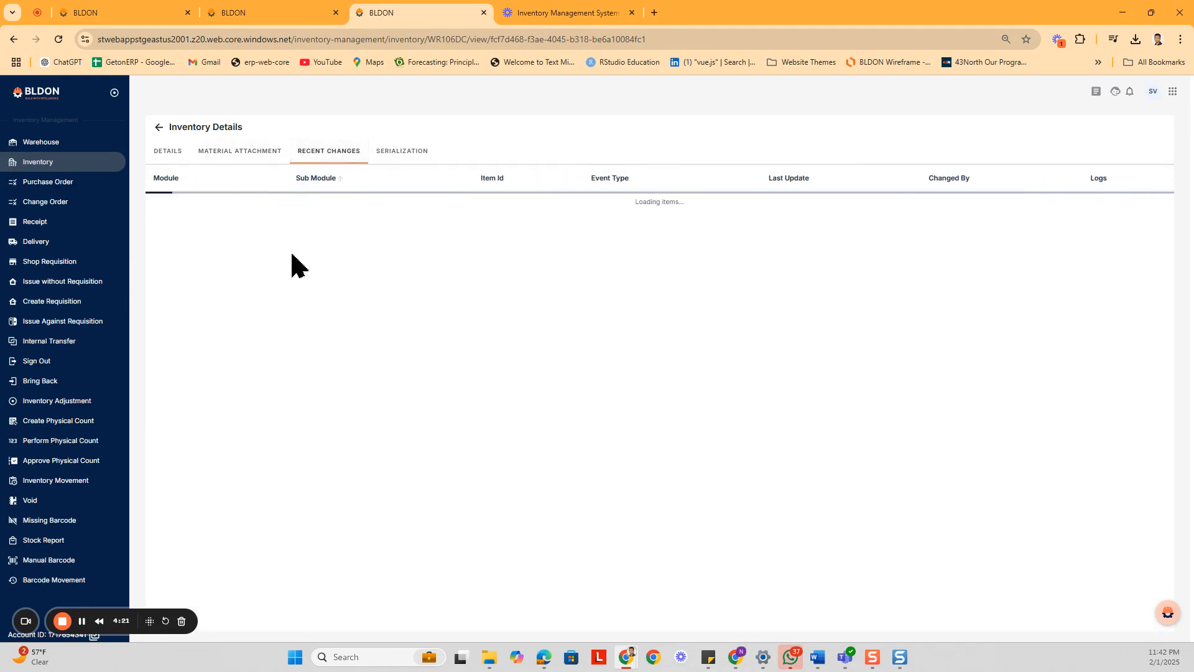
click(165, 151)
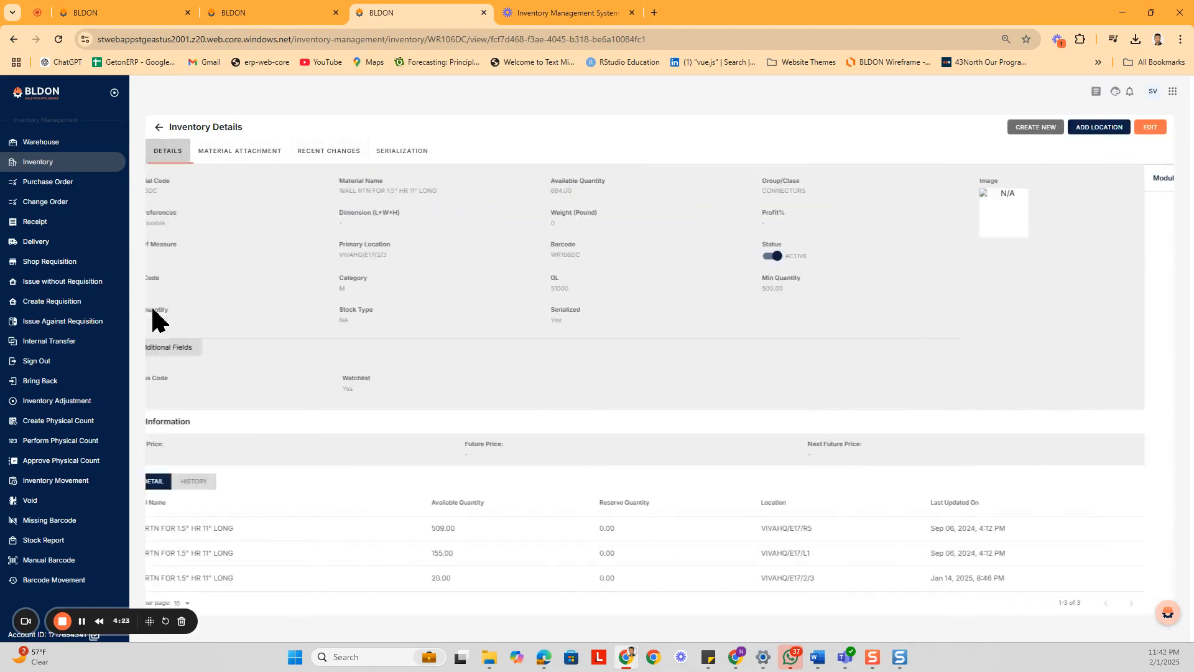
Scroll across WR106DC's transaction history, highlighting the SQ-NEWTEST row's project number and location
click(224, 483)
scroll(315, 475, down, 2)
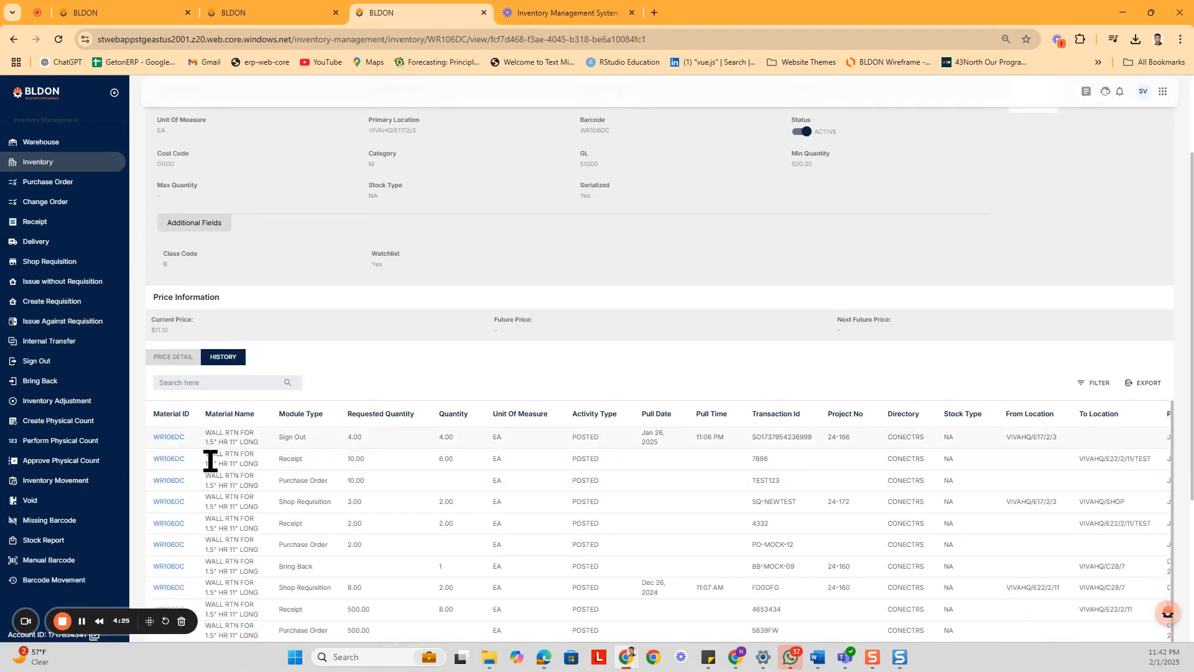
scroll(226, 491, down, 4)
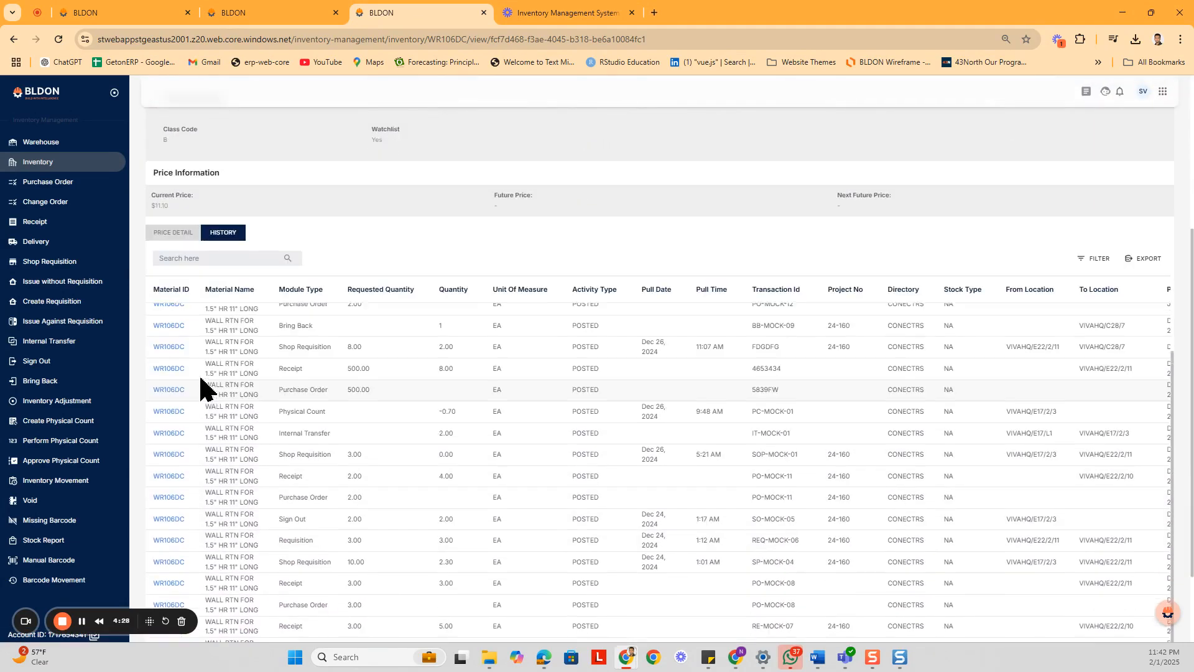
scroll(201, 388, up, 2)
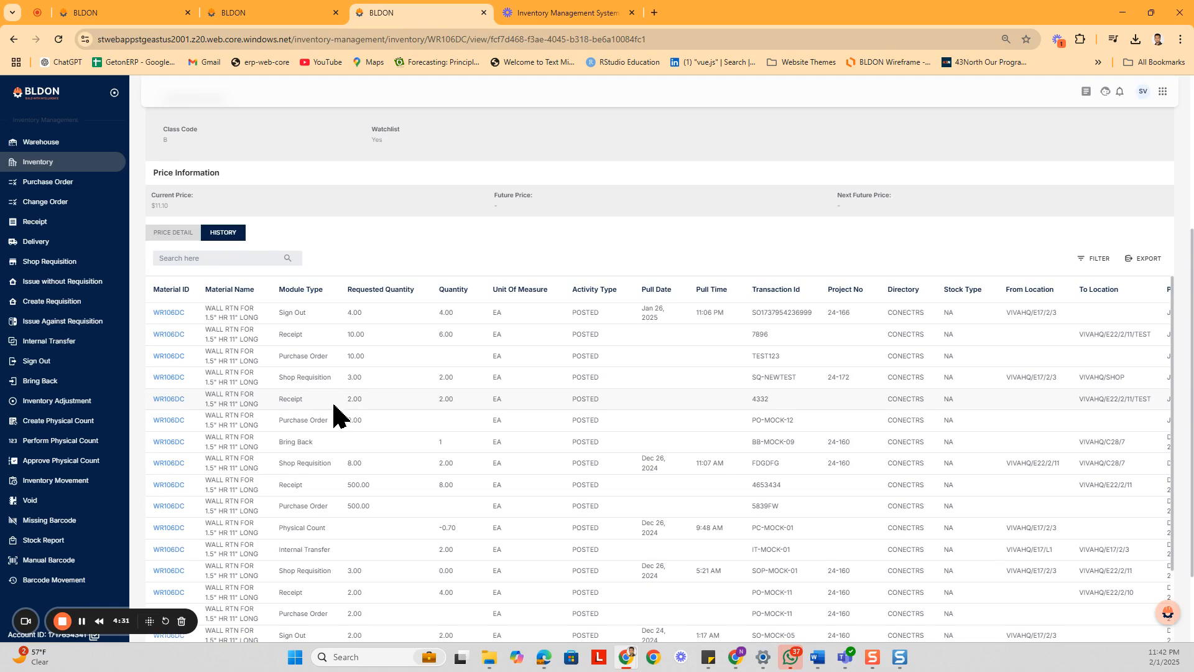
scroll(593, 423, right, 5)
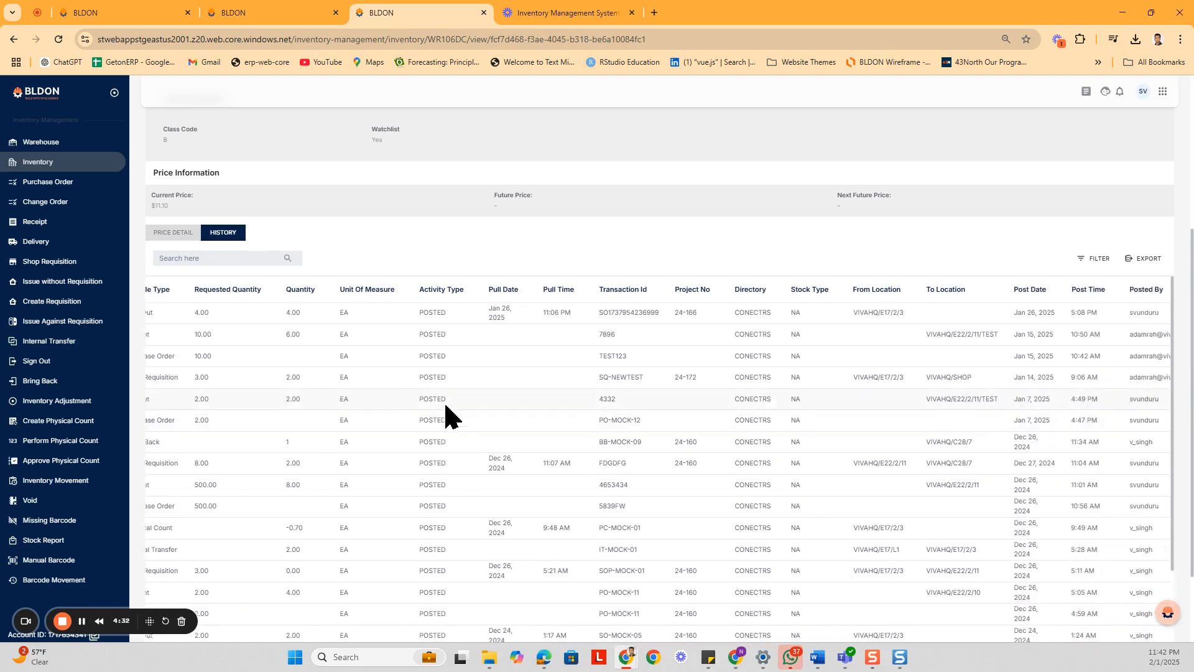
drag(627, 375, 668, 386)
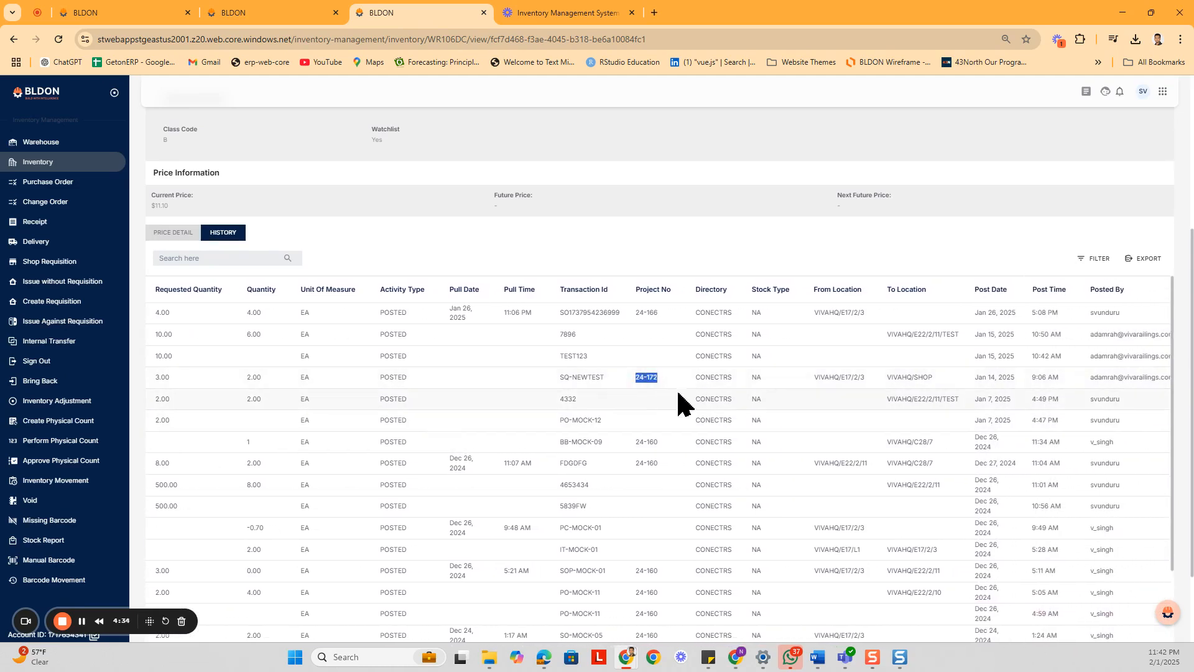
drag(814, 377, 945, 389)
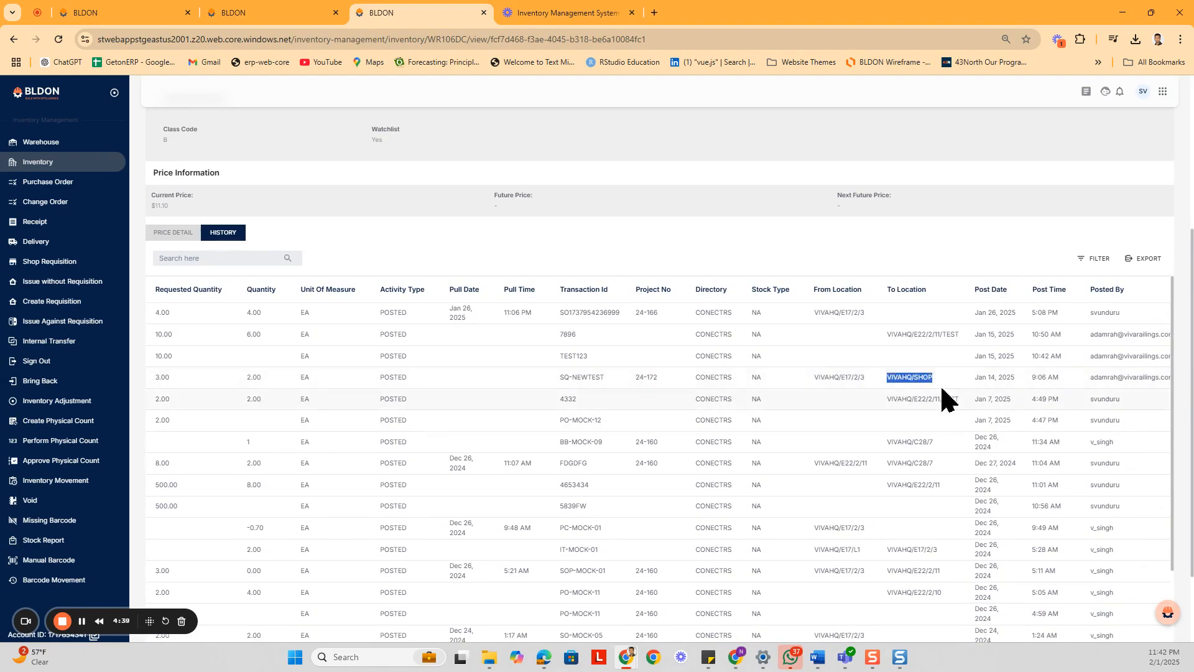
scroll(929, 378, right, 3)
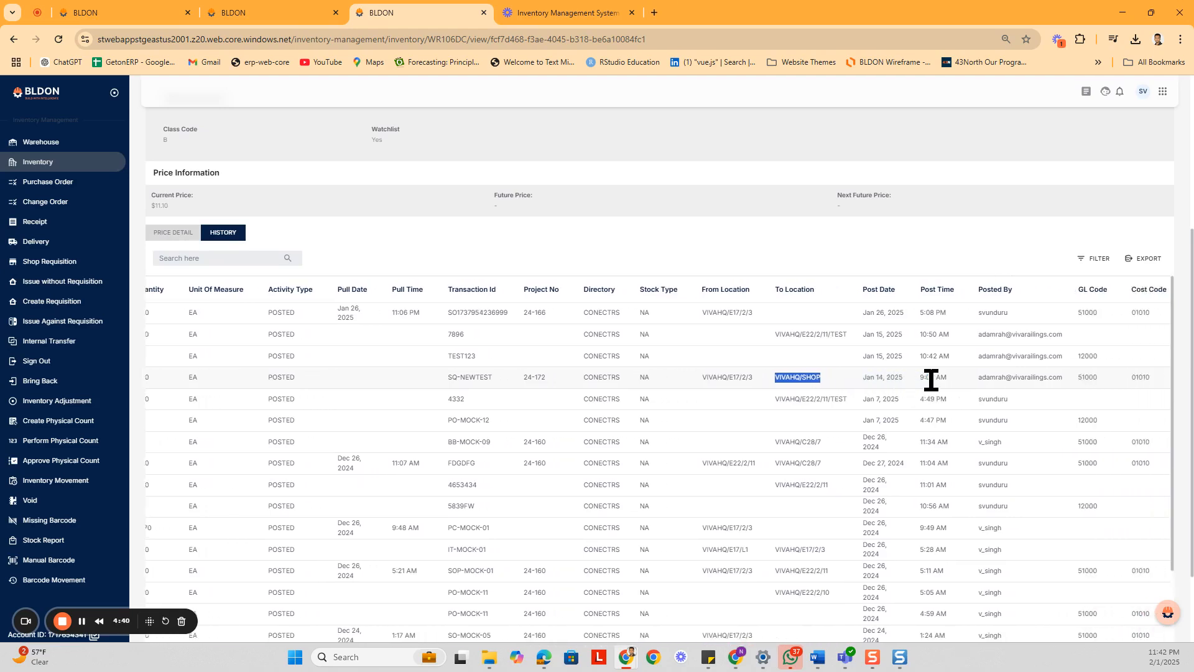
drag(931, 377, 1045, 397)
scroll(995, 400, right, 4)
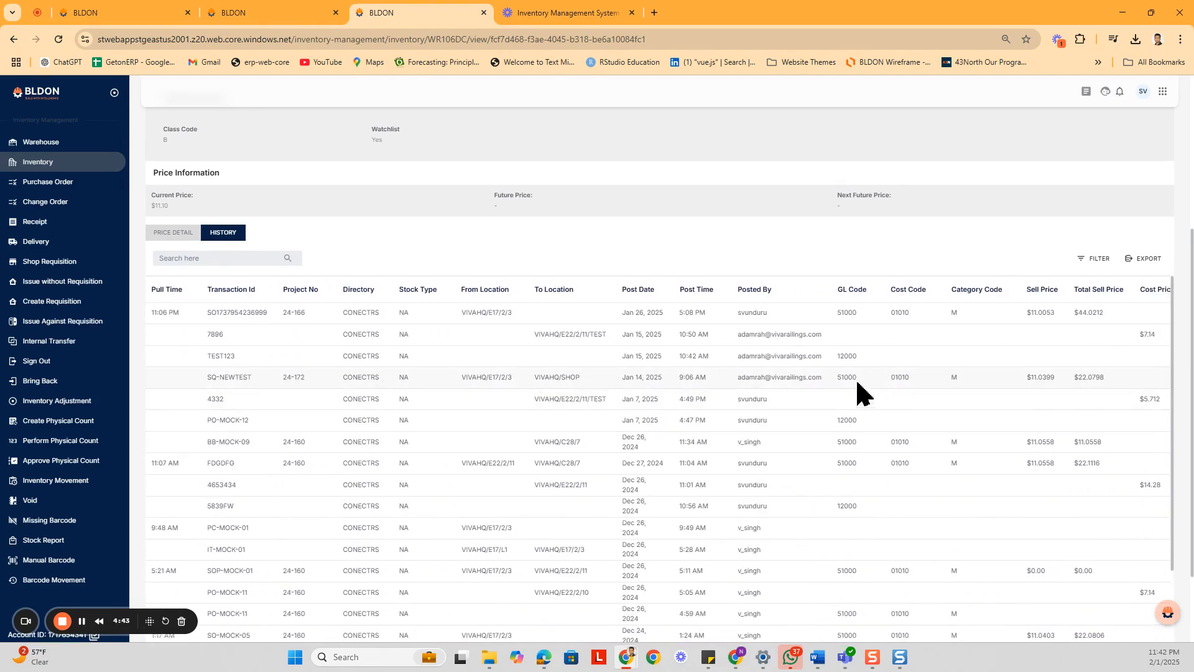
drag(834, 377, 963, 392)
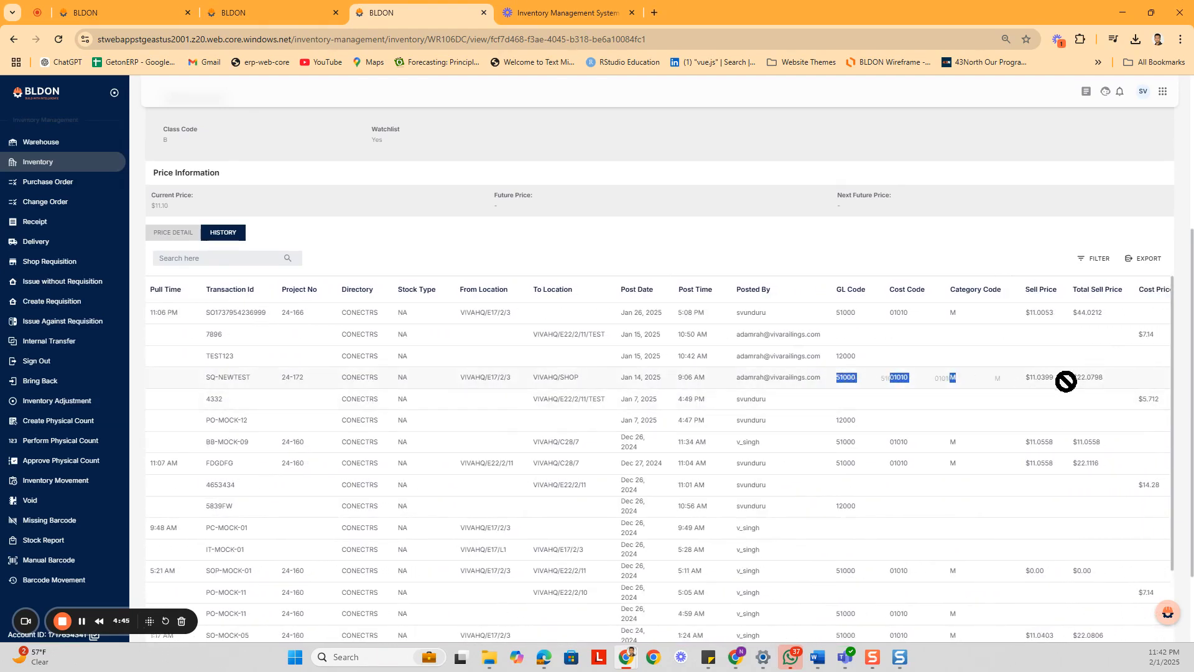
scroll(1036, 402, right, 3)
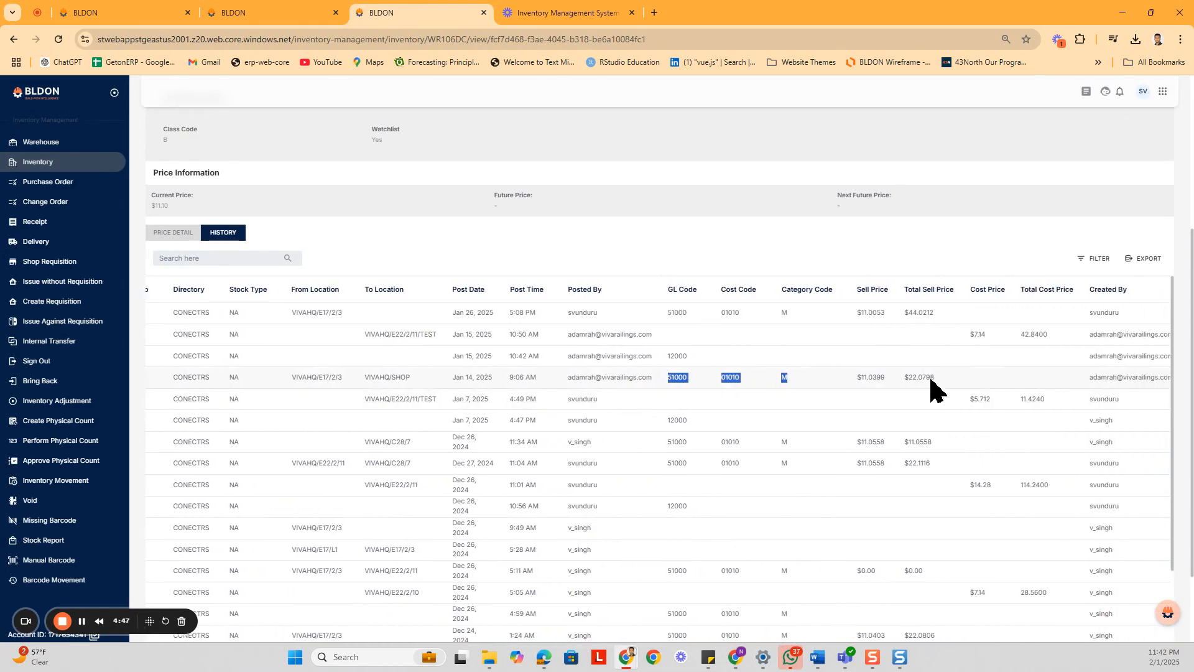
scroll(703, 385, left, 12)
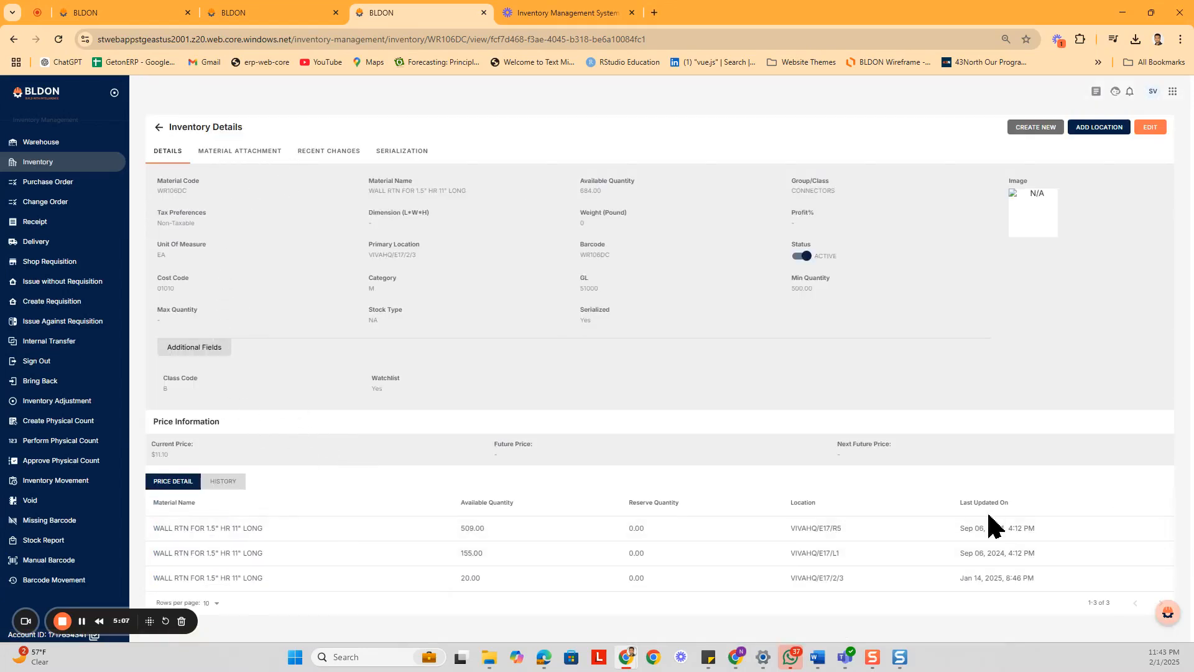
Highlight WR106DC's per-location quantities, like 20.00 at VIVAHQ/E17/2/3, and the $11.10 current price
drag(789, 527, 858, 564)
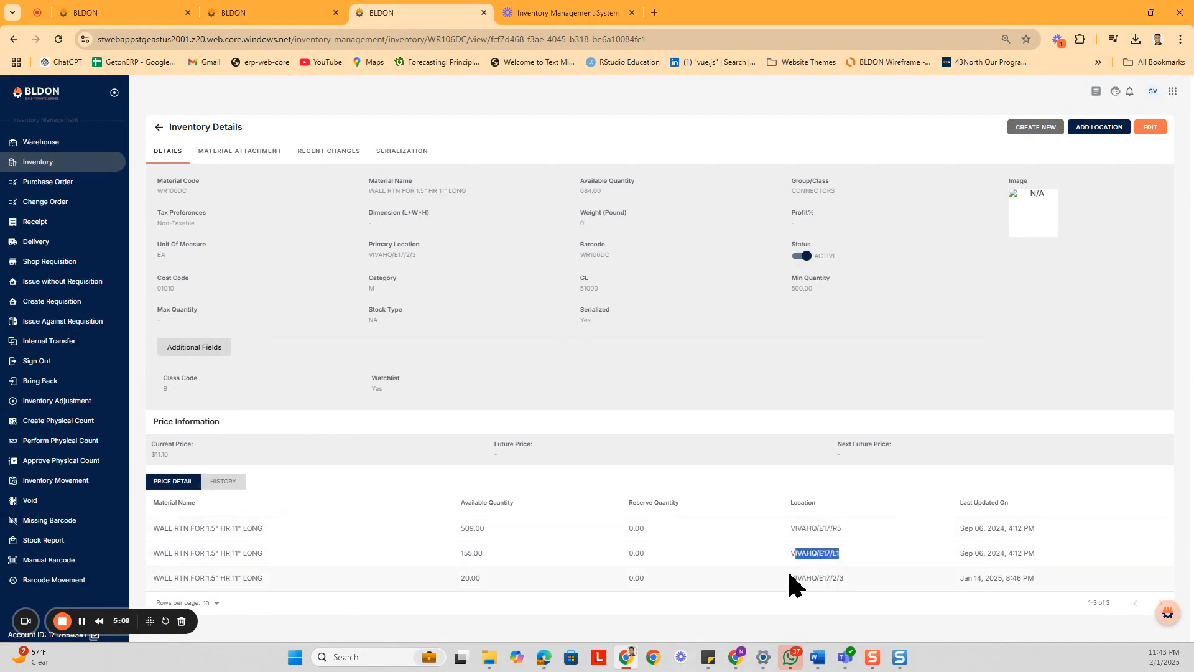
drag(791, 579, 871, 583)
drag(459, 579, 518, 531)
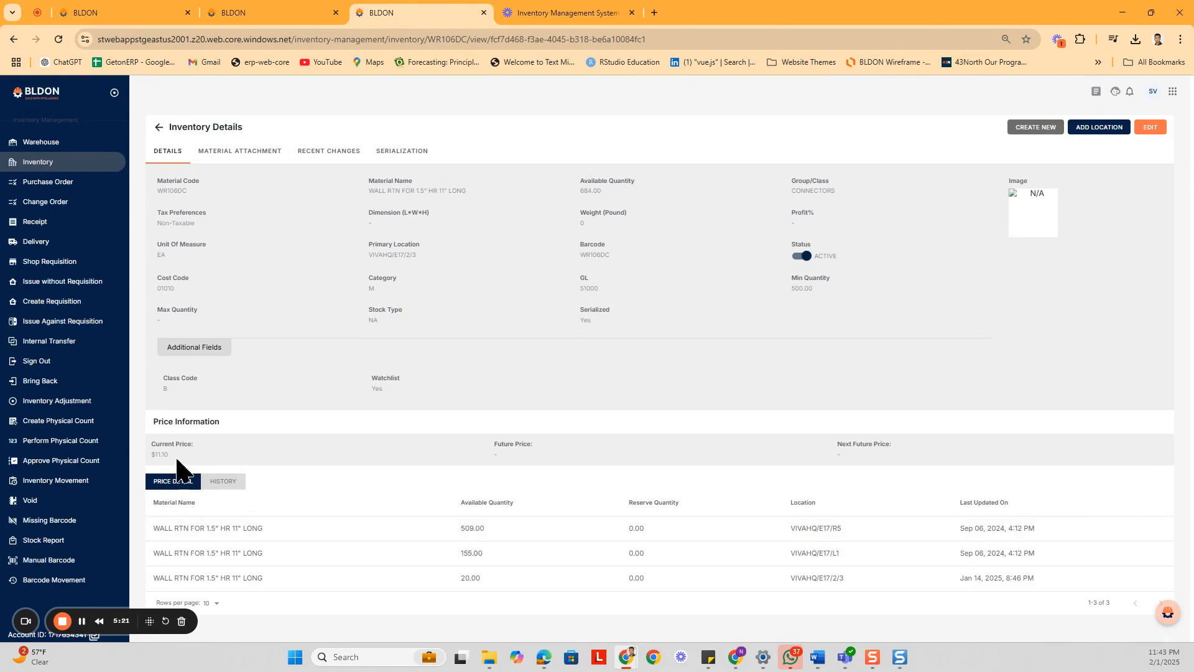
drag(177, 466, 138, 444)
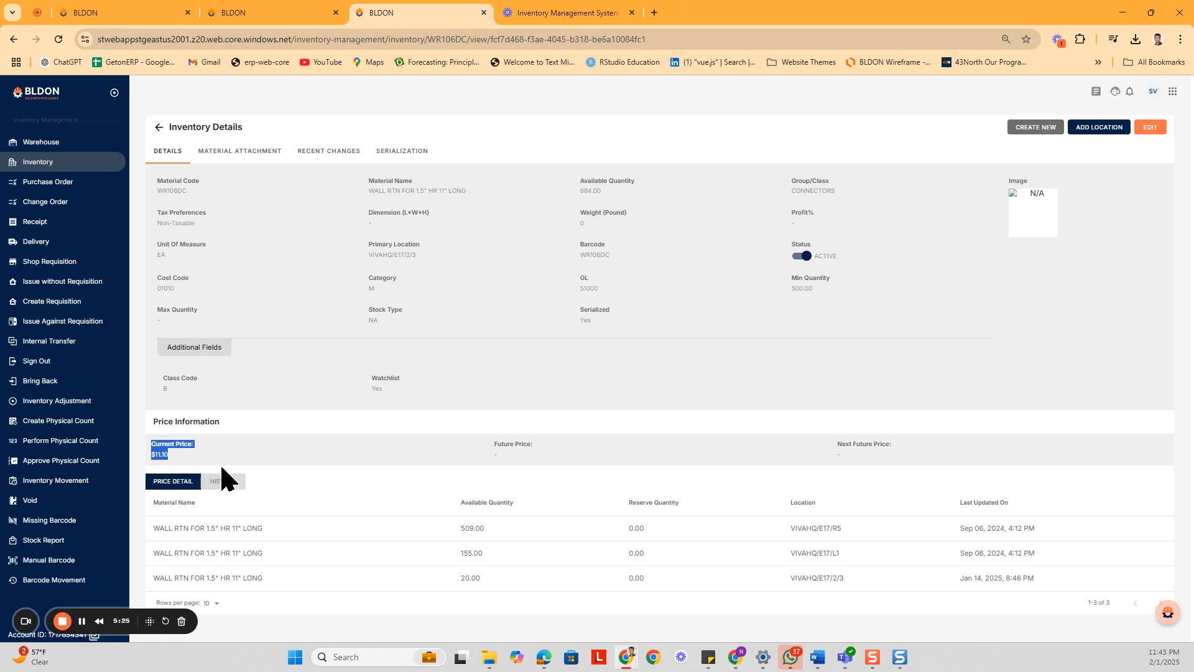
drag(177, 458, 147, 447)
click(441, 454)
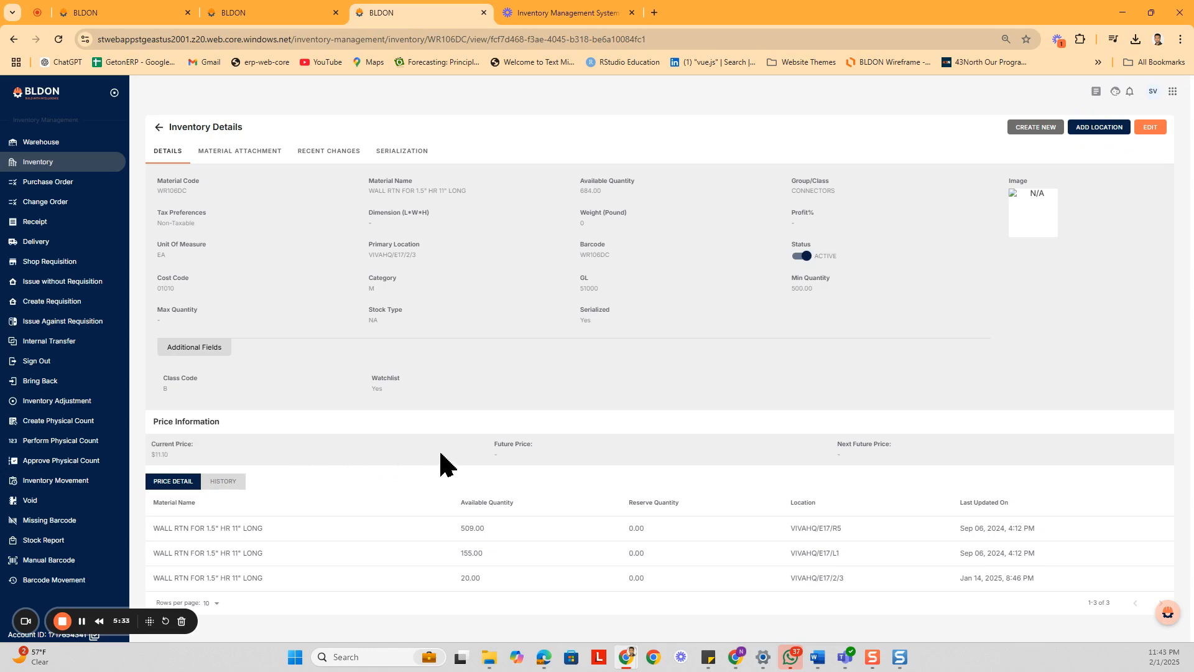
drag(494, 443, 905, 454)
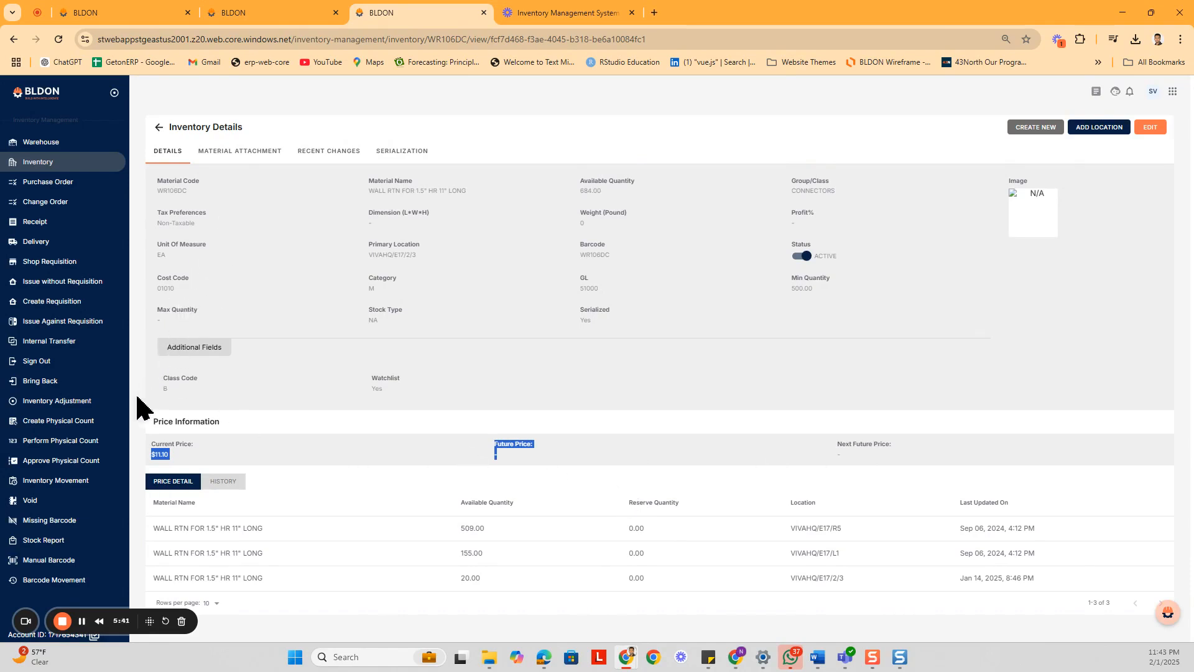
click(55, 482)
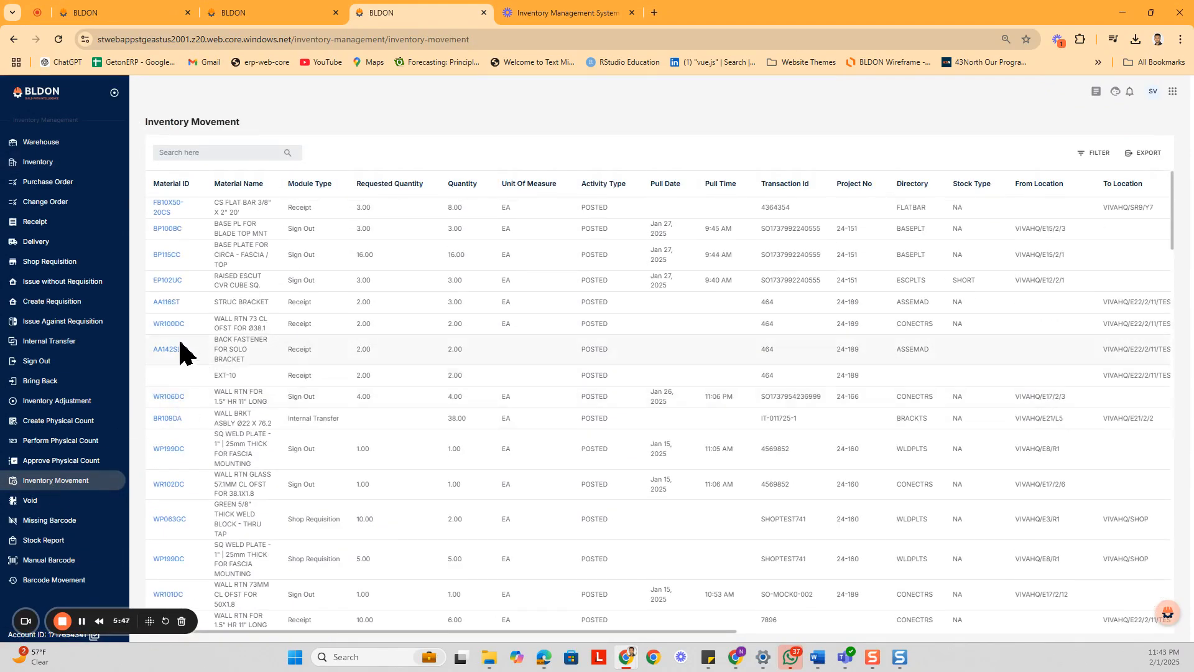
Search the movement log for material WR100DC, then clear the search
drag(186, 324, 150, 336)
key(ctrl+c)
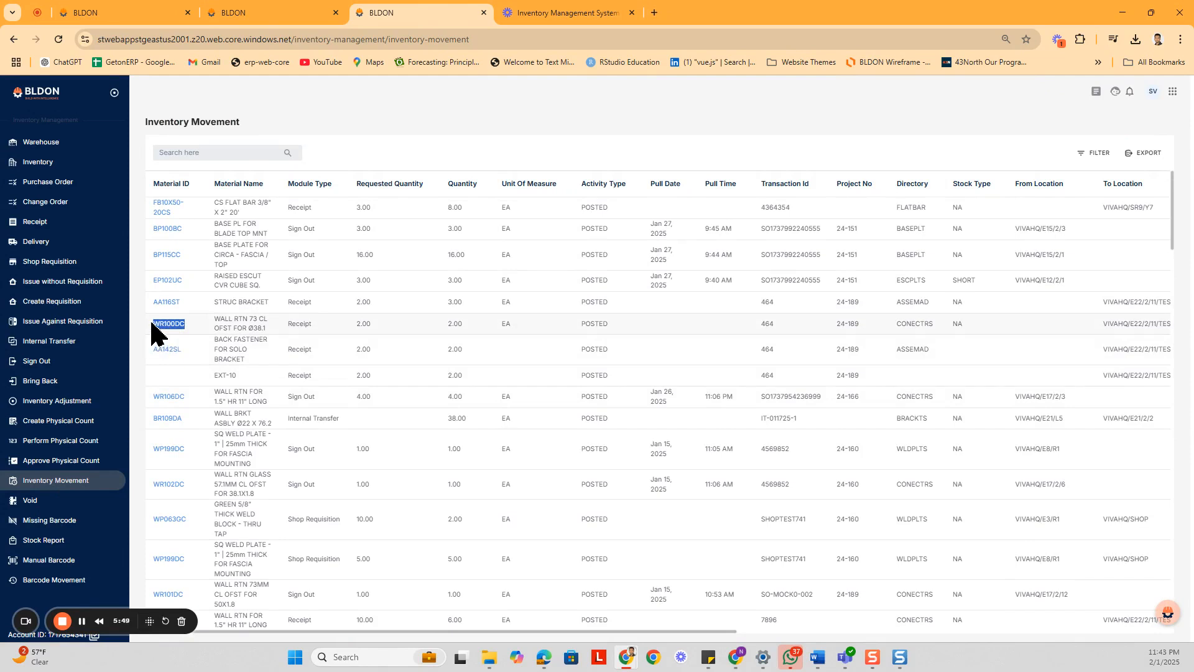
click(212, 154)
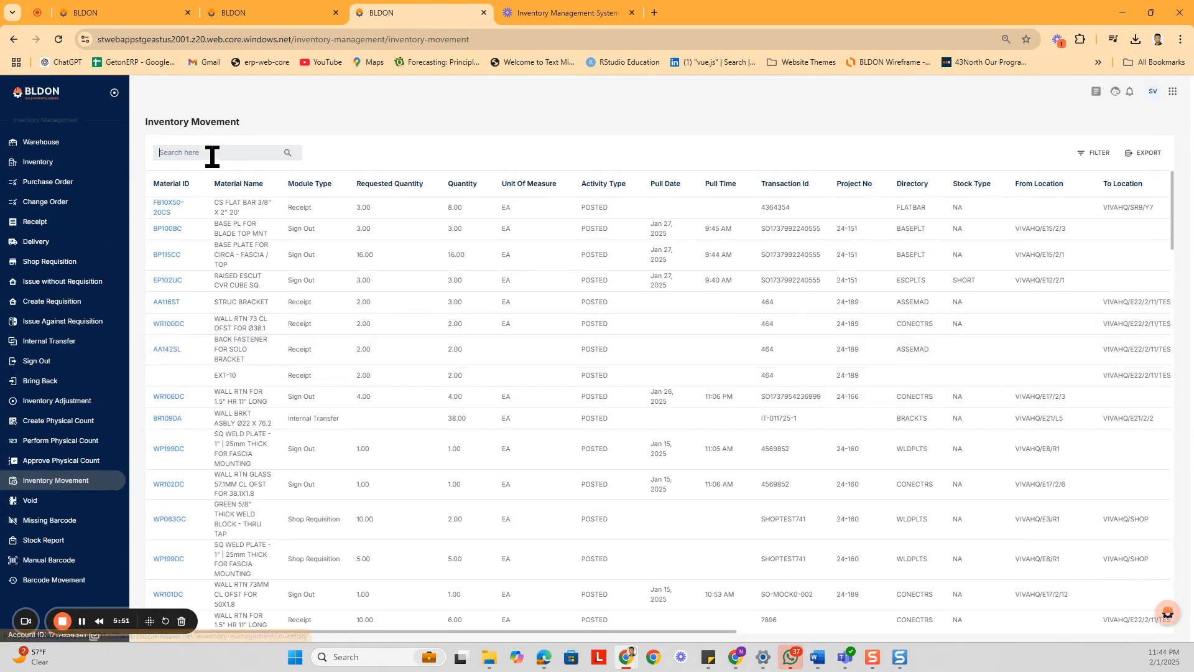
key(ctrl+v)
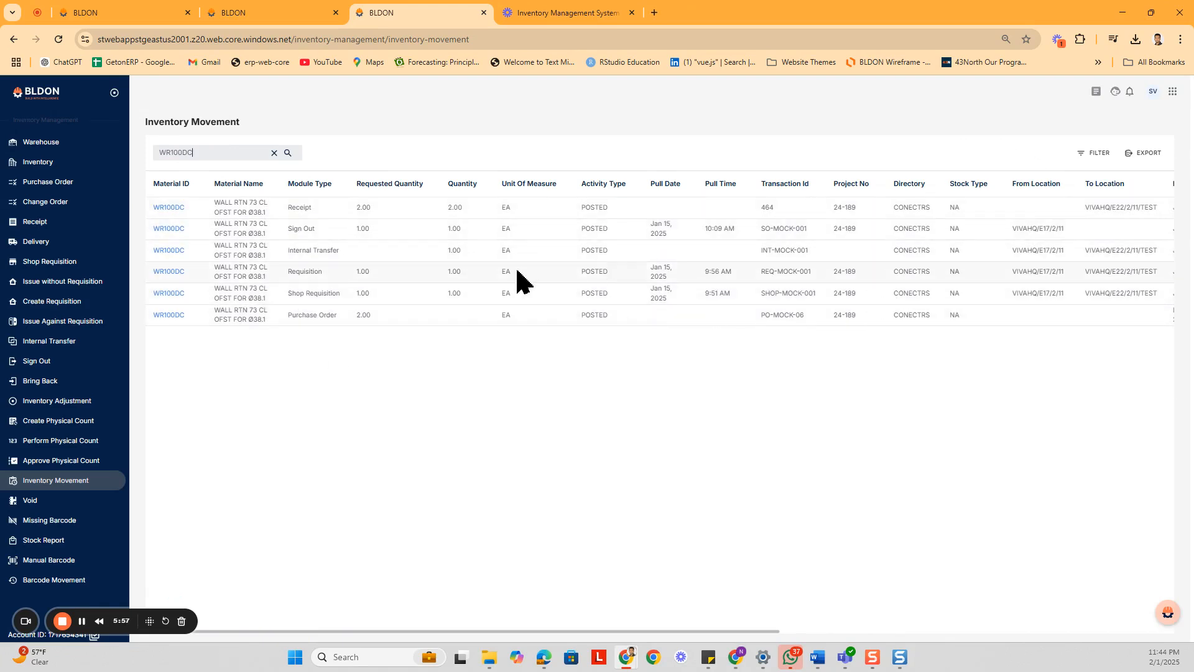
scroll(518, 274, right, 6)
scroll(509, 277, left, 5)
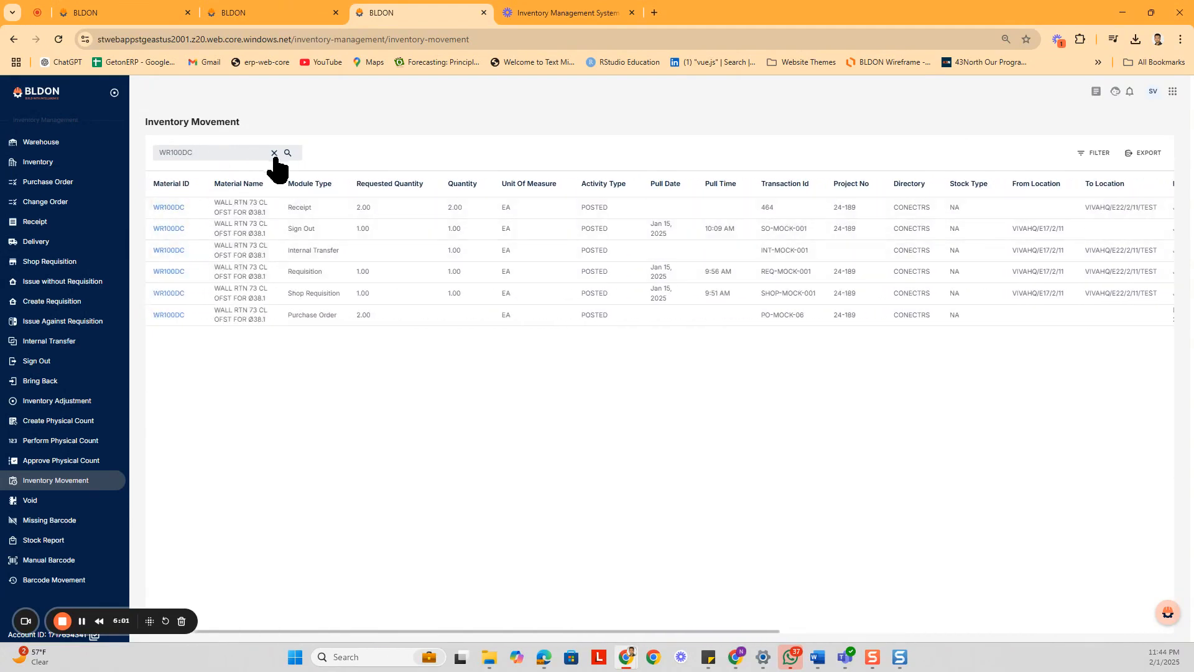
drag(862, 233, 832, 231)
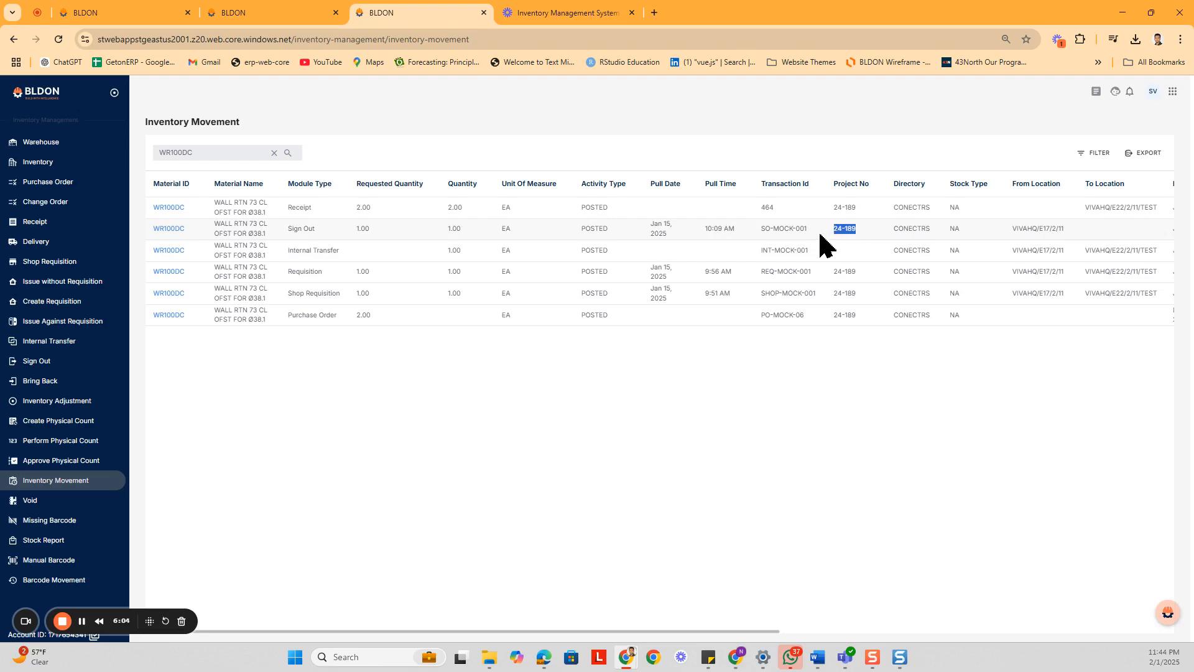
click(273, 152)
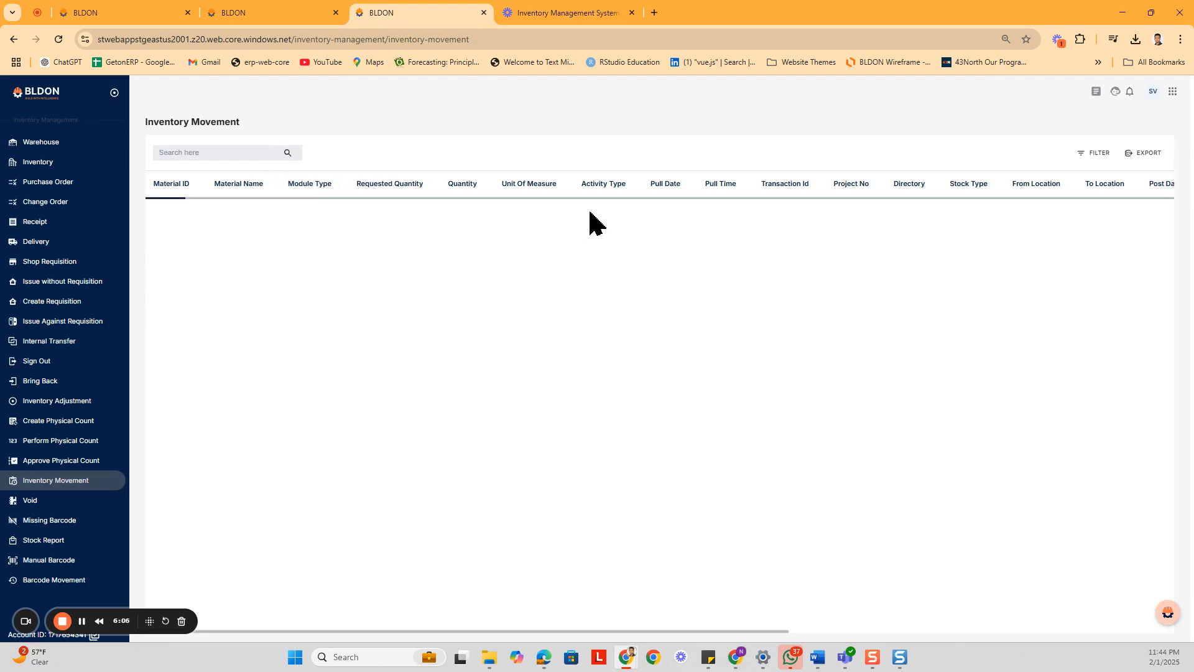
Filter the movement log's Project No column to 24-189
click(1090, 153)
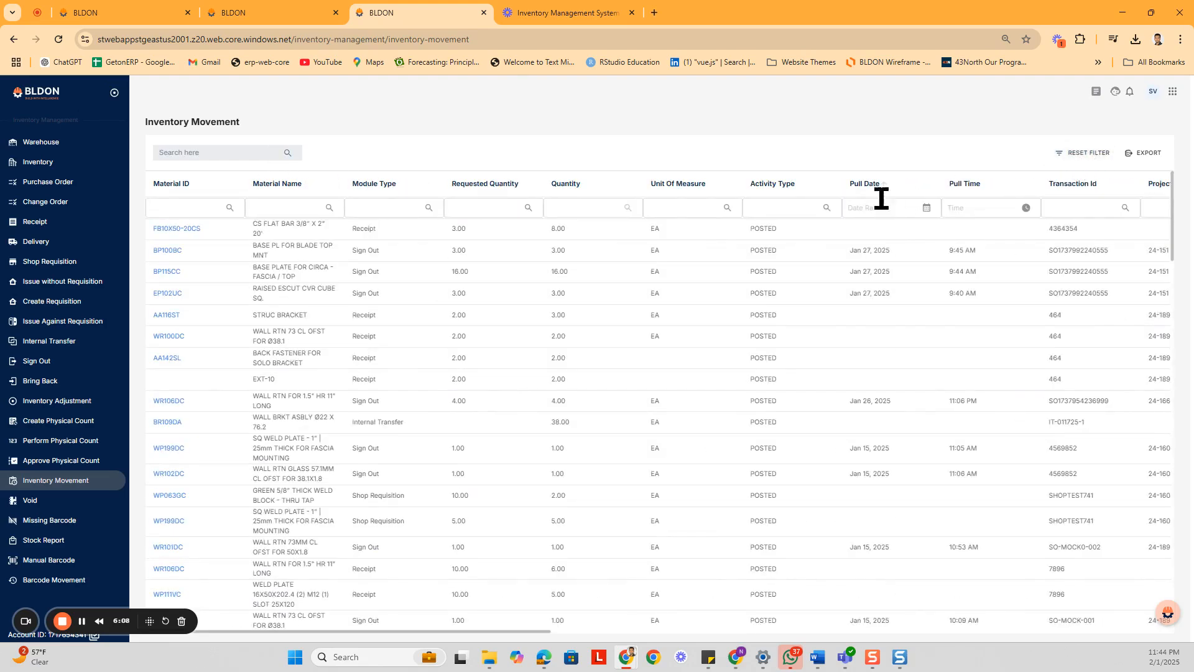
scroll(1058, 208, right, 2)
click(1073, 208)
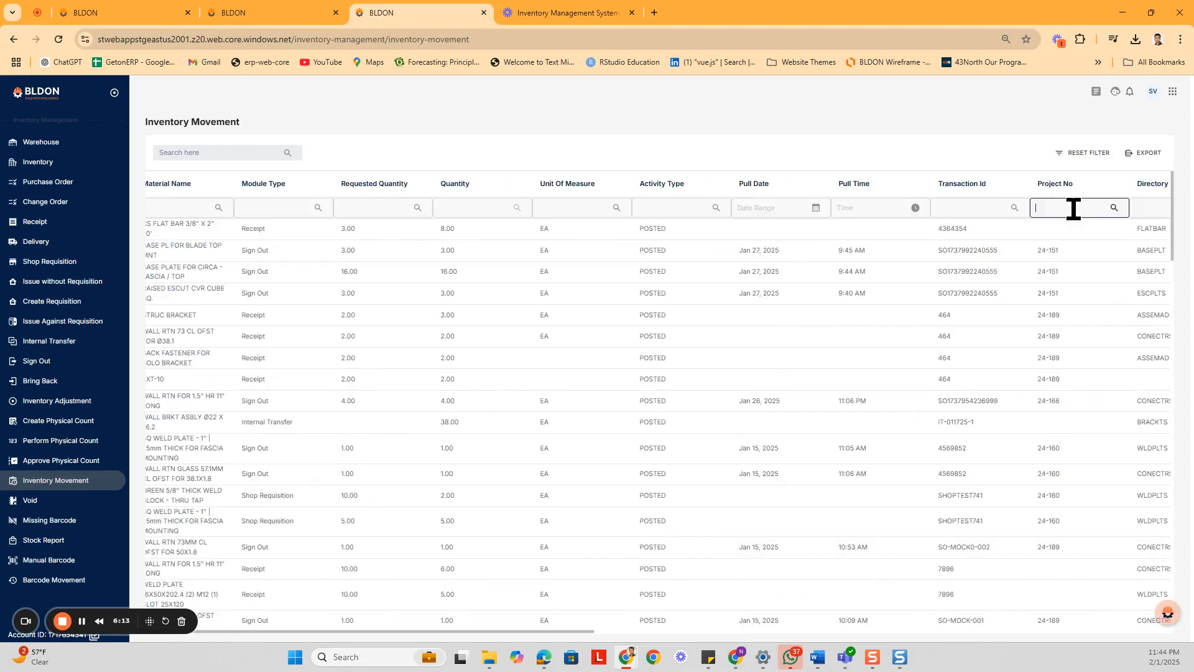
text(24-189)
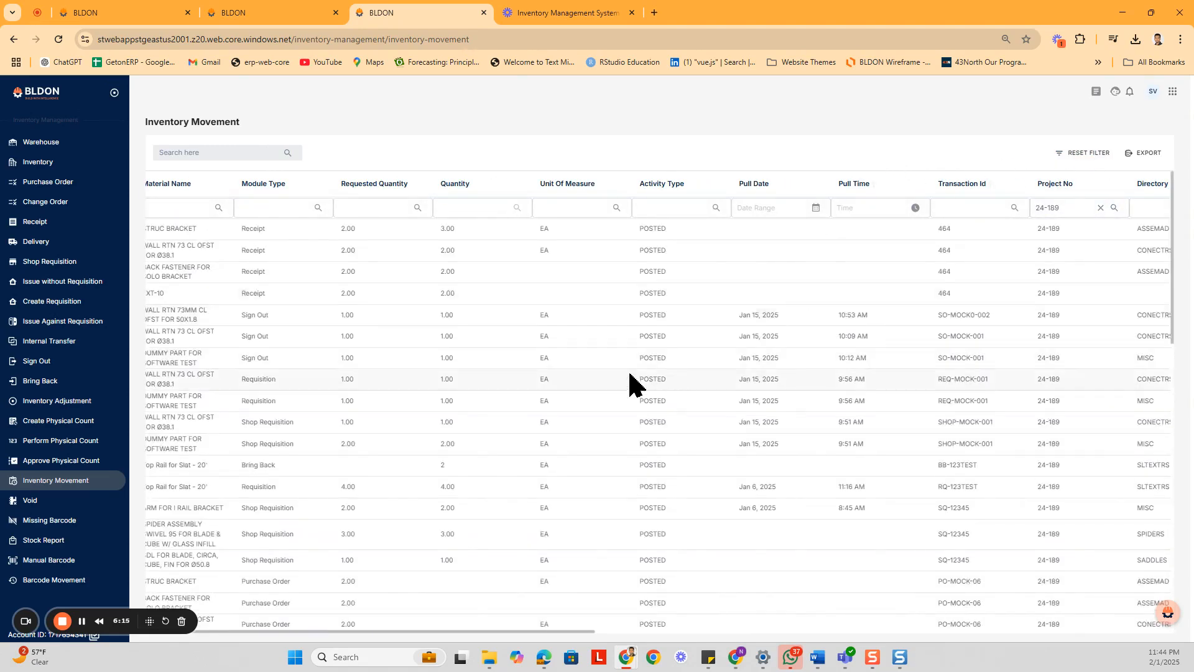
scroll(634, 379, left, 2)
scroll(635, 378, right, 5)
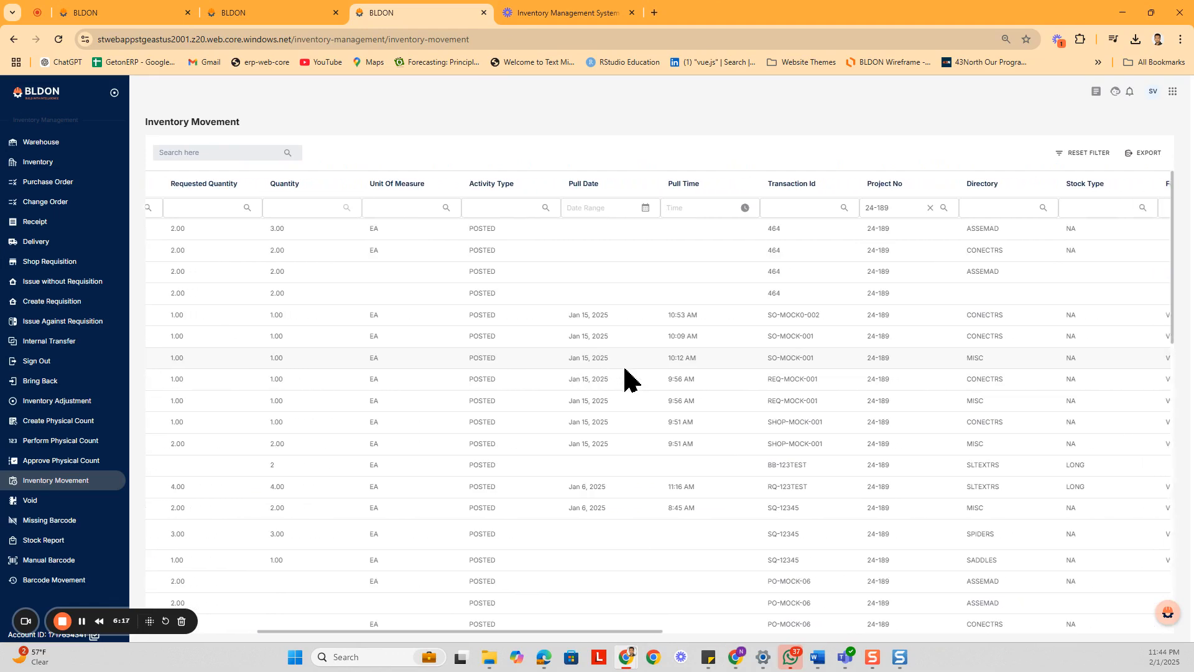
scroll(625, 378, right, 7)
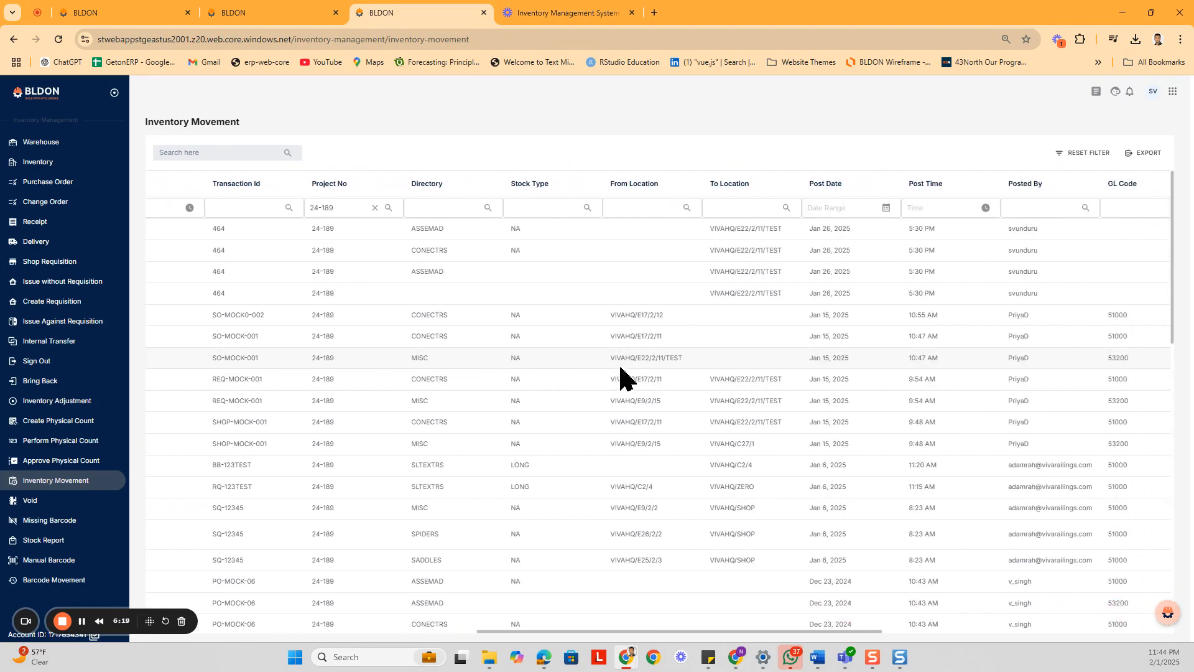
scroll(640, 377, left, 5)
scroll(656, 373, left, 7)
scroll(494, 378, down, 8)
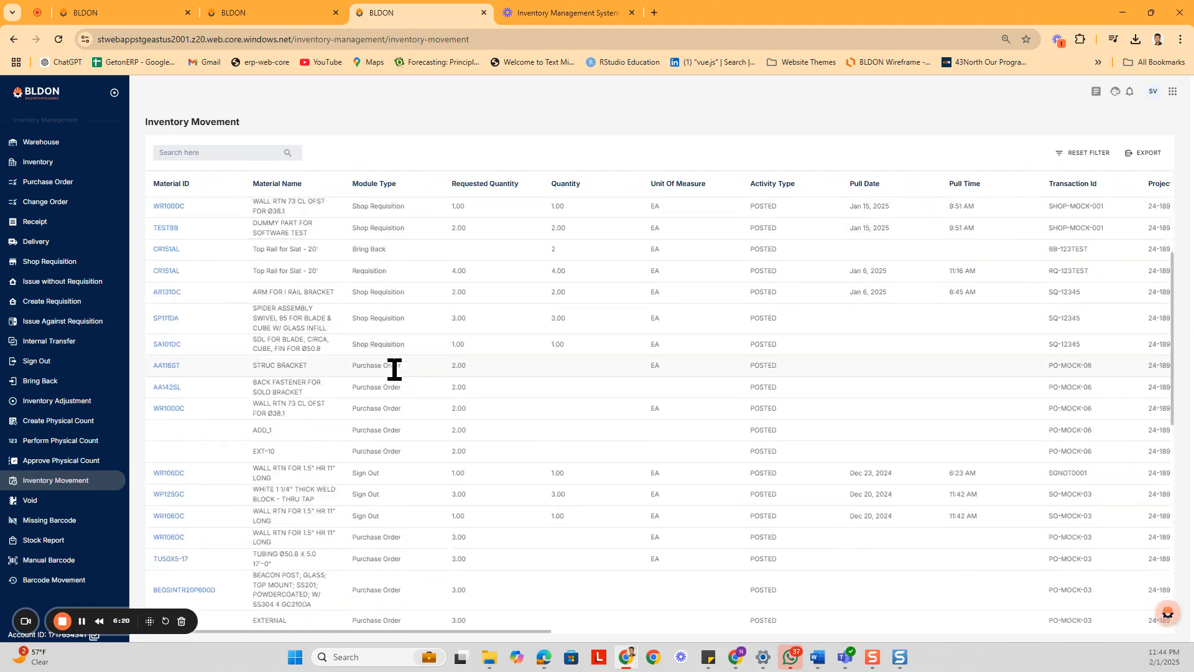
scroll(408, 376, up, 10)
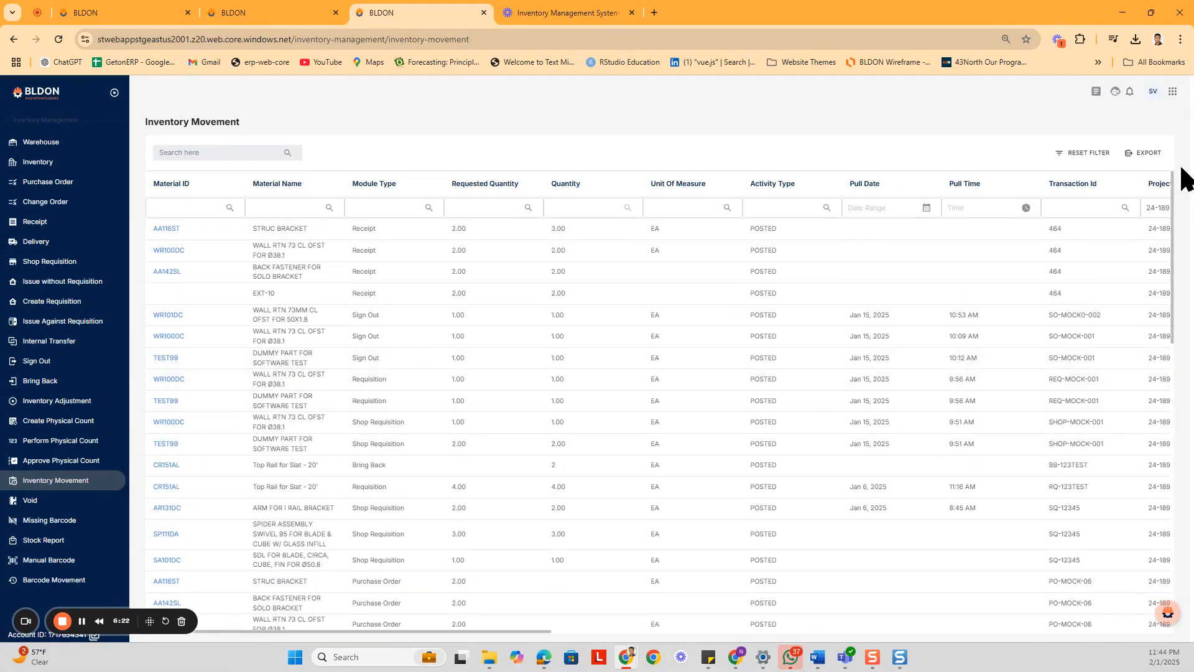
Export the filtered movements to Inventory Movement (7).xlsx and review it in Excel
click(1130, 156)
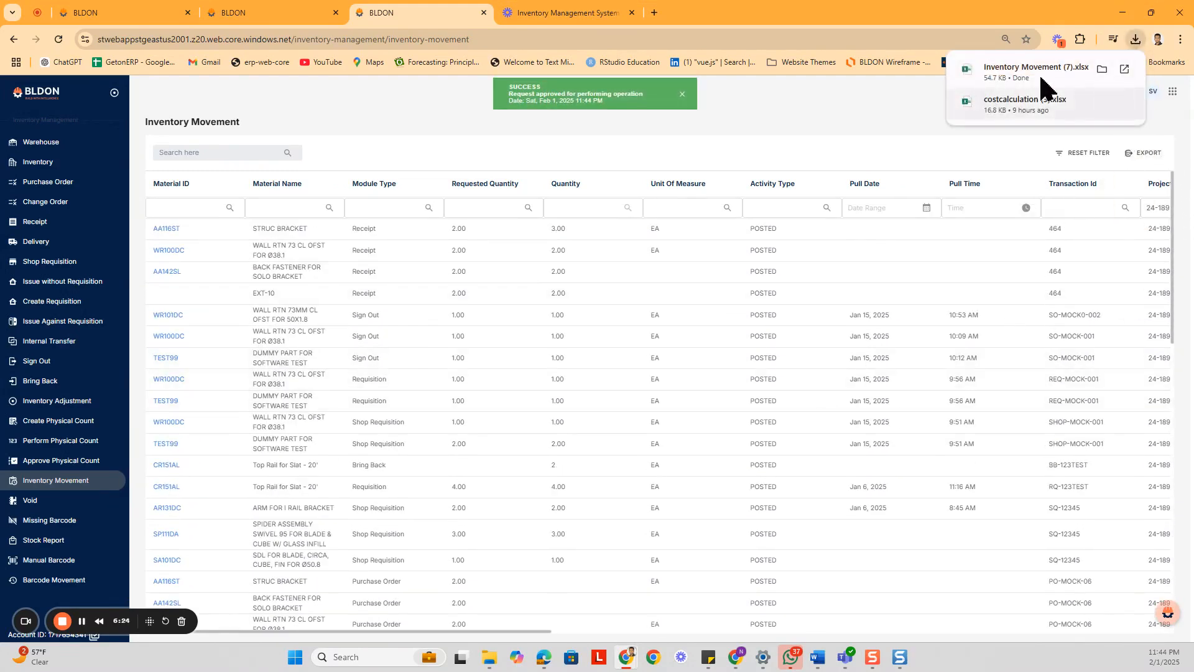
click(1059, 74)
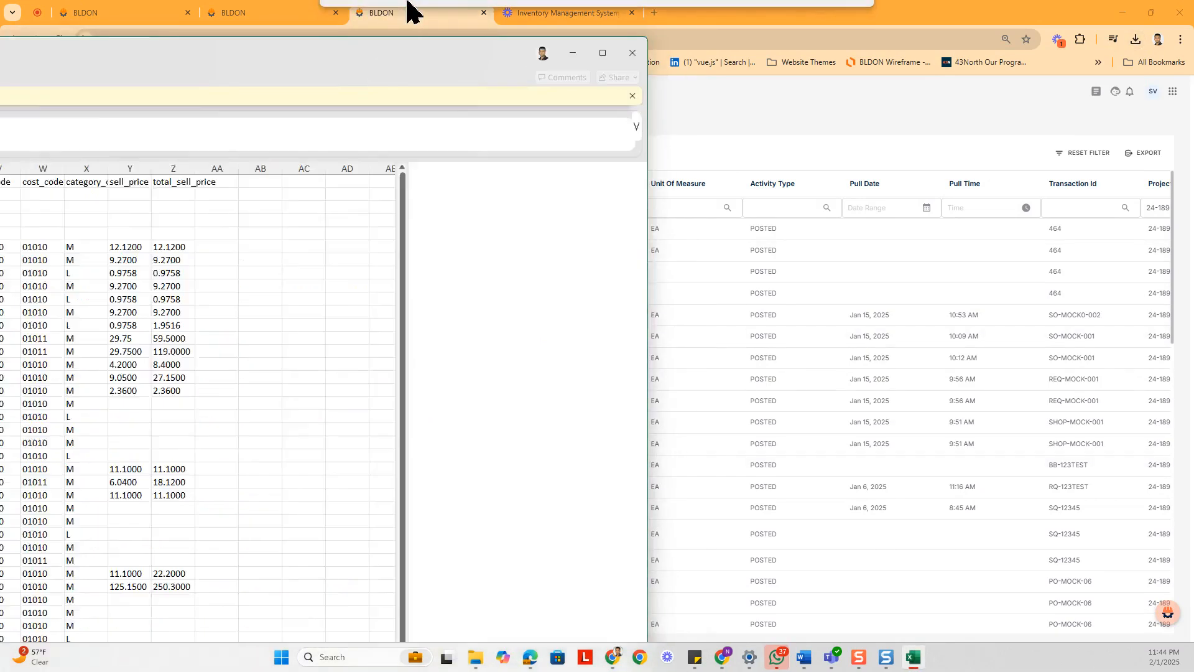
scroll(510, 271, right, 5)
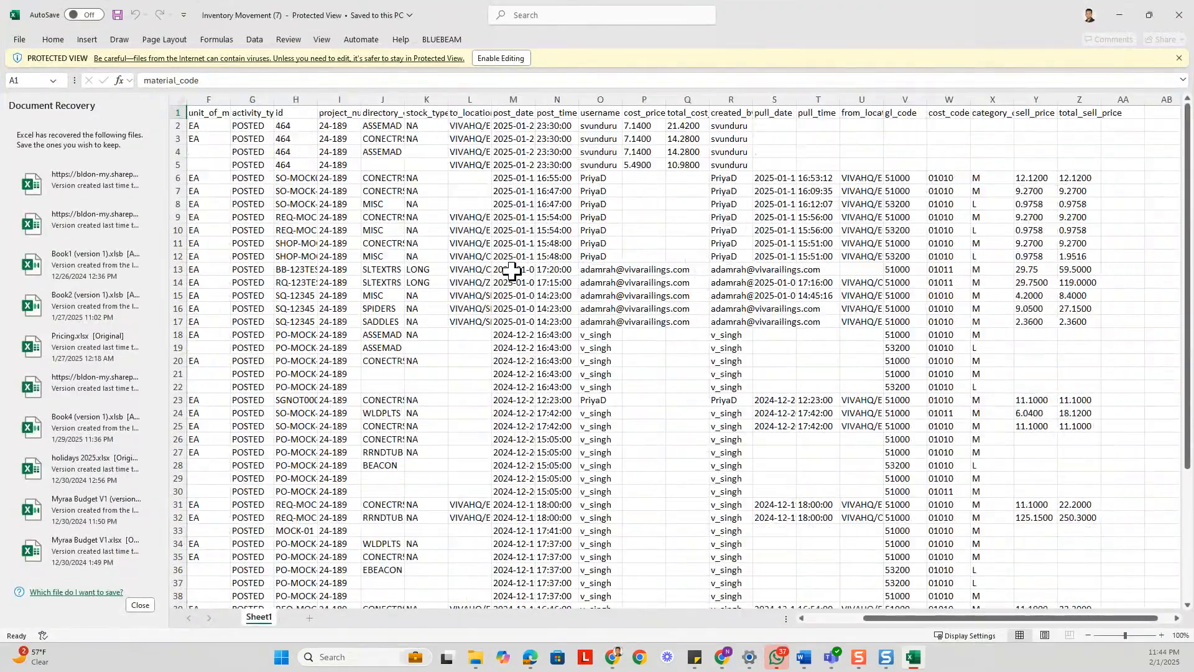
click(1120, 15)
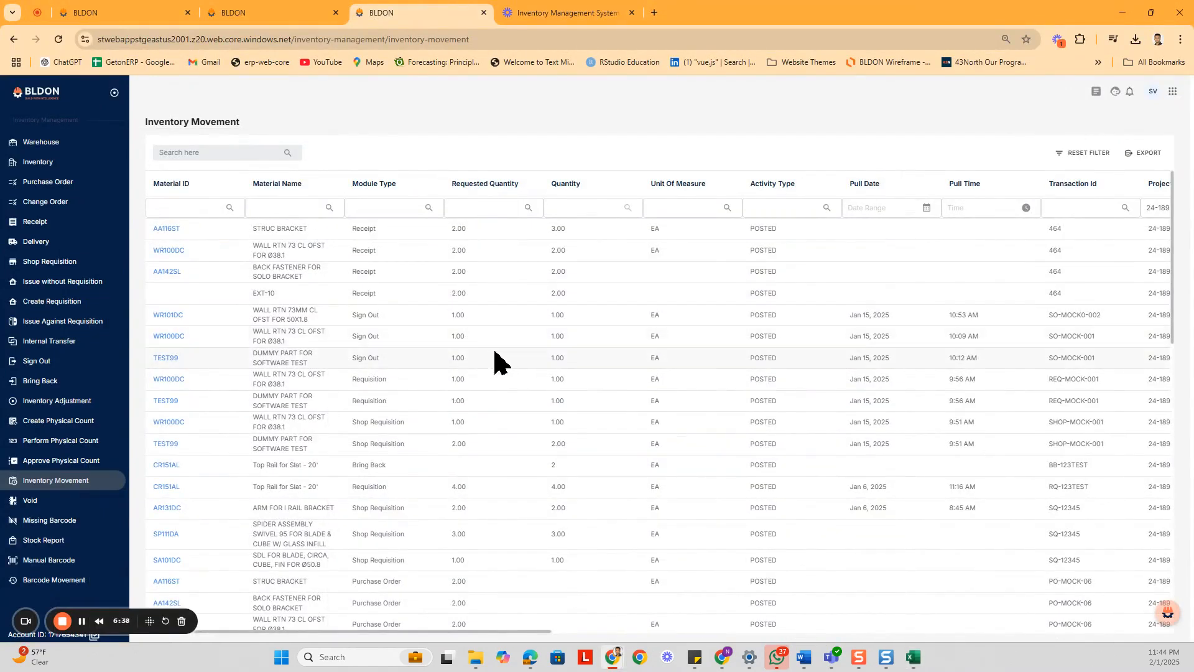
Glance at the empty Missing Bar Code List, then open the Purchase Order List
click(49, 522)
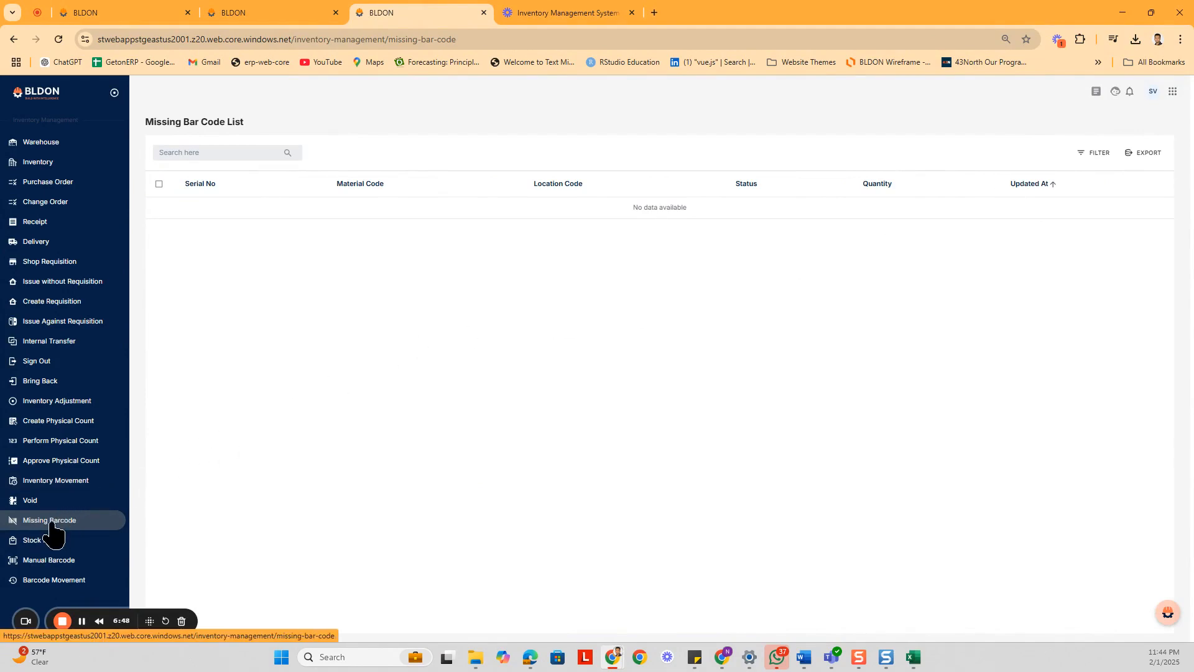
click(47, 183)
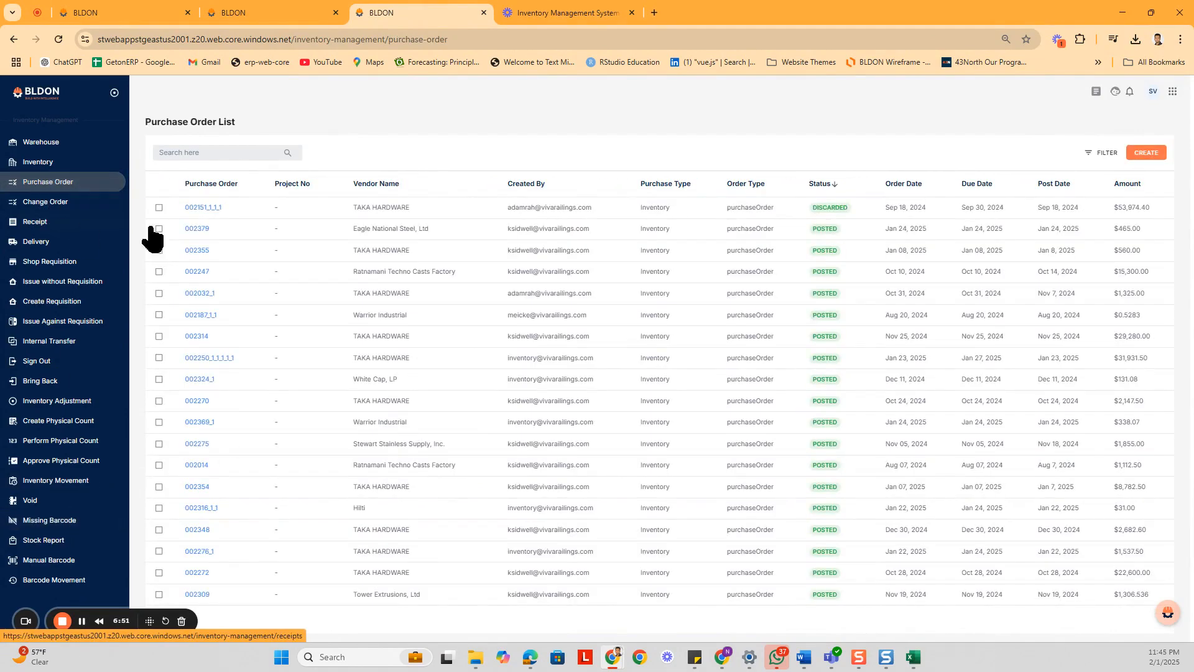
Start a new purchase order numbered 3465435 with purchase type Project
click(1146, 153)
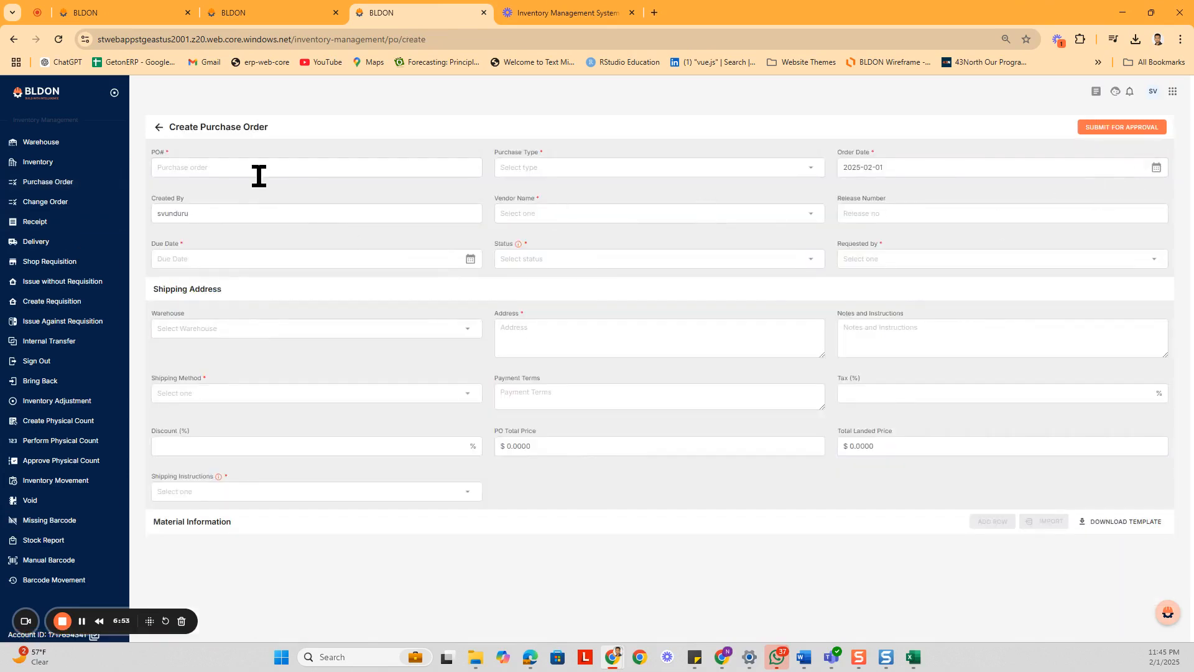
click(259, 174)
text(3465435)
click(577, 173)
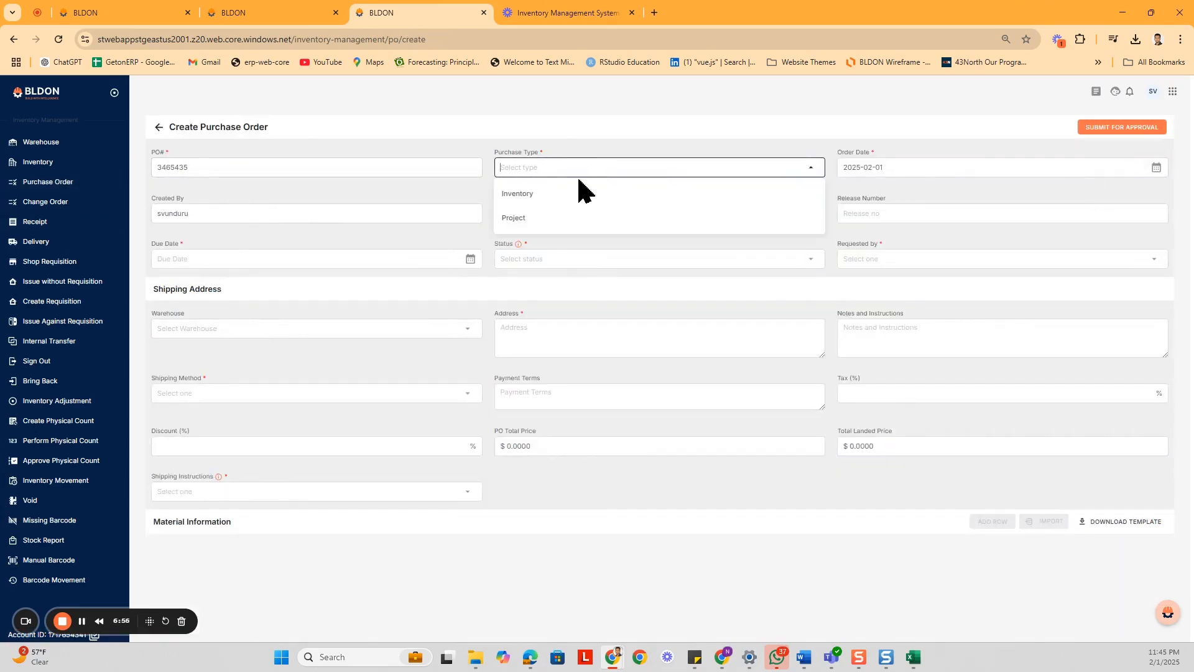
click(570, 219)
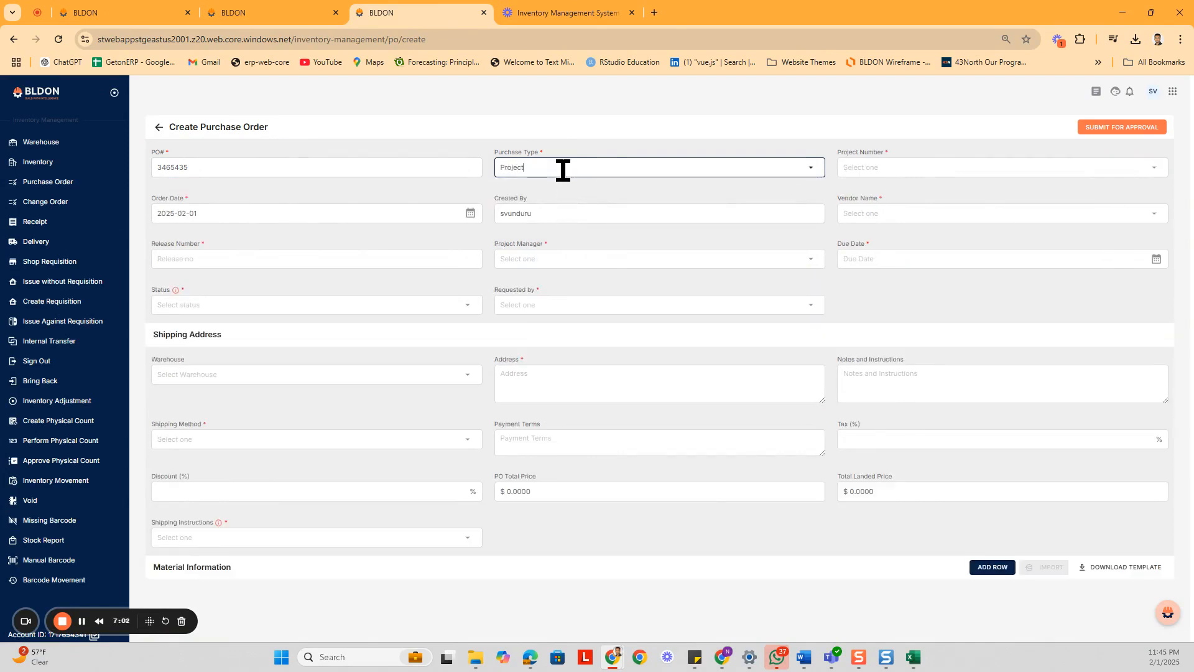
Pick project number 24-109, then switch the purchase type back to Inventory
click(1043, 171)
scroll(888, 229, down, 3)
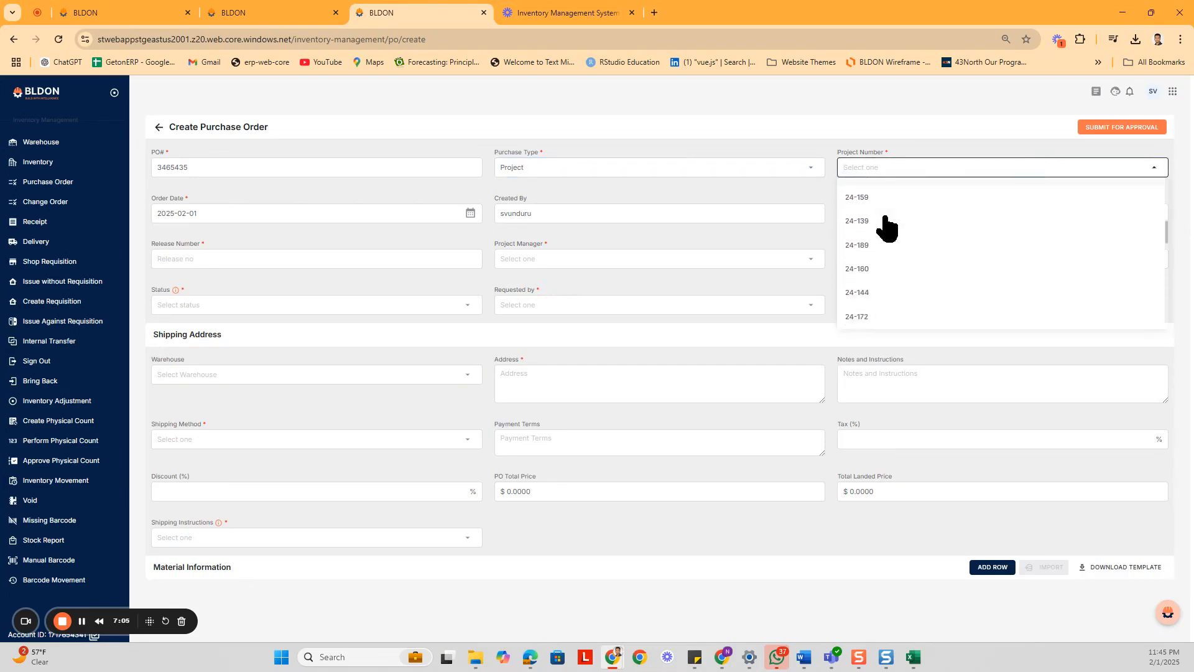
scroll(888, 230, down, 3)
click(884, 224)
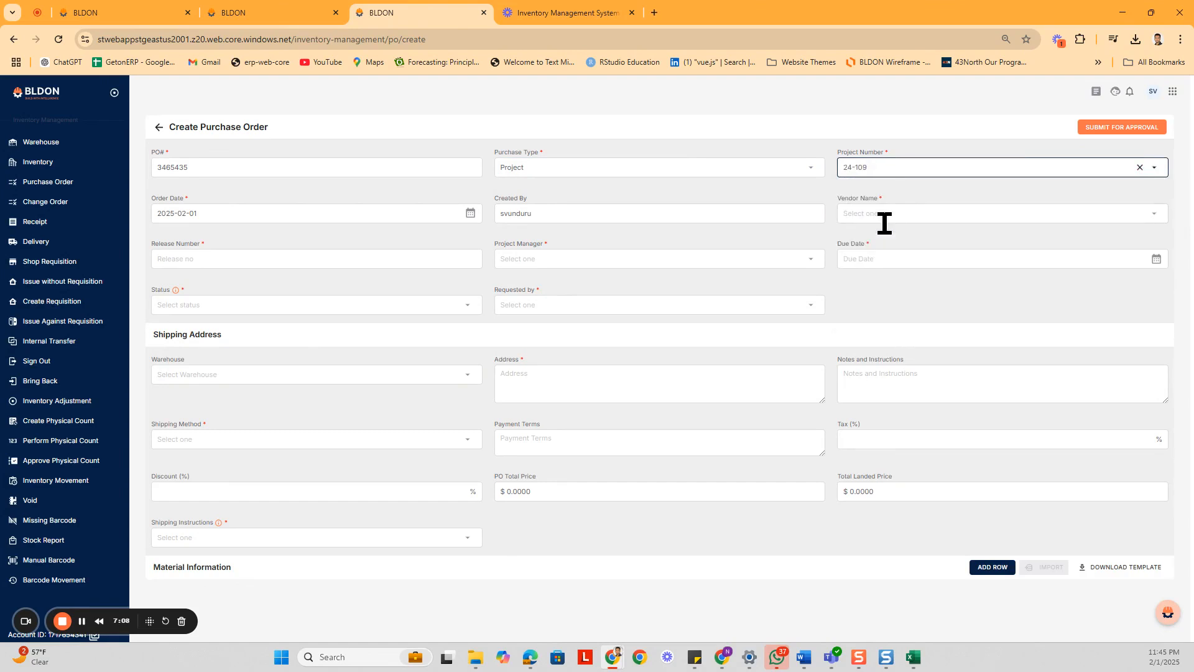
click(589, 163)
click(551, 195)
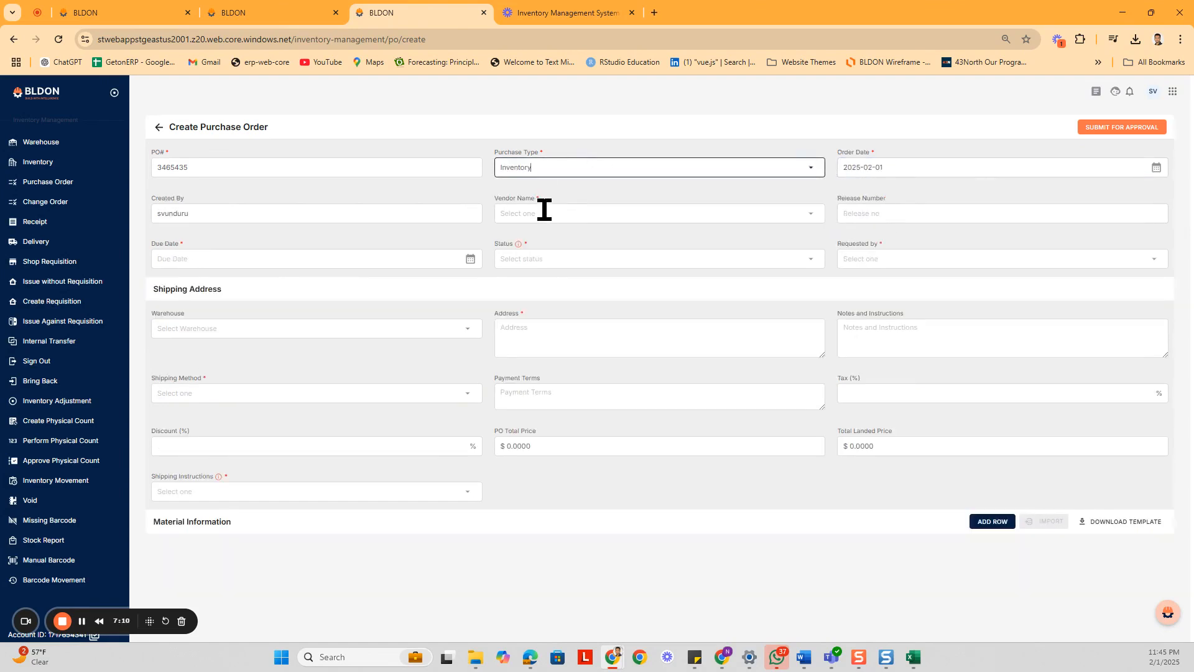
Try adding a material line twice, dismissing the vendor-required warning each time
click(994, 523)
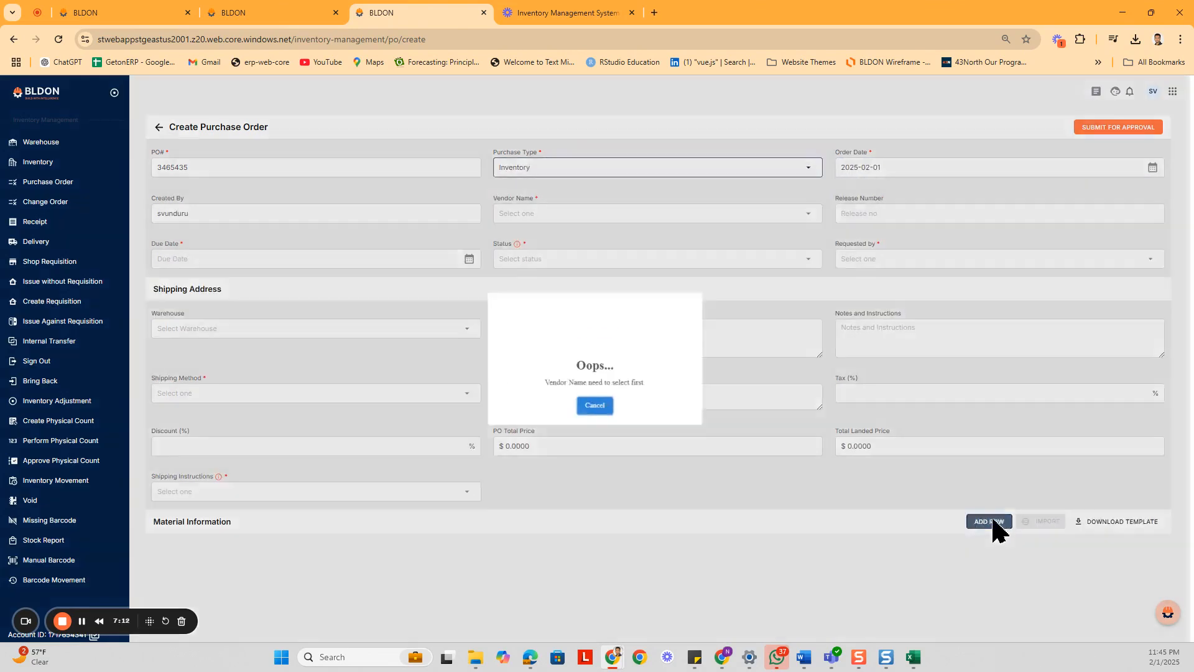
click(586, 410)
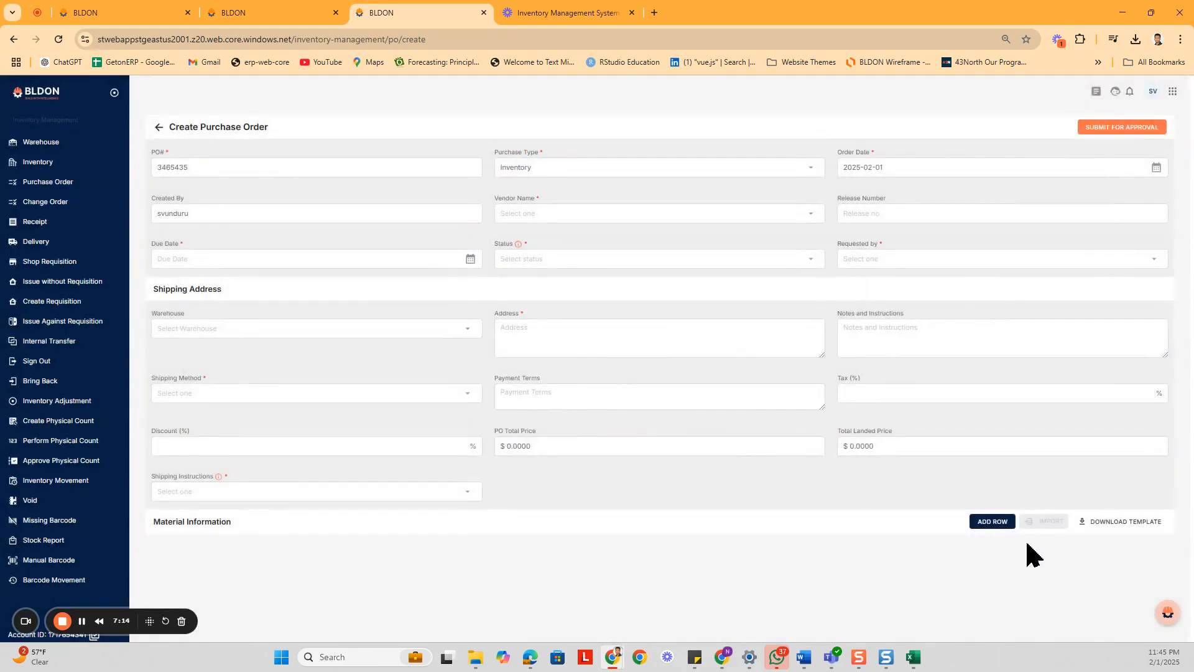
click(998, 523)
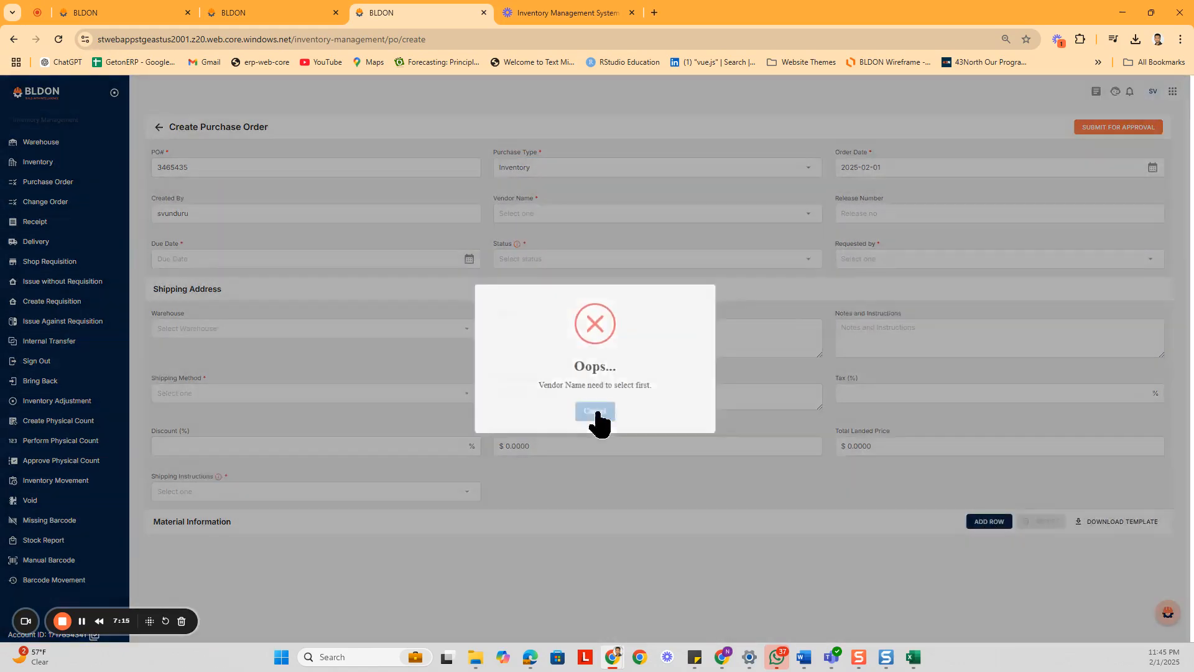
click(595, 414)
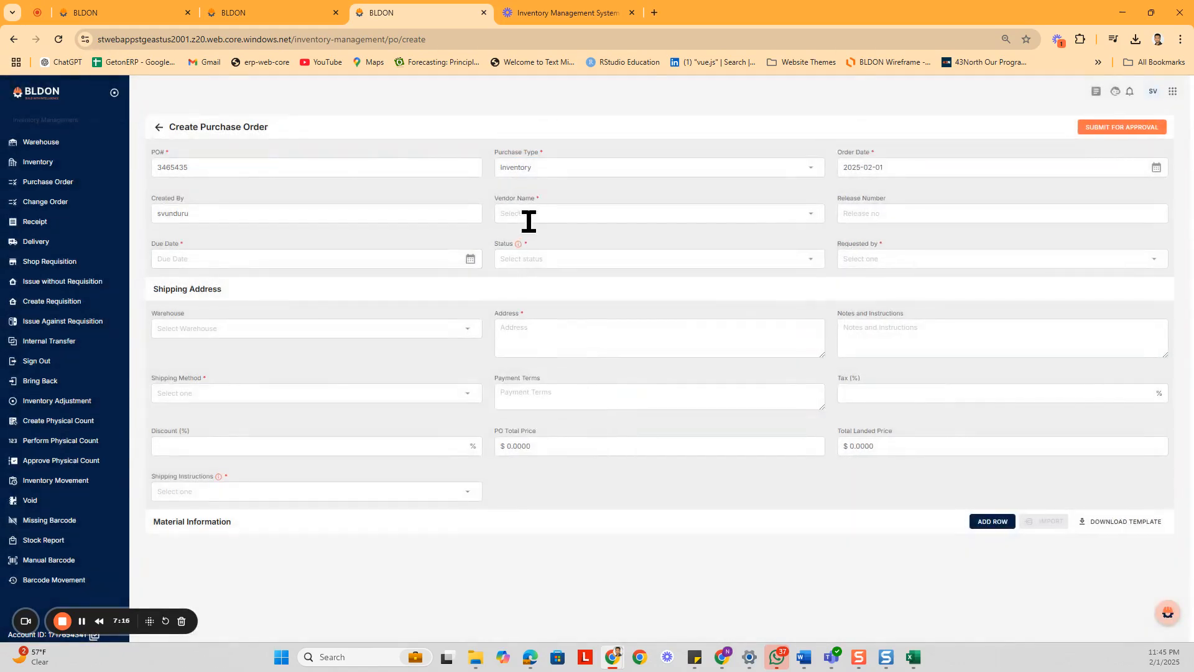
click(529, 220)
Choose Airgas as the vendor and set line 1's type to Inventory
click(539, 336)
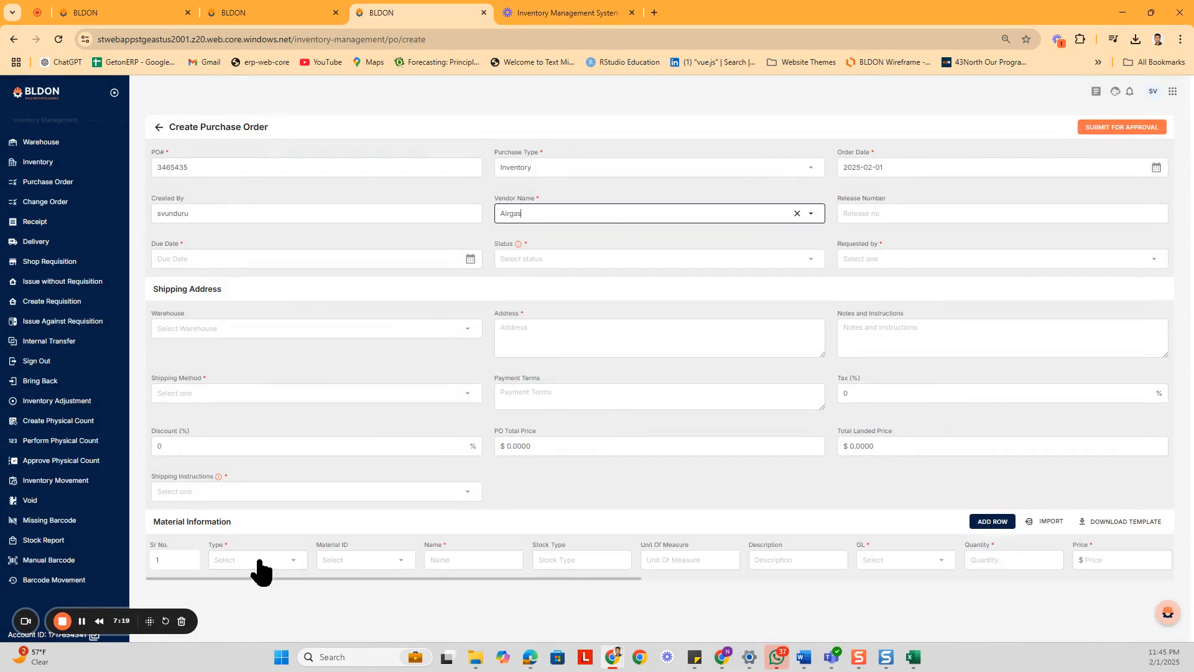
click(260, 567)
click(266, 573)
click(359, 562)
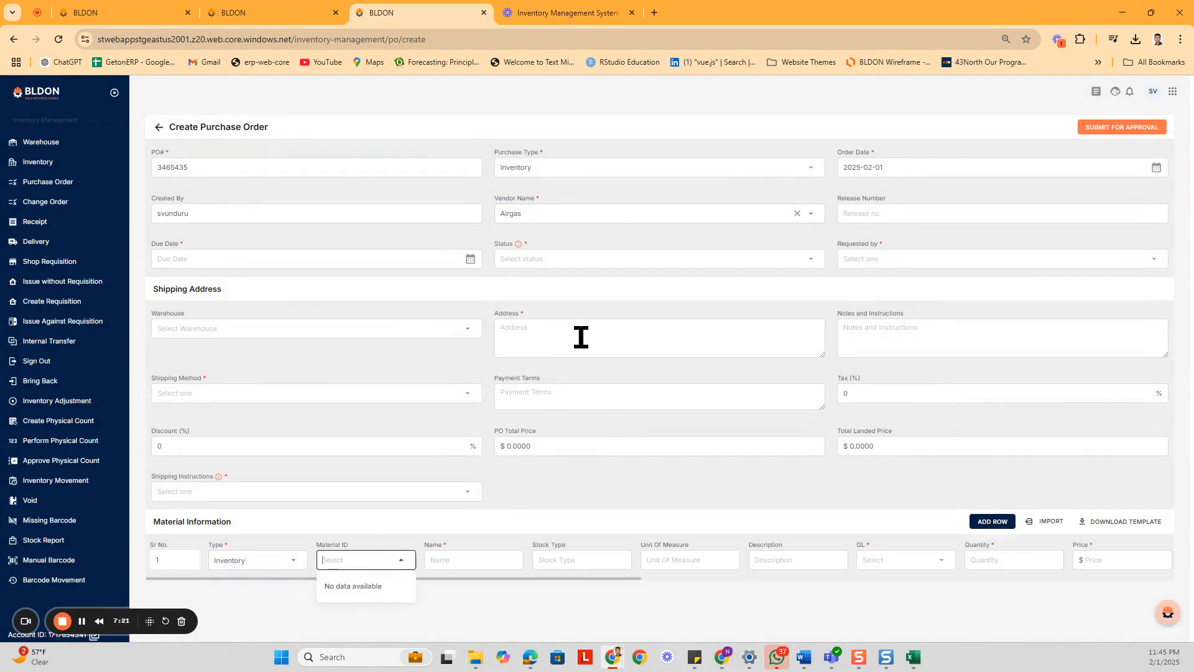
Switch the vendor to White Cap, LP and pick material FLWROK-FR50 for line 1
click(587, 214)
text(whi)
click(551, 242)
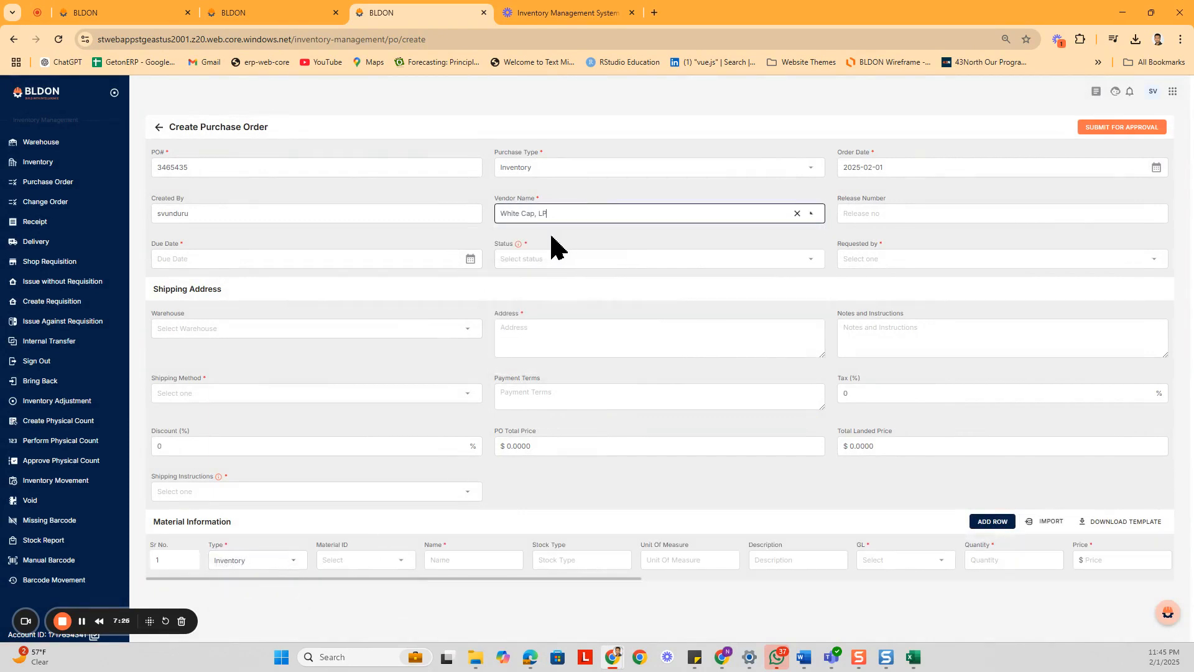
click(382, 559)
click(365, 588)
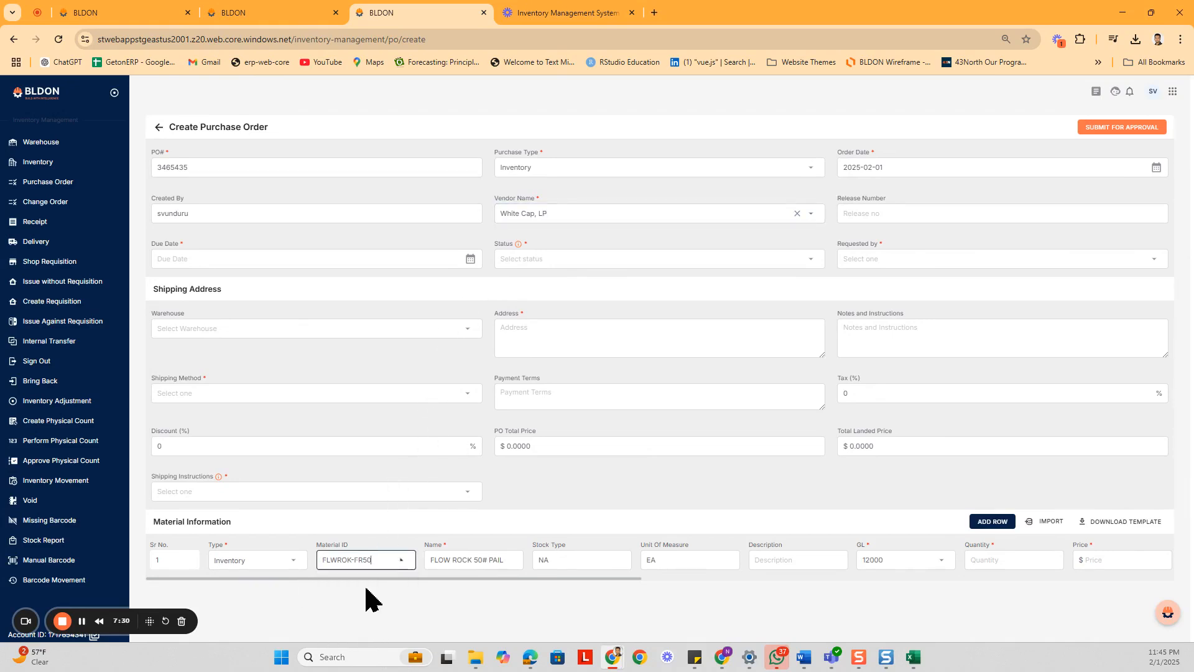
drag(459, 579, 854, 612)
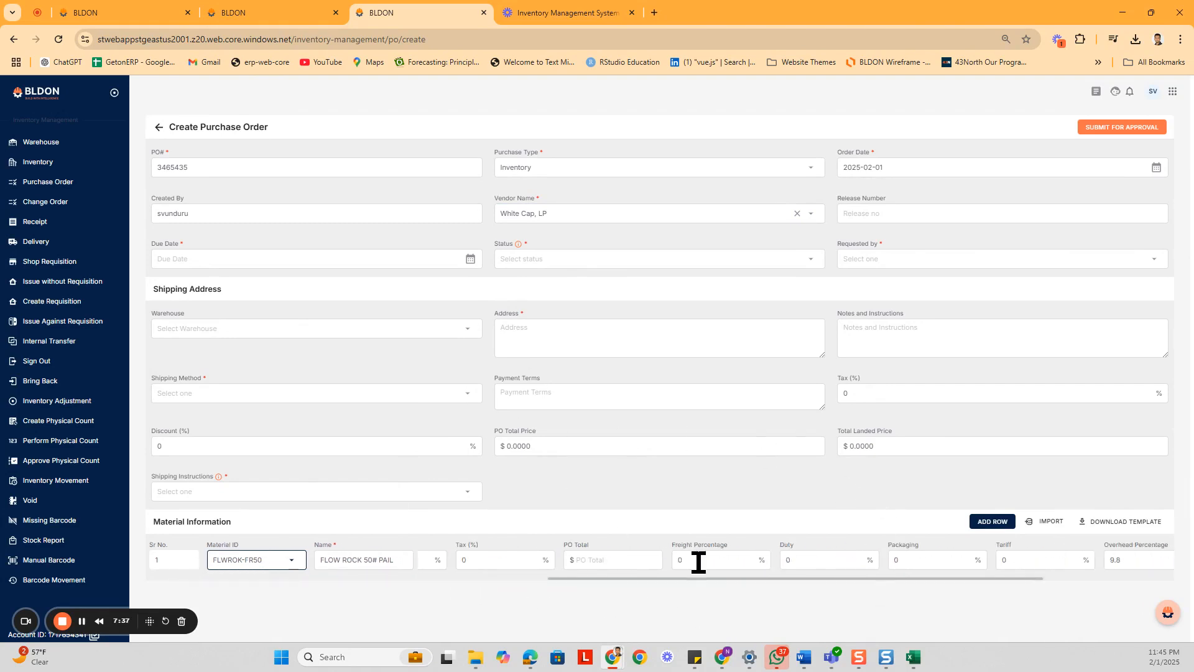
Change the vendor to TAKA HARDWARE and set line 1's material to AA116ST, STRUC BRACKET
click(593, 218)
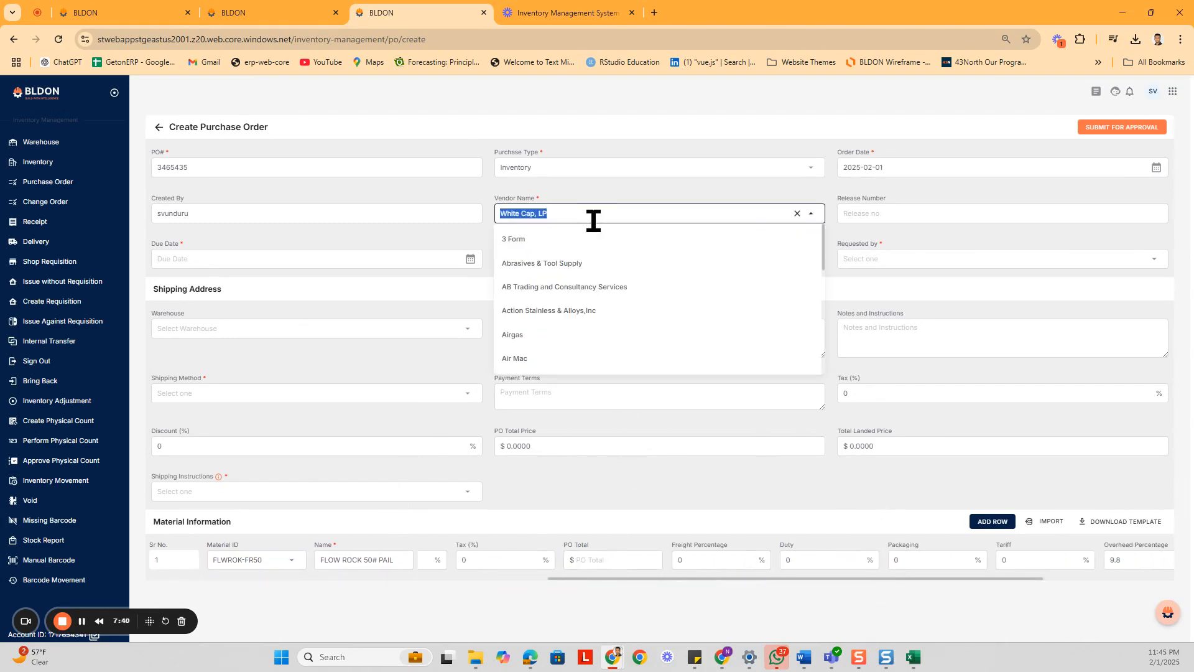
text(tak)
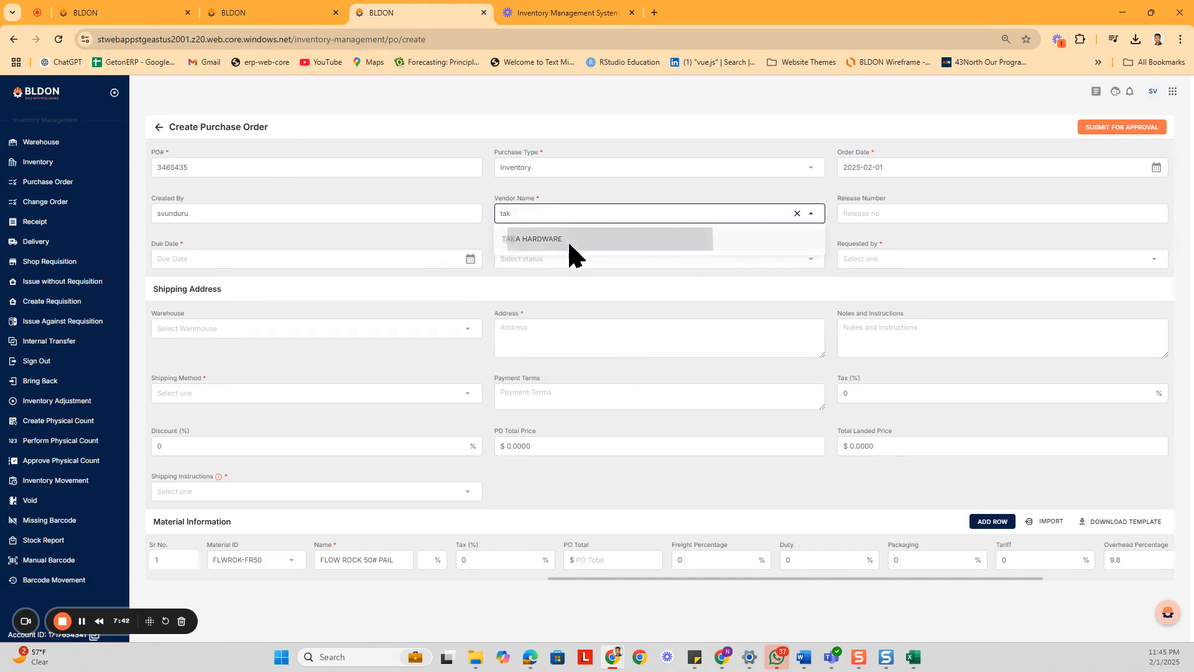
click(568, 240)
drag(637, 579, 301, 608)
click(361, 558)
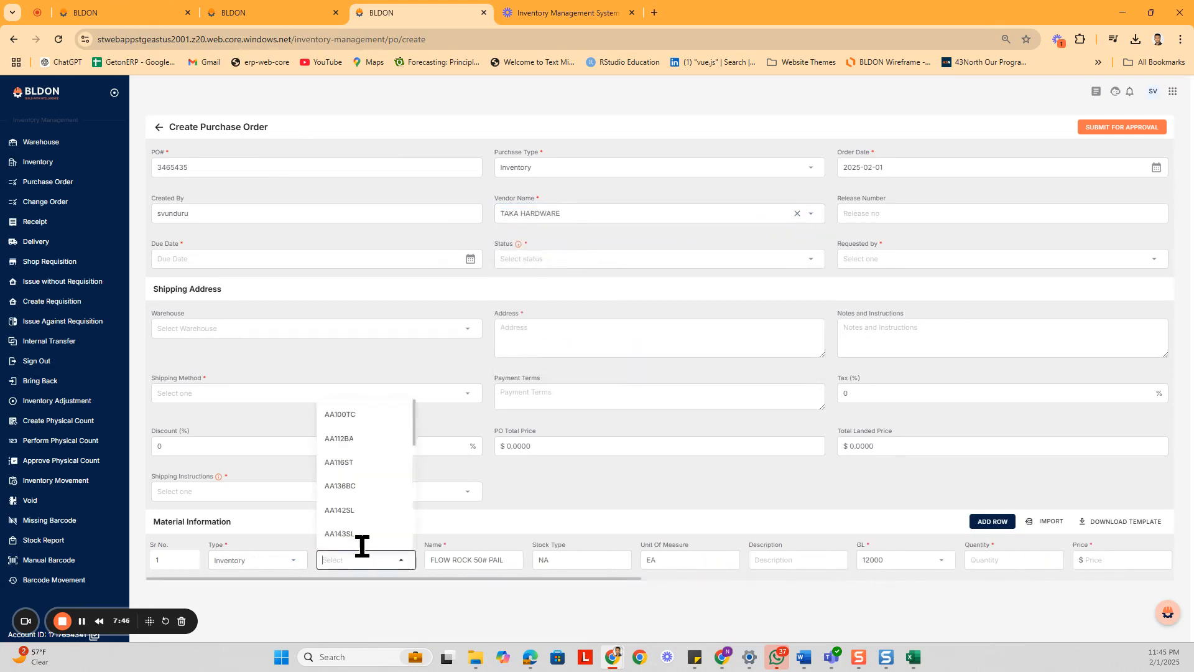
click(378, 471)
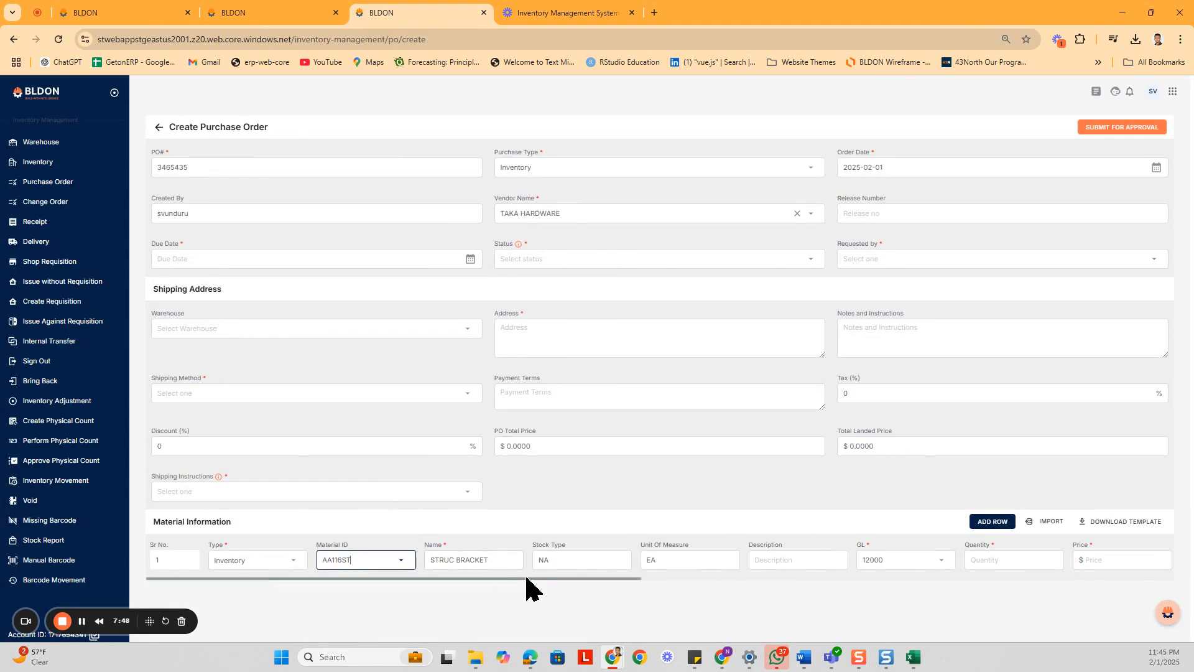
drag(530, 580, 650, 582)
Enter line 1's quantity (010), price 0 and a 5% discount
click(737, 563)
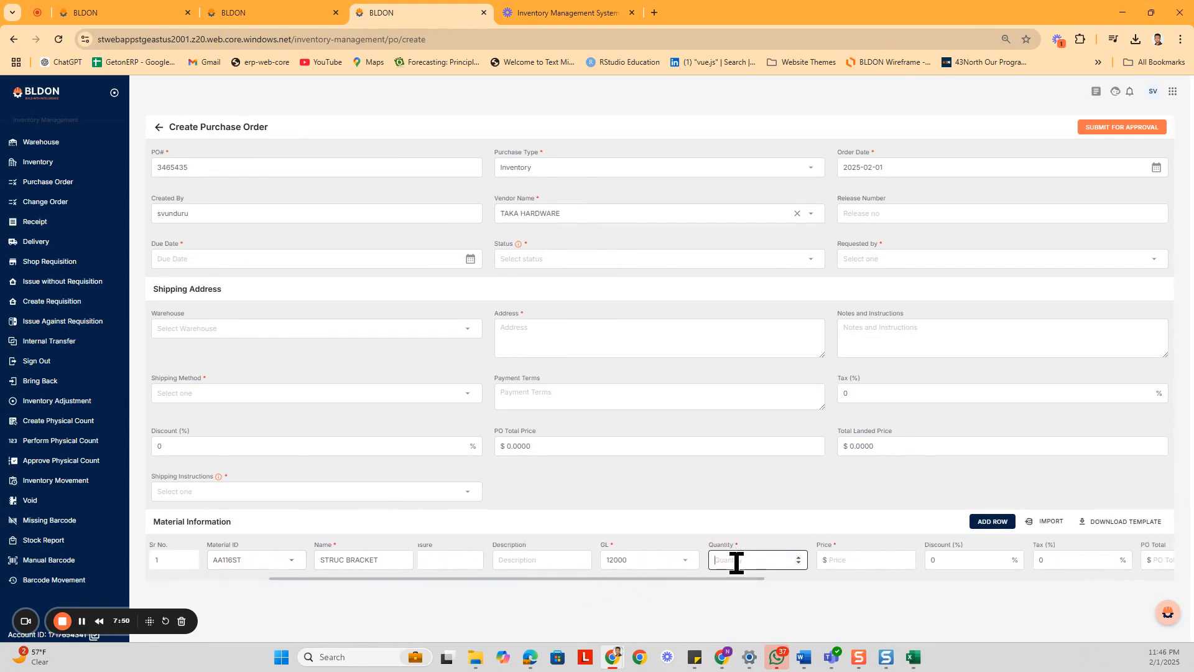
text(0)
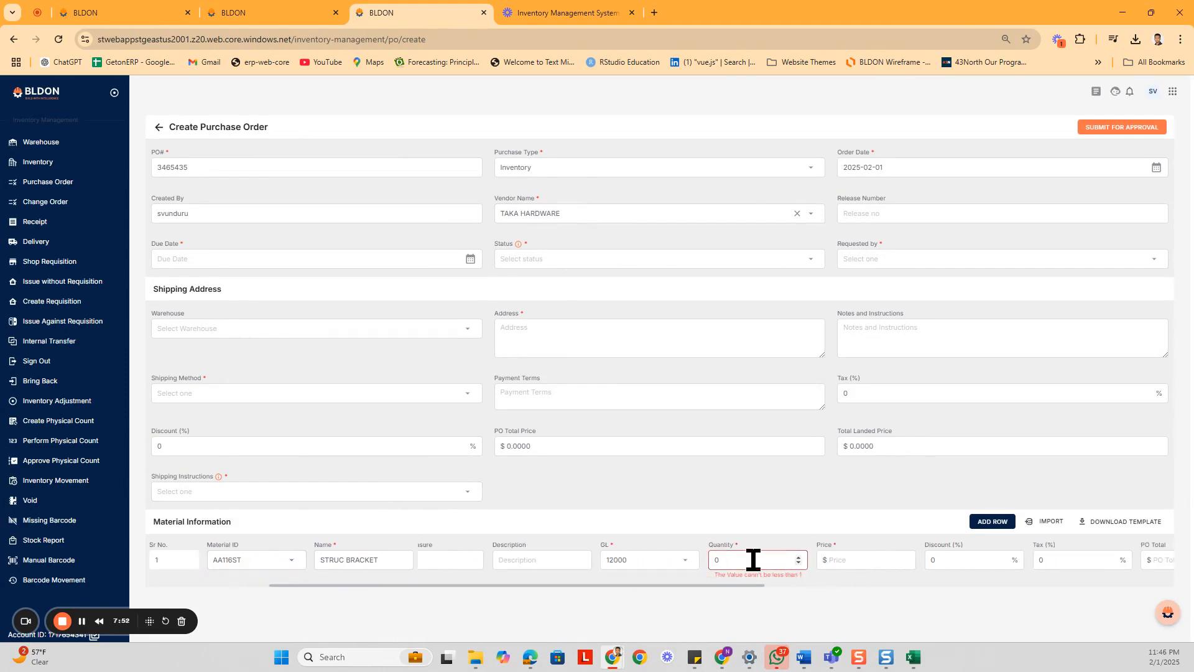
text(10)
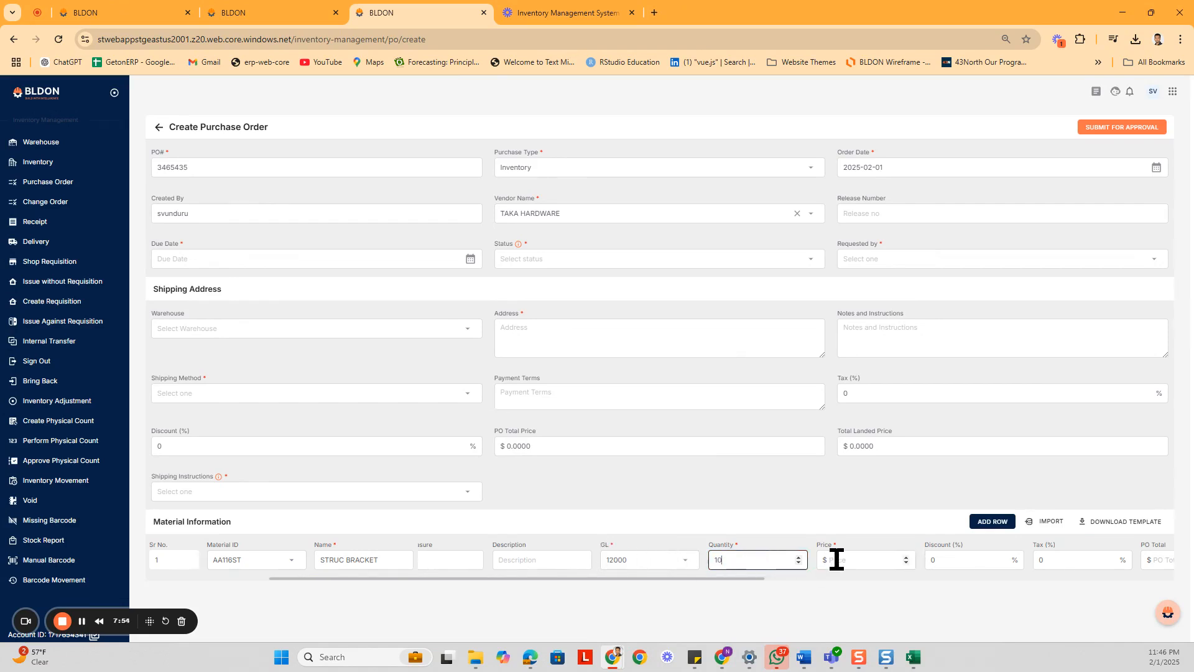
click(836, 561)
text(0)
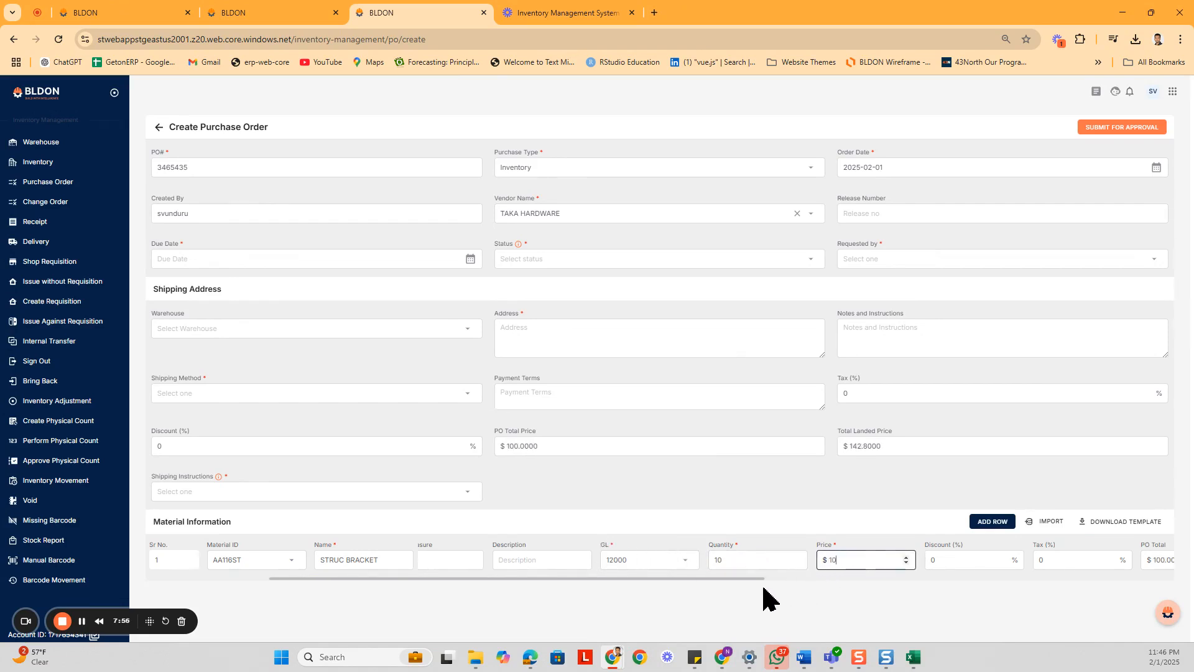
drag(720, 582, 840, 597)
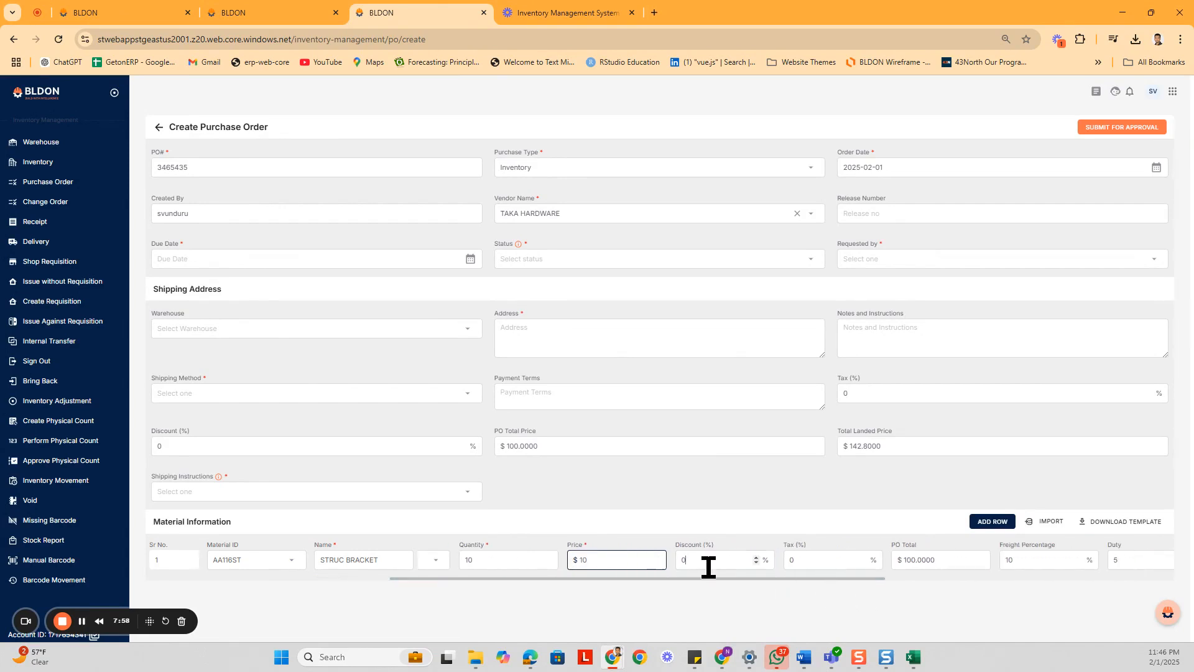
drag(707, 566, 678, 568)
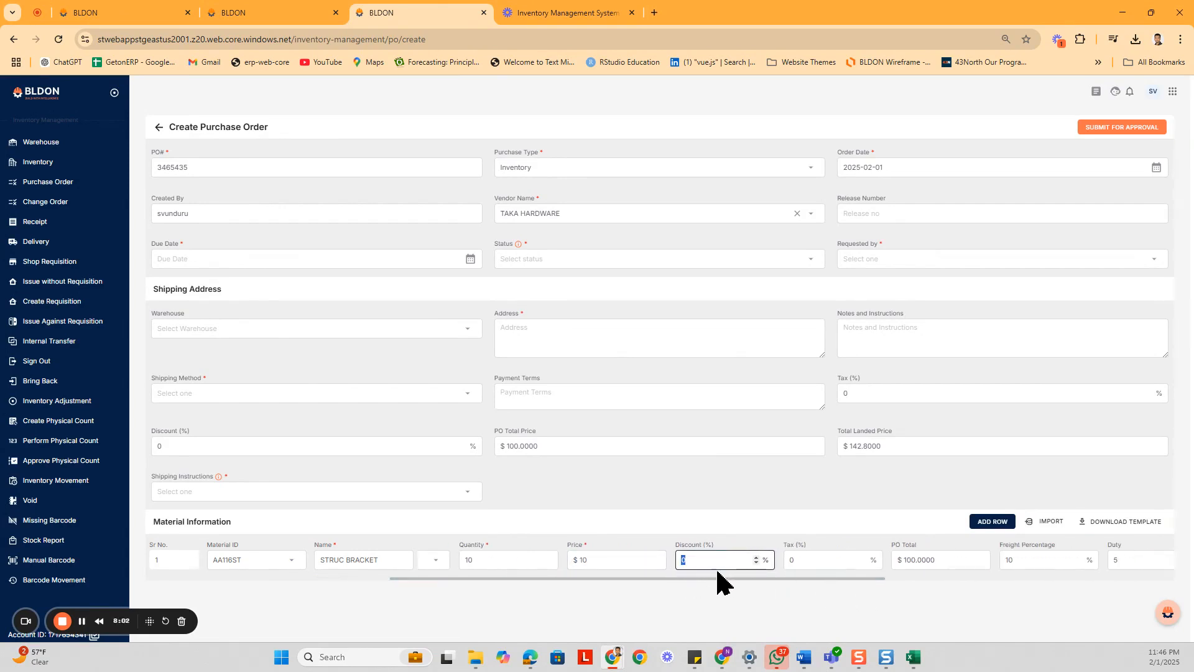
scroll(726, 585, right, 1)
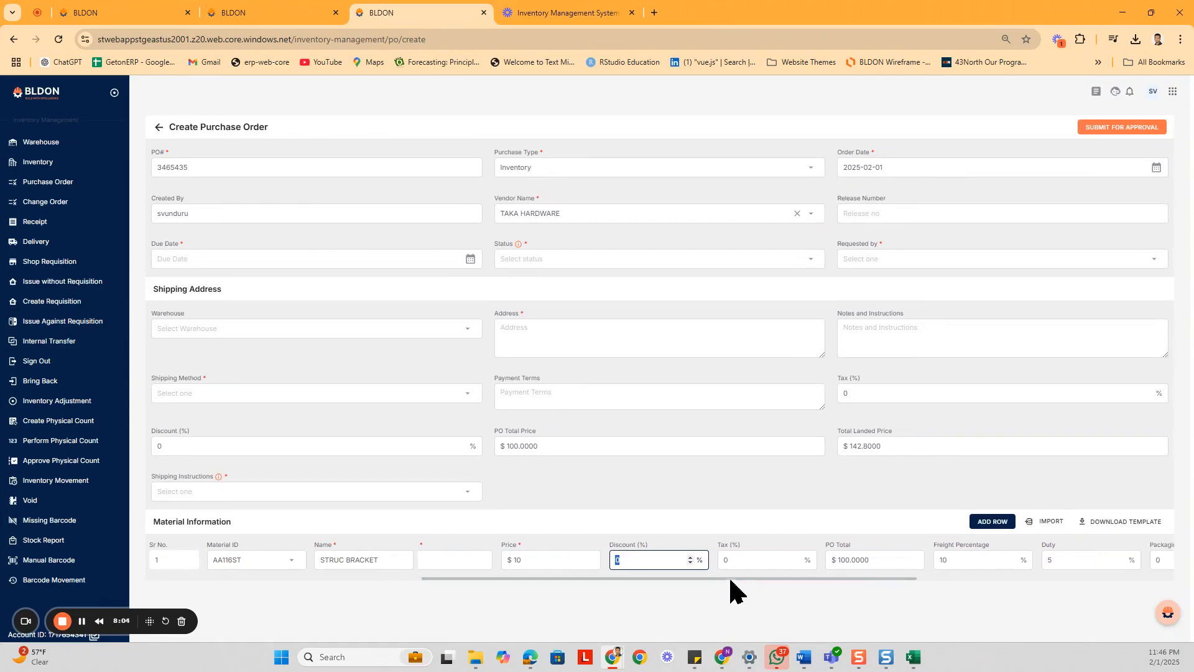
text(5)
click(740, 589)
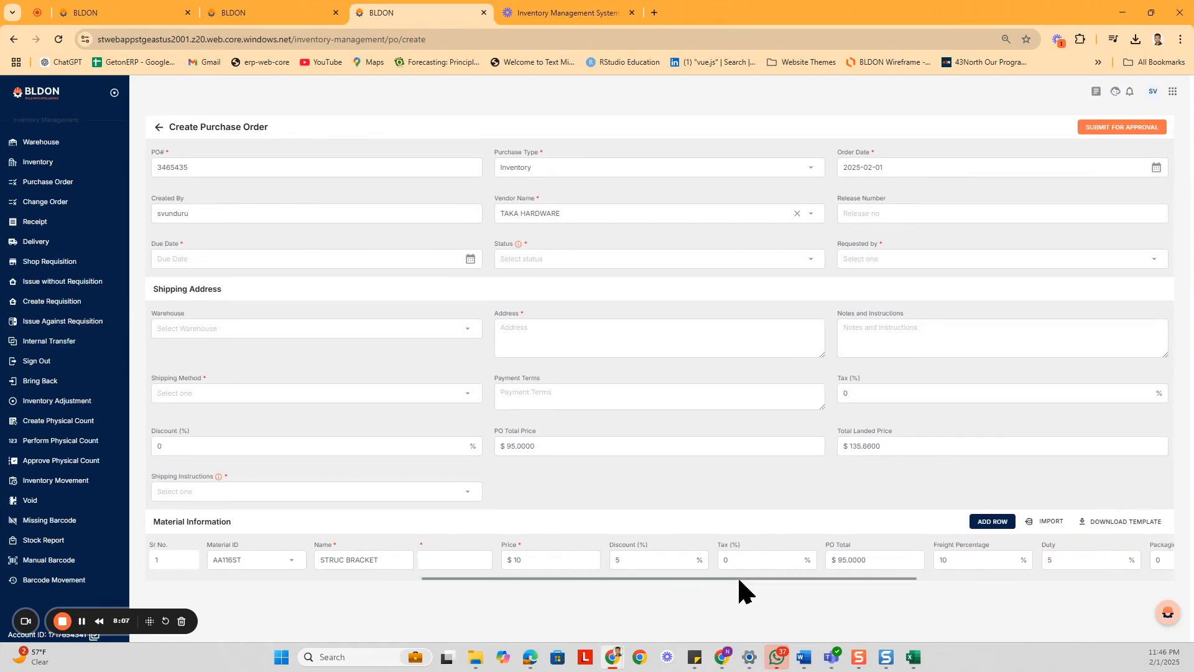
Set freight 10%, duty 5%, tariff 18%, overhead 9.8%, giving a $135.66 landed price
scroll(782, 590, right, 1)
drag(797, 566, 755, 562)
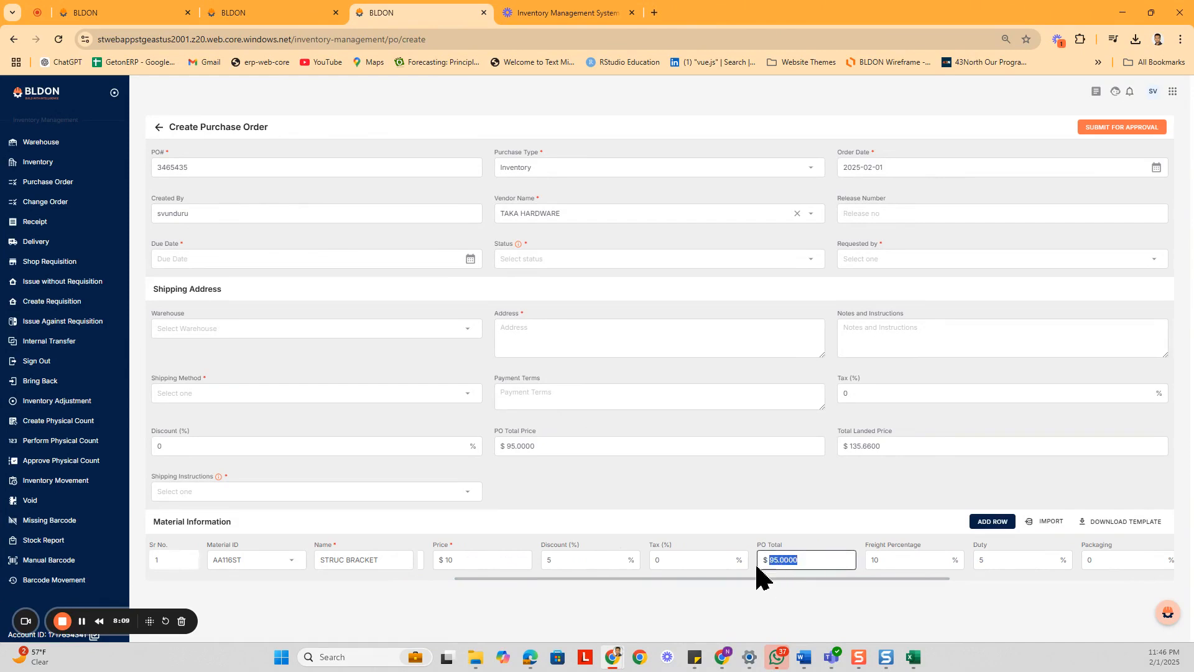
scroll(834, 589, right, 2)
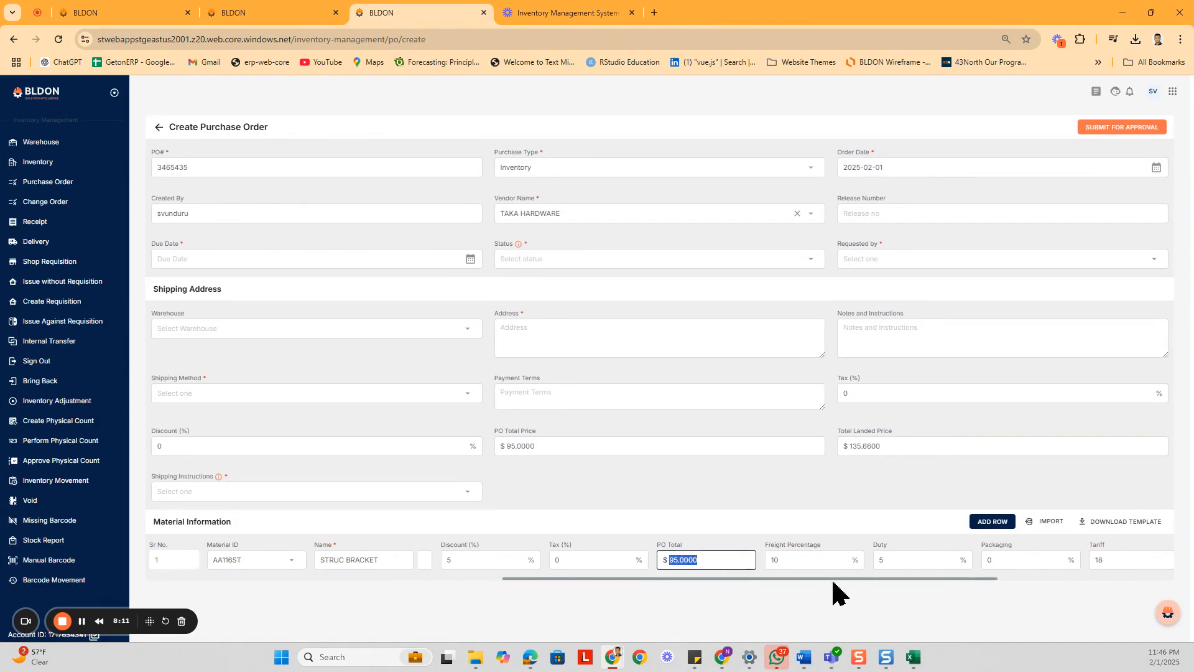
click(756, 562)
click(875, 562)
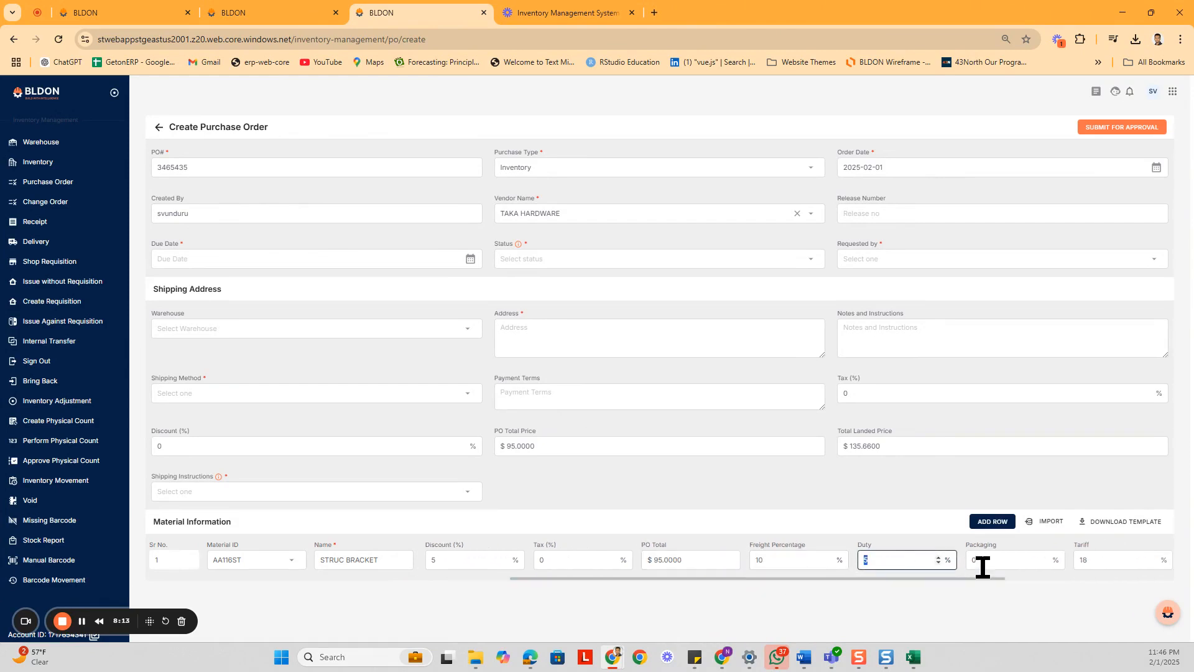
click(1128, 568)
scroll(996, 589, right, 1)
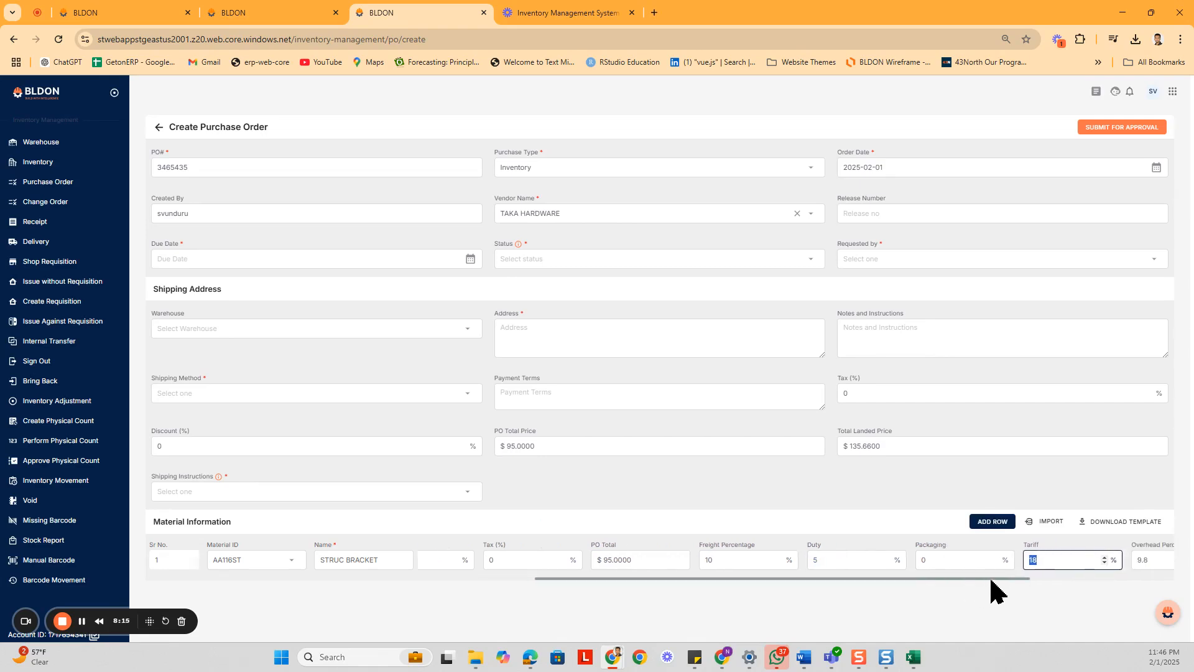
drag(992, 581, 1095, 577)
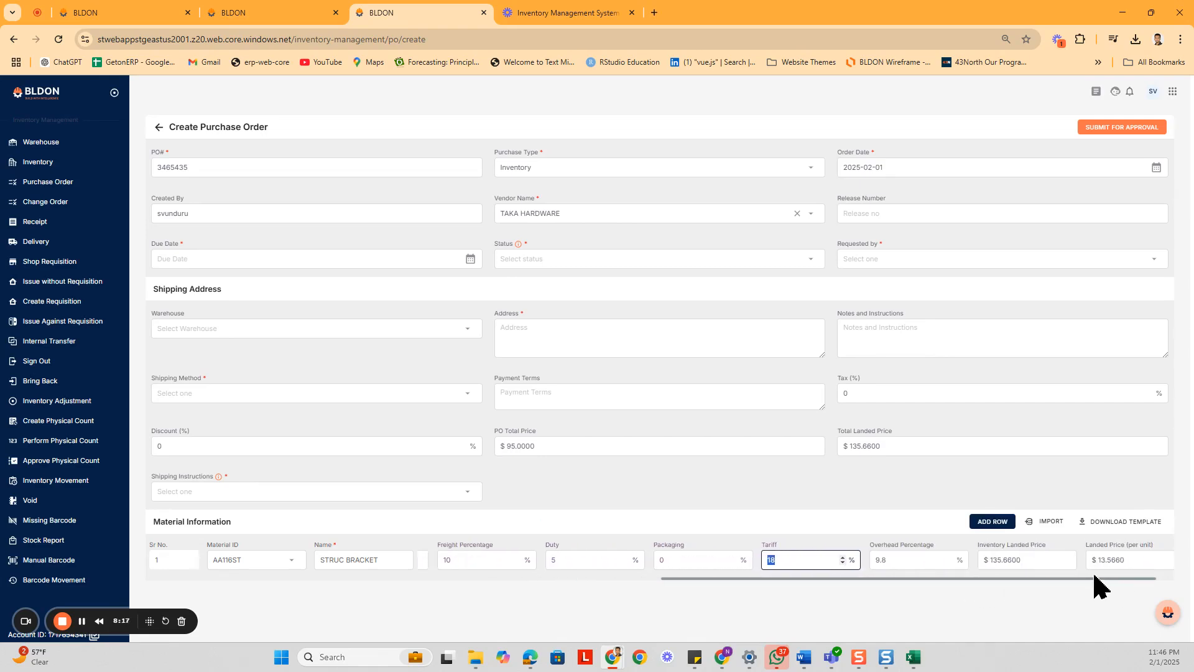
click(1021, 561)
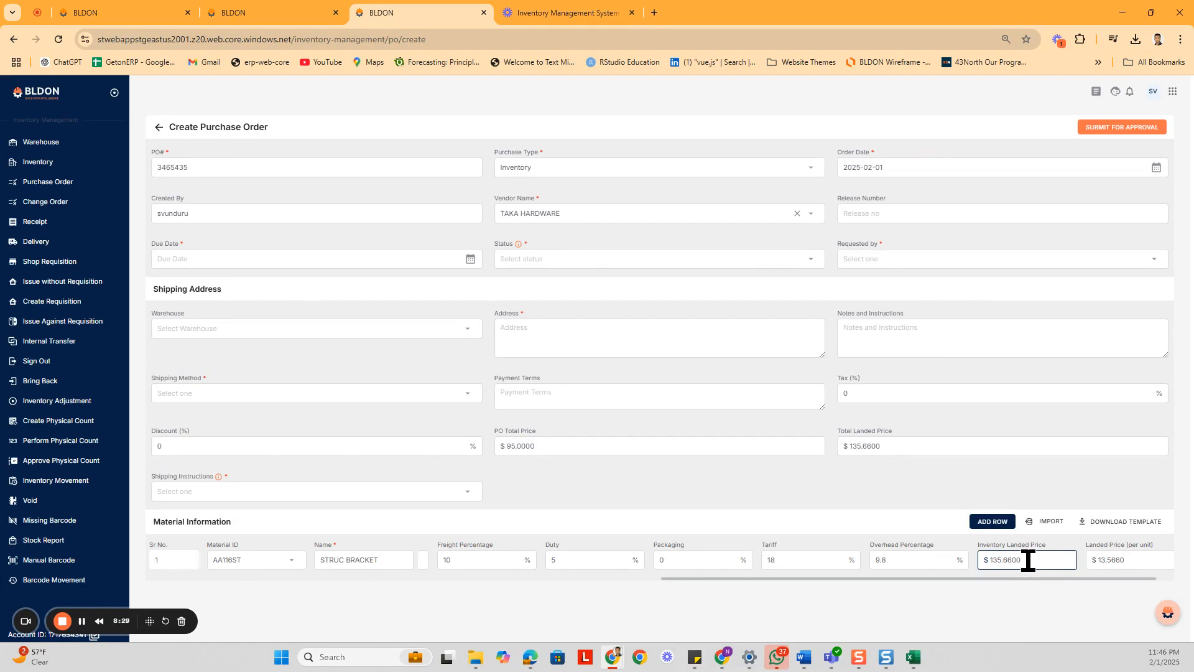
drag(1029, 560, 986, 564)
Set the requester to the inventory account, due date February 19, and status In Process
click(871, 259)
click(866, 307)
click(879, 218)
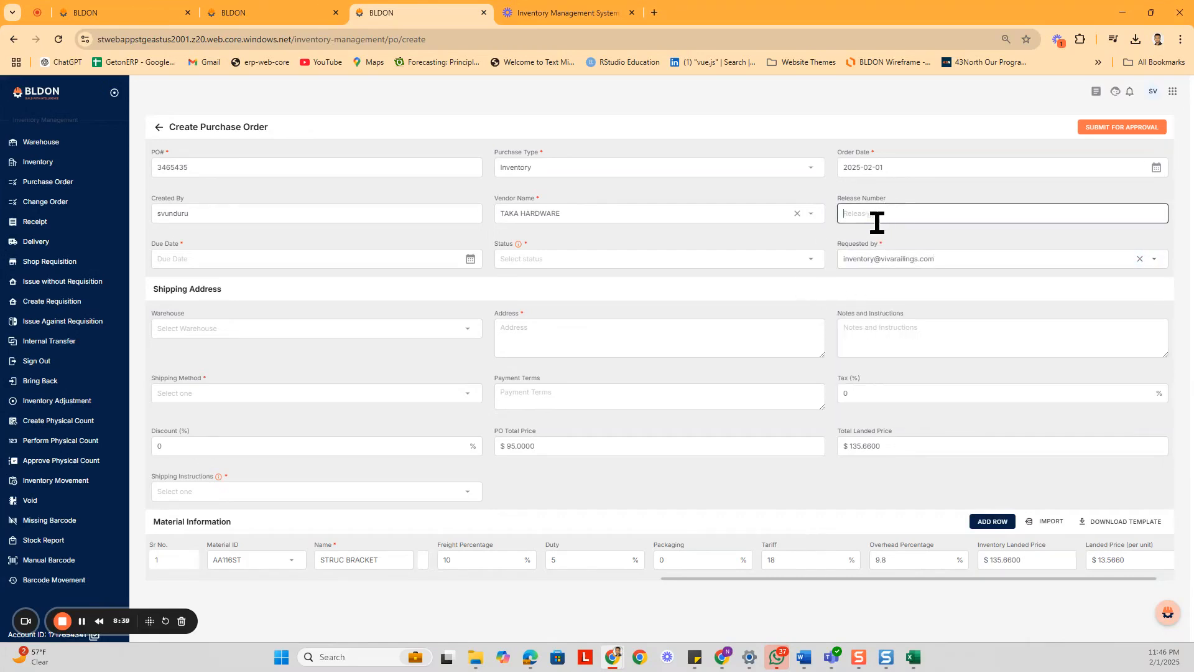
click(385, 260)
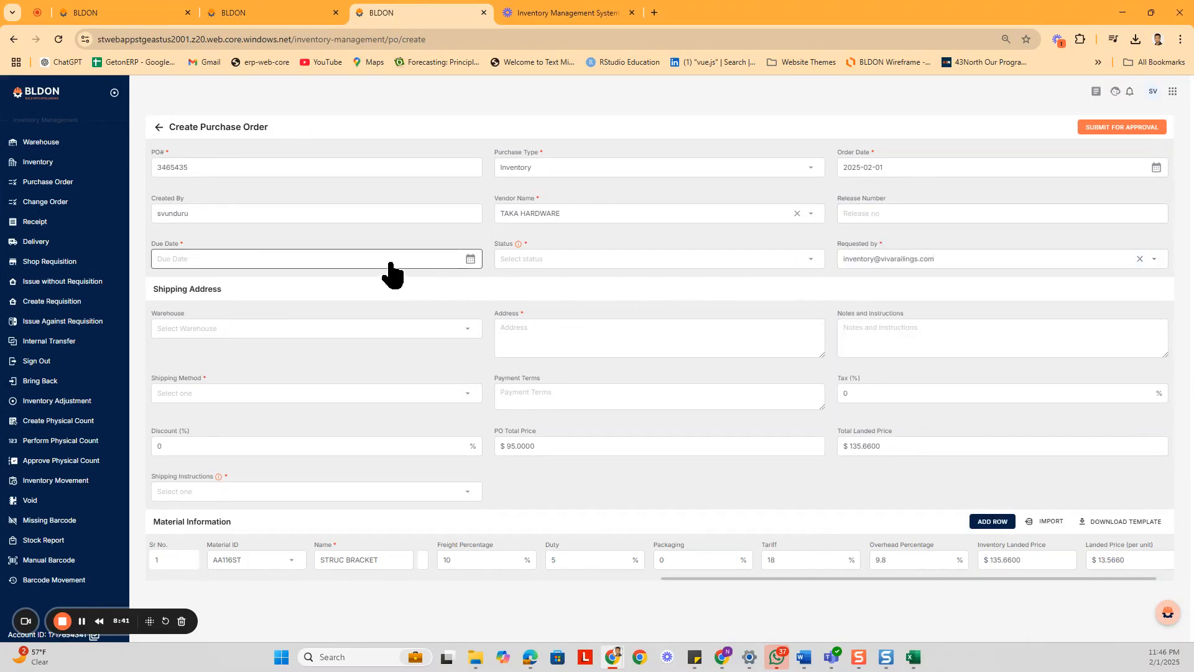
click(174, 369)
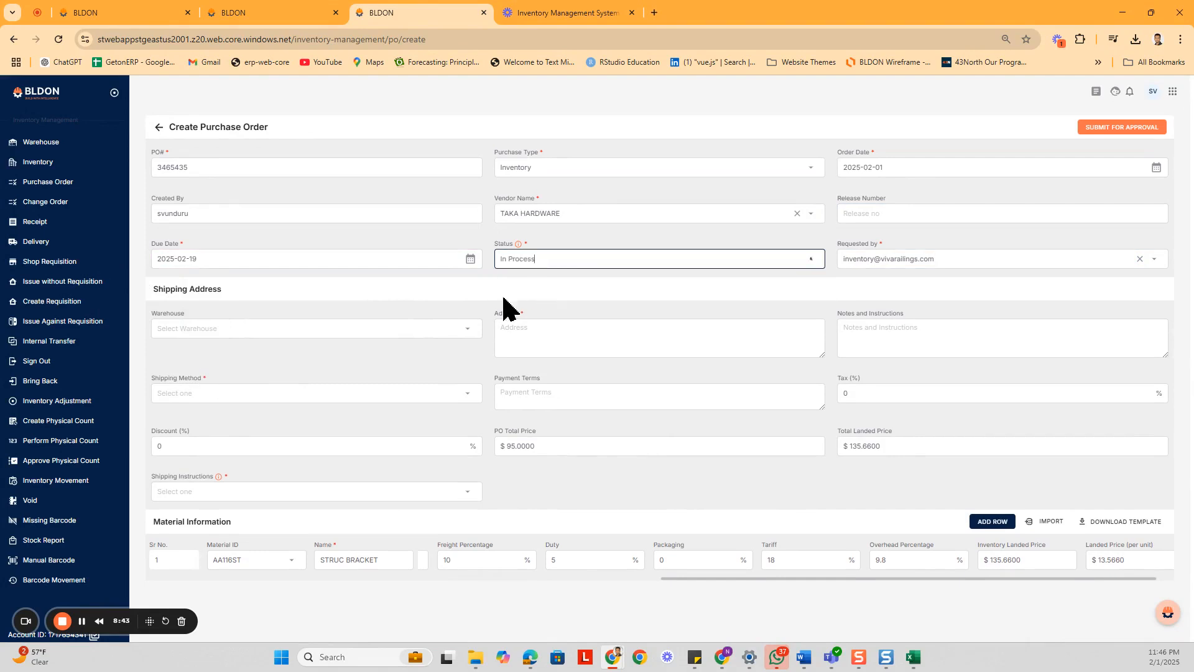
click(334, 330)
Set warehouse VIVAHQ, shipping DELIVERY and Leave At The Door, then submit for approval
click(267, 356)
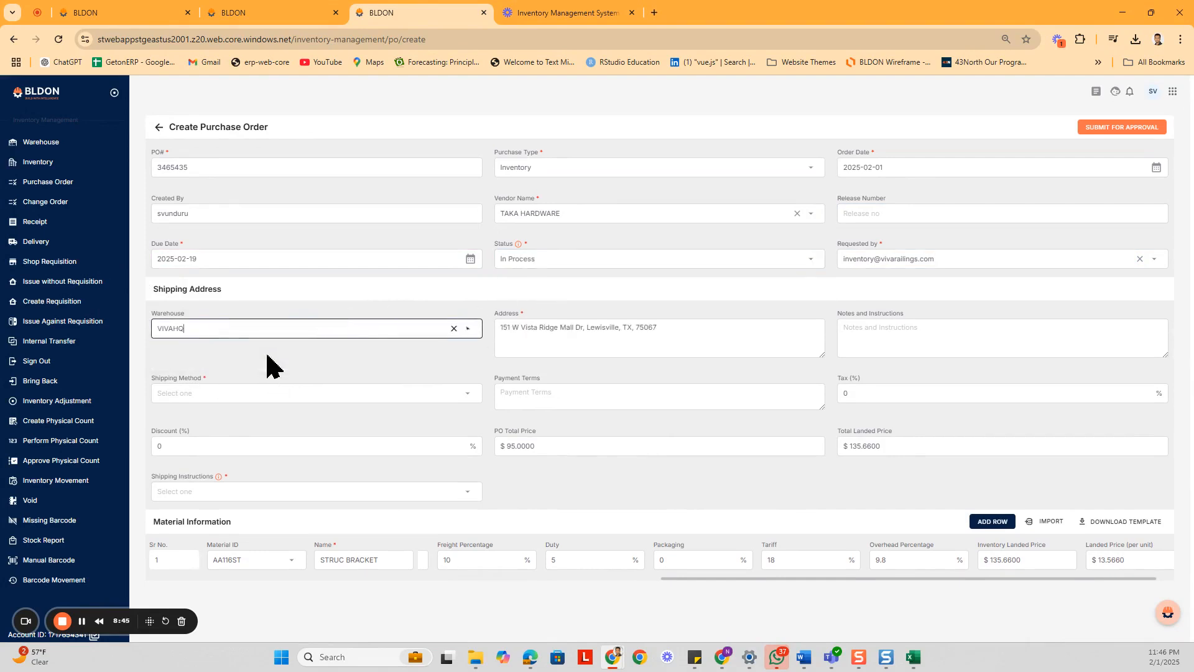
click(358, 395)
click(293, 444)
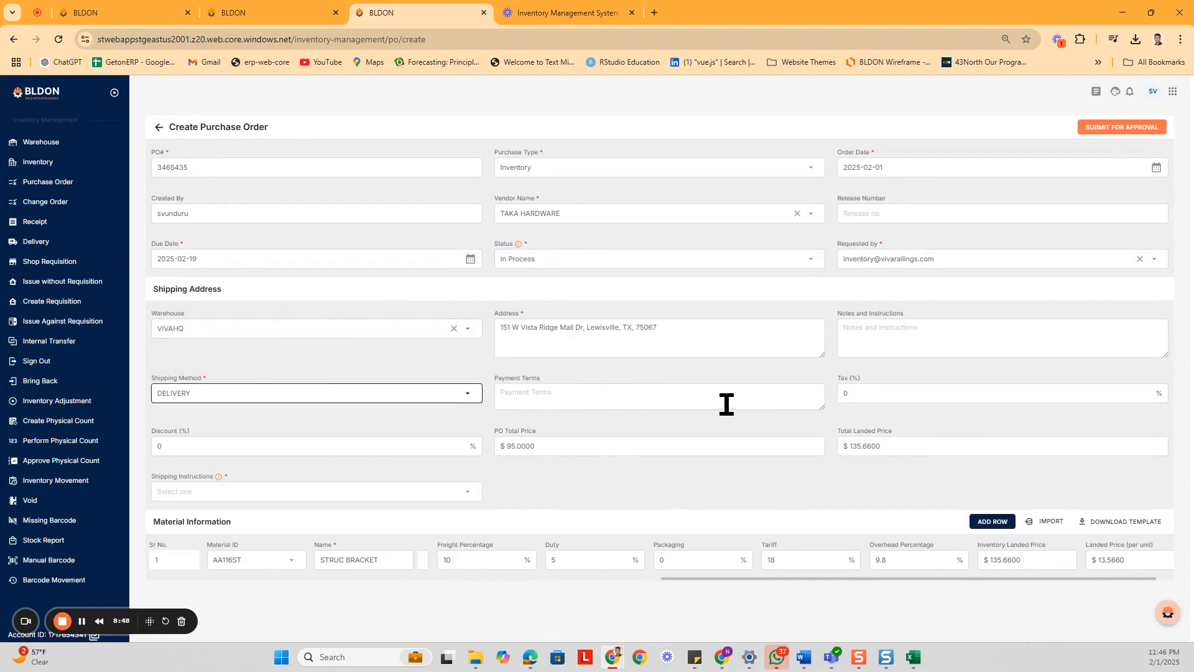
click(920, 339)
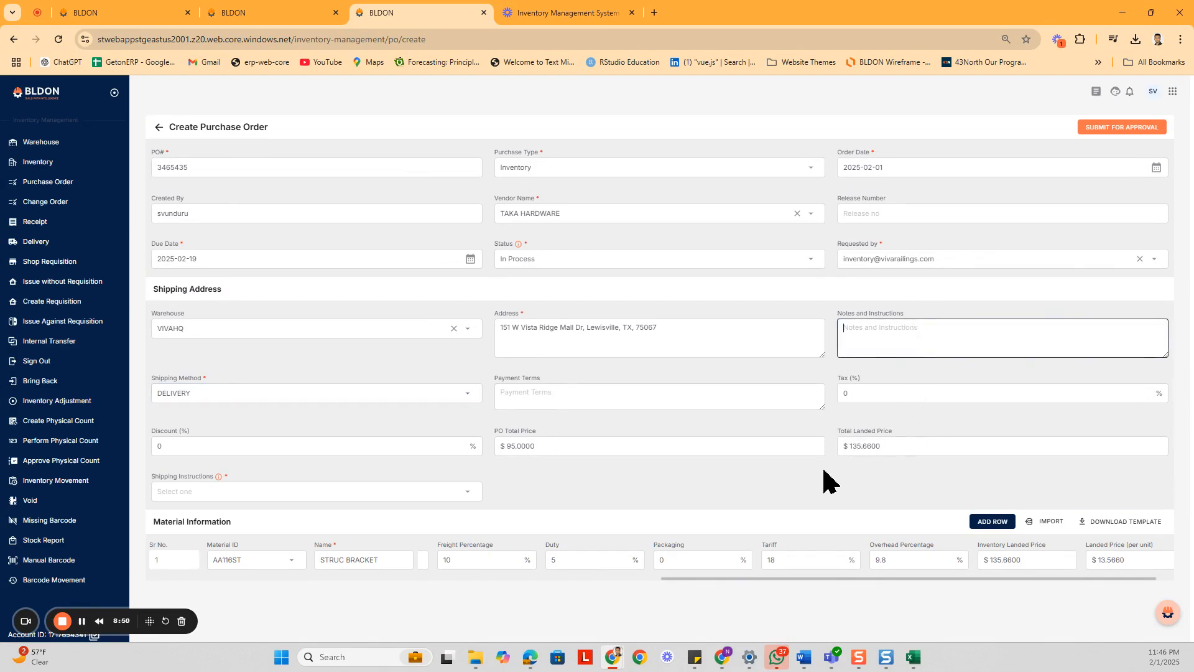
click(356, 492)
click(246, 542)
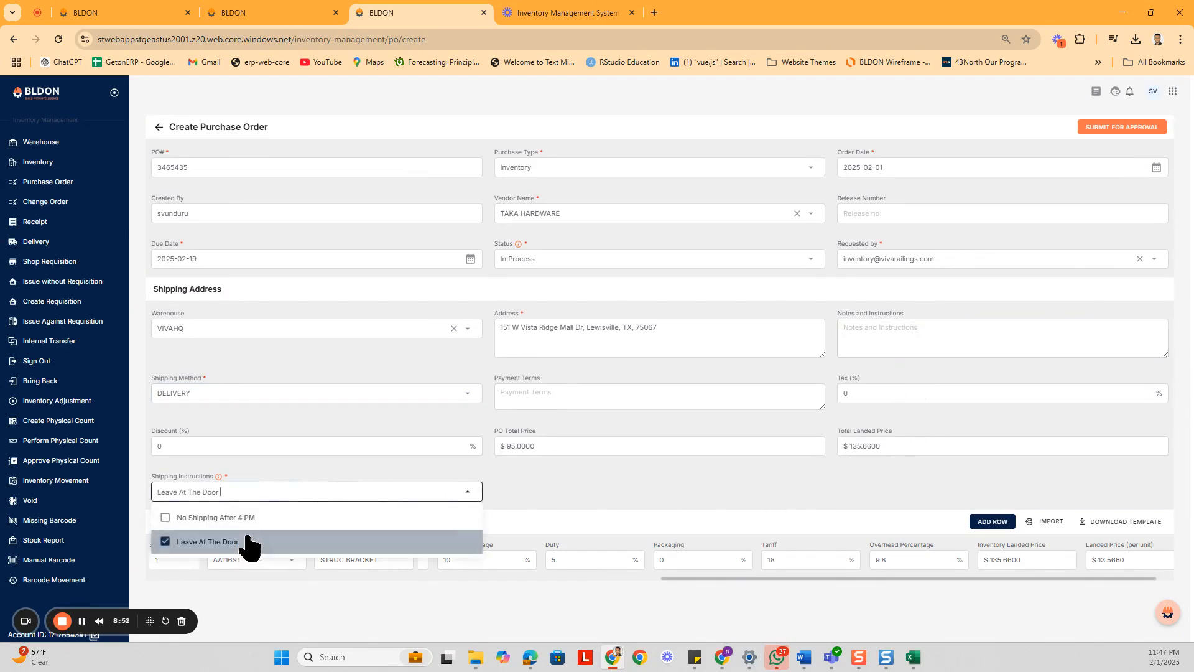
click(566, 489)
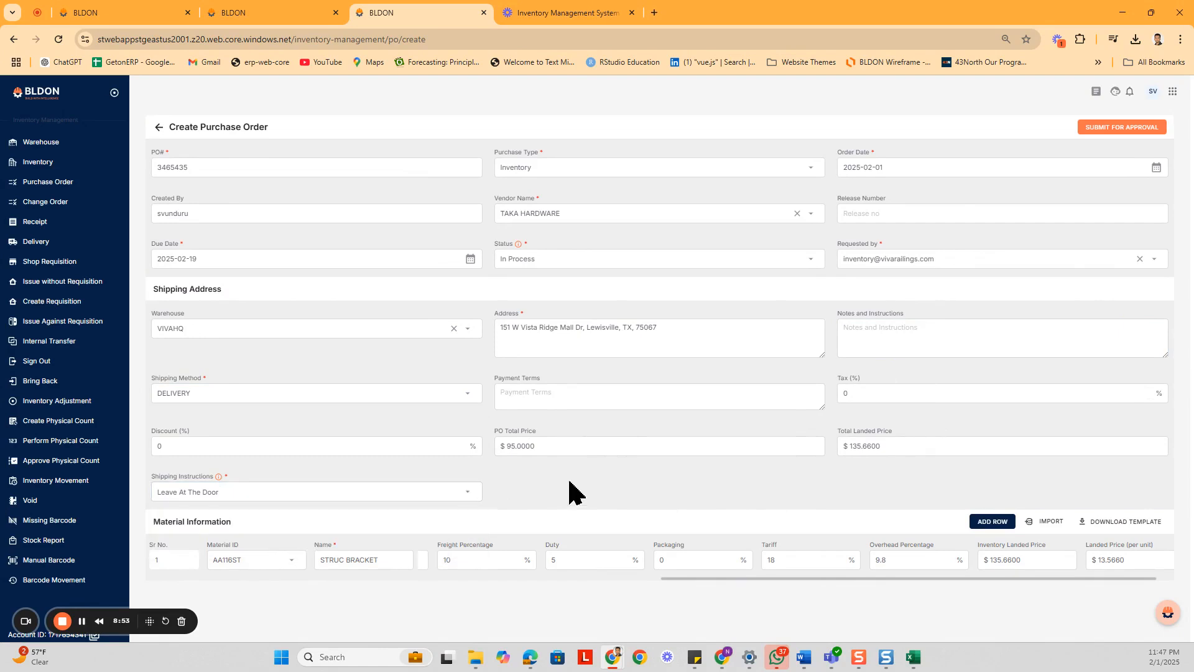
click(1155, 131)
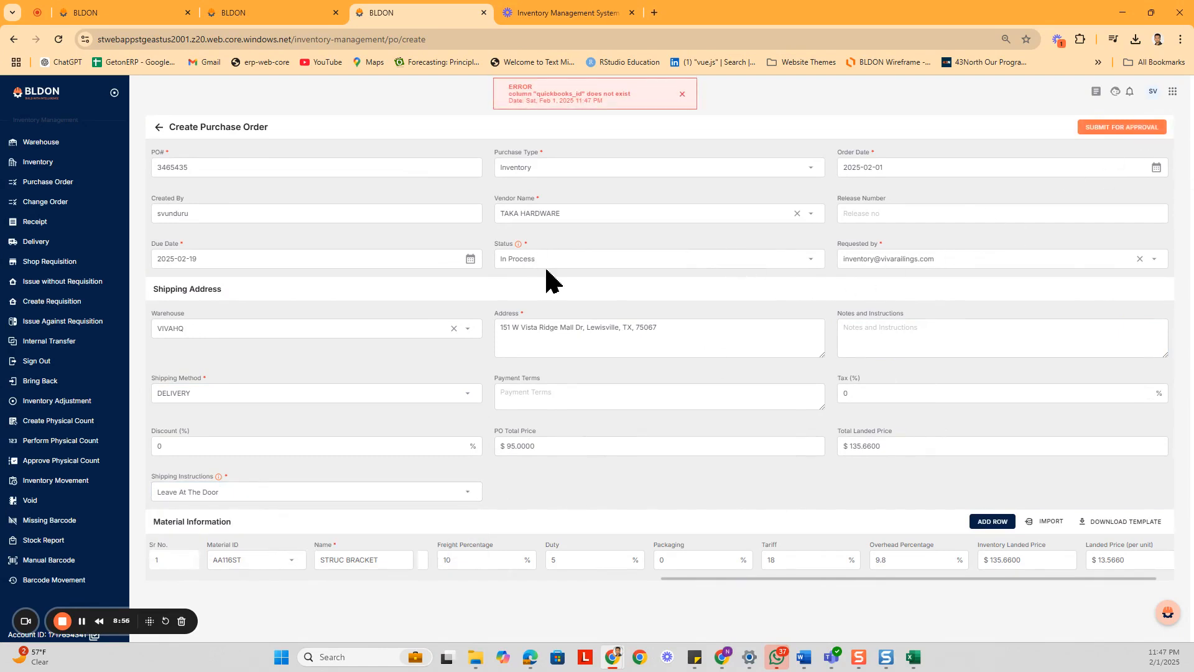
Open purchase order 002379 and generate its 2×2 QR code labels
click(54, 184)
click(193, 226)
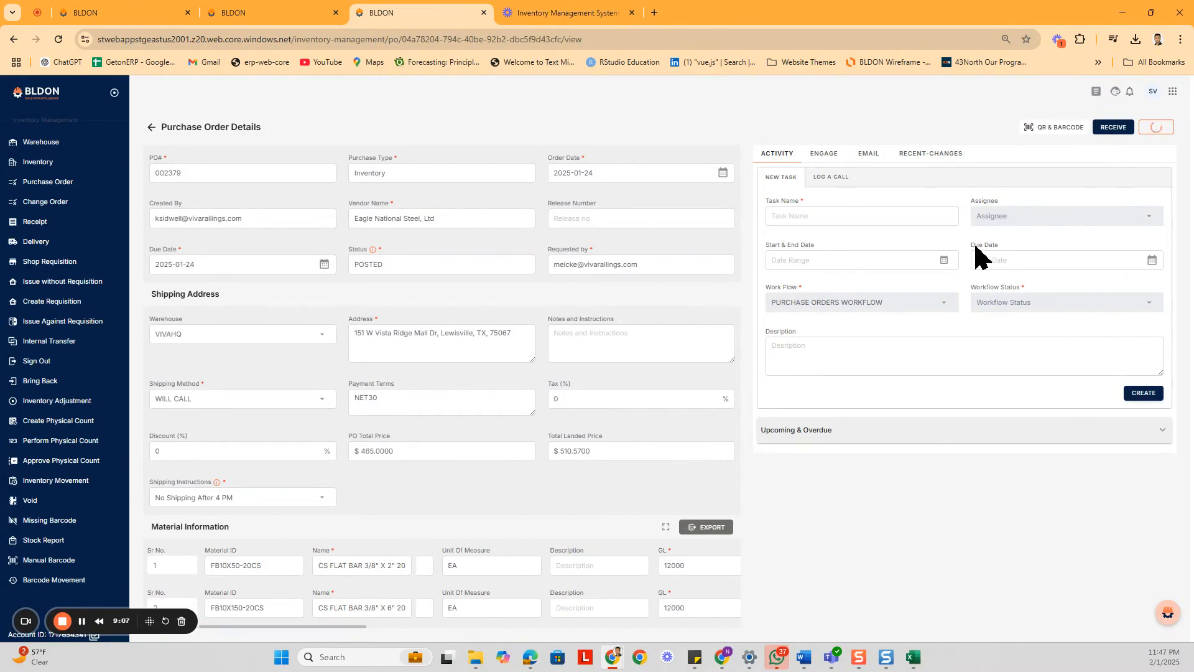
click(1053, 129)
click(1034, 168)
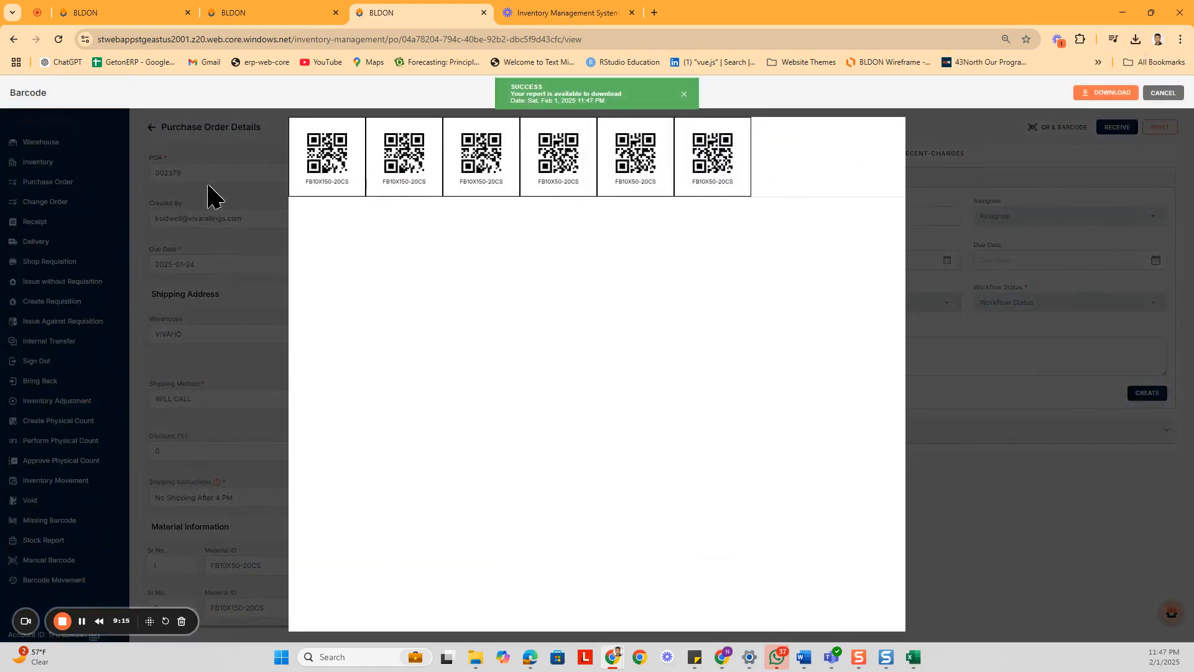
drag(307, 185, 616, 187)
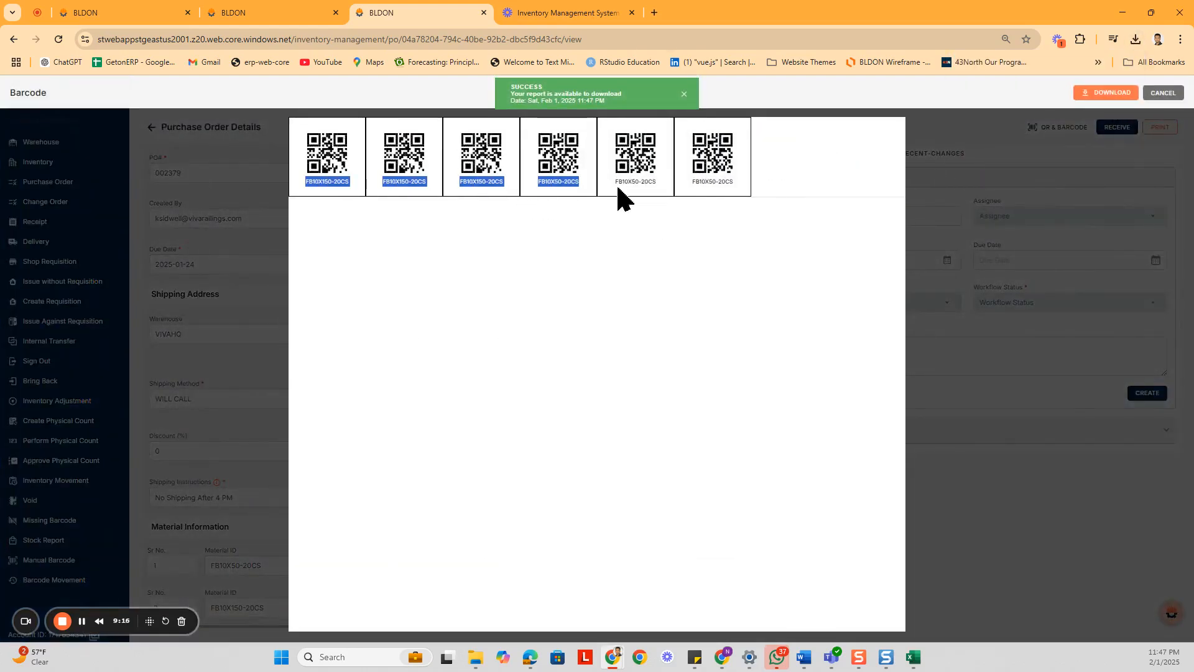
View the downloaded purchase order PDF, then close the QR label preview
click(1136, 40)
click(1021, 93)
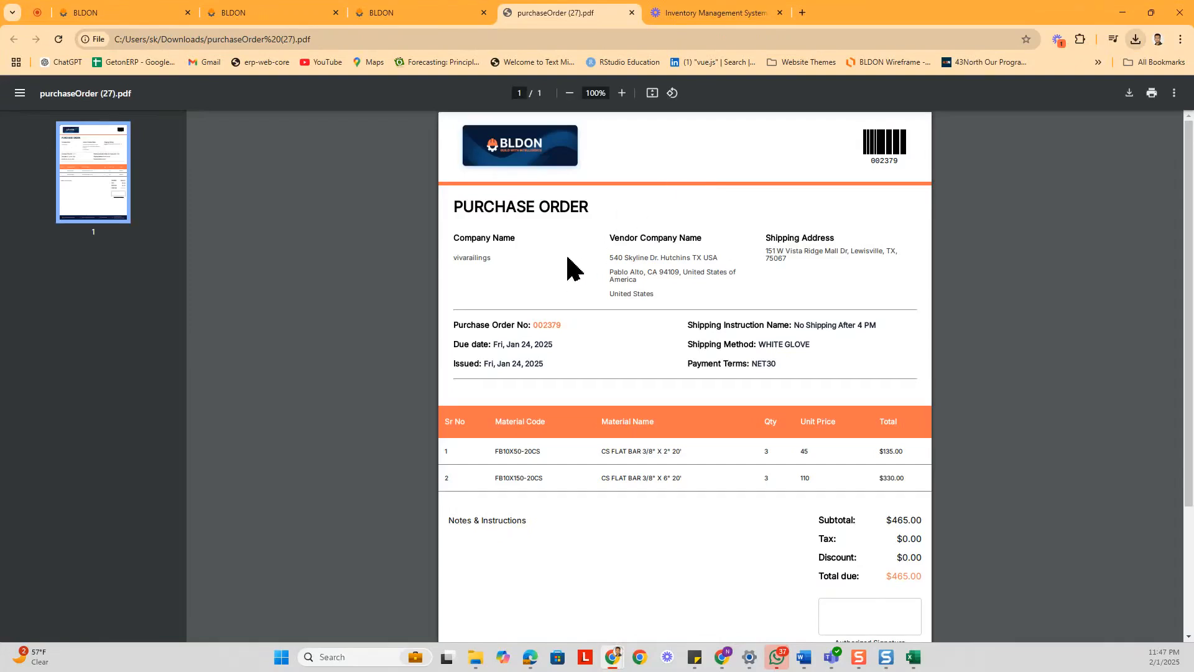
scroll(571, 277, down, 1)
scroll(678, 371, up, 1)
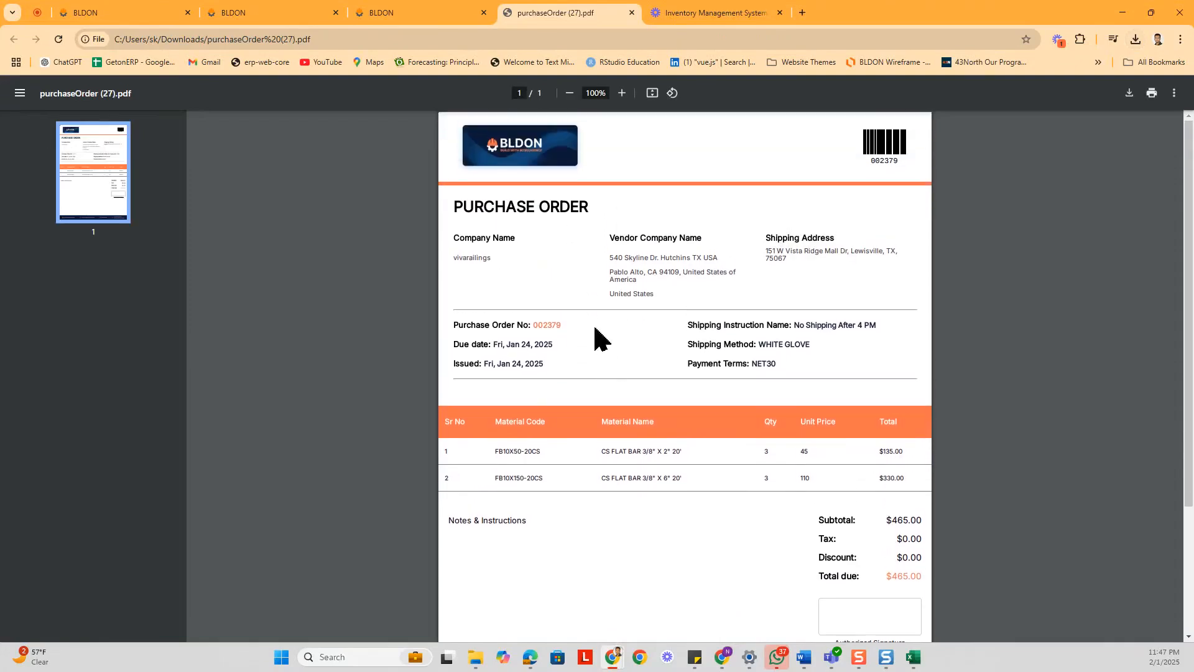
click(430, 15)
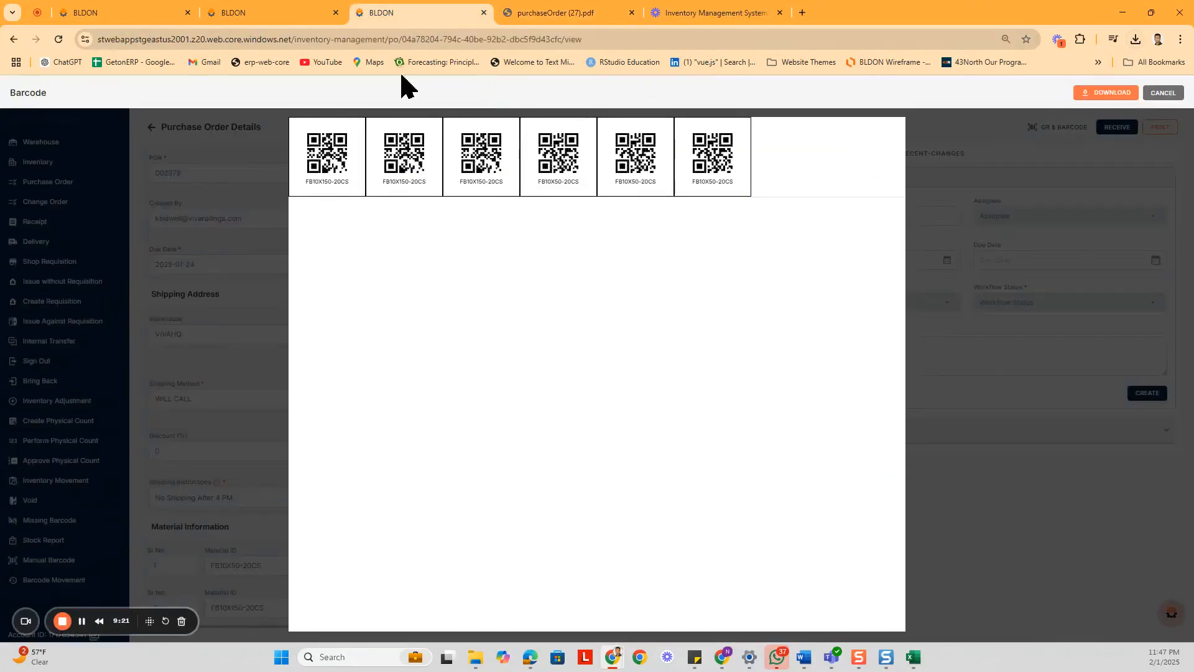
click(1161, 94)
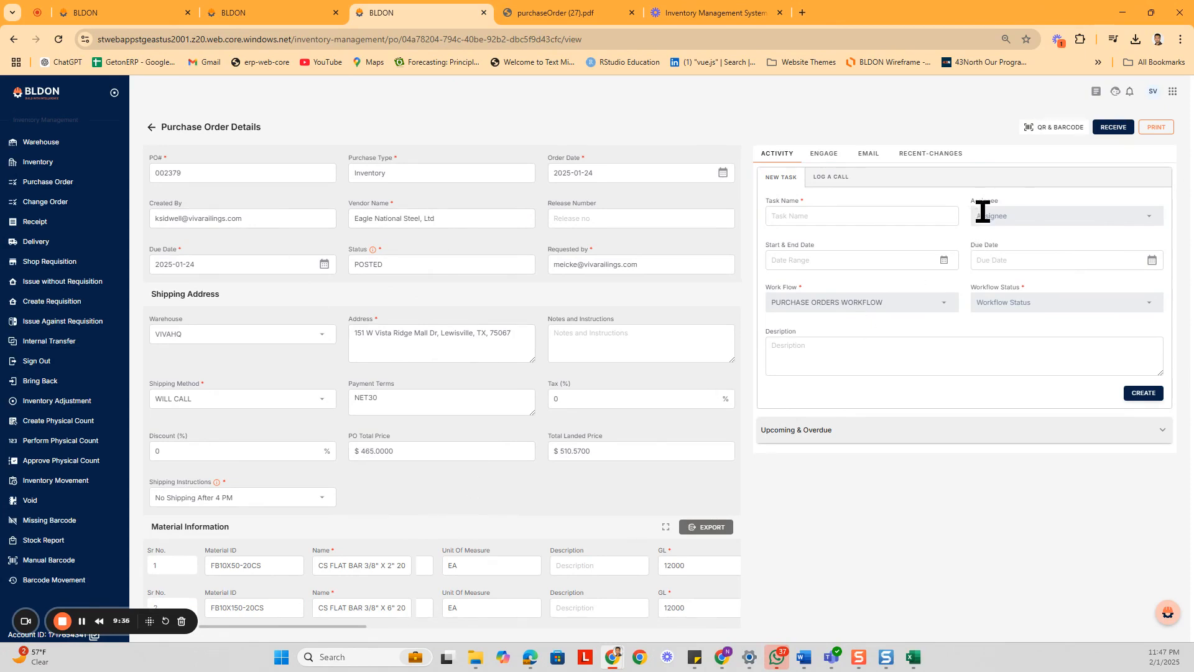
Start a receipt, scanning row 1's FB10X50-20CS barcode and setting row 2's manual quantity to 3
click(1113, 128)
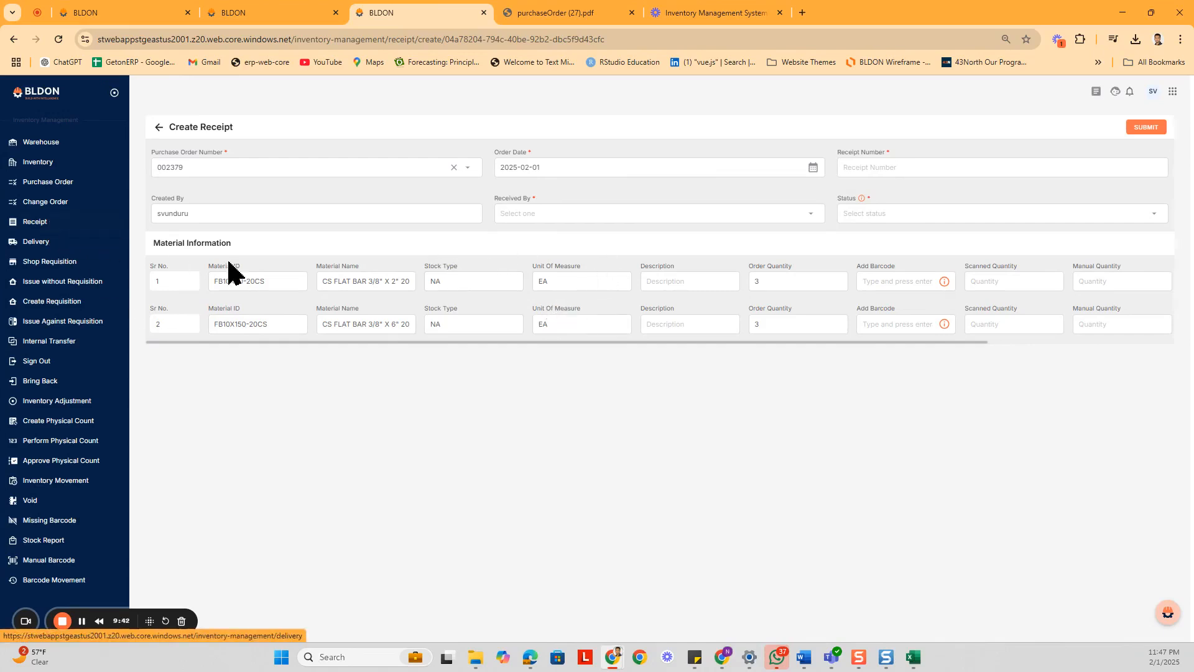
triple_click(268, 286)
key(ctrl+c)
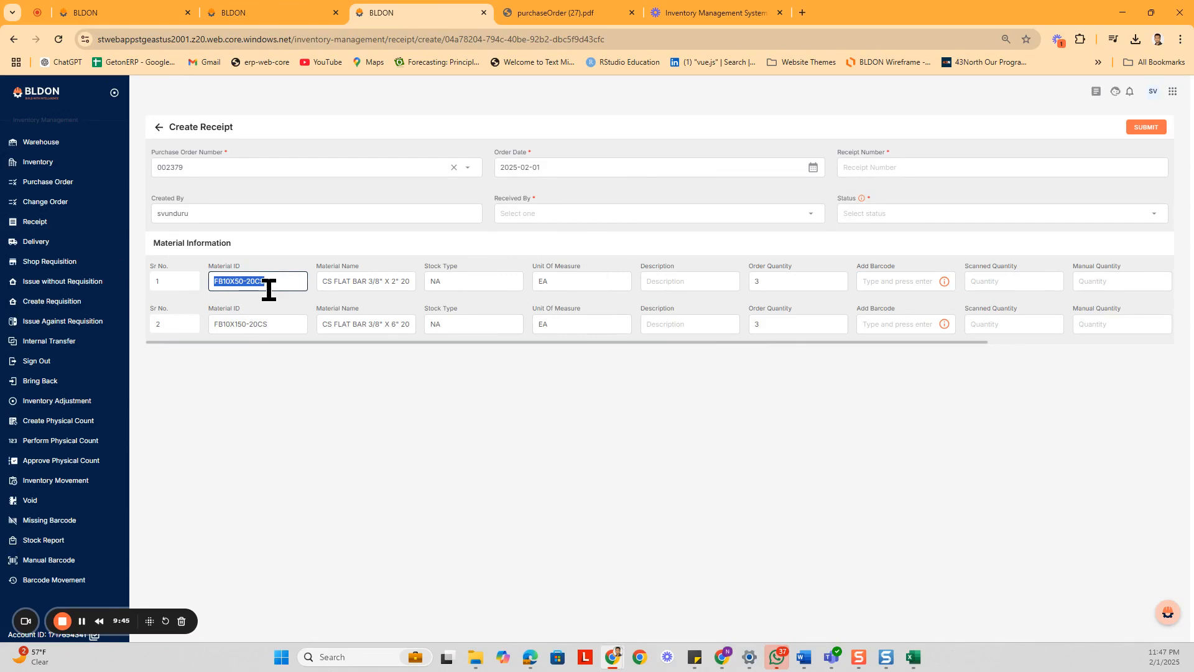
click(872, 280)
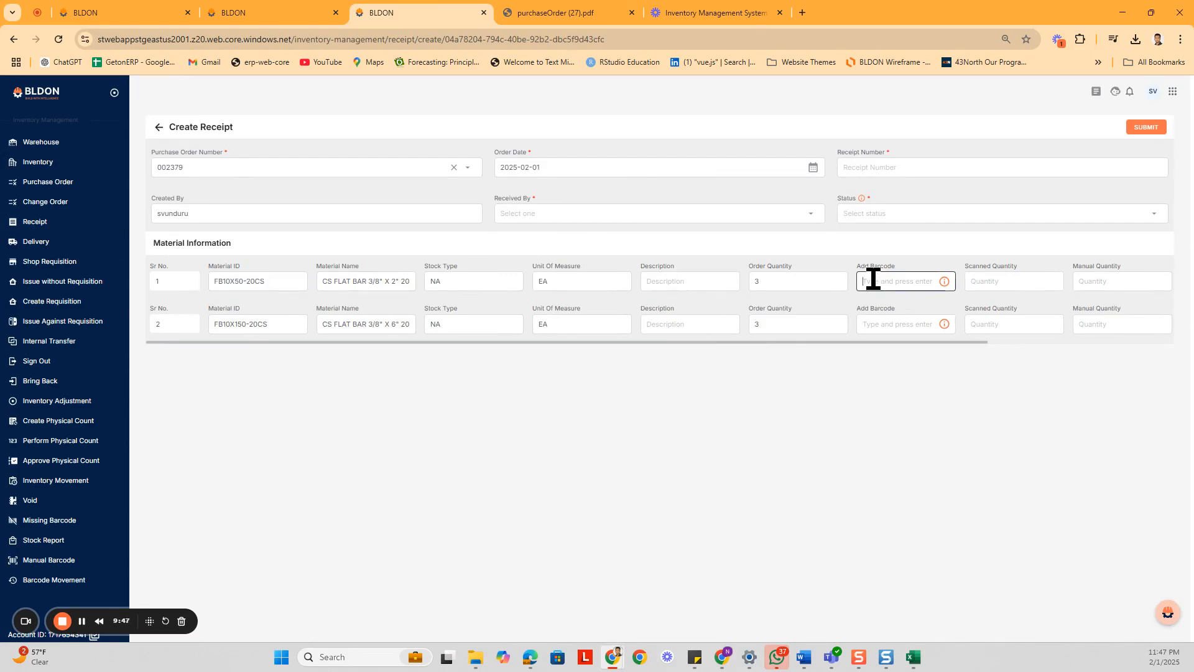
key(ctrl+v)
key(Return)
click(898, 325)
drag(808, 342, 874, 341)
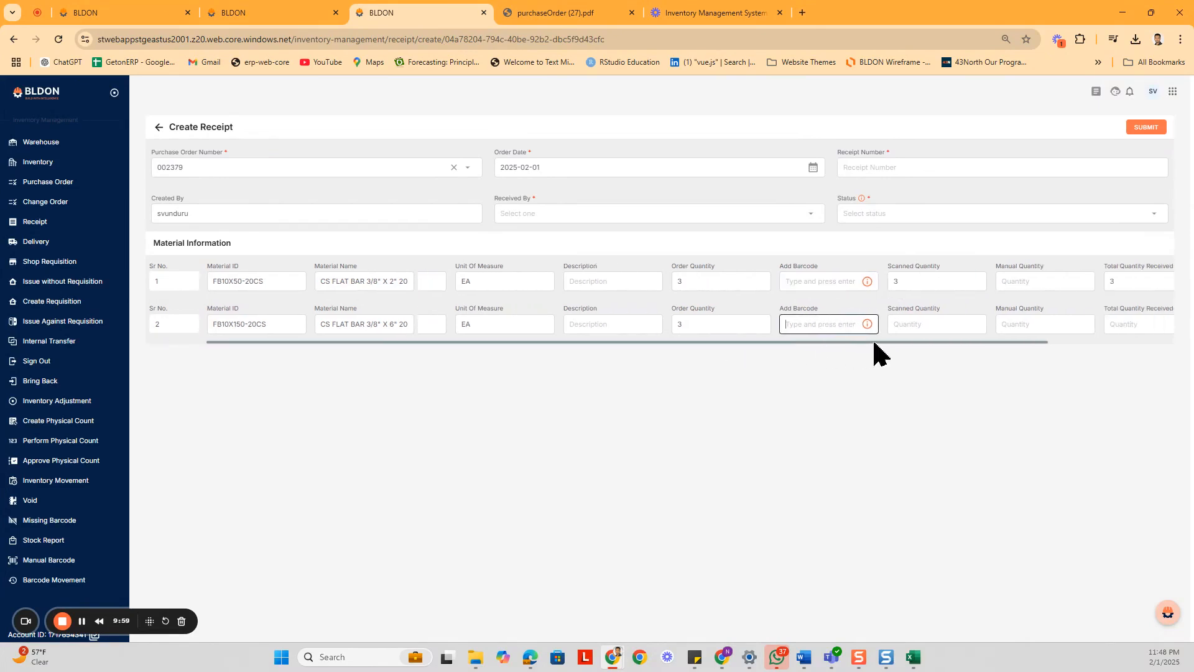
click(1014, 325)
text(3)
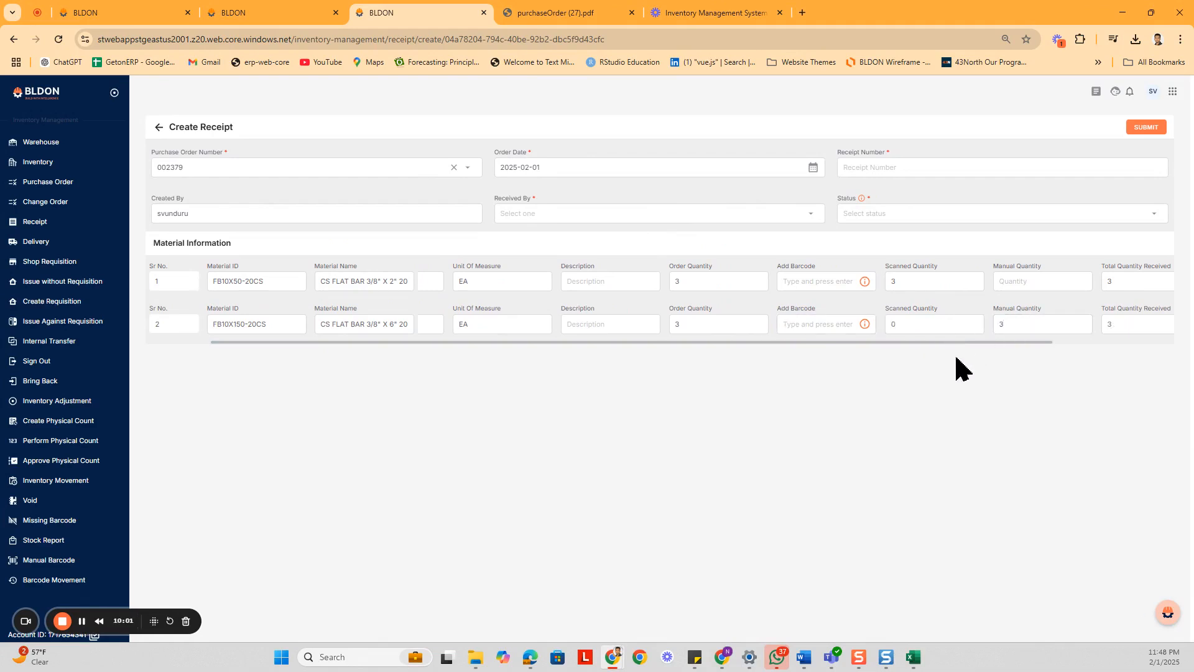
drag(973, 343, 1188, 345)
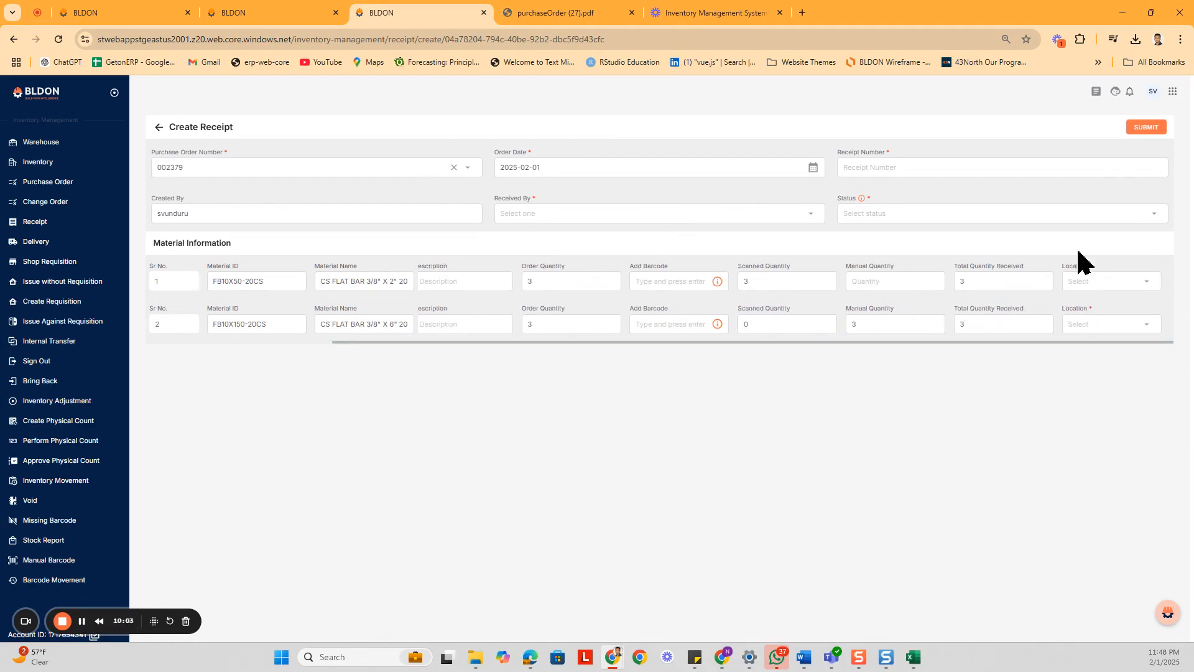
Put both receipt rows into location VIVAHQ/SR9/Y8
click(1079, 281)
click(1086, 308)
click(1085, 324)
click(1083, 349)
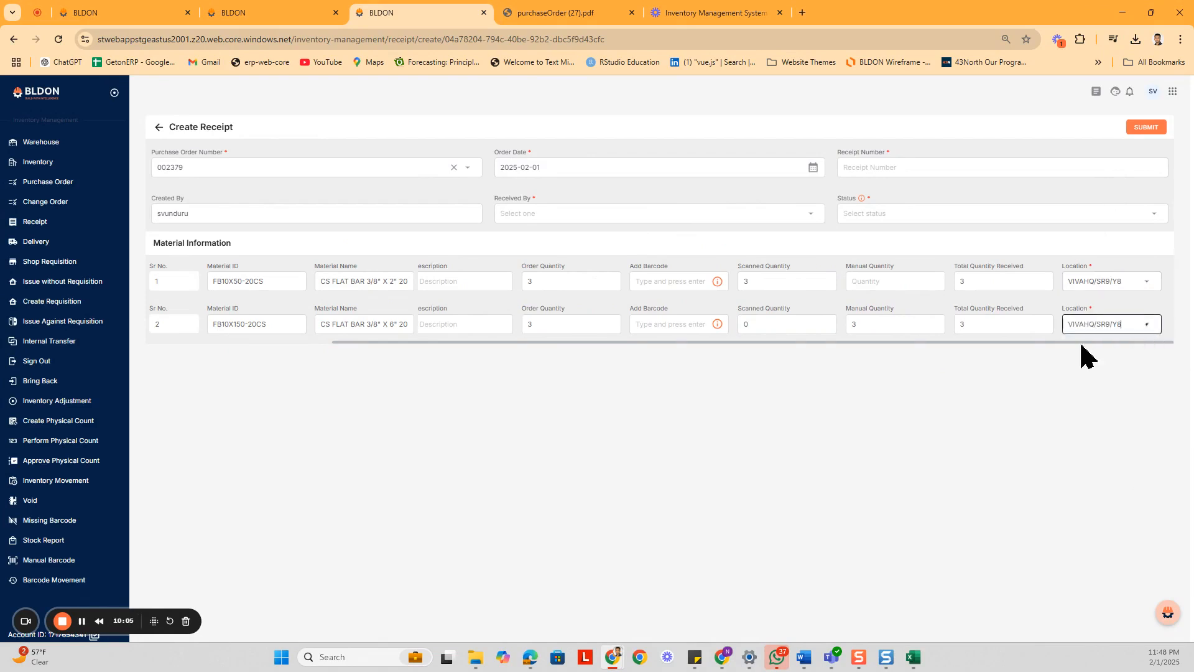
Set the receiver, status In Process and receipt number 43543, then submit the receipt
click(910, 170)
click(579, 216)
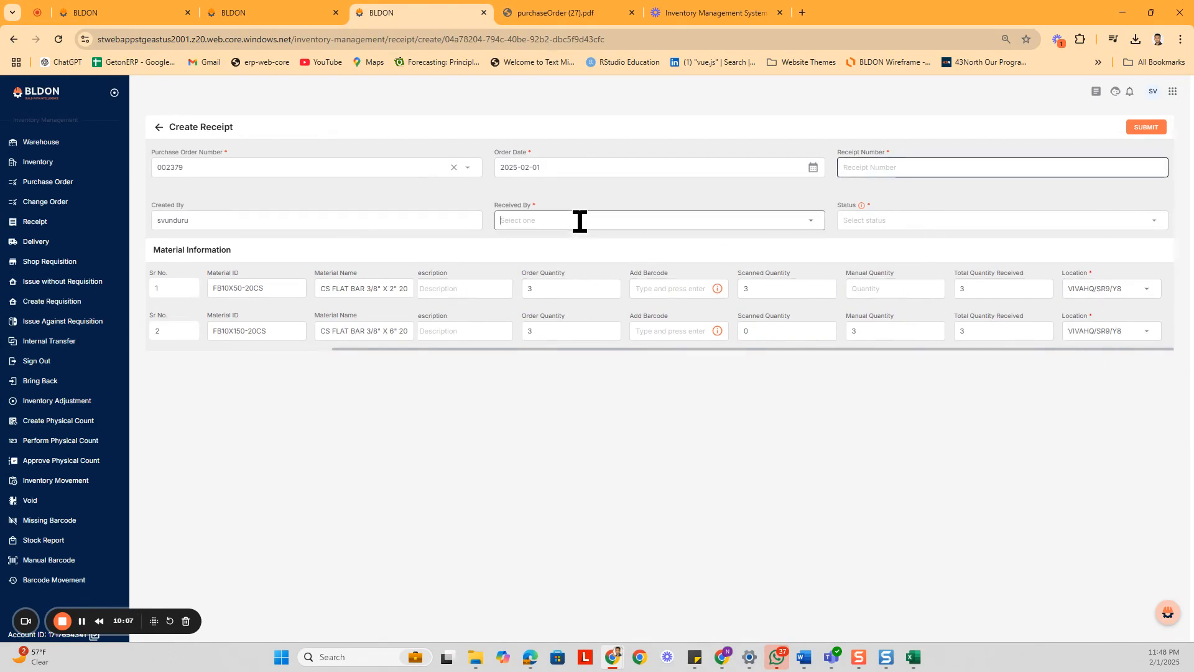
click(533, 247)
click(909, 220)
click(881, 246)
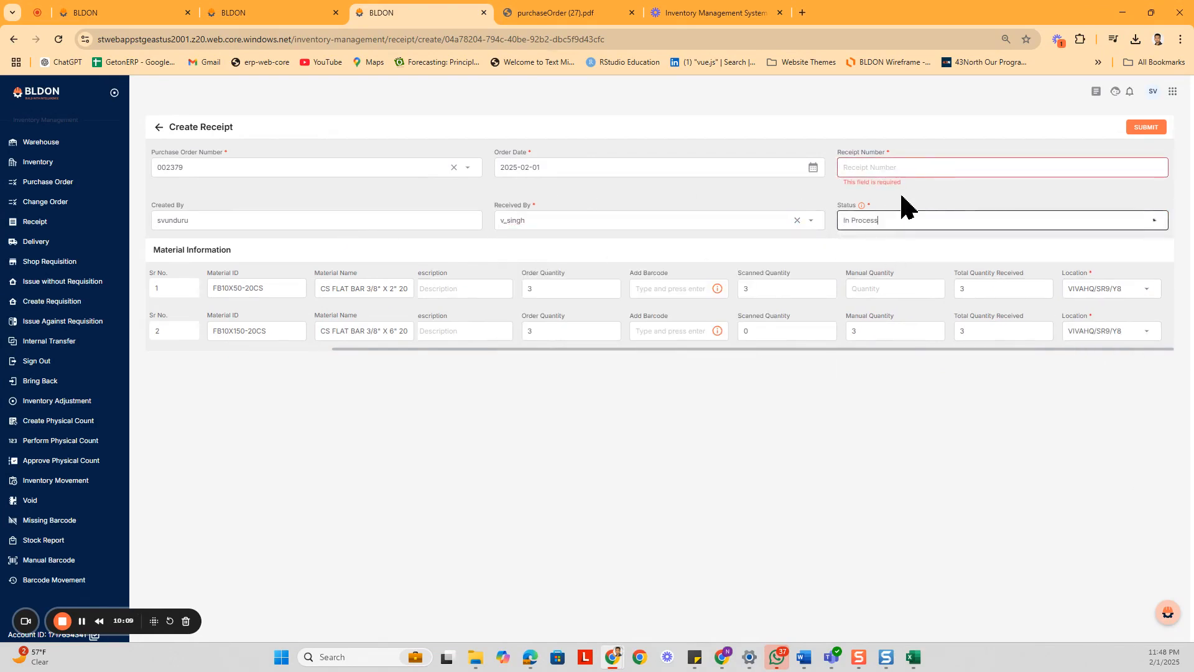
click(900, 167)
text(43543)
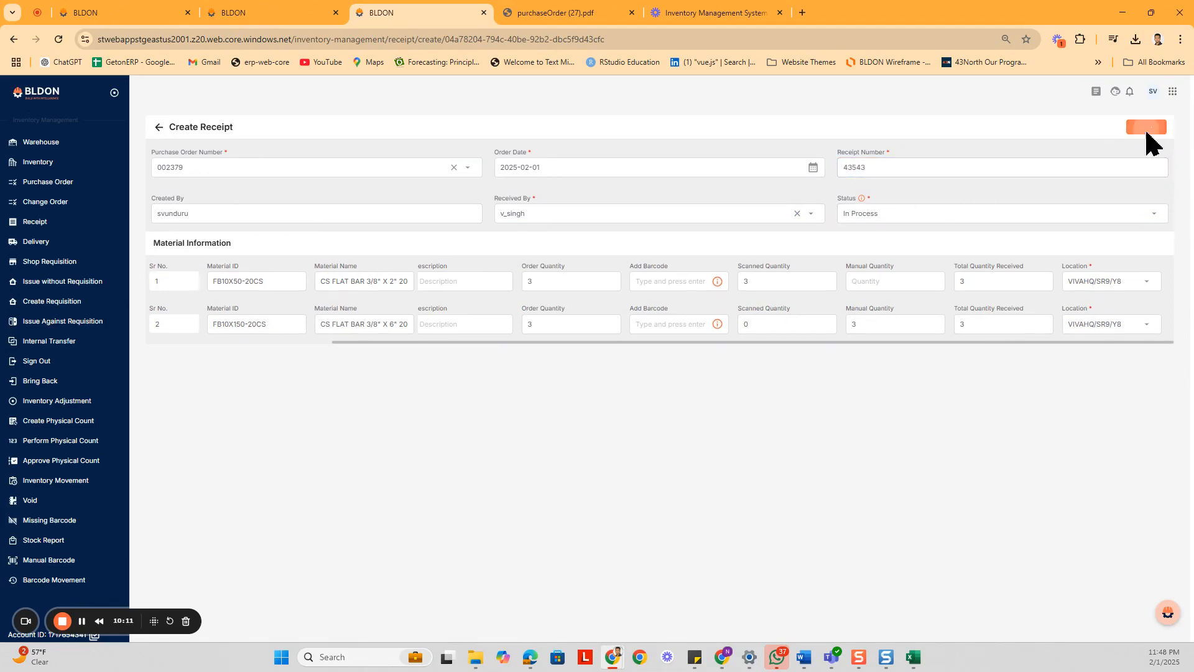
click(1147, 127)
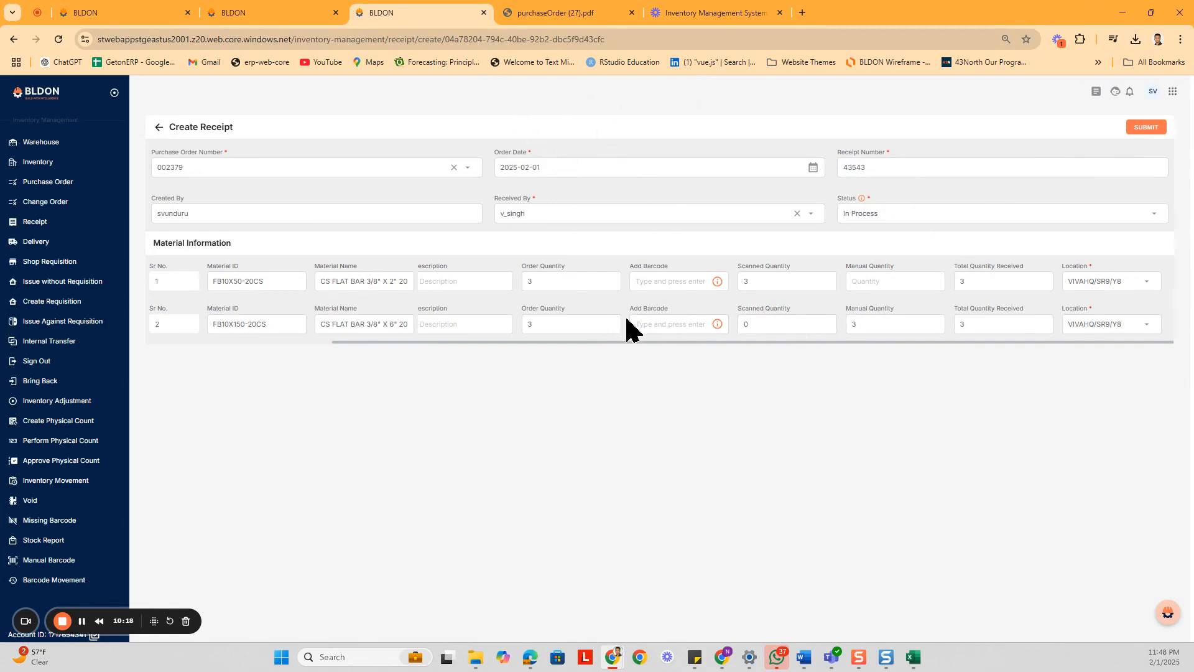
click(675, 320)
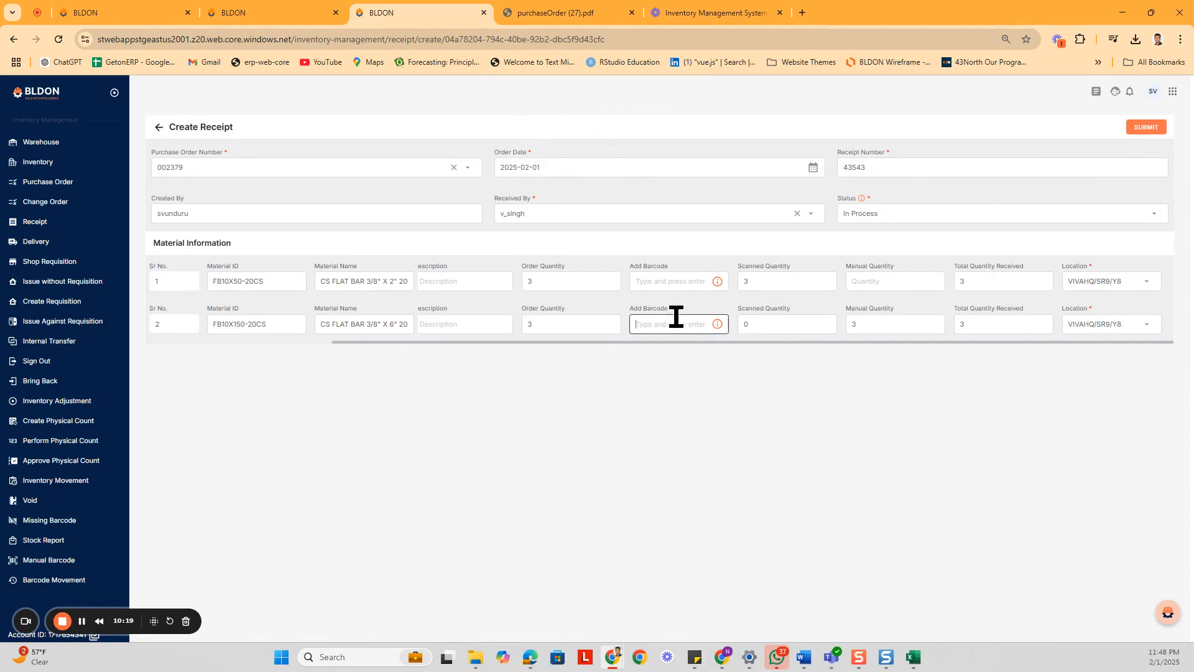
click(42, 224)
Open receipt 4364354 and print it to PDF, then return to purchase order 002379
click(166, 208)
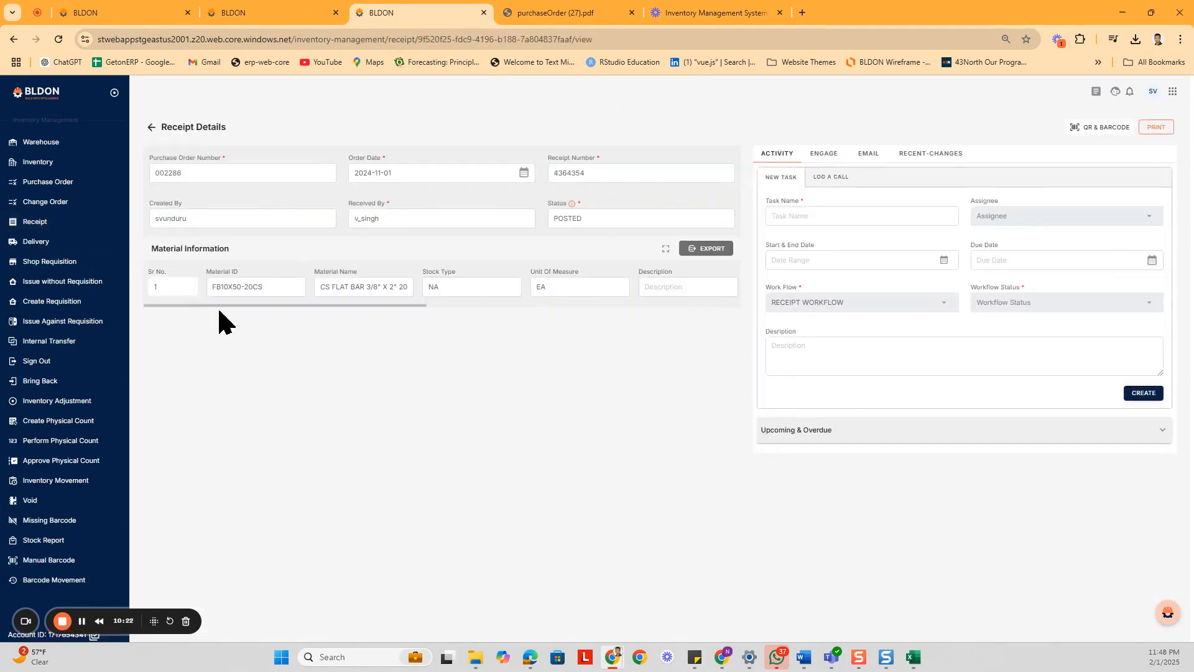
drag(288, 304, 849, 191)
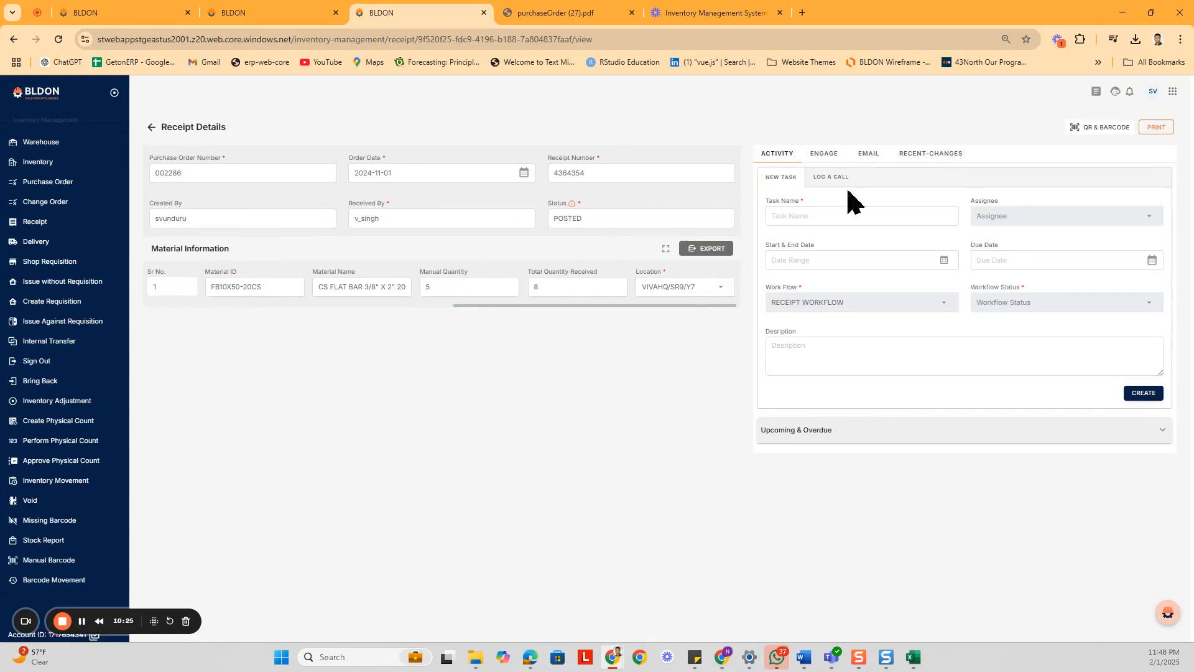
click(1150, 128)
click(892, 434)
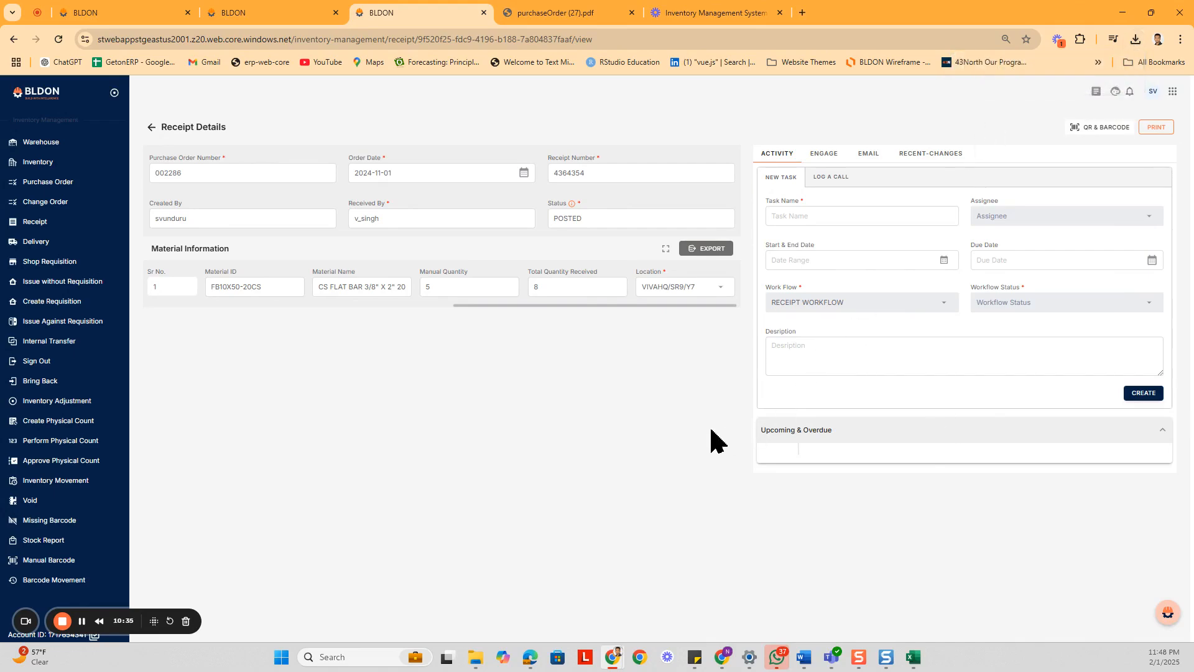
click(28, 182)
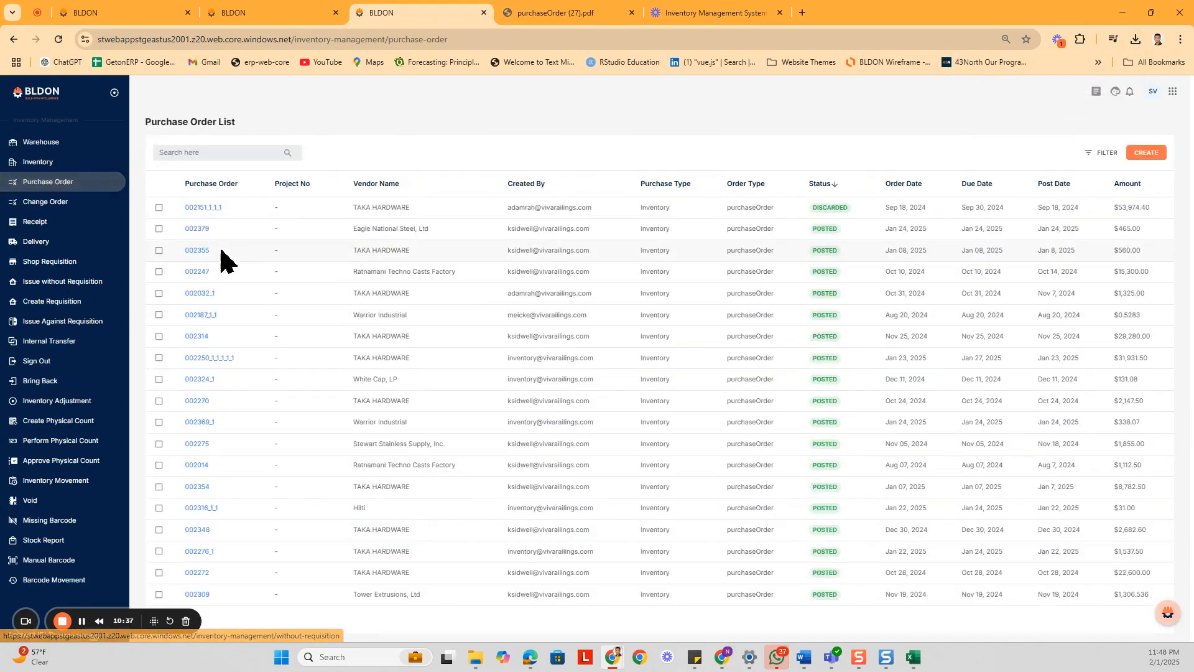
click(195, 229)
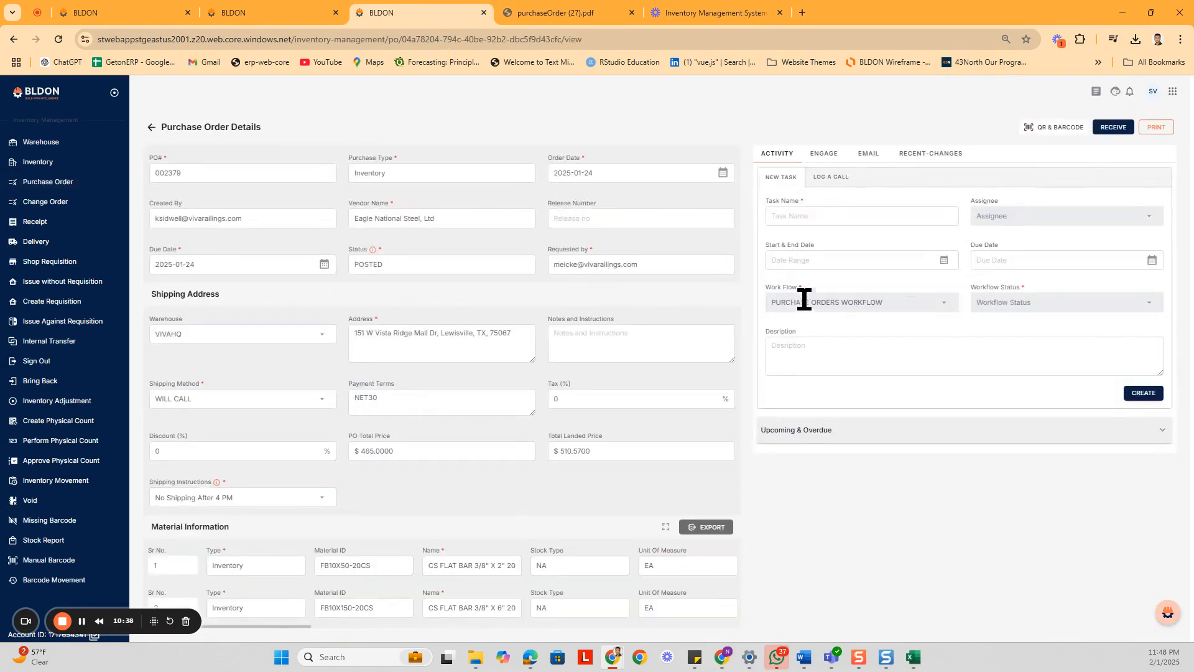
Name the new task 'task 1' and assign it to a colleague
click(834, 212)
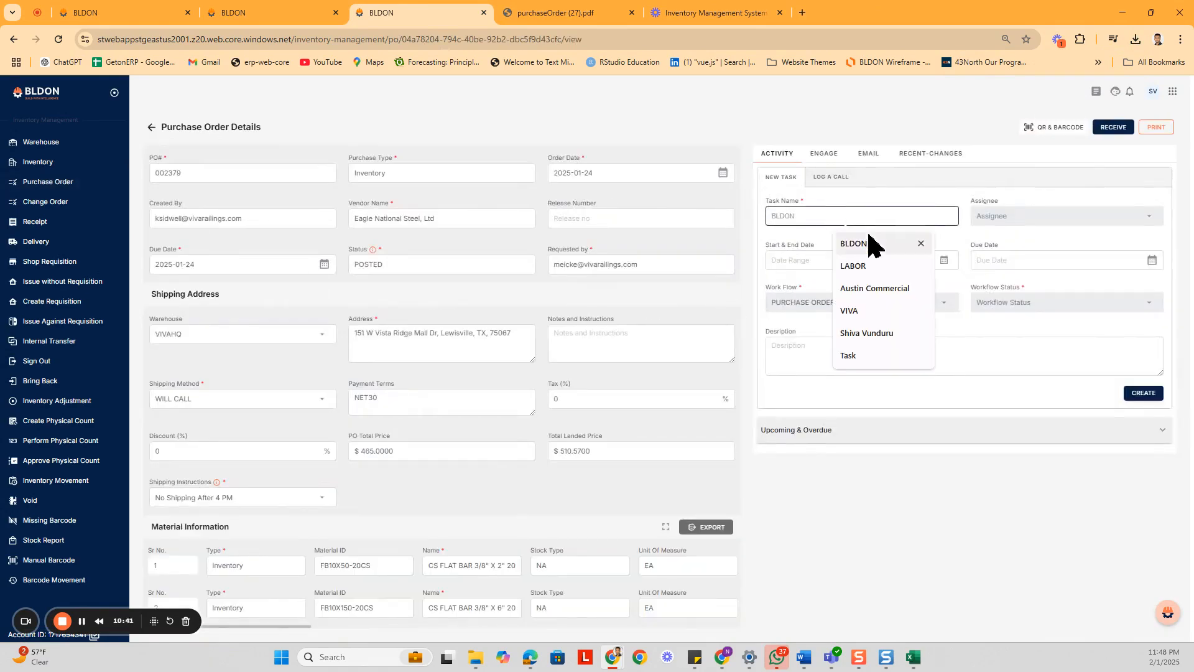
text(take a look at the north corner)
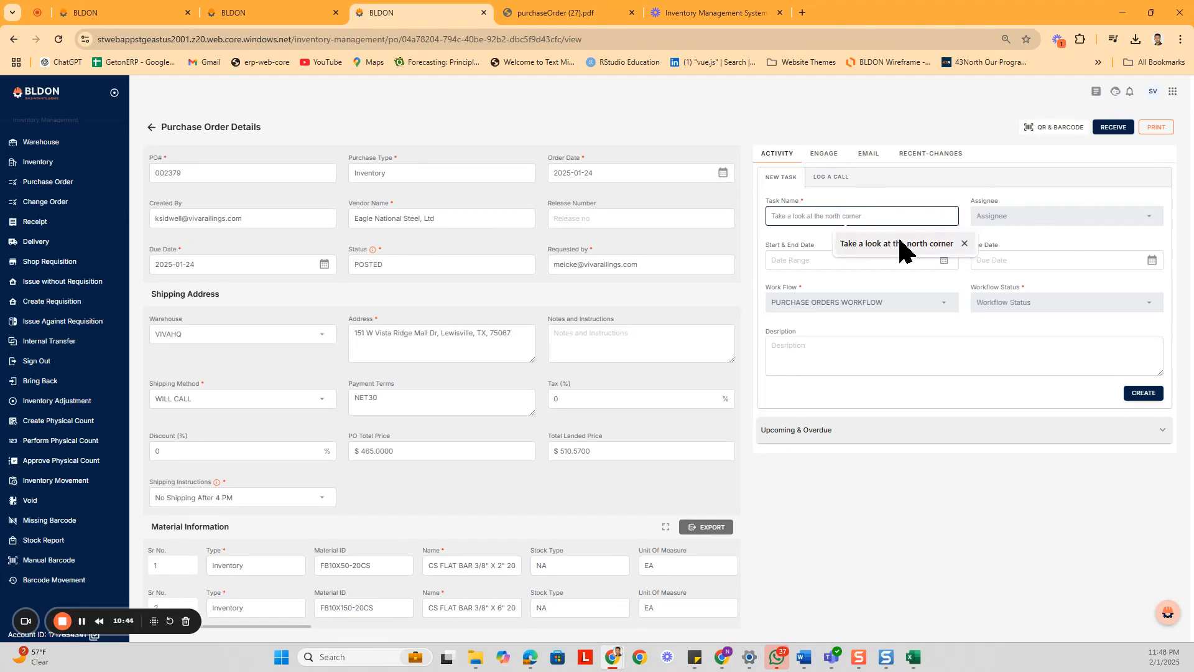
key(BackSpace)
text(sk 1)
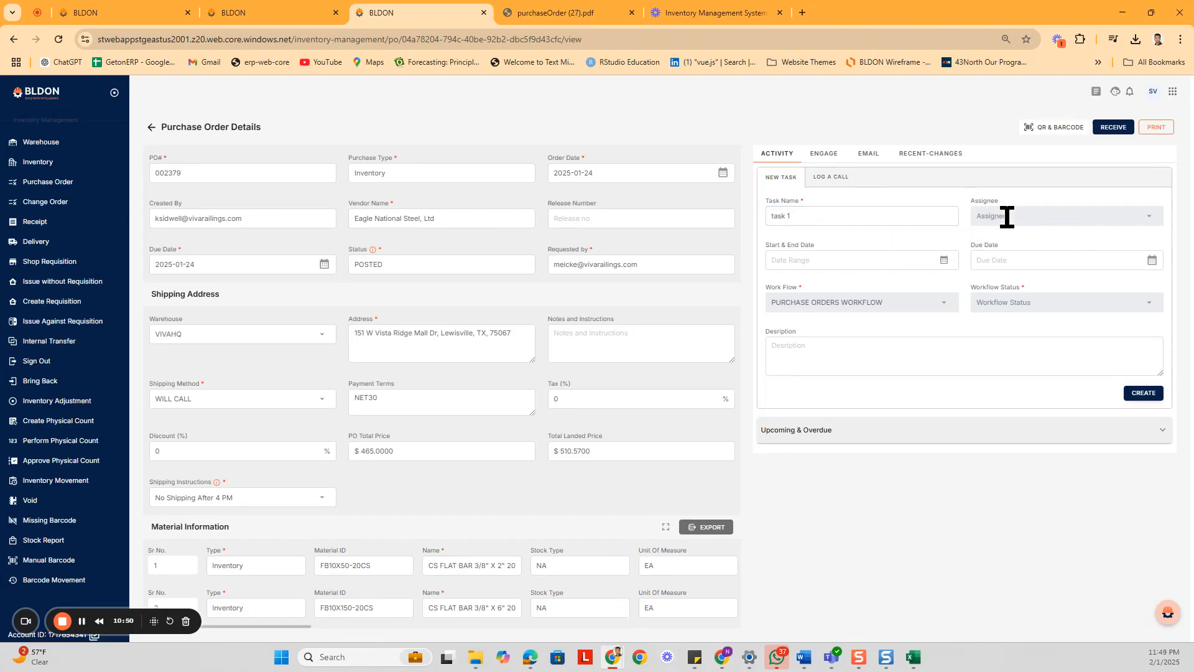
click(1008, 216)
text(shi)
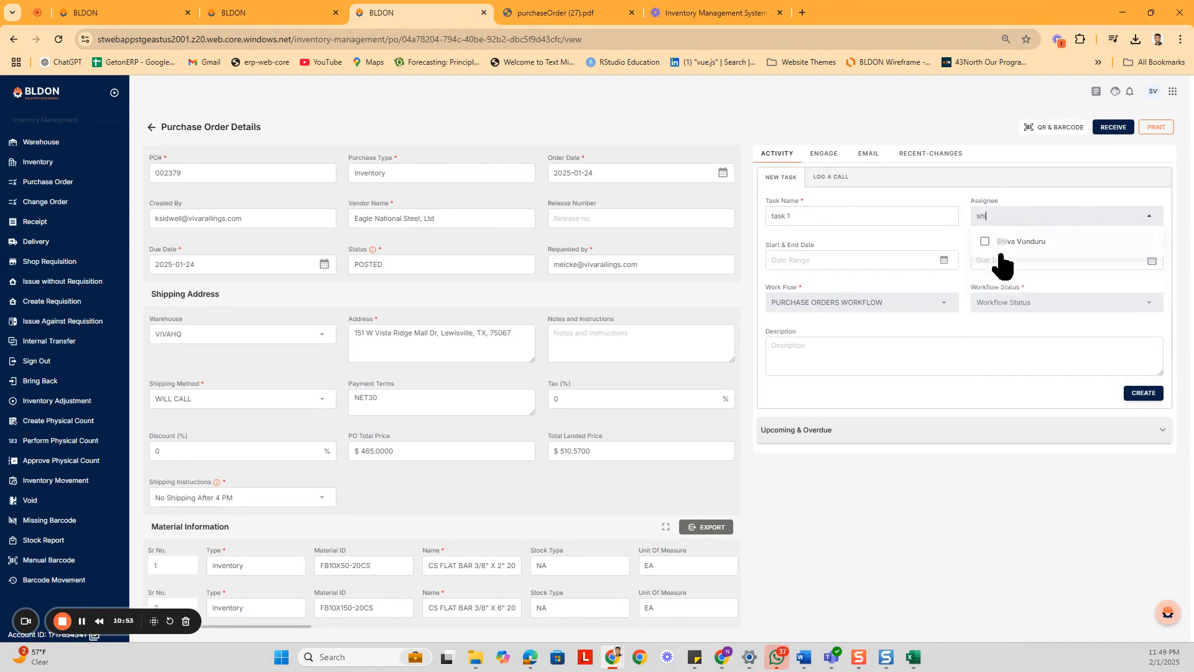
click(1001, 243)
Give the task due date February 14, workflow status NEW and a placeholder description, then create it
click(877, 265)
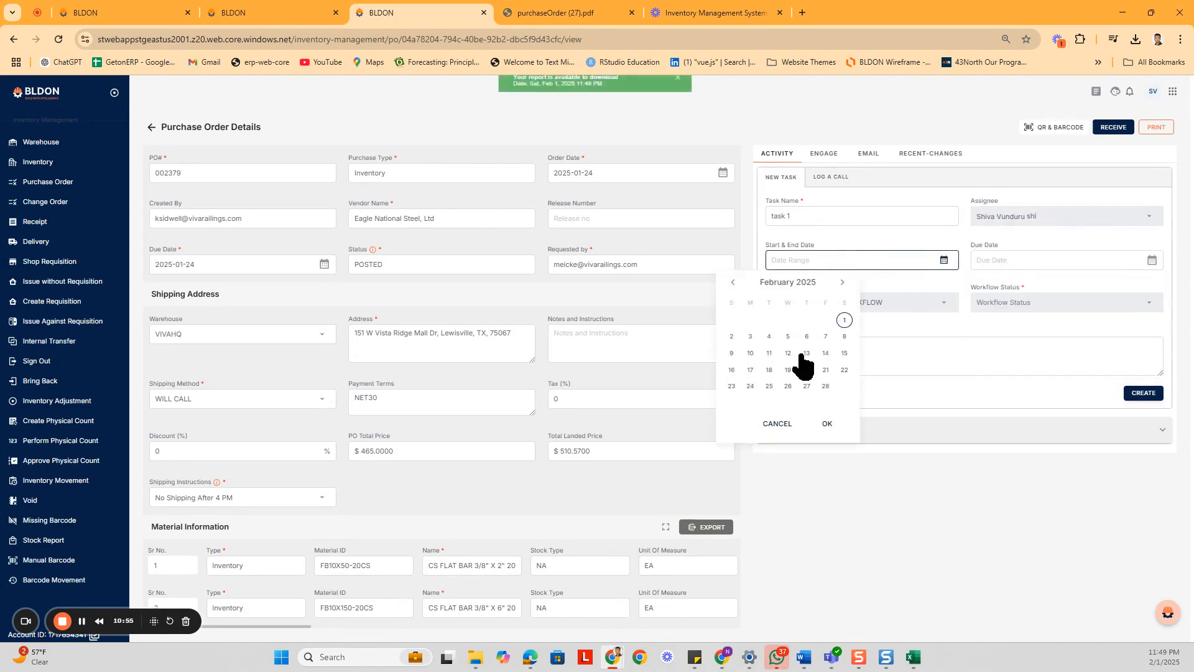
click(893, 333)
click(1005, 265)
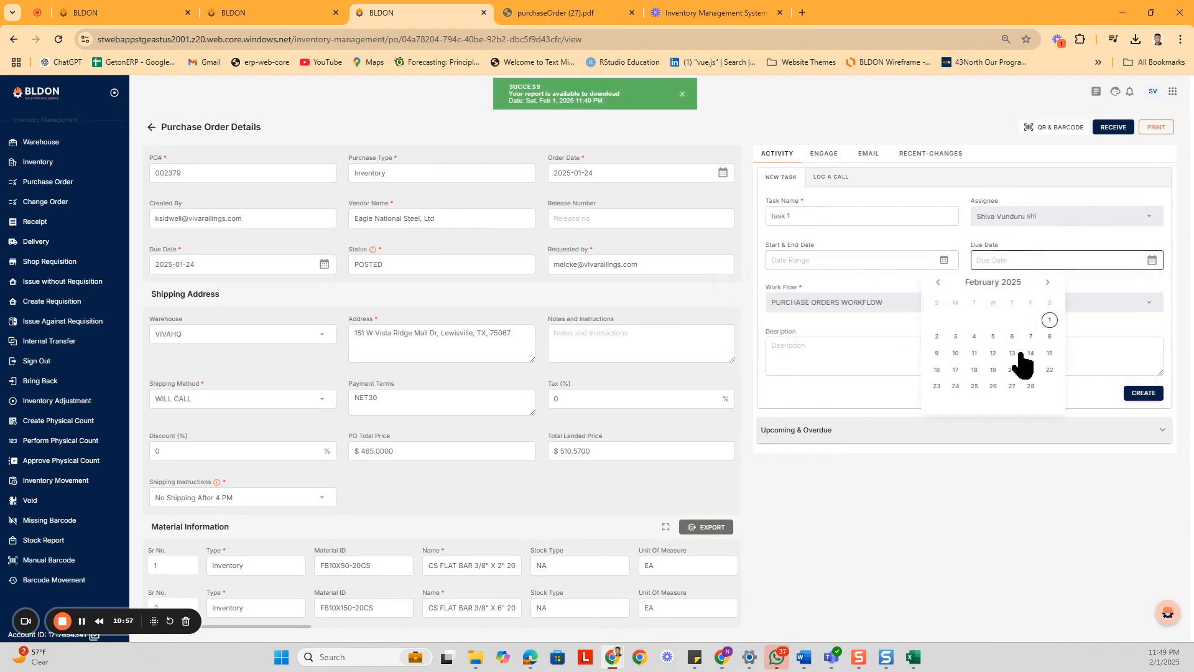
click(1023, 363)
click(1012, 303)
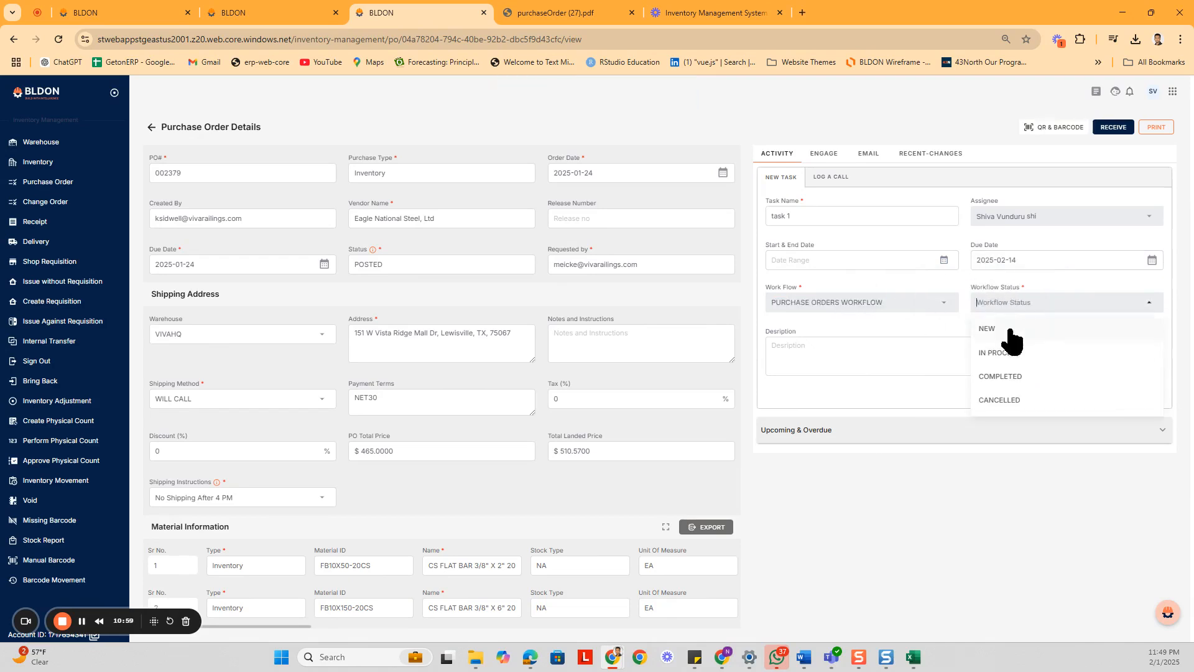
click(1014, 329)
click(895, 372)
text(dsfsdfsdf)
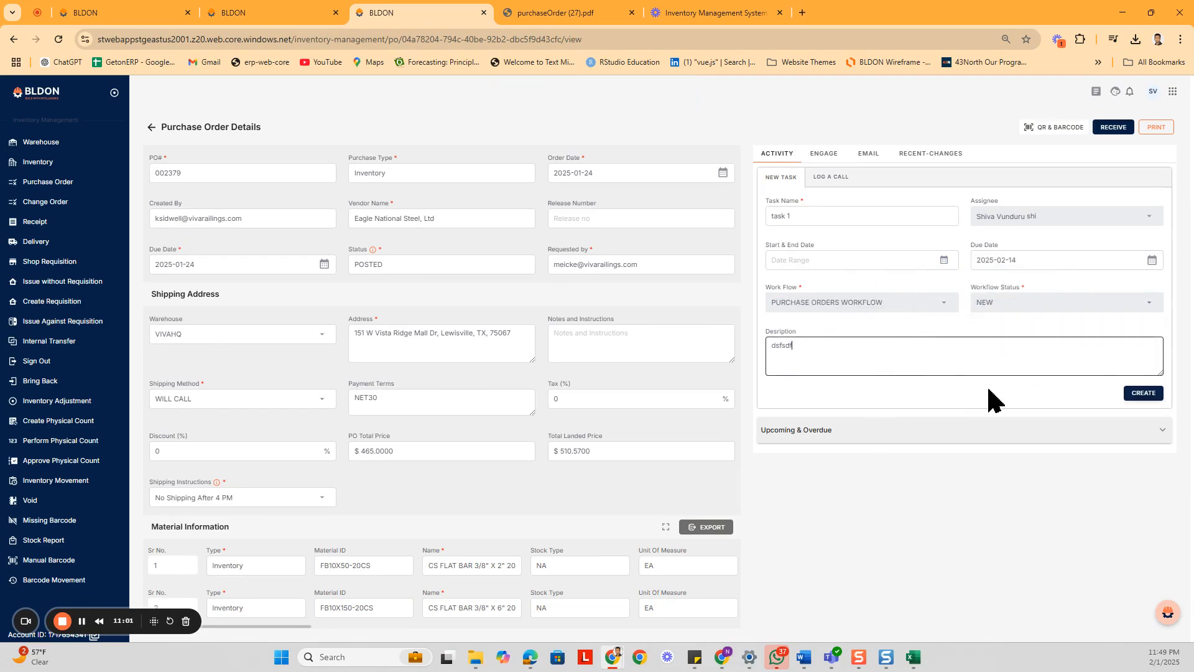
click(1143, 393)
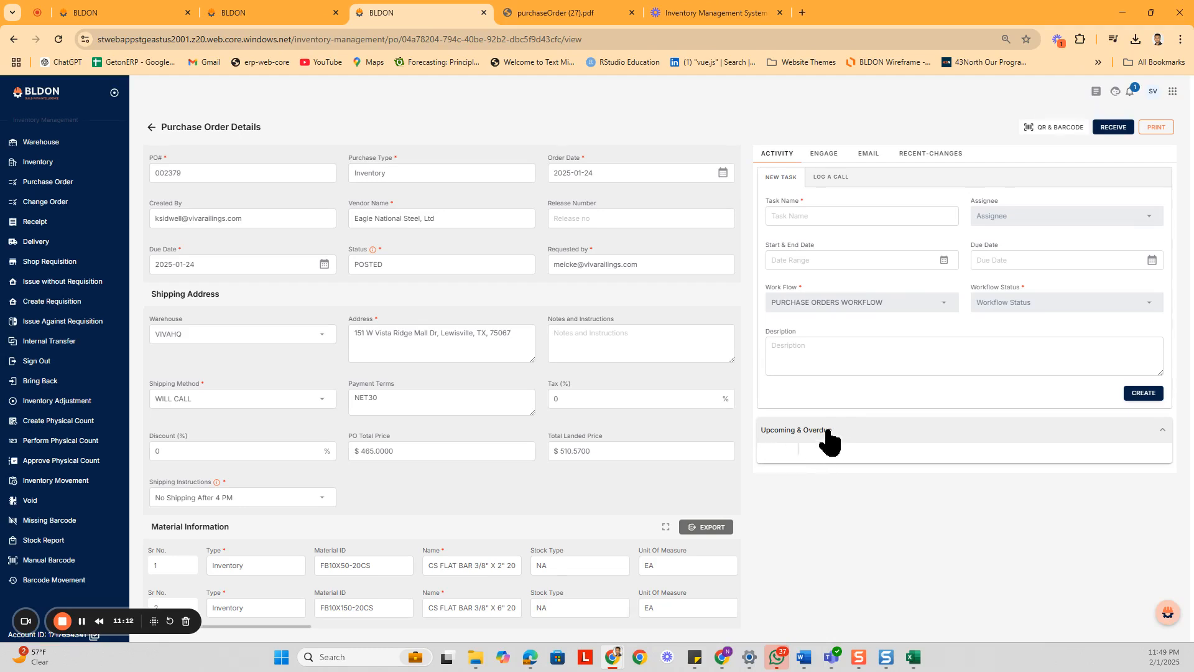
click(828, 438)
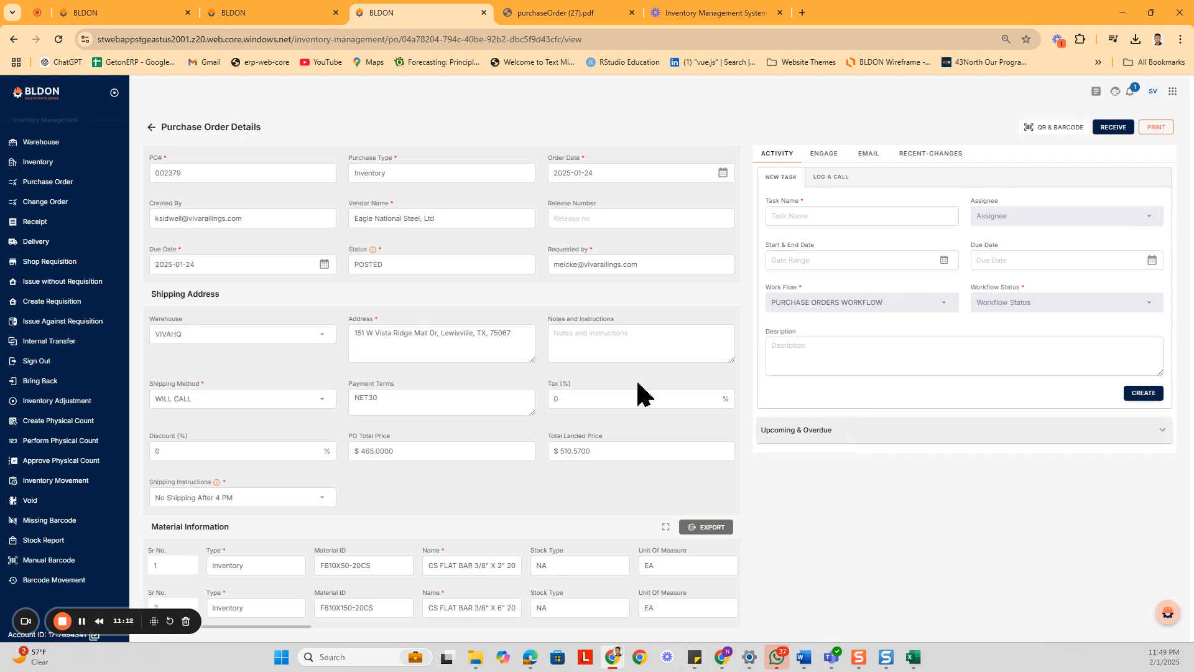
click(824, 157)
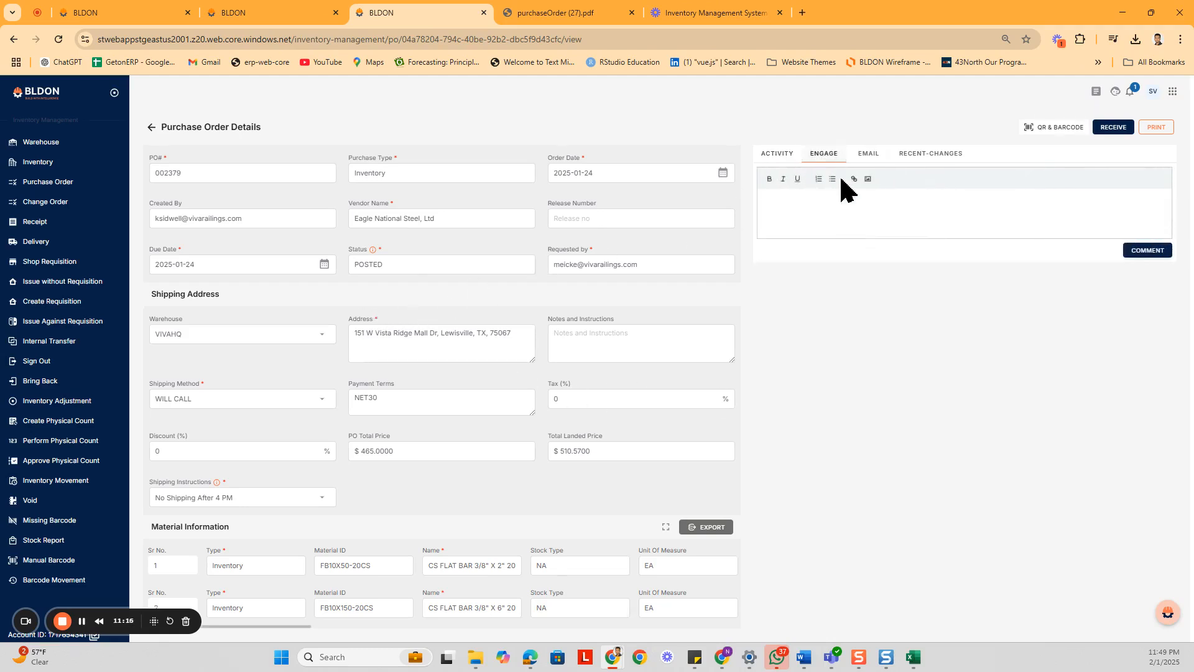
click(813, 200)
text(@shiva)
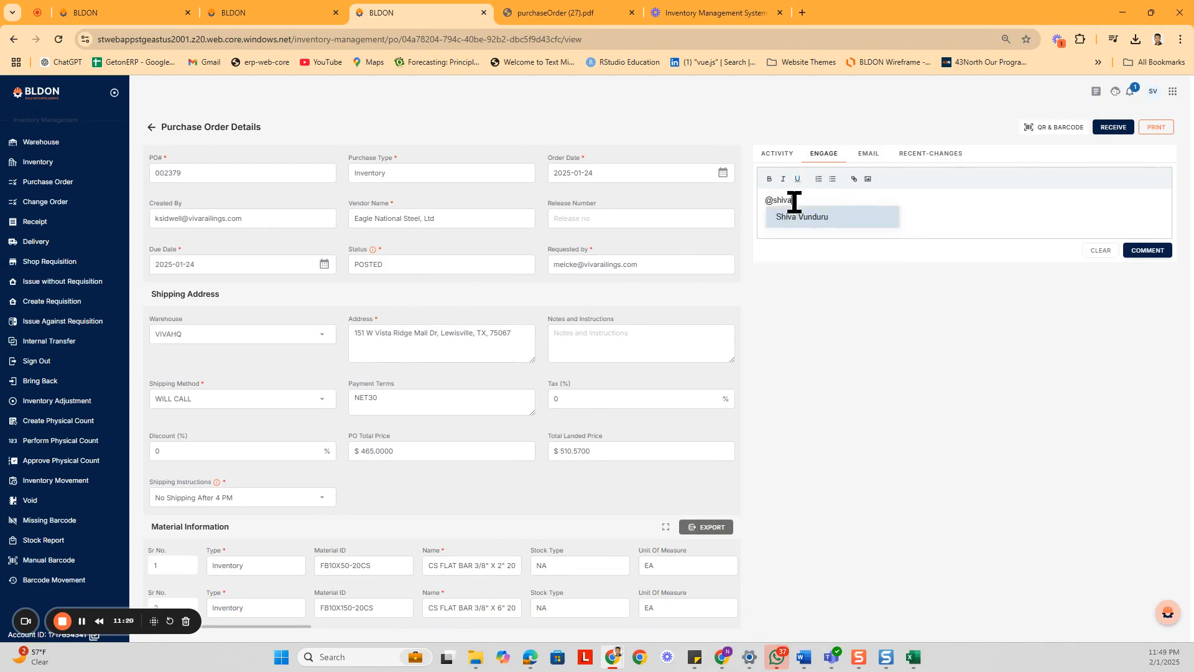
key(Return)
click(1145, 251)
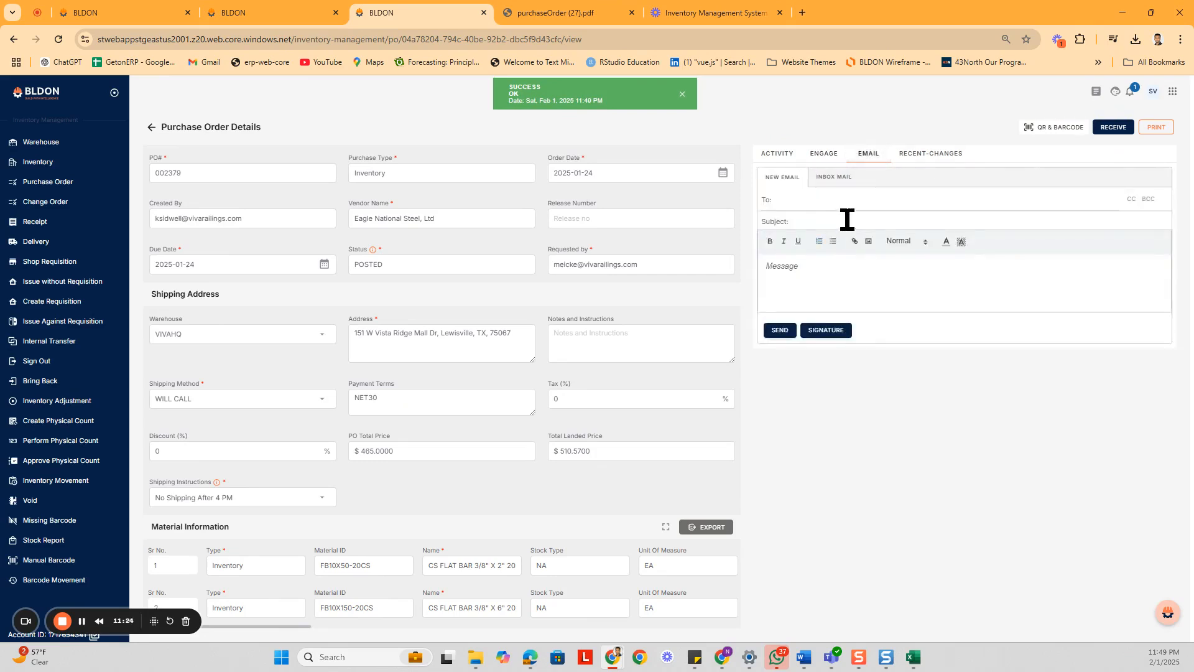
View the order's recent changes and check the notifications list
click(931, 157)
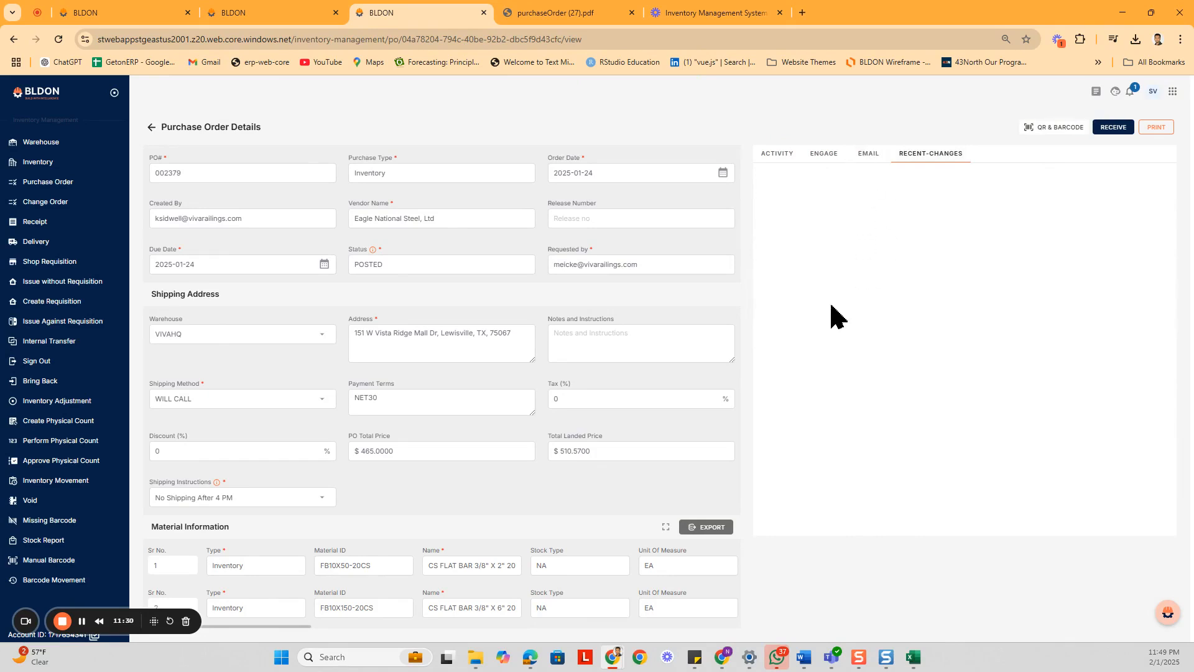
click(1130, 93)
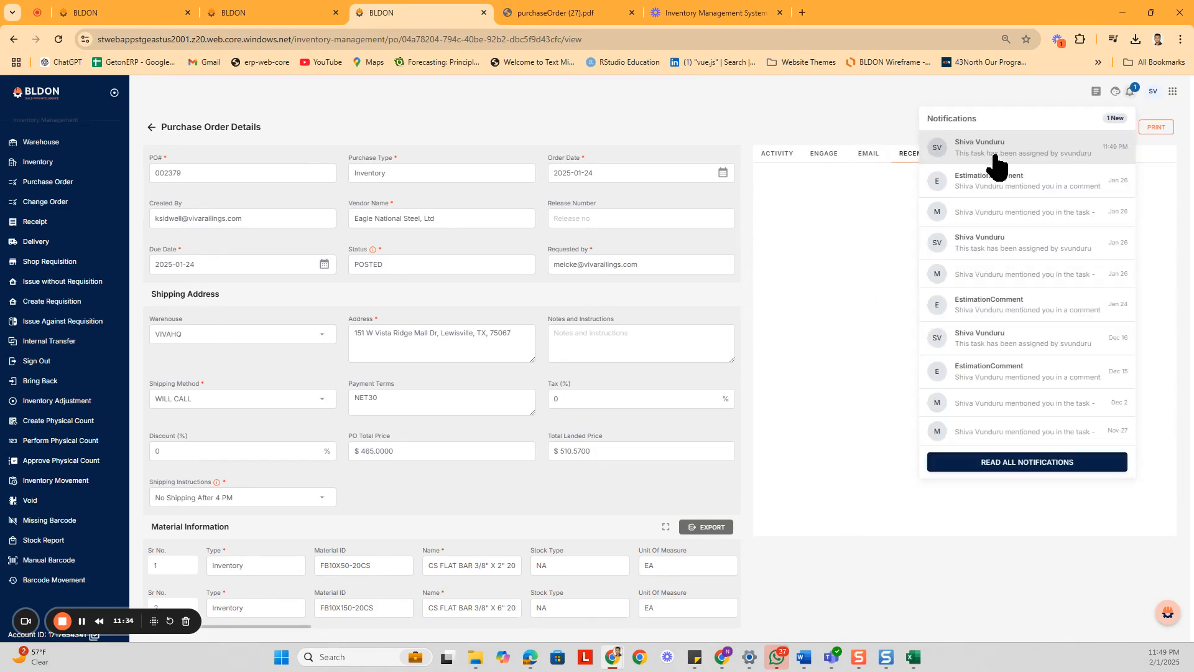
click(1020, 165)
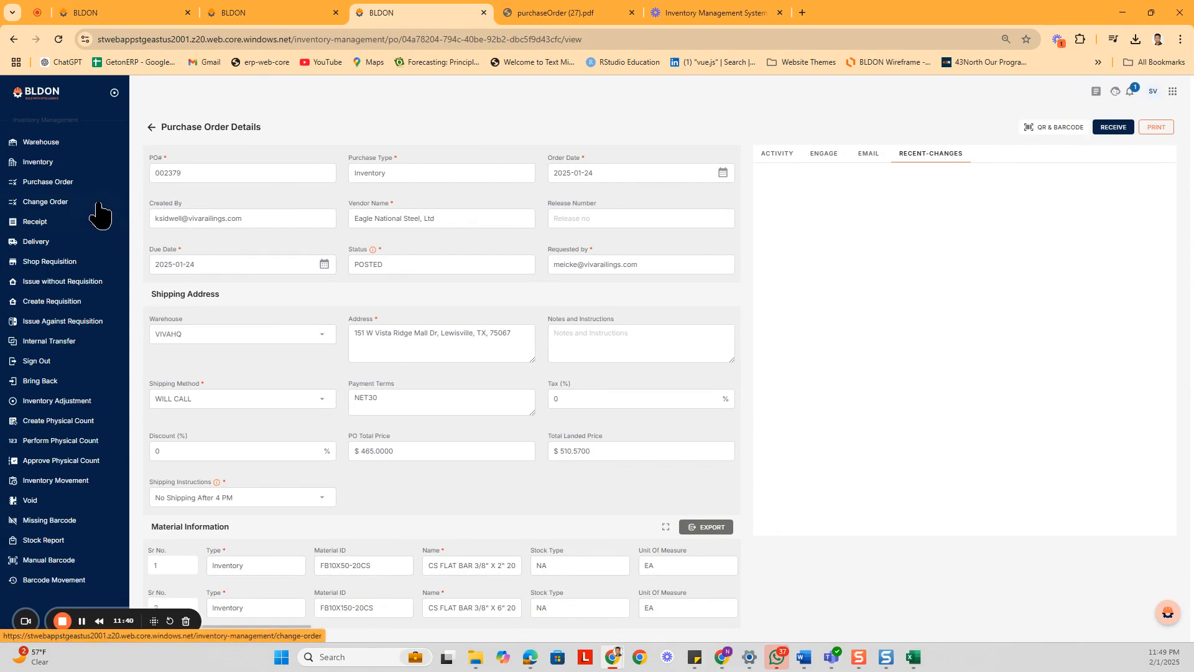
Create a new shop requisition with material WR103DC in row 1
click(42, 267)
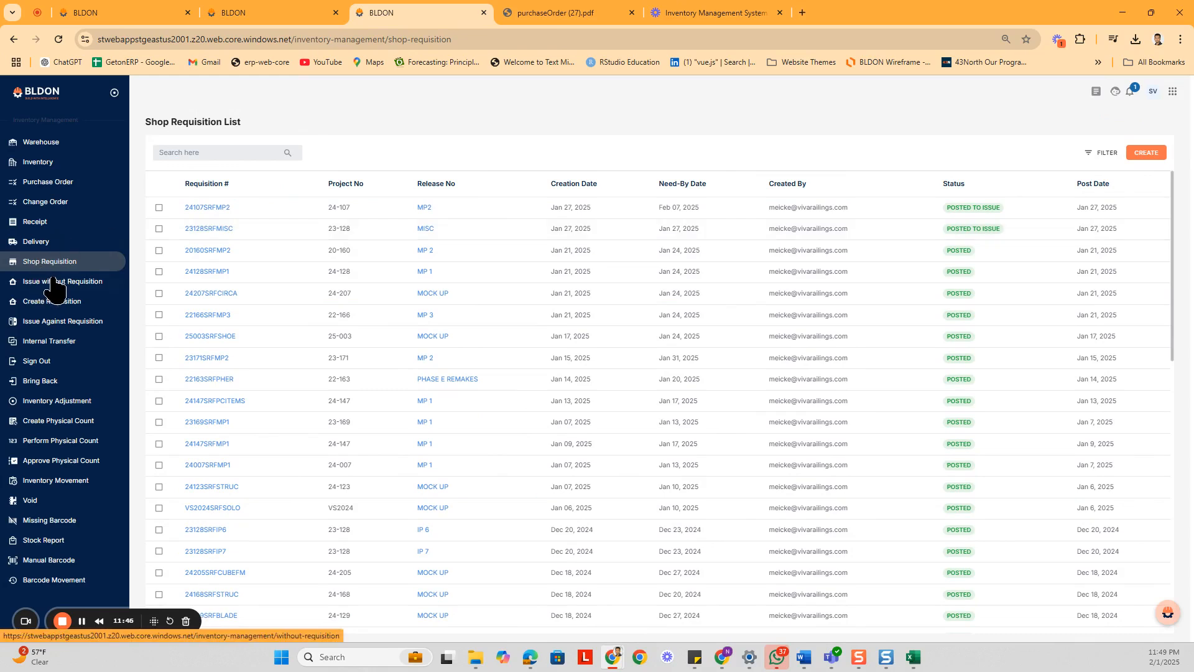
click(1159, 155)
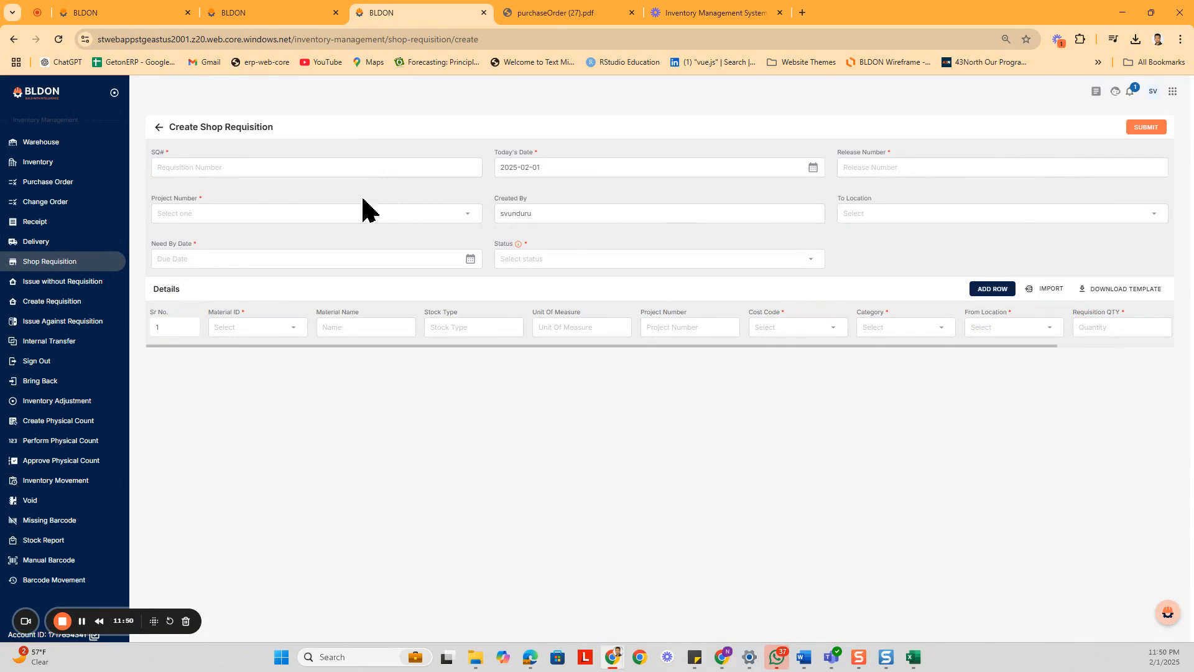
click(266, 326)
click(248, 389)
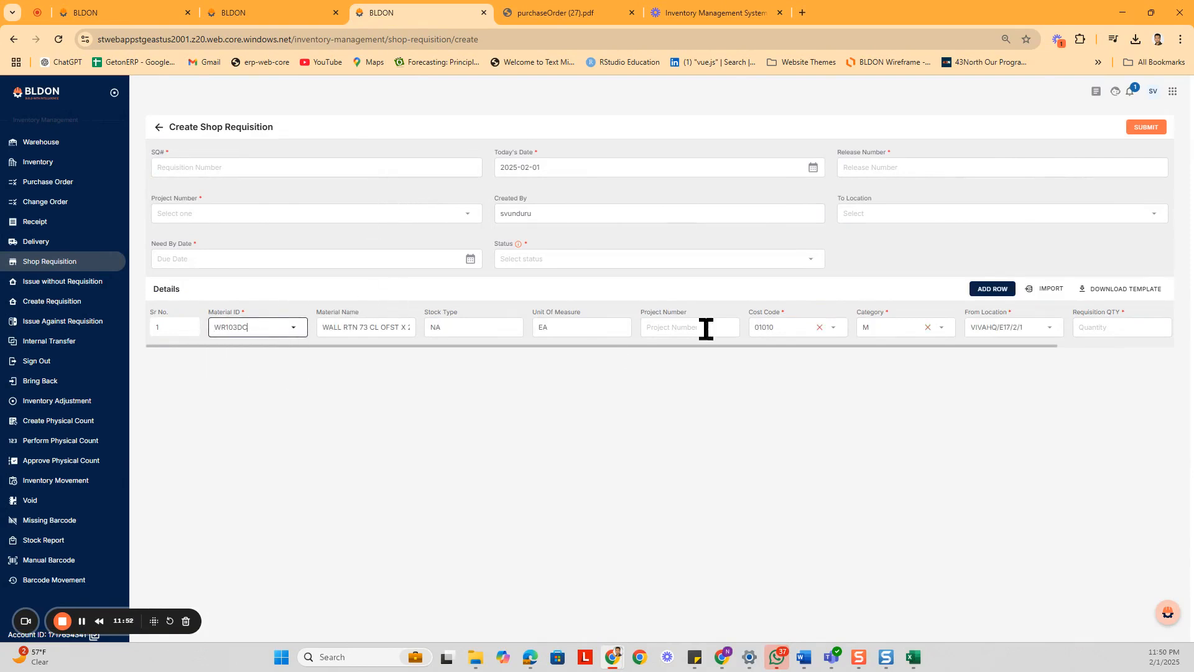
Add three more material rows: WR103DC, WR101DC and WR103DC
click(994, 289)
click(236, 368)
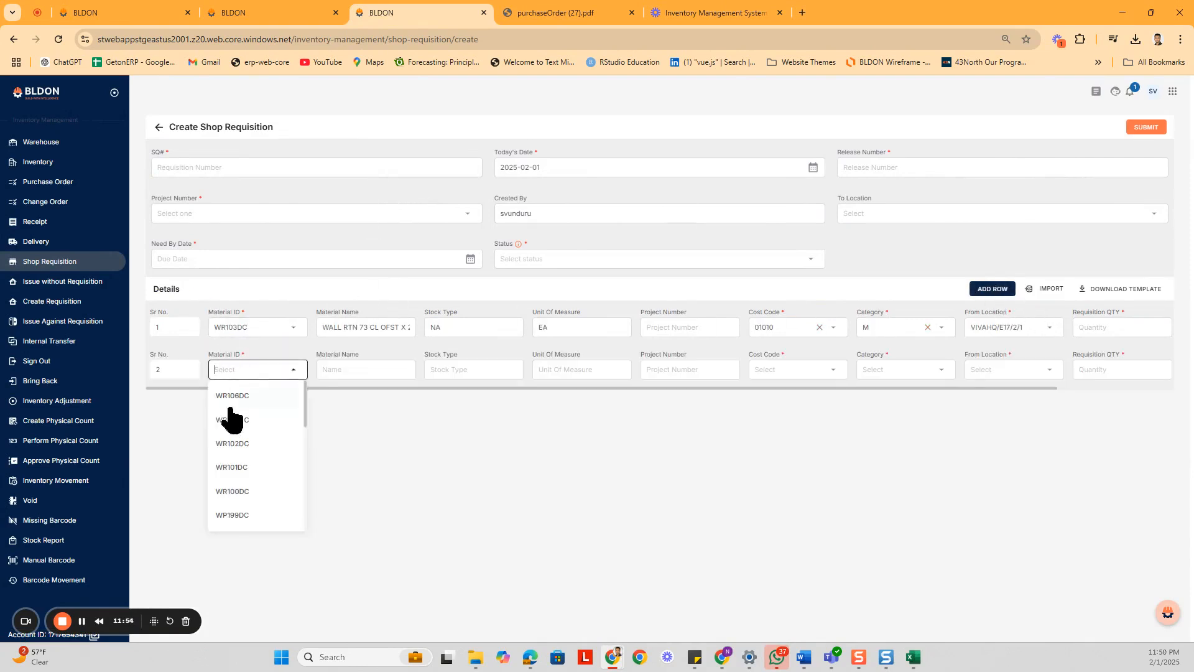
click(232, 419)
click(991, 290)
click(252, 412)
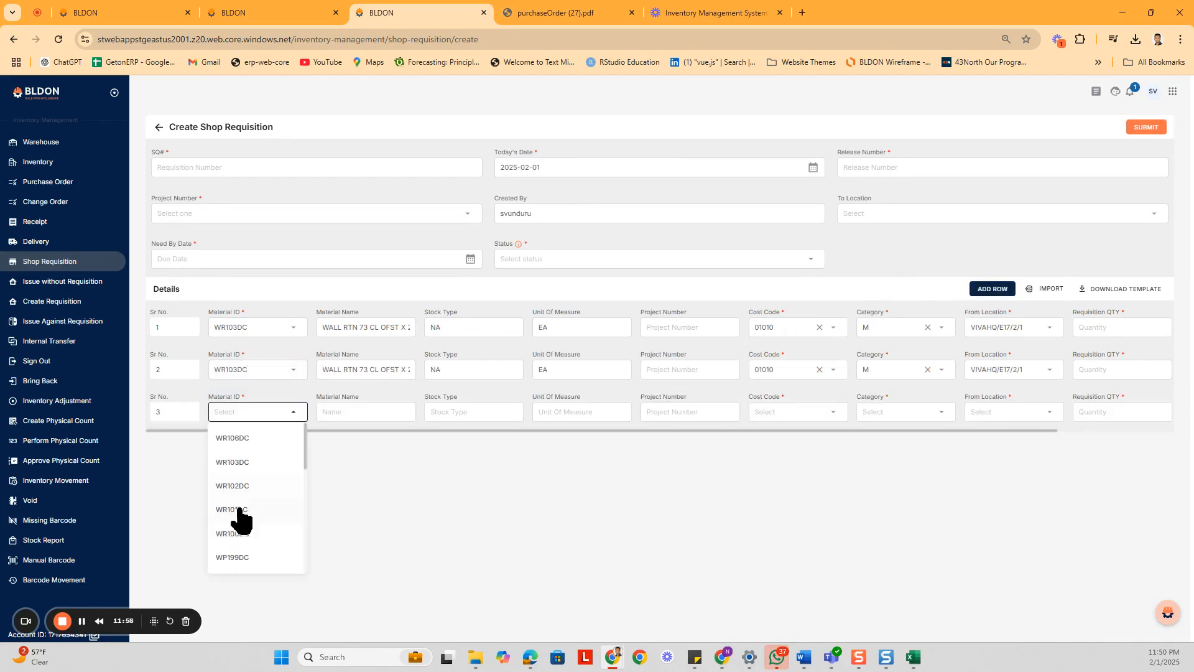
click(240, 510)
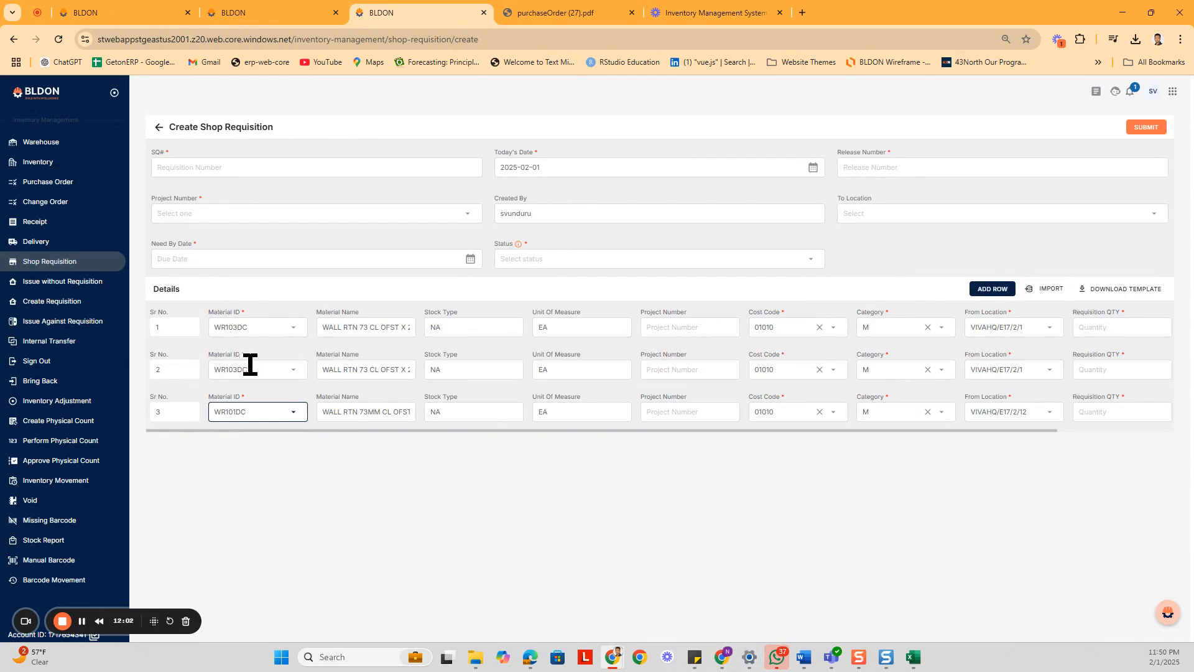
click(992, 289)
click(255, 454)
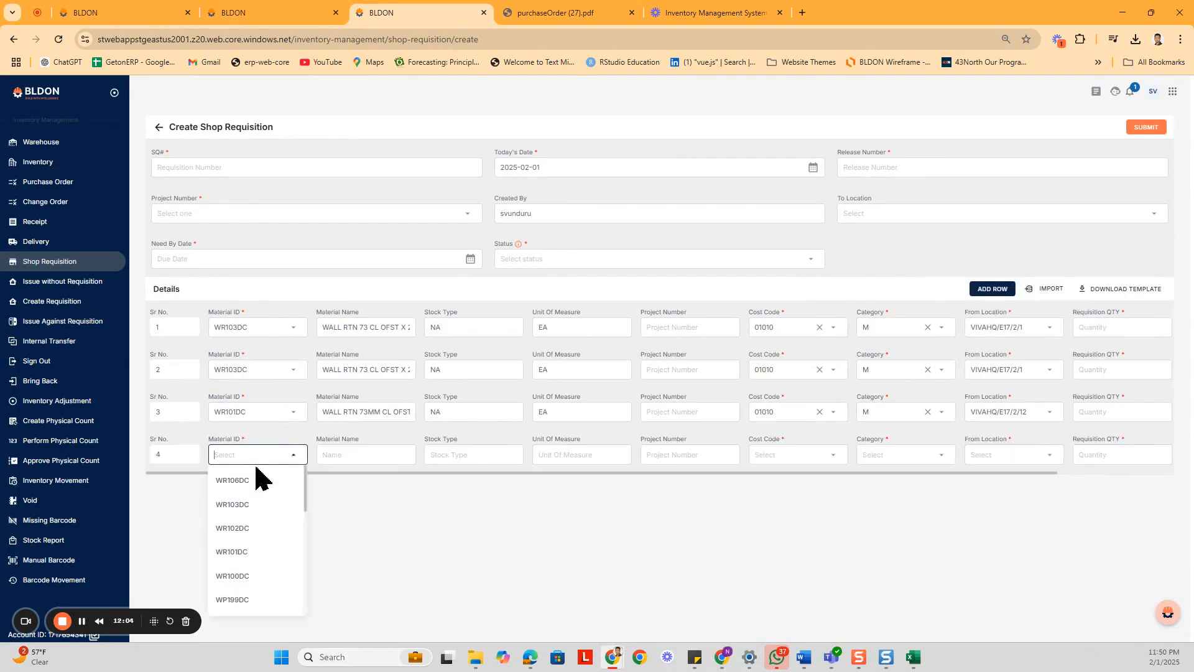
click(244, 507)
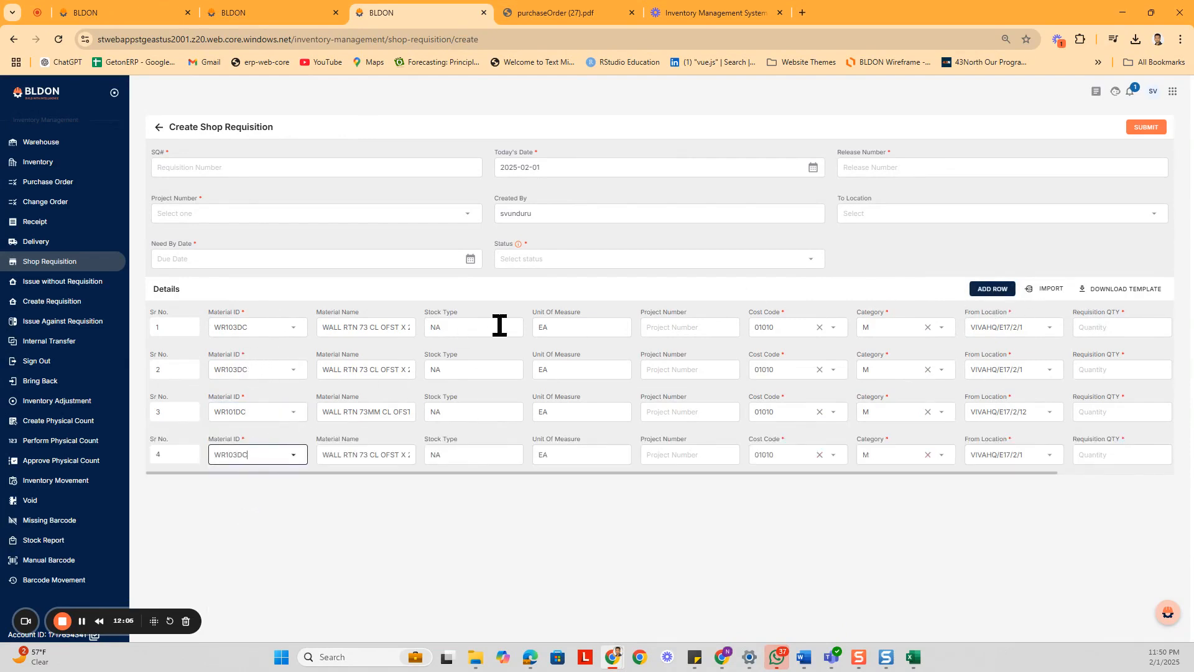
Check row 1's cost code, category and source location options, then begin its quantity
click(798, 325)
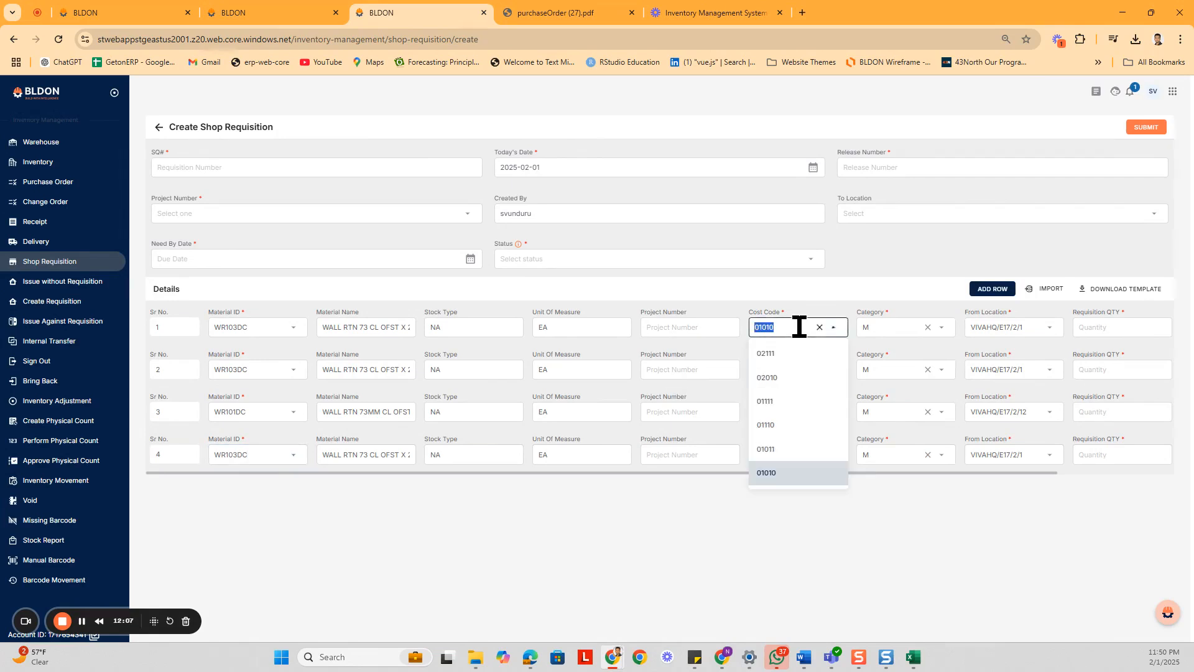
click(899, 329)
click(1022, 332)
click(757, 503)
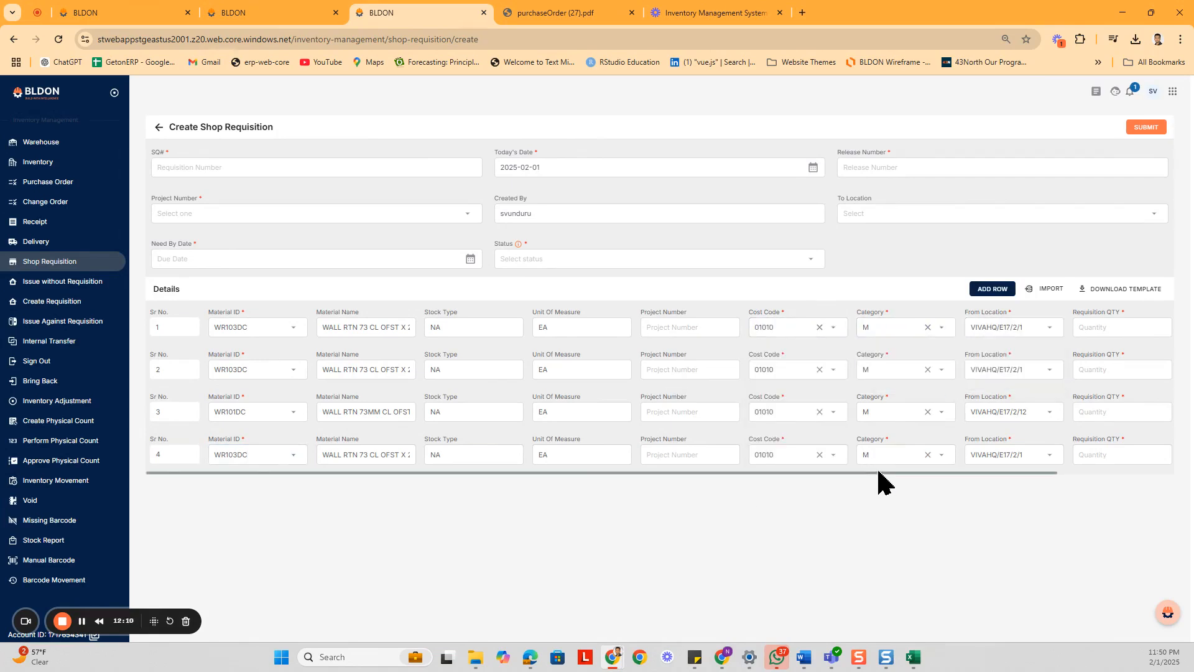
drag(879, 472, 994, 477)
click(1002, 328)
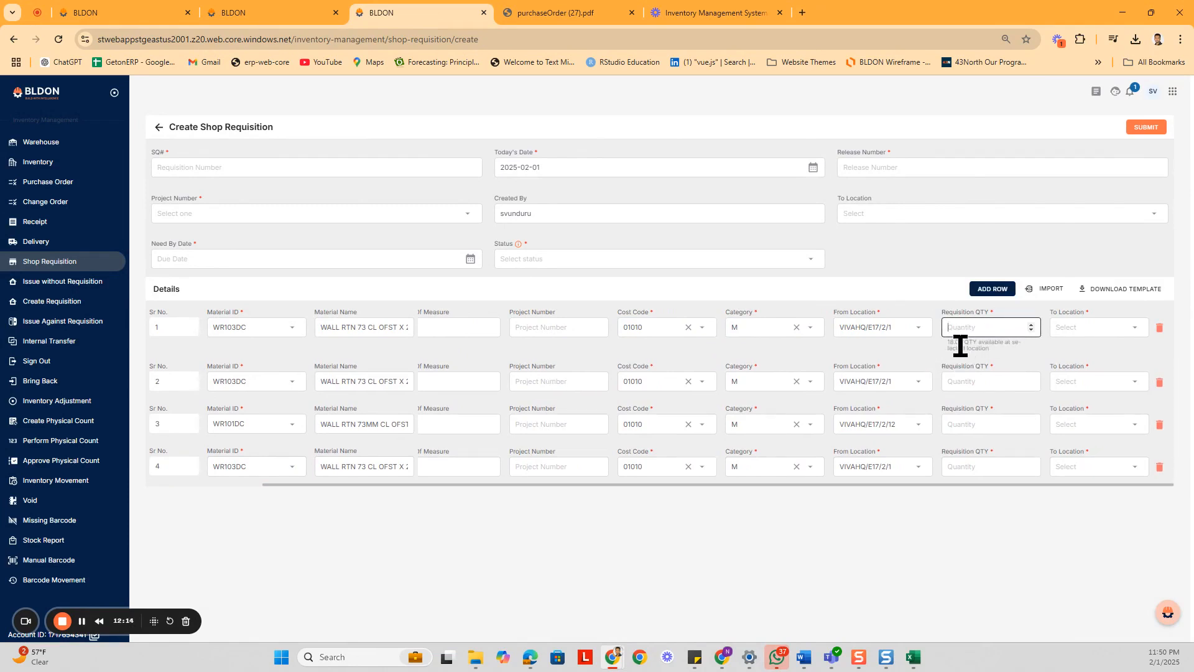
Give row 2 source location VIVAHQ/E17/L6 and a requisition quantity of 4
drag(946, 344, 981, 344)
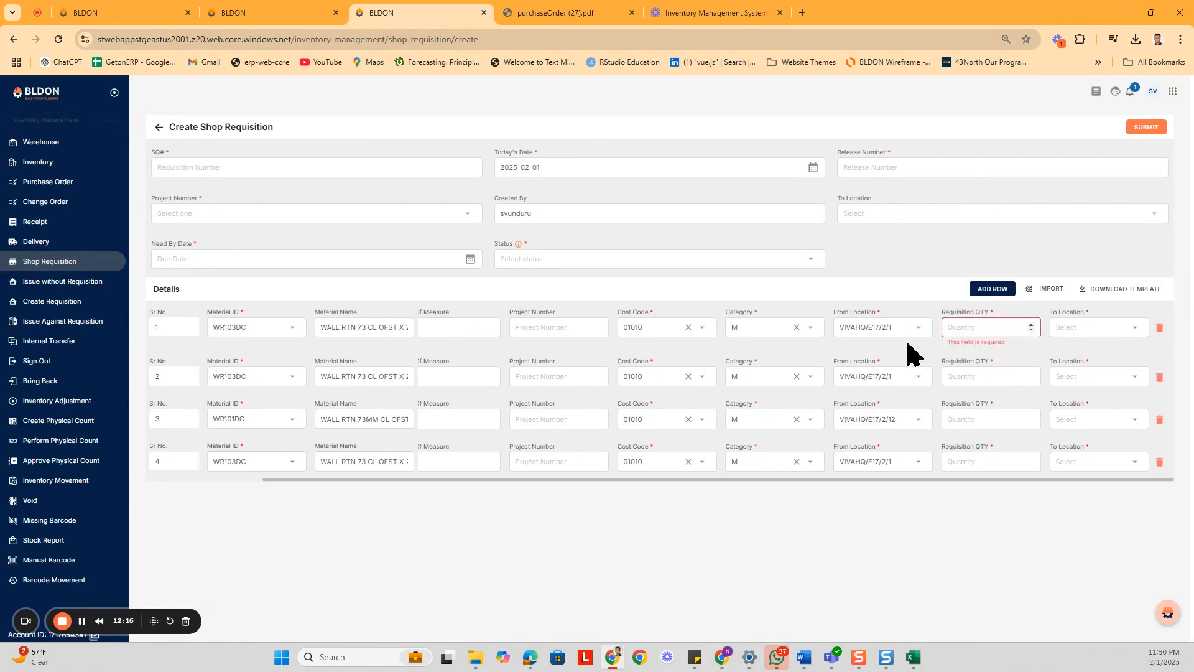
click(1069, 330)
click(978, 324)
click(955, 373)
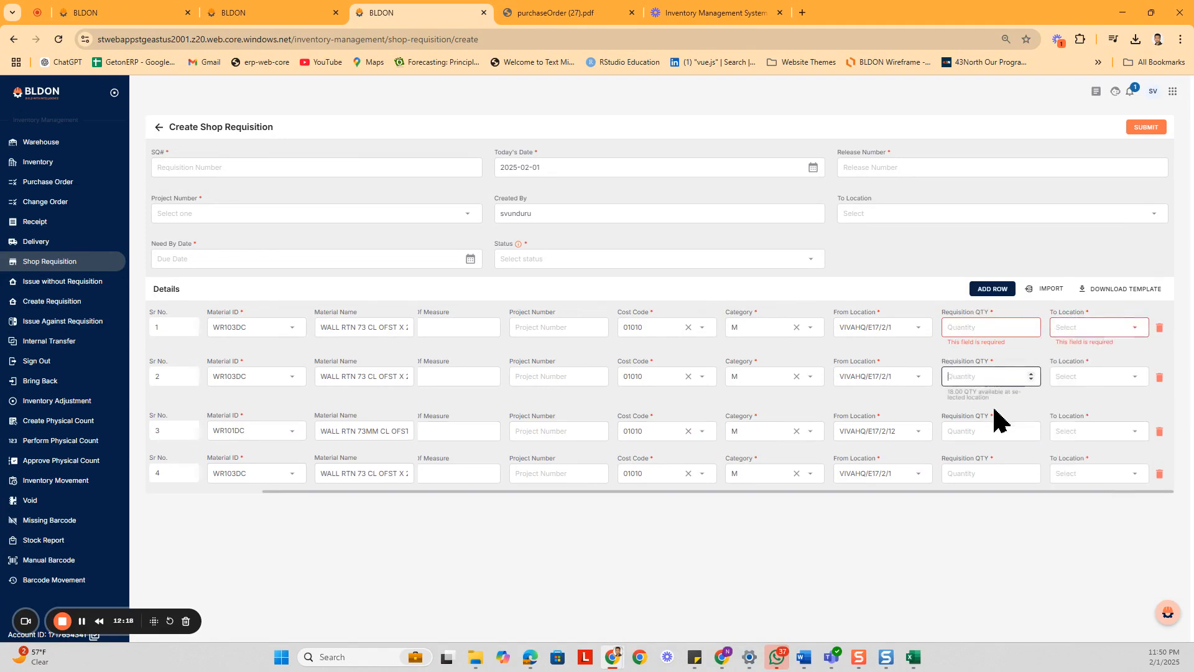
click(904, 375)
click(881, 417)
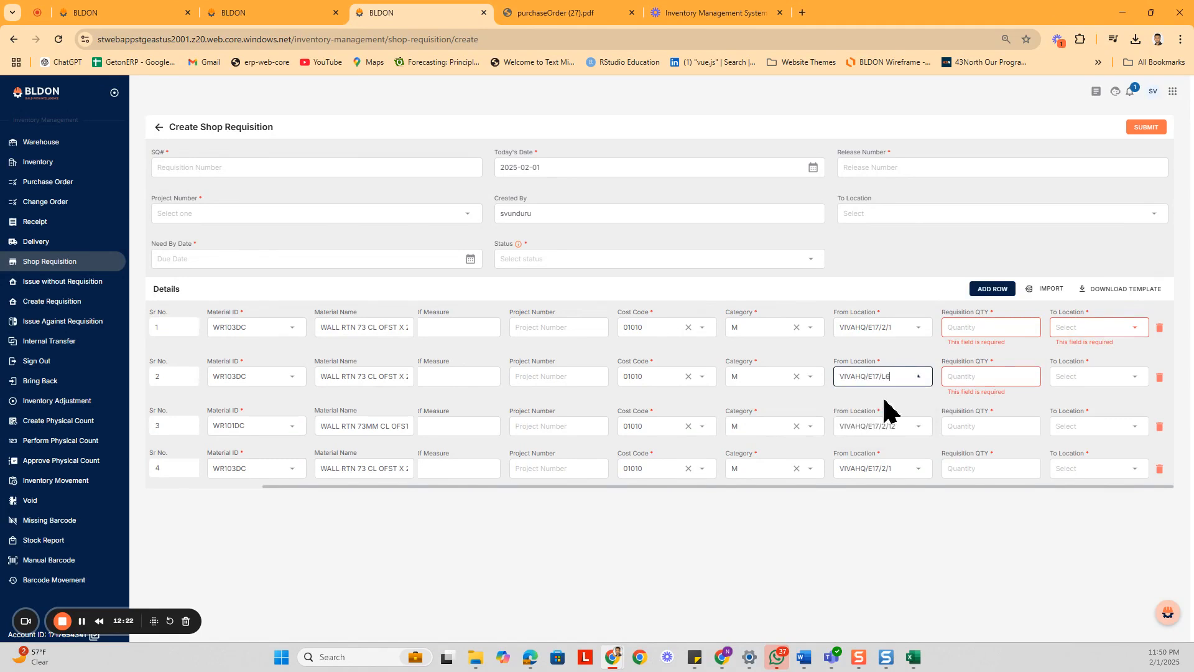
click(980, 379)
text(4)
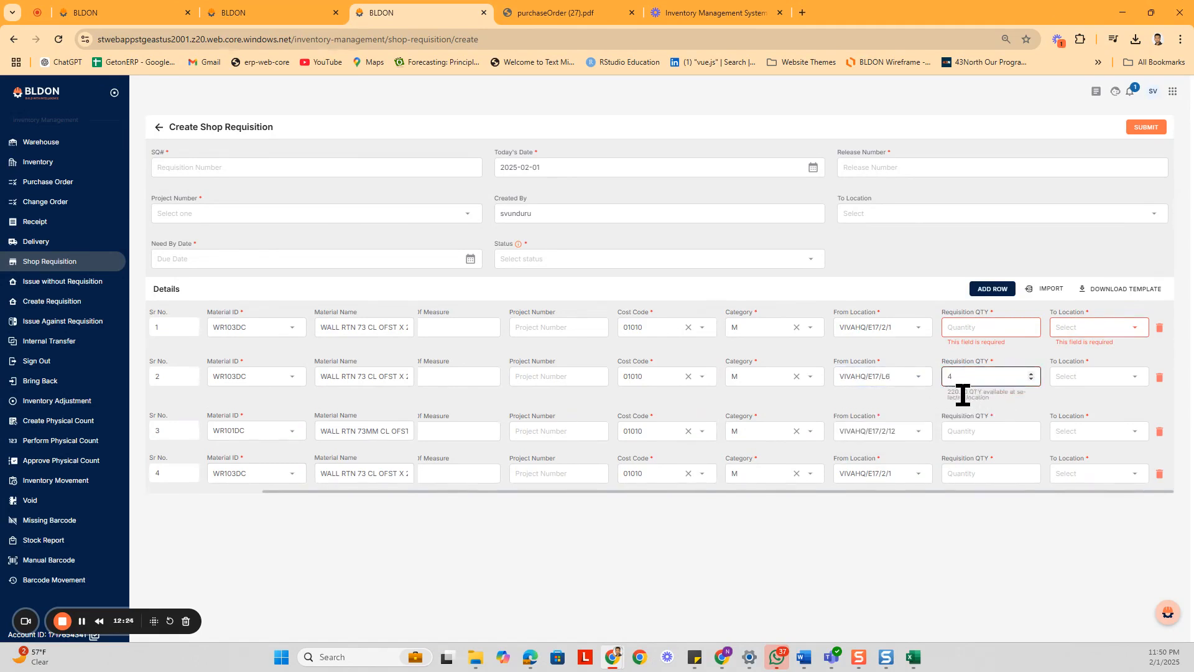
Try VIVAHQ/E17/2/1 as row 2's source, then revert it to VIVAHQ/E17/L6
click(898, 376)
click(874, 420)
click(996, 382)
click(901, 376)
click(880, 415)
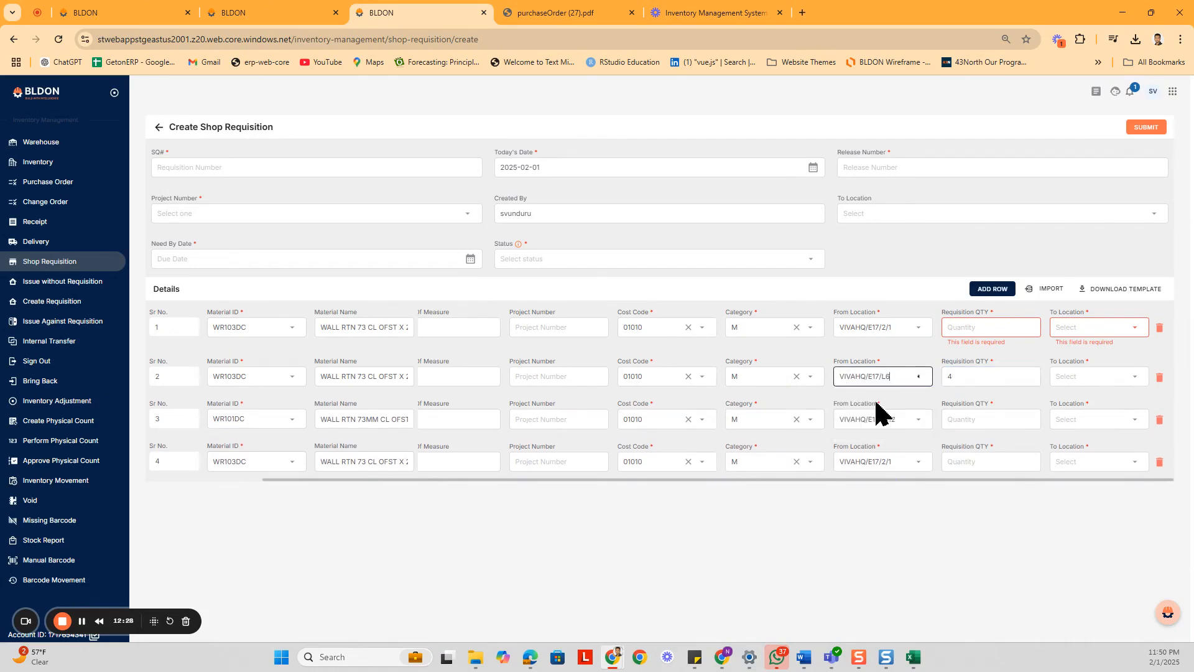
click(976, 376)
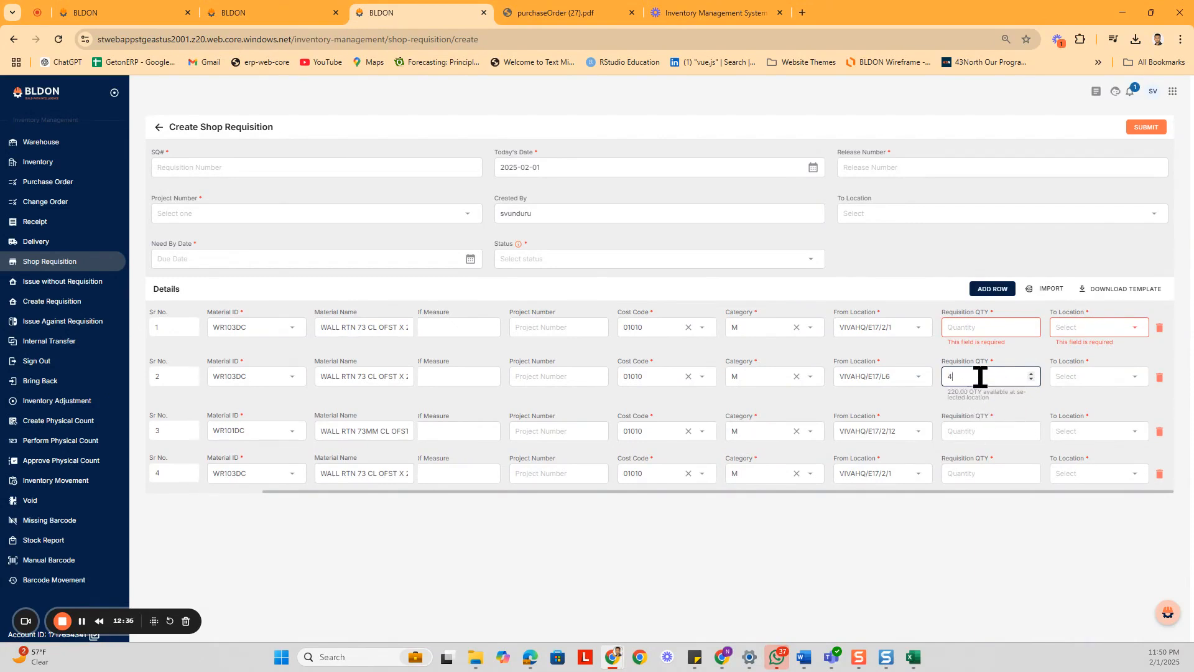
Delete the three extra lines and request 20 on row 1
click(1160, 330)
click(1160, 329)
click(1158, 376)
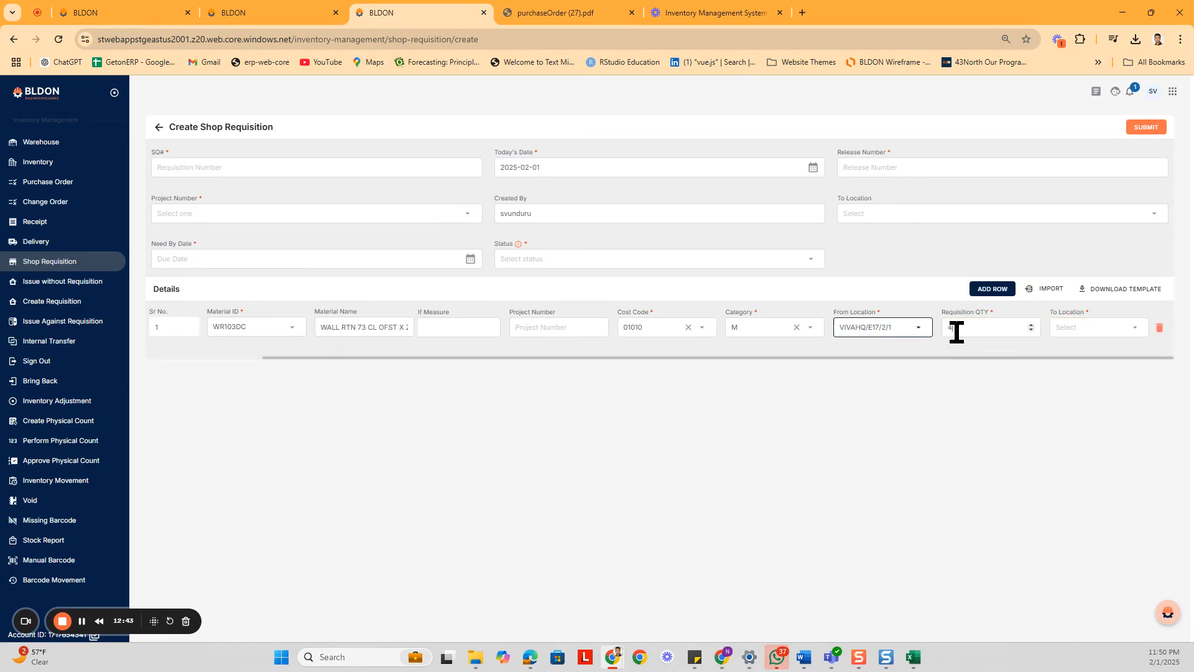
click(957, 332)
text(20)
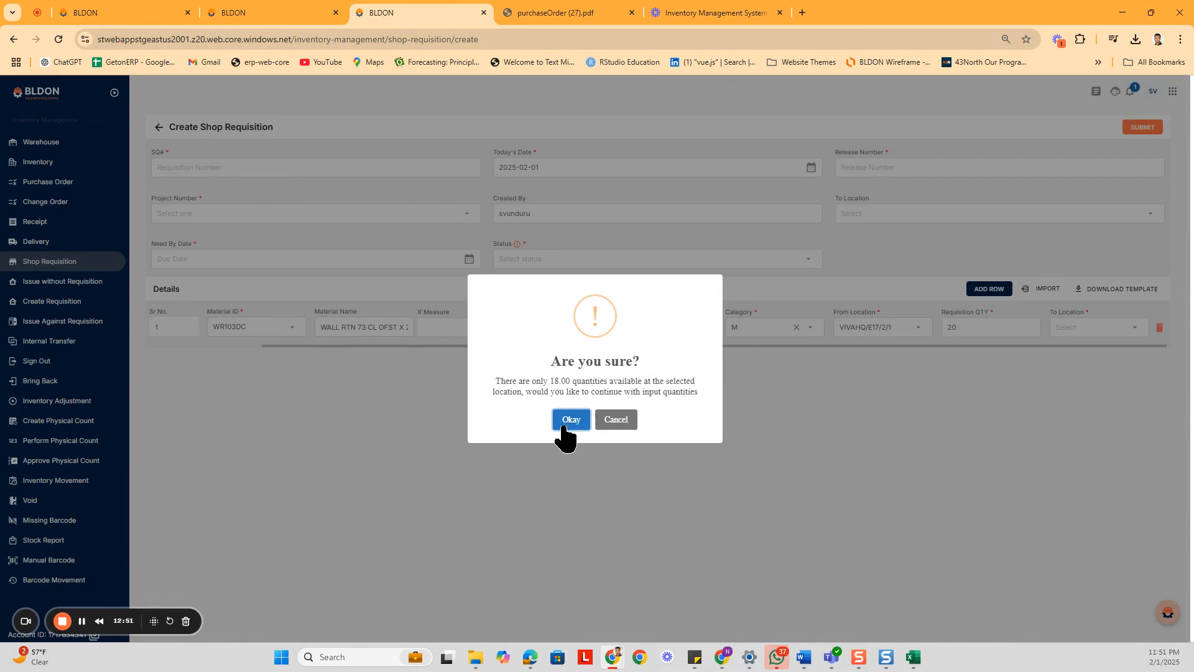
Accept the only-18-available warning and set the destination to VIVAHQ/SR9/Y8
click(567, 420)
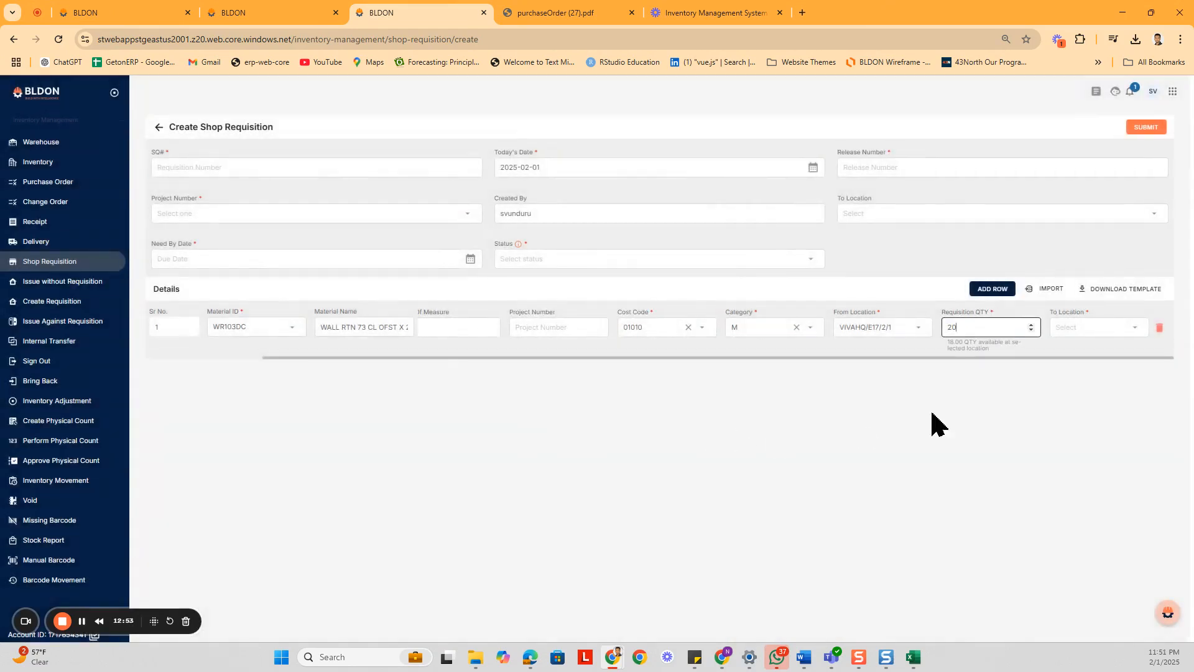
click(1101, 328)
click(1057, 351)
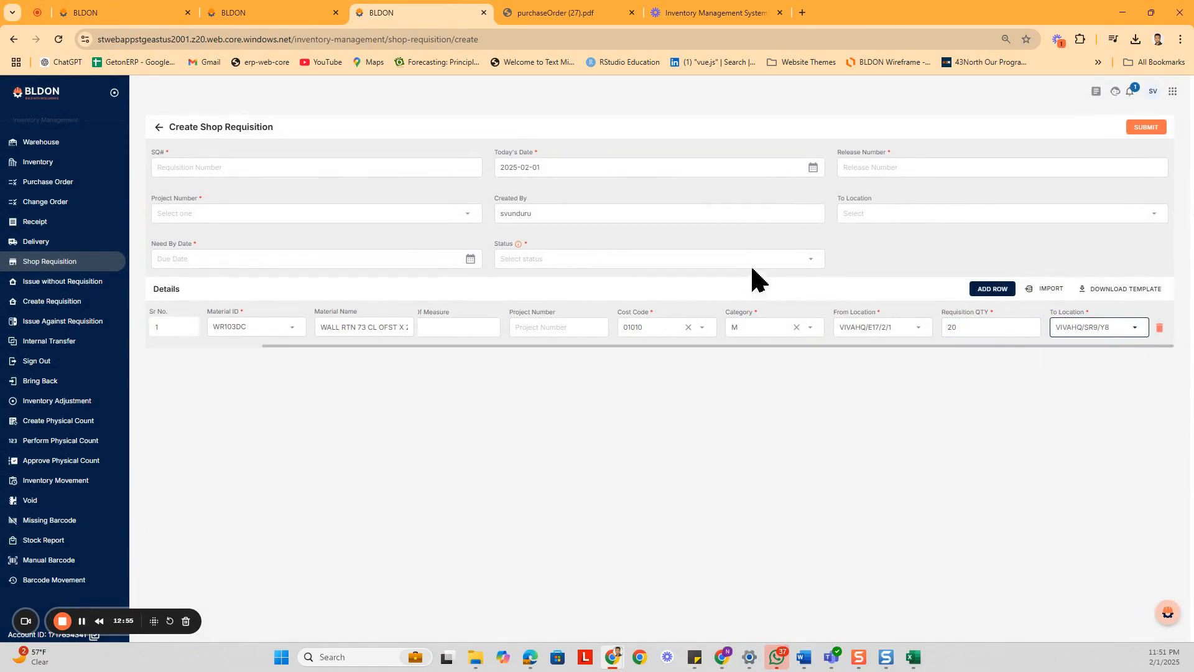
Enter SQ# 456, release MP2, need-by February 13, status In Process, and submit
click(291, 166)
text(456)
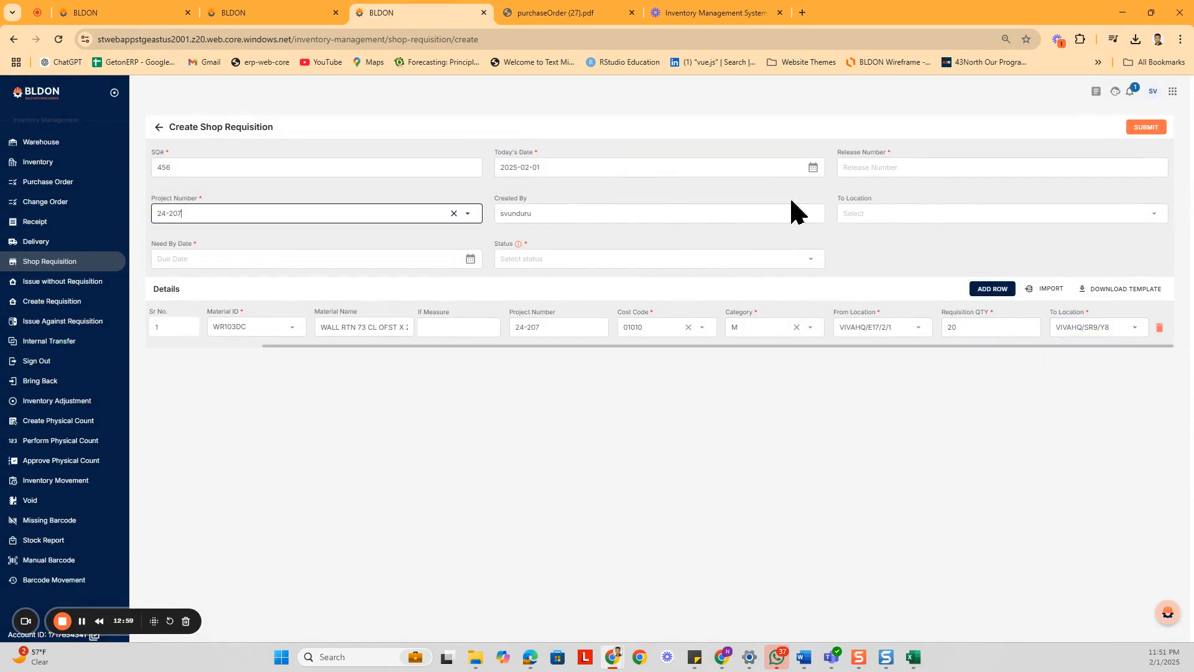
click(920, 167)
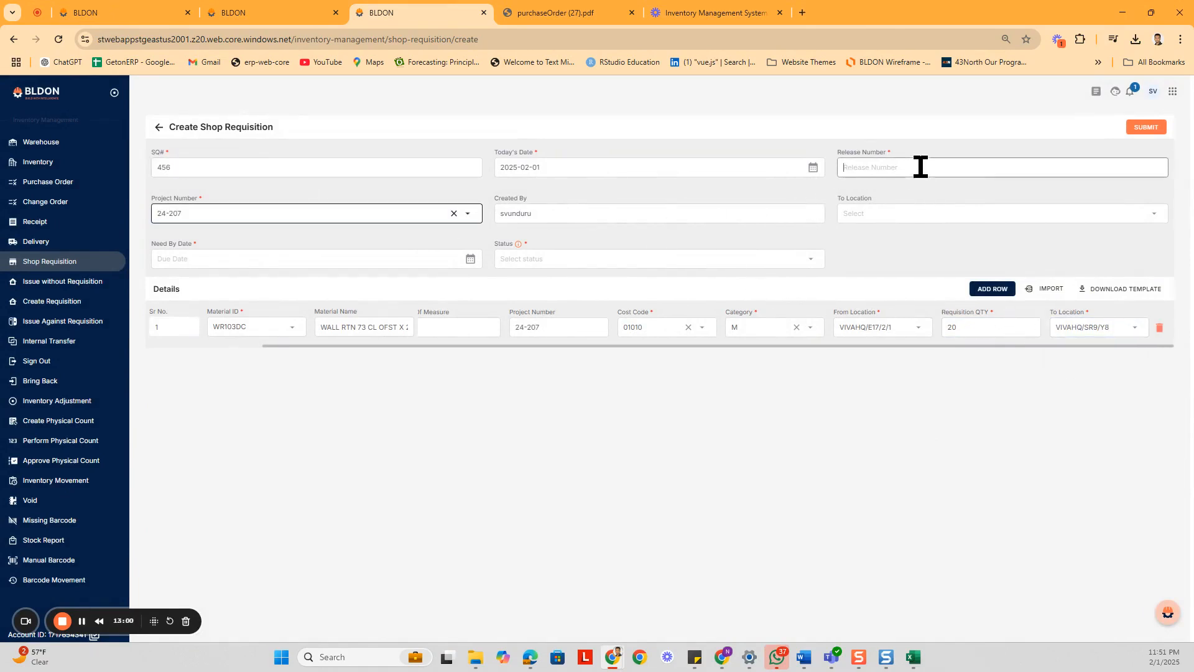
text(MP2)
click(303, 261)
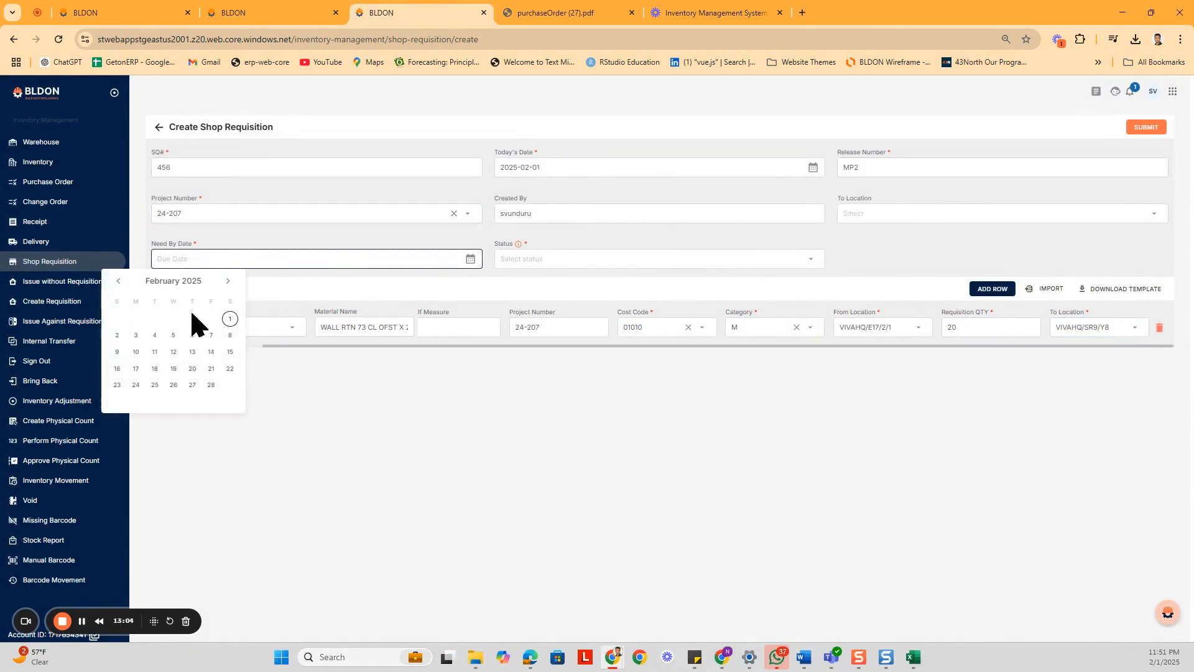
click(193, 352)
click(619, 260)
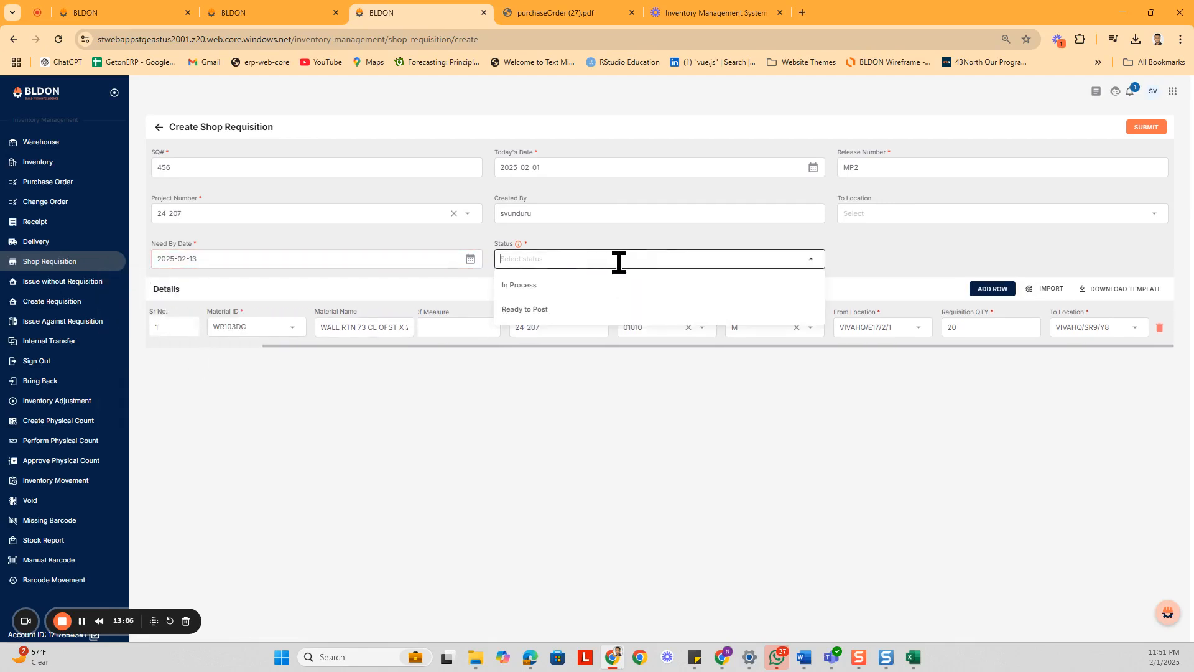
click(551, 286)
click(1141, 128)
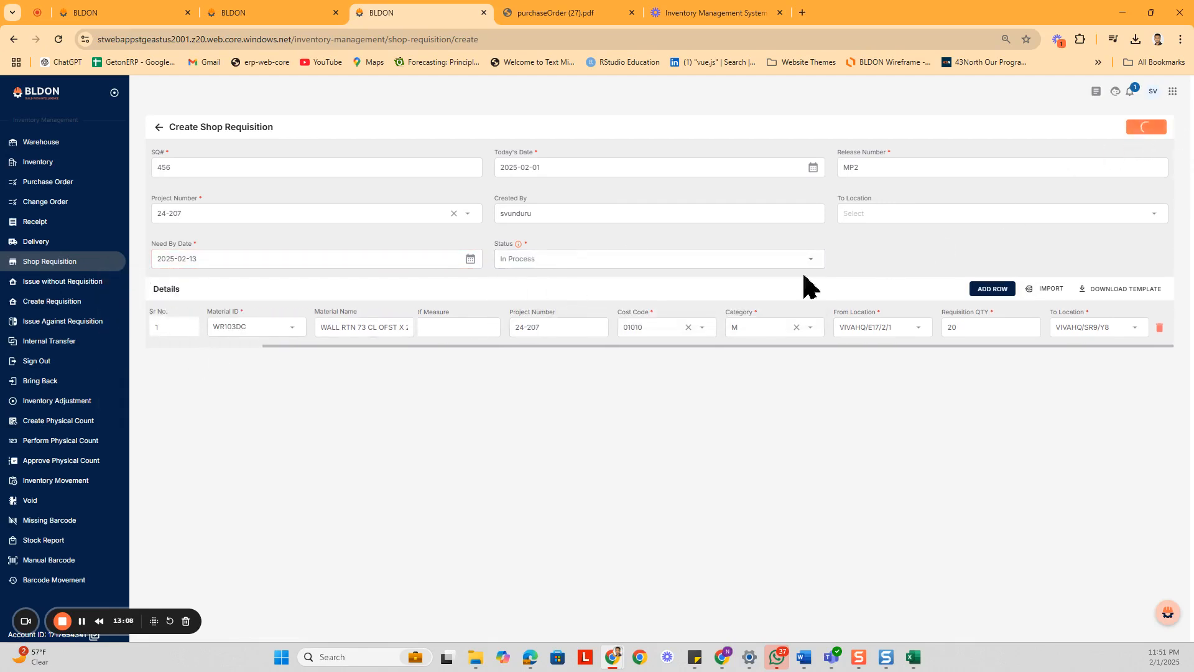
Post requisition 456 with a submit date of February 1, 2025
click(1115, 128)
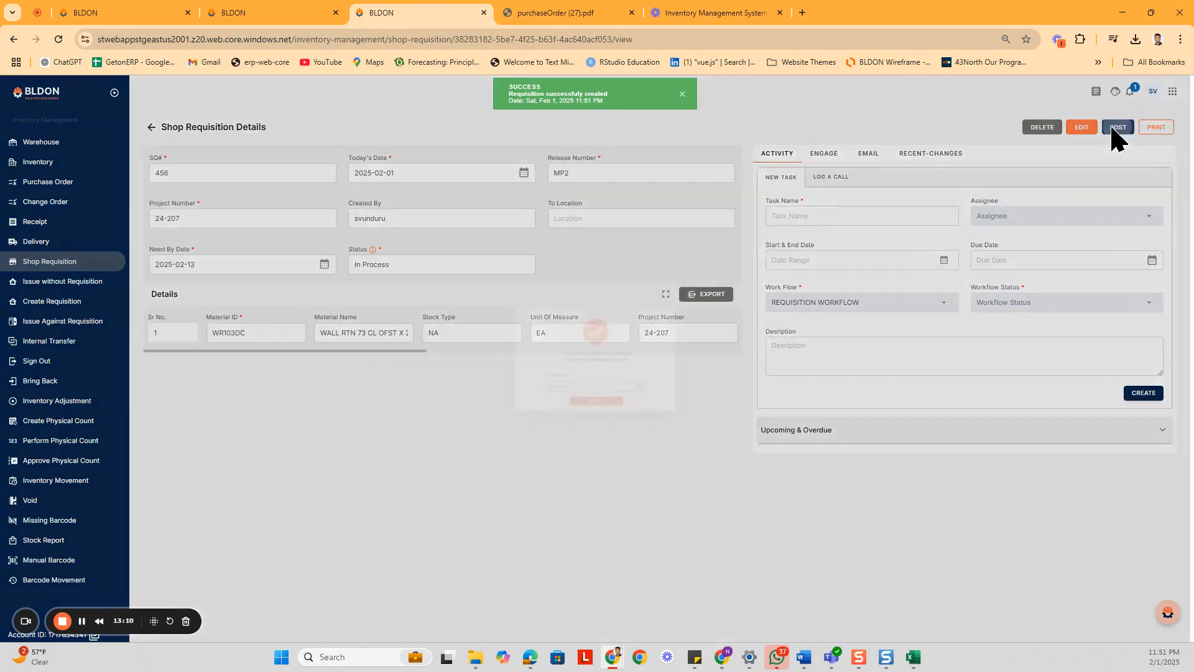
click(653, 405)
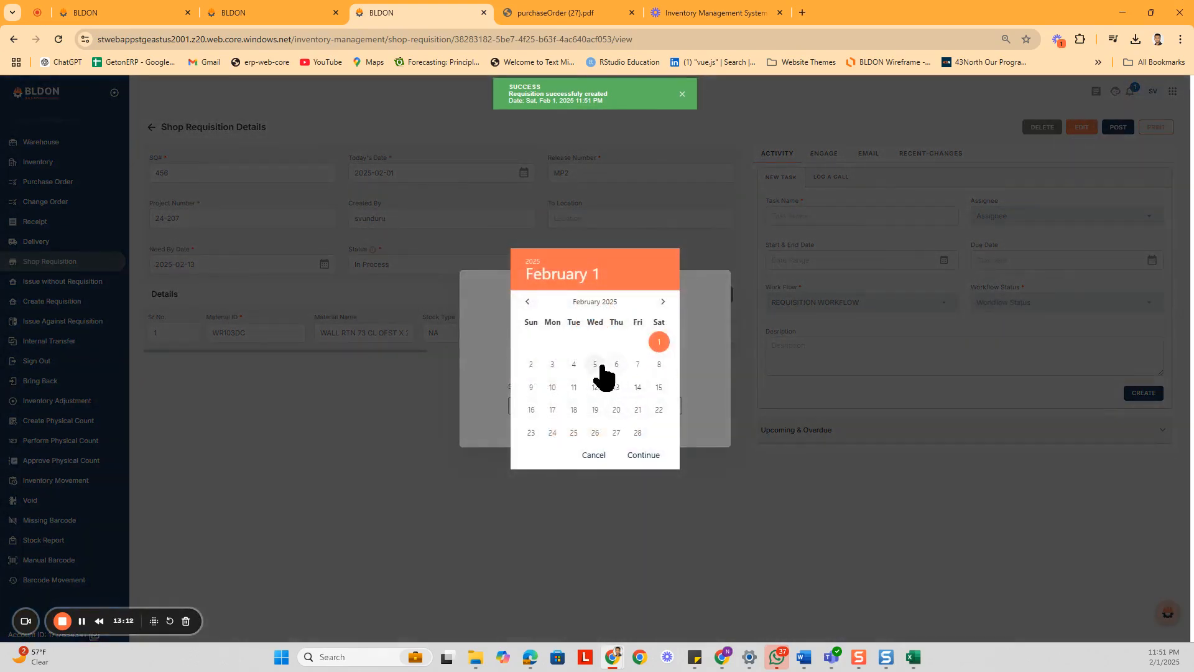
click(658, 343)
click(643, 456)
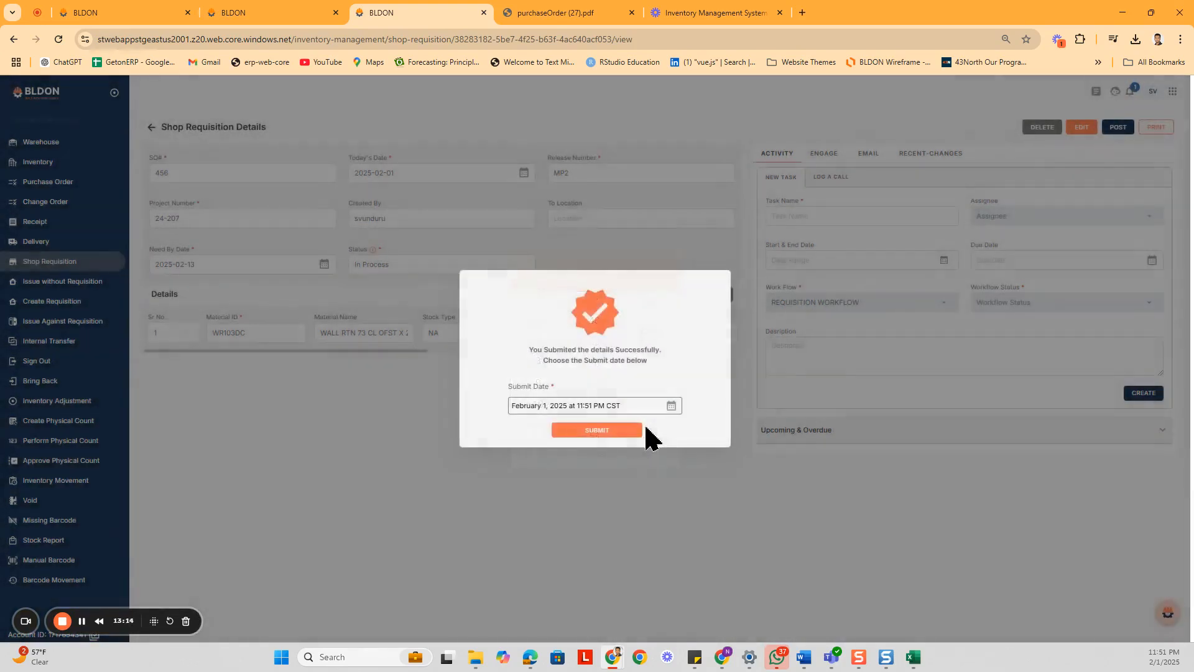
click(626, 430)
click(653, 405)
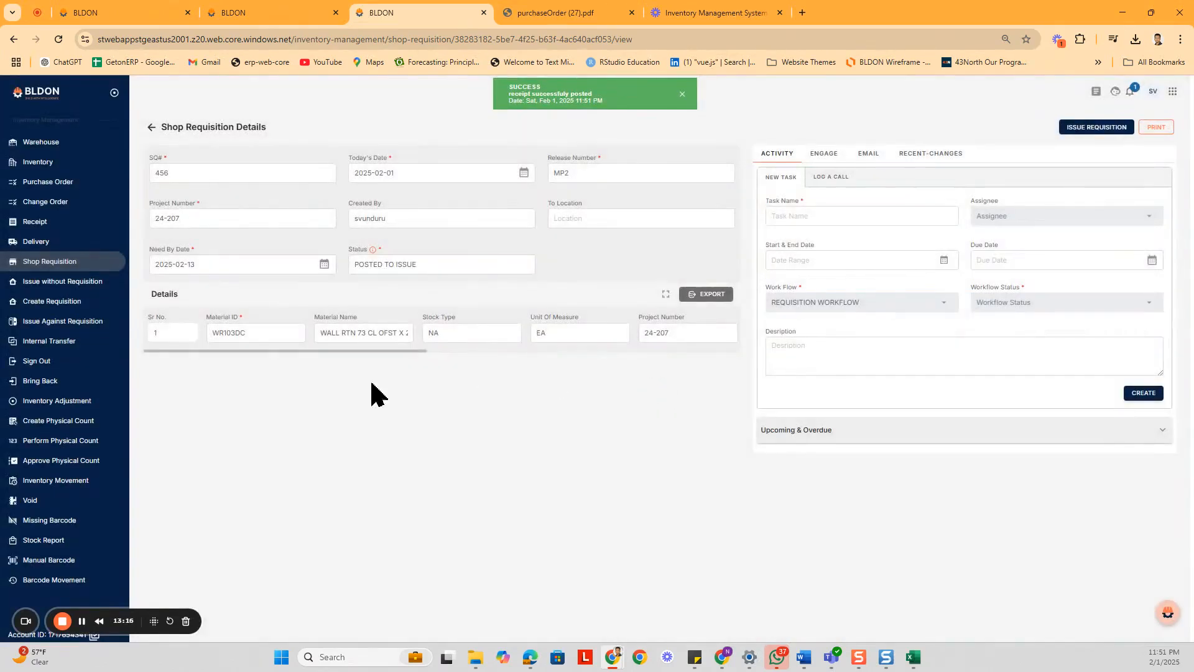
Review the posted requisition's line and begin issuing stock against it
drag(356, 352, 584, 359)
drag(603, 334, 556, 326)
drag(275, 327, 206, 332)
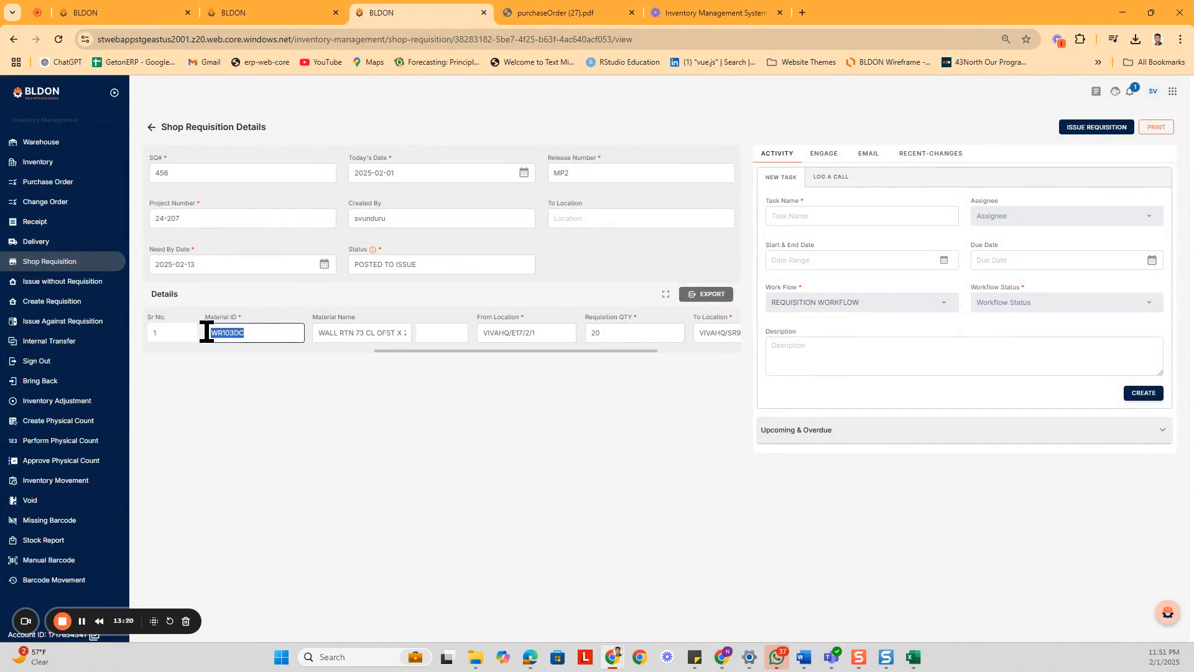
click(1092, 131)
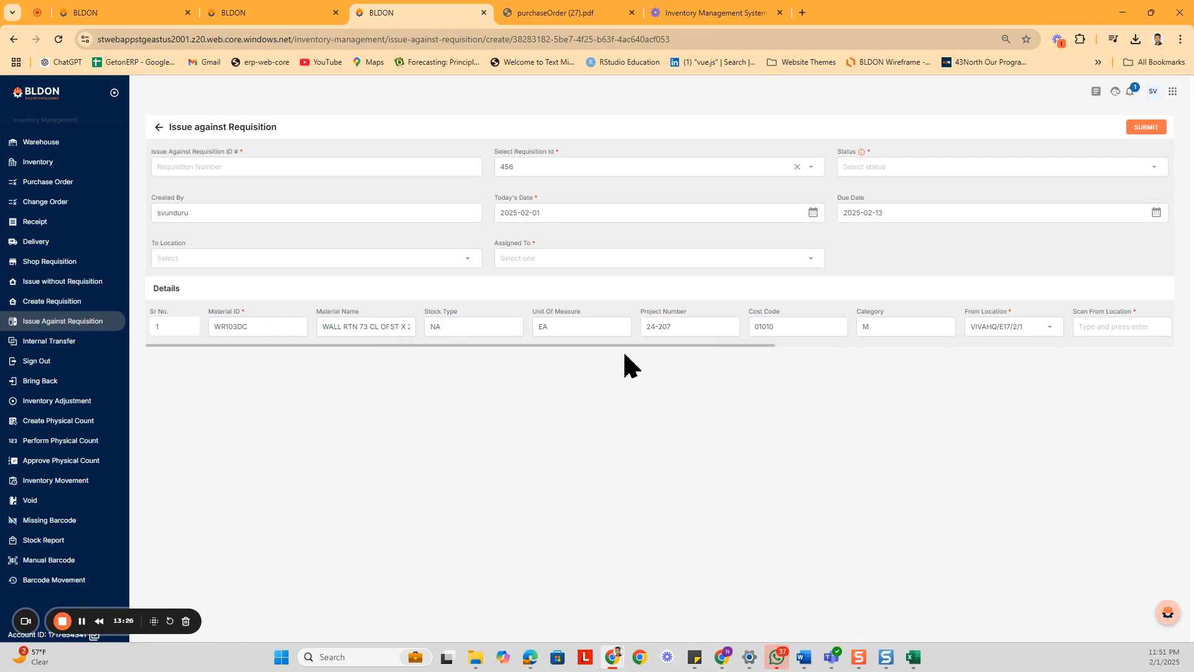
Set the line's Total Pulled Quantity to 18
drag(685, 344, 887, 364)
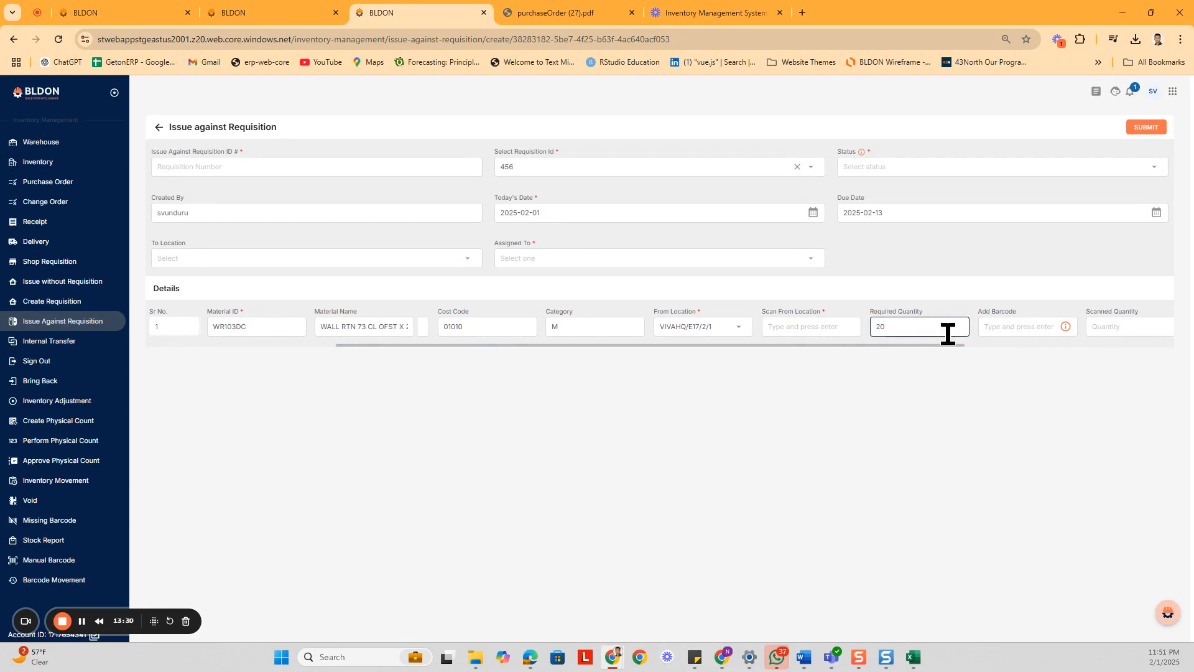
click(1017, 328)
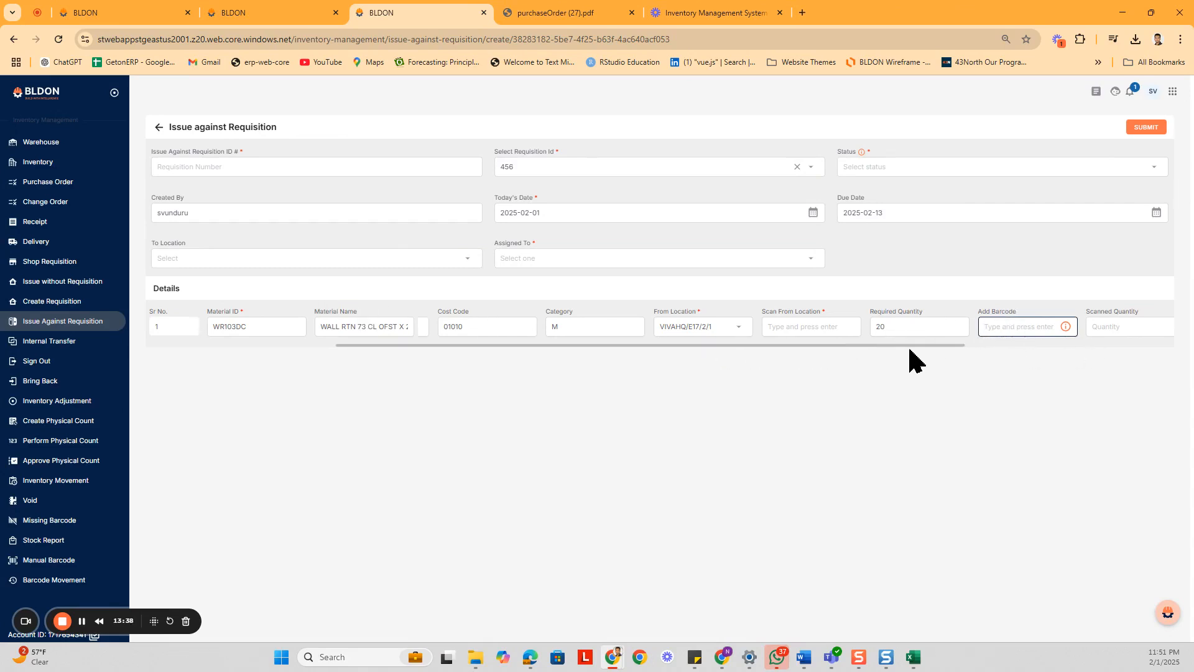
drag(913, 346, 1058, 353)
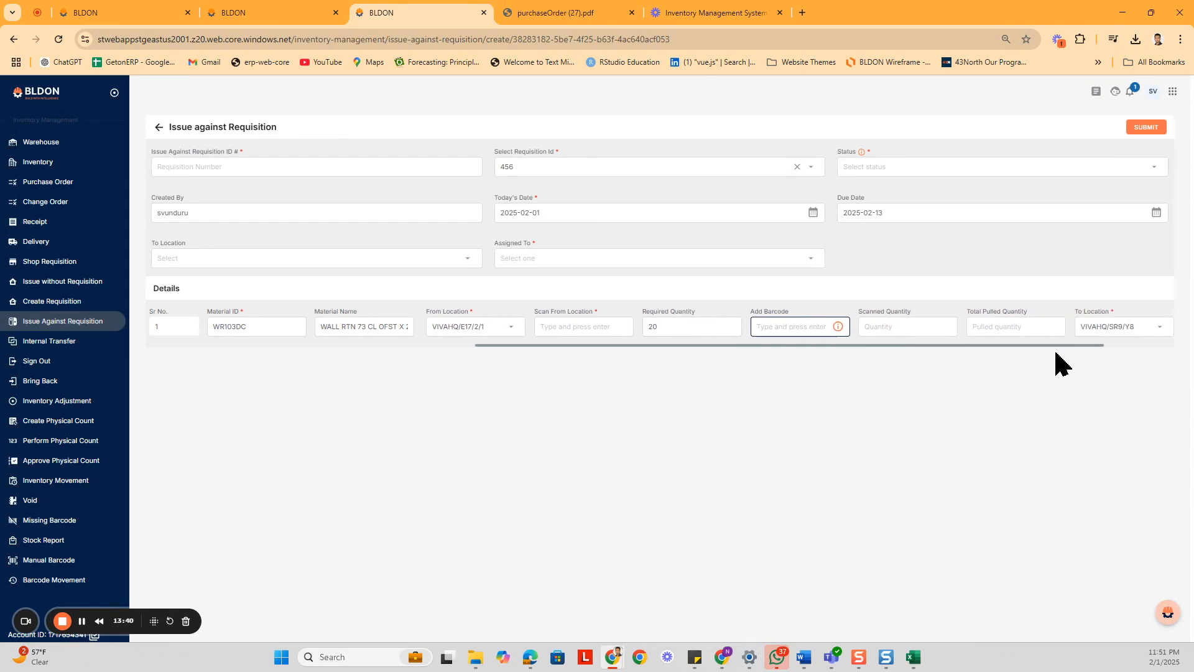
click(997, 328)
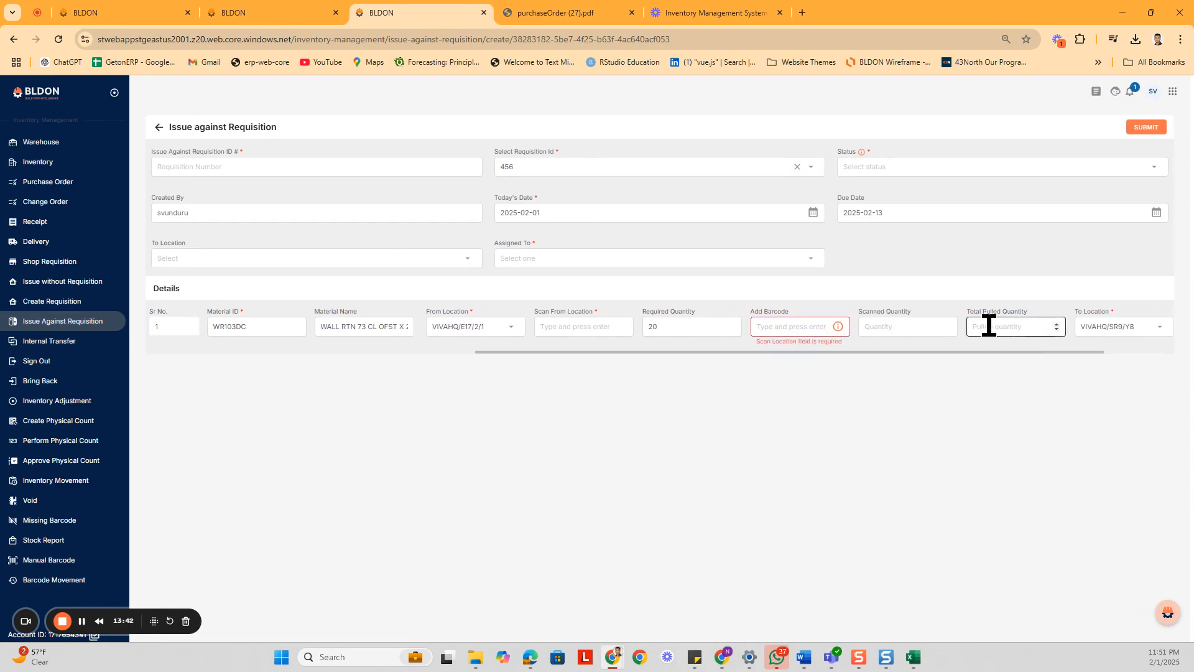
text(18)
click(833, 388)
Fill the Scan From Location with VIVAHQ/E17/2/1 to match the source location
click(706, 328)
click(566, 325)
click(896, 328)
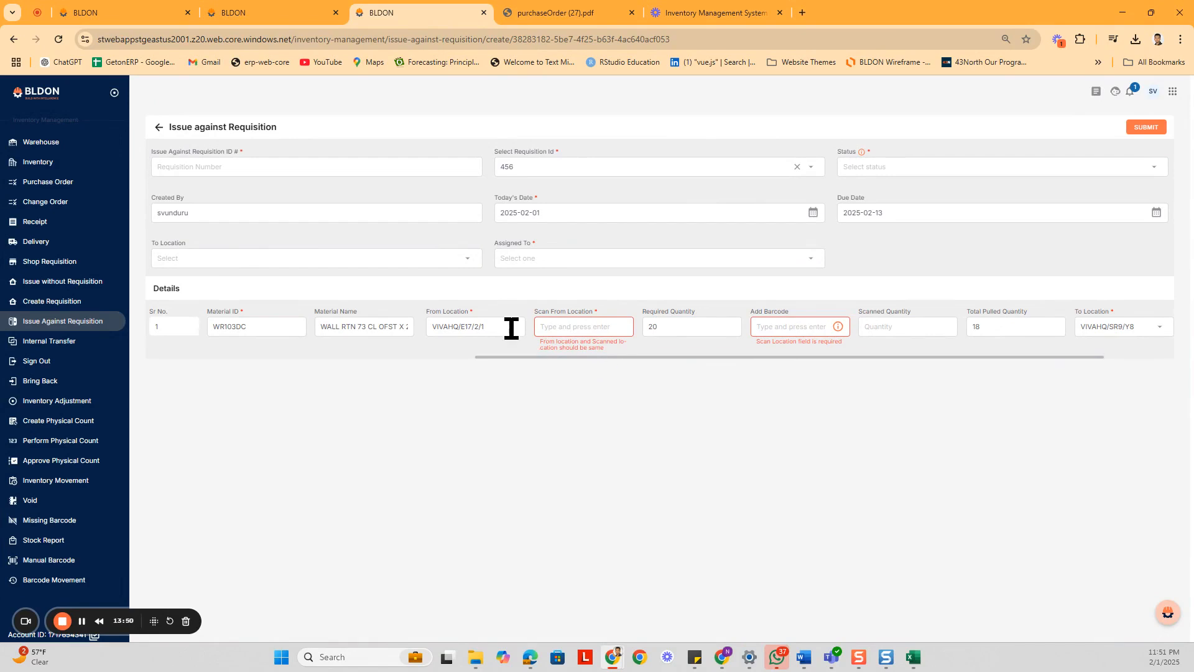
click(482, 330)
key(ctrl+c)
click(576, 328)
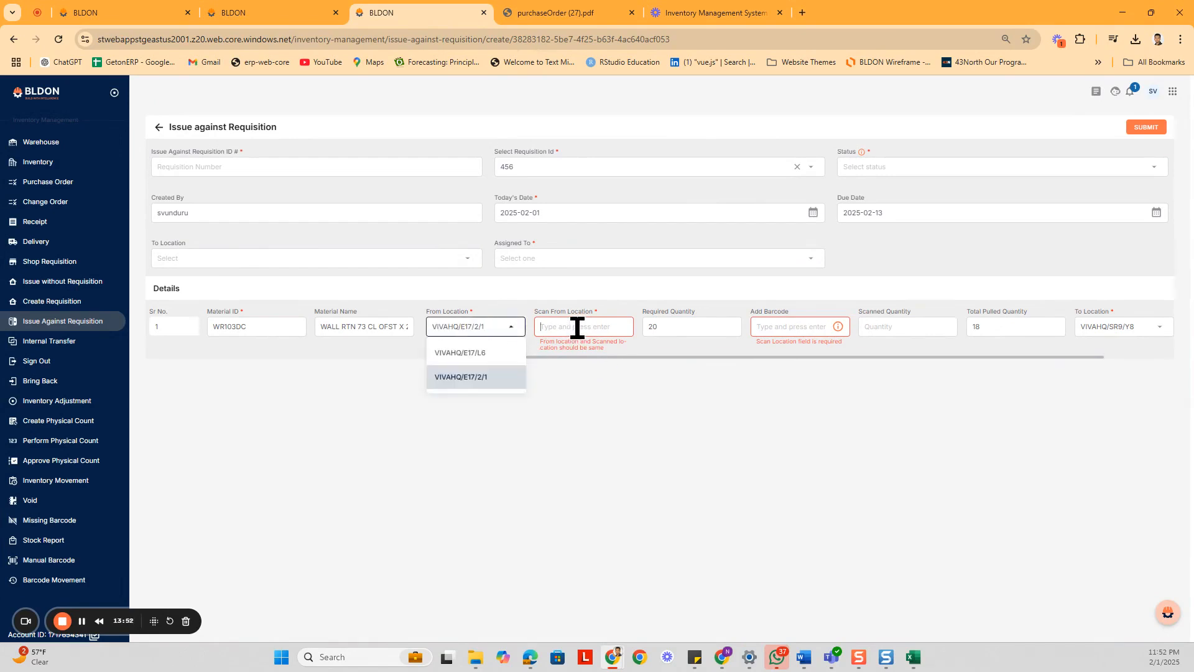
key(ctrl+v)
click(556, 361)
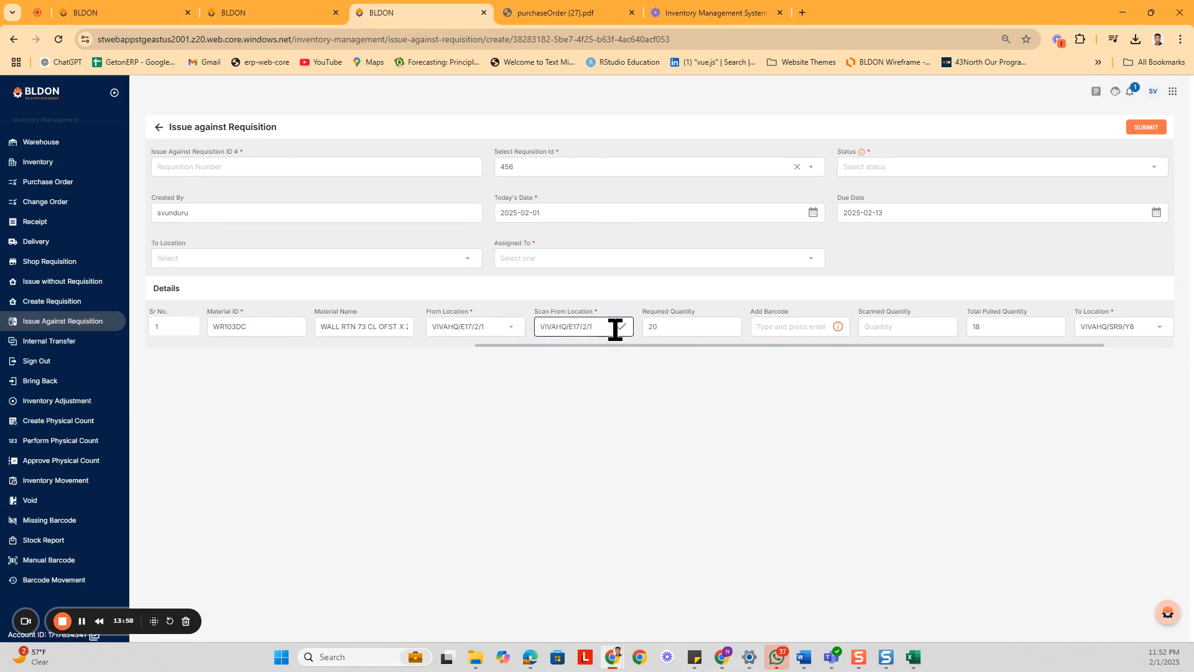
key(BackSpace)
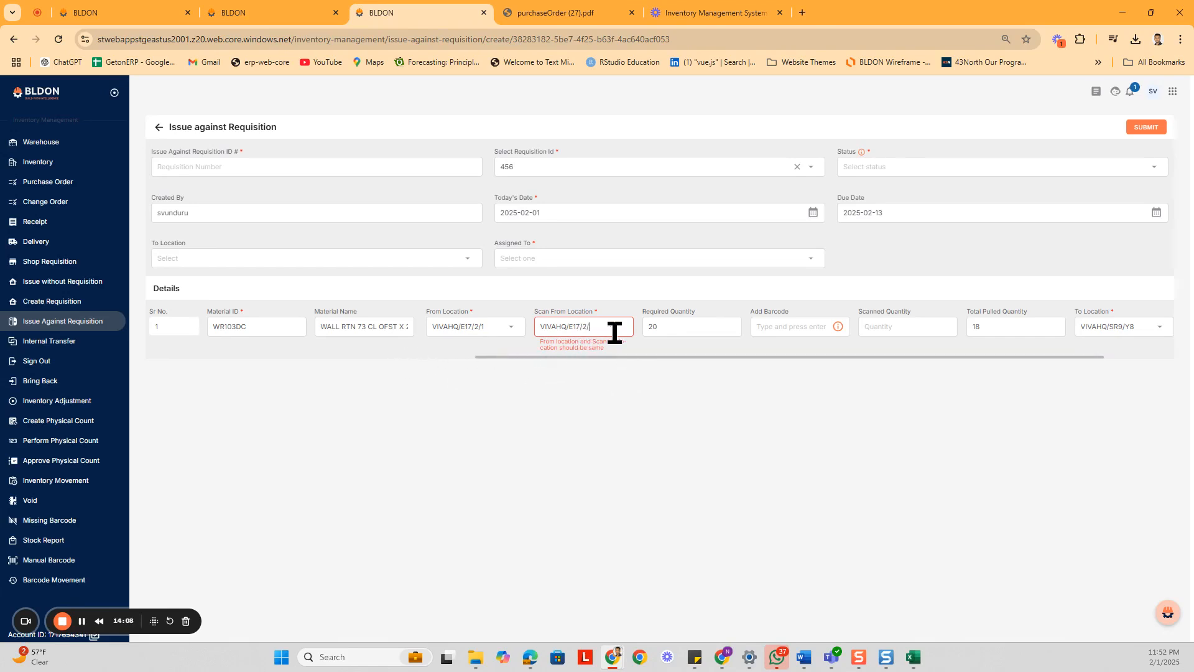
text(1)
click(777, 330)
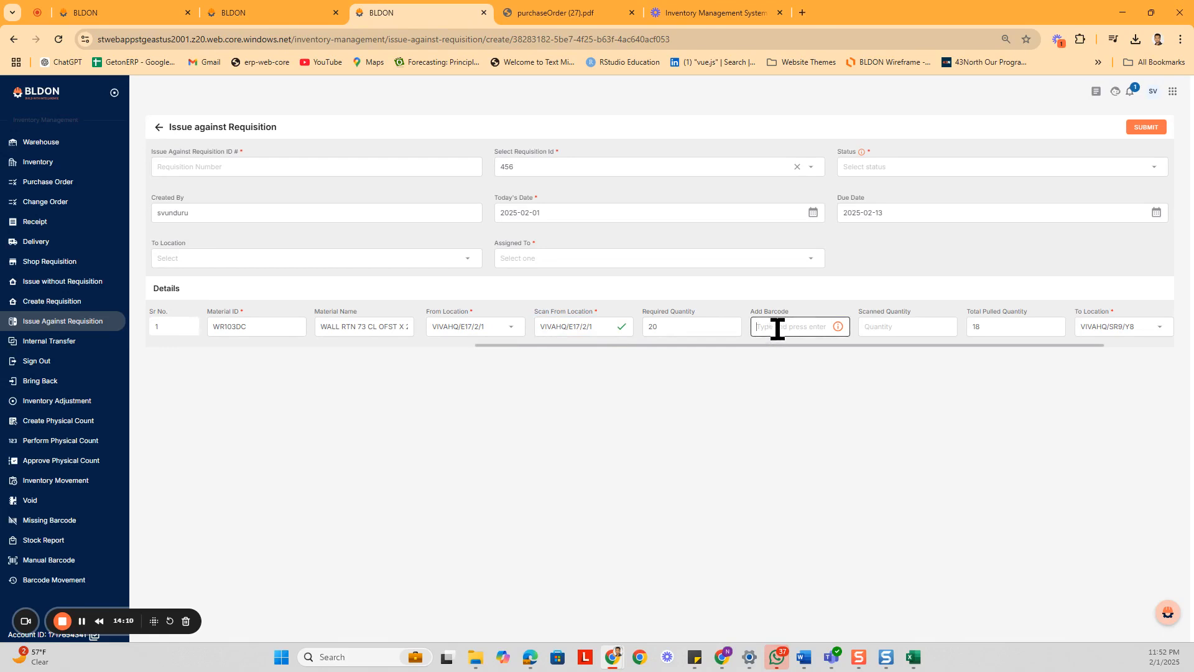
click(294, 326)
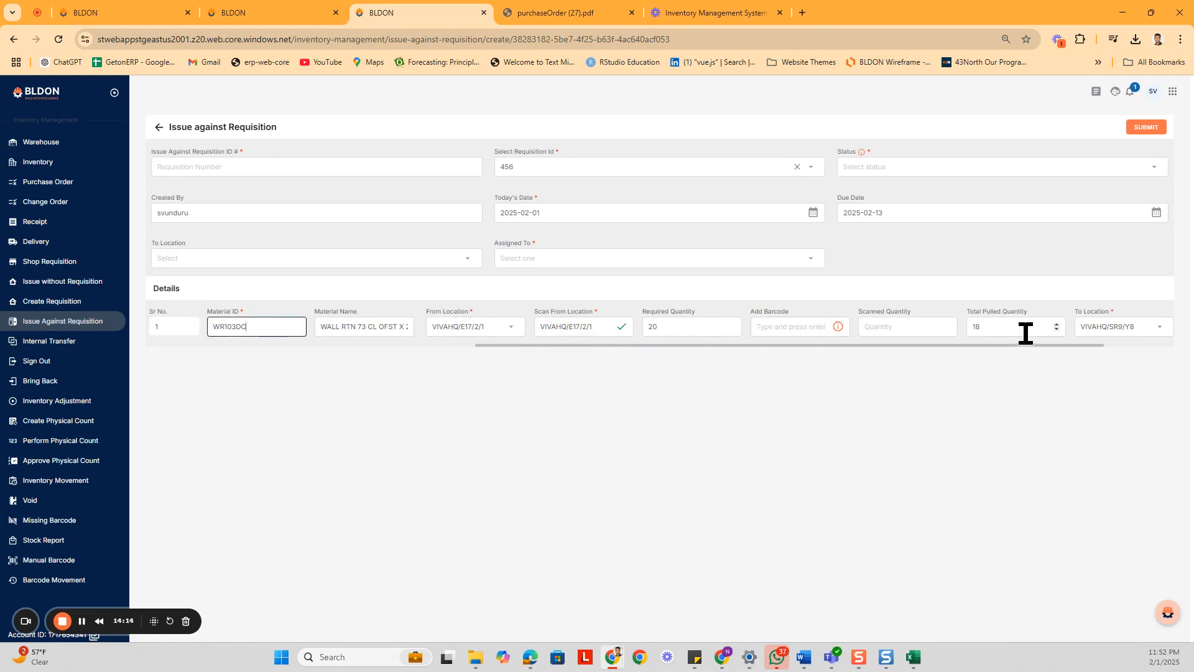
Save the issue with ID 34, status In Process, assigned to a user
click(1157, 128)
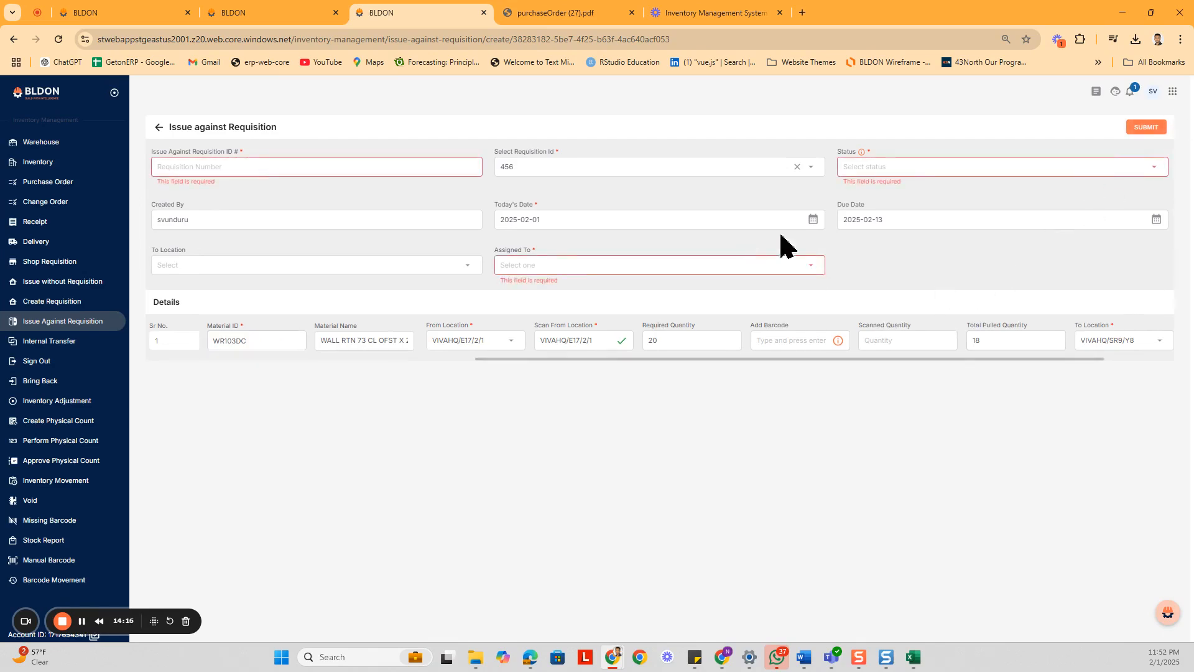
click(881, 158)
click(877, 192)
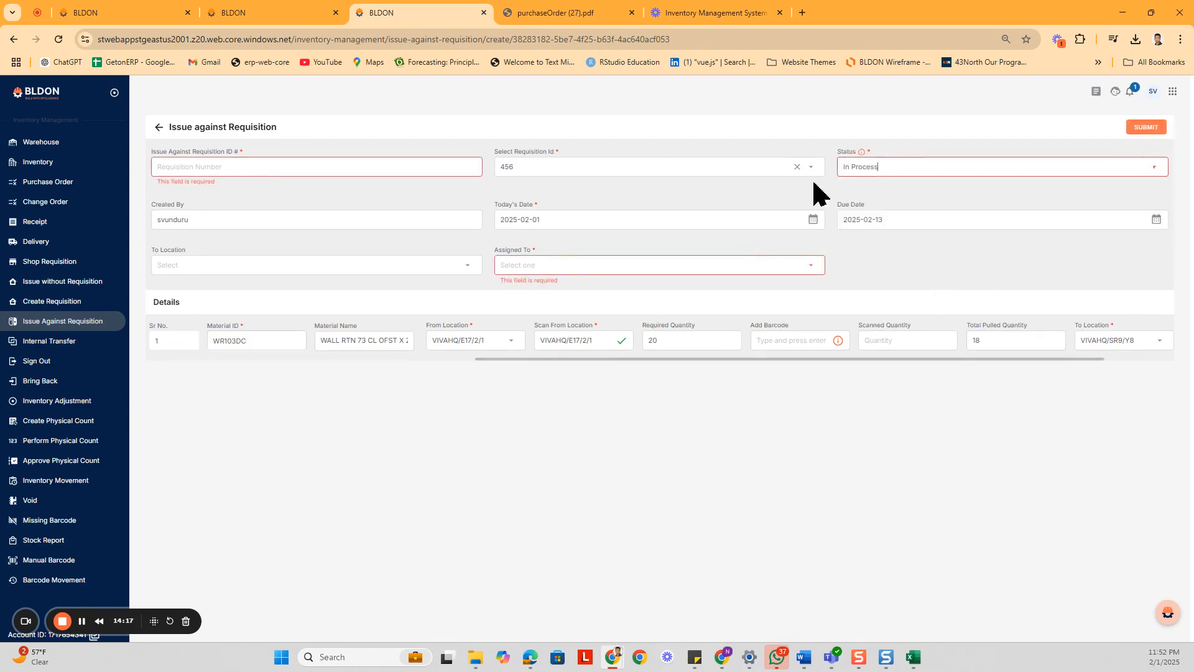
click(339, 163)
text(34)
click(547, 260)
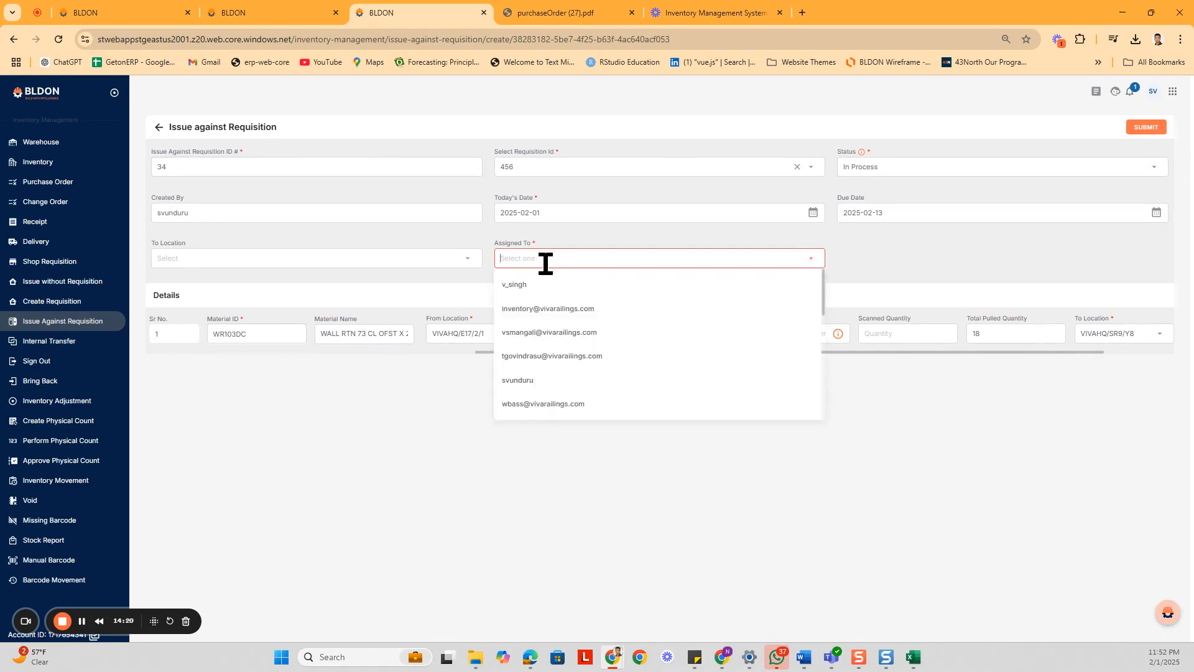
click(535, 285)
click(1148, 127)
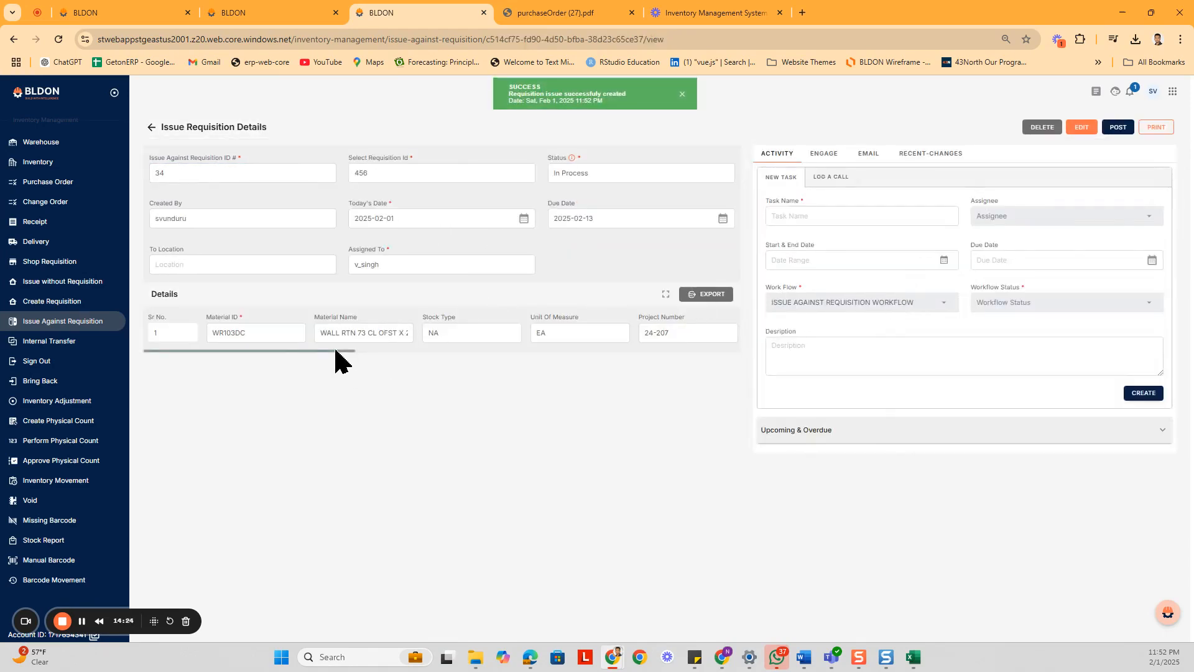
Post issue 34 with a submit date of February 1 and confirm
drag(336, 352, 754, 394)
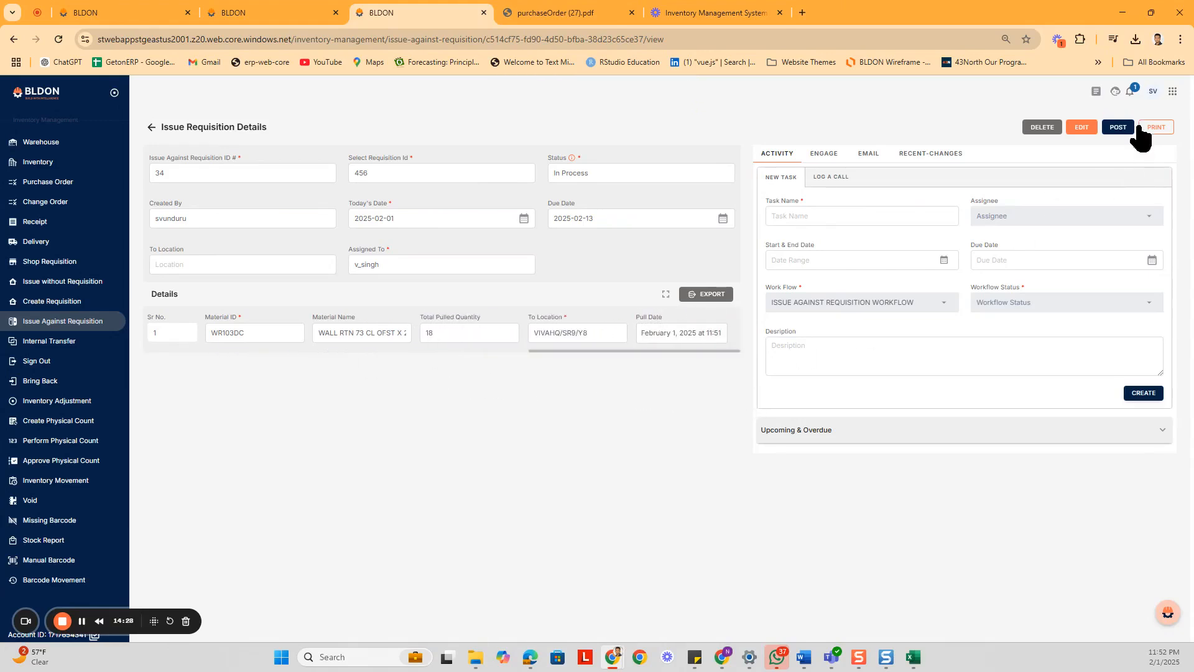
click(1120, 127)
click(622, 403)
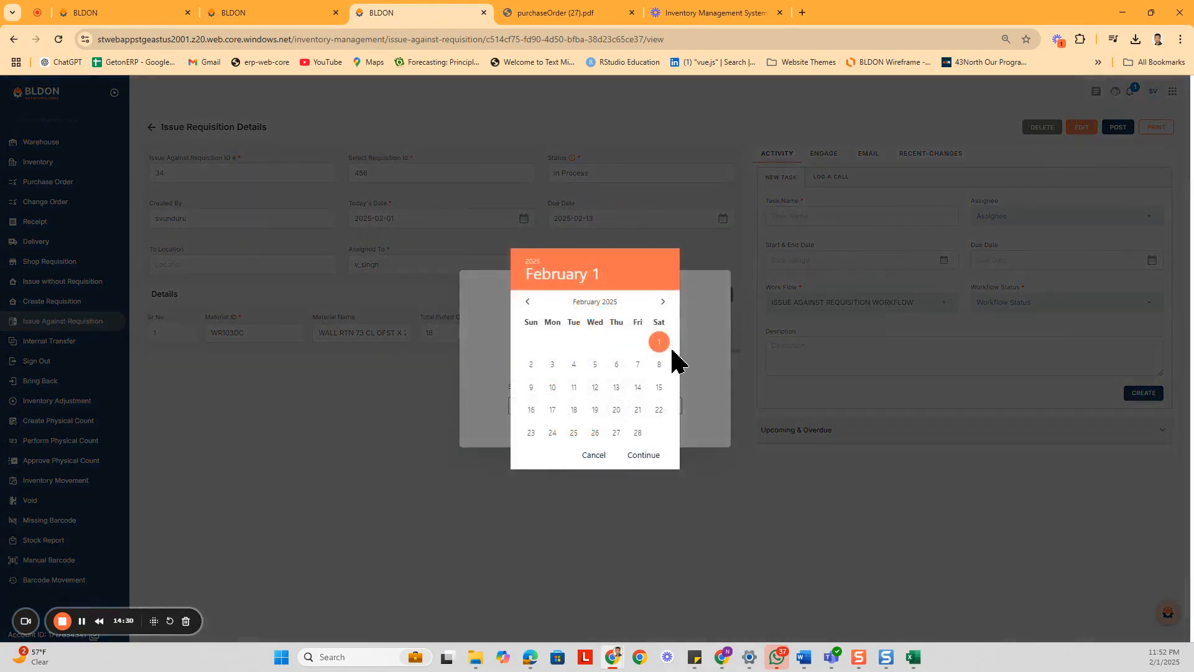
click(659, 342)
click(644, 454)
click(630, 433)
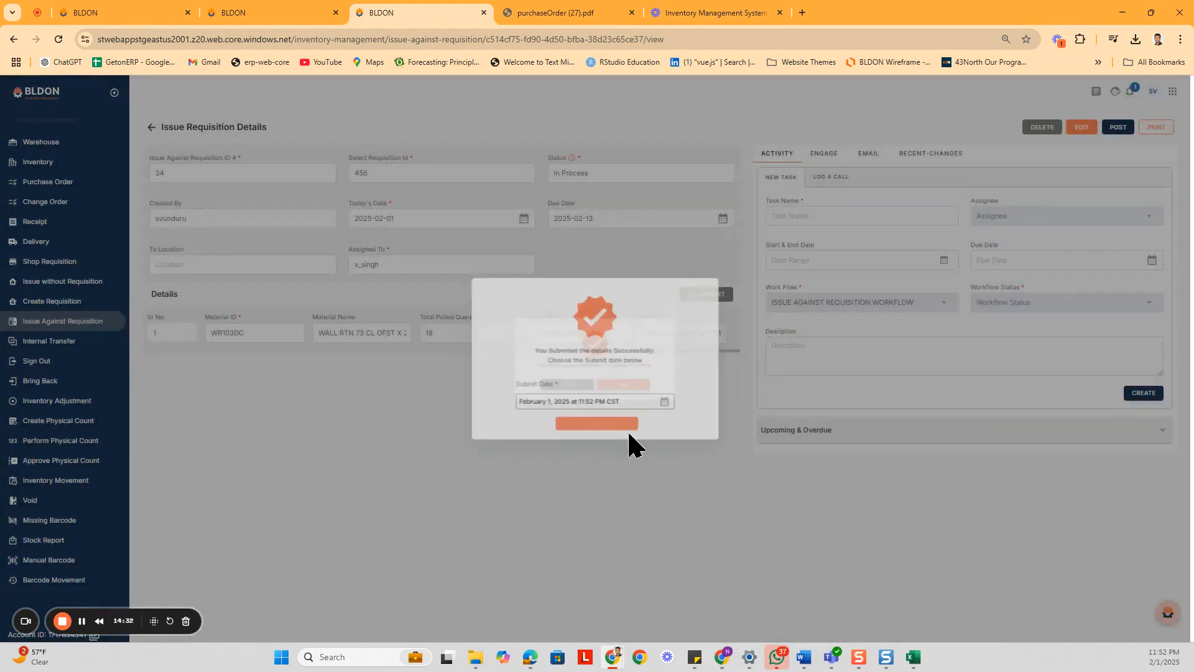
click(634, 401)
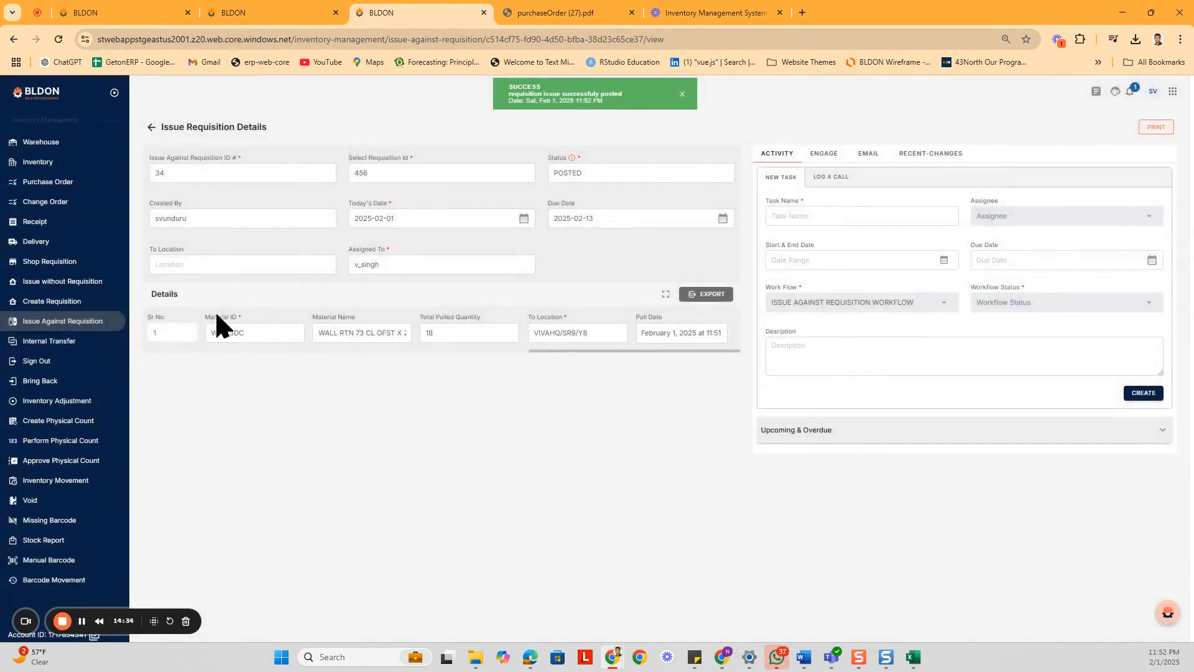
drag(185, 178, 151, 169)
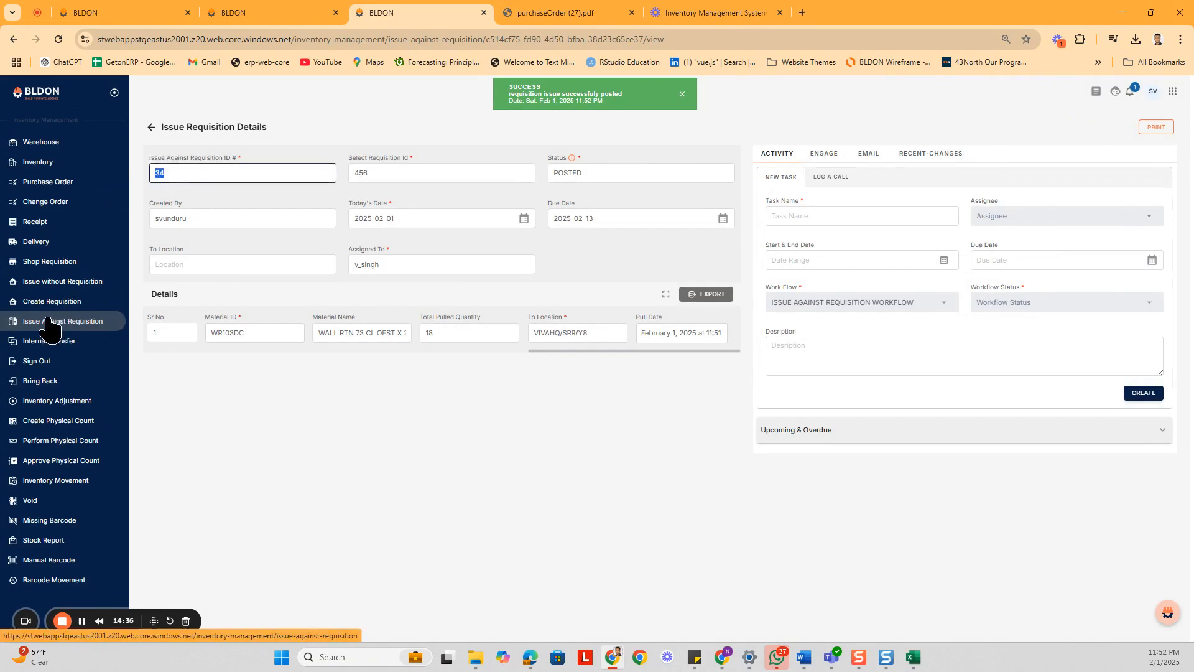
Sort the Shop Requisition List by requisition number ascending, descending, then clear the sort
click(62, 265)
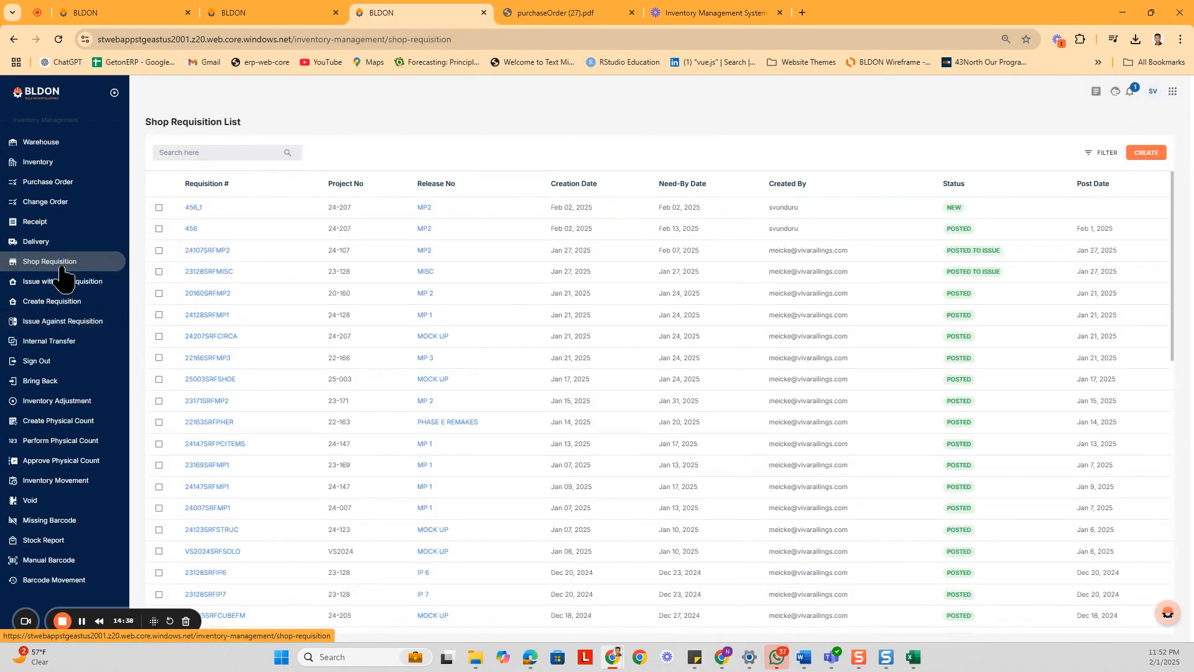
click(211, 185)
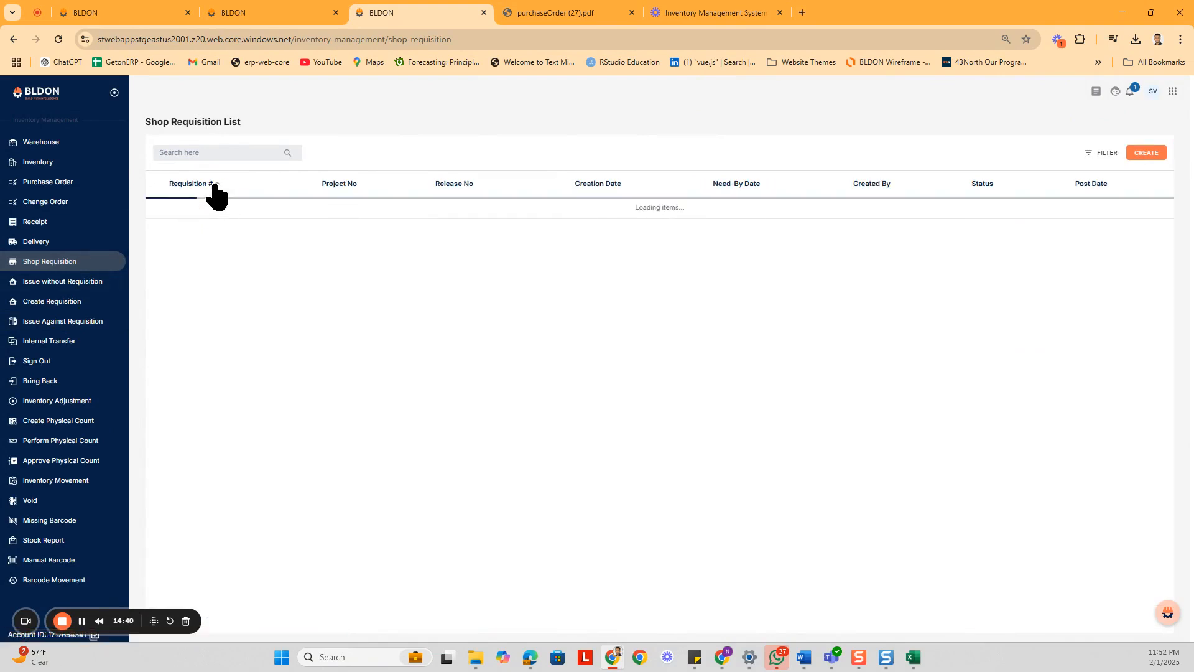
click(213, 186)
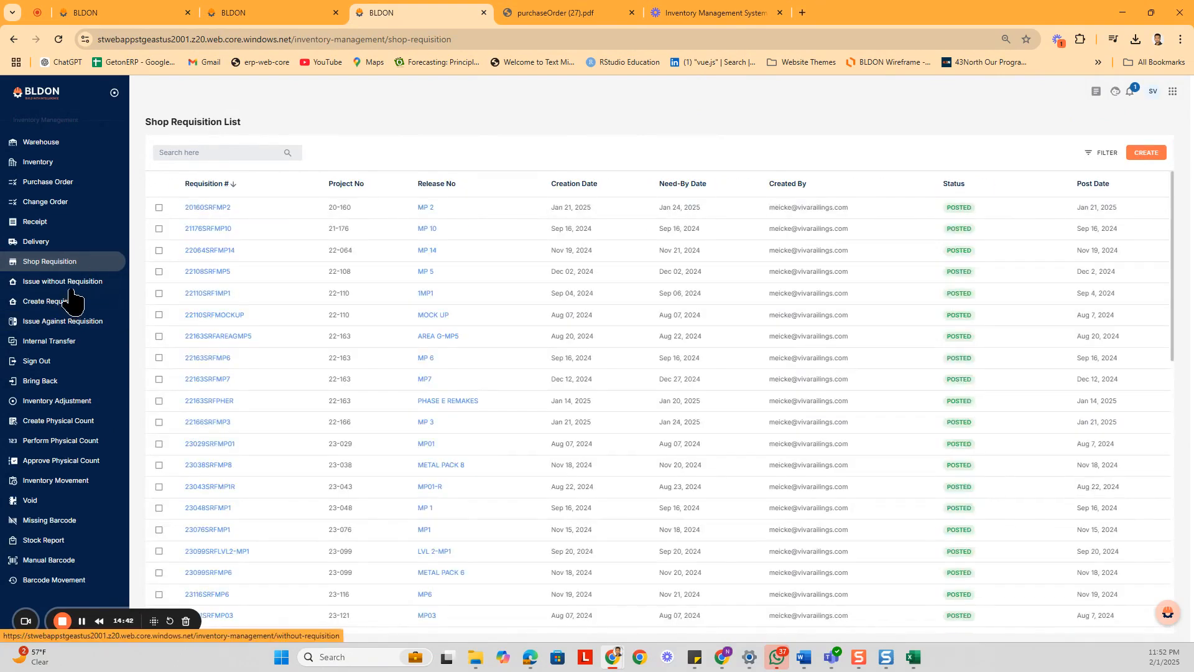
click(209, 184)
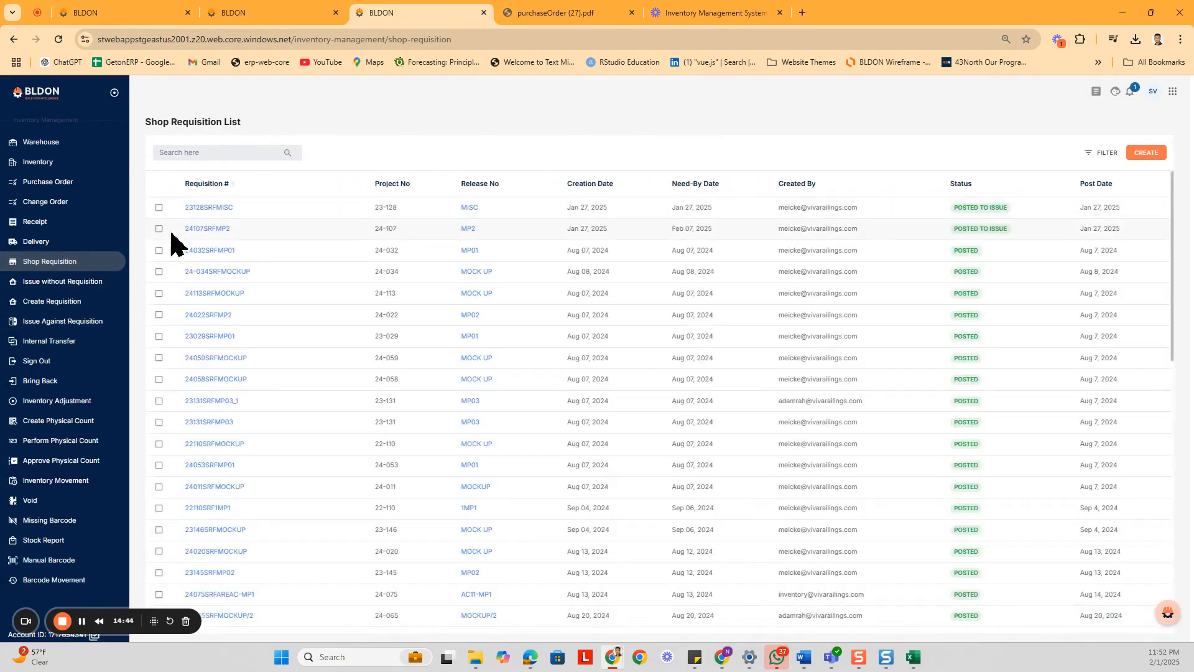
Browse the Create and Issue lists, inspect issue 34, then return to Shop Requisition
click(59, 302)
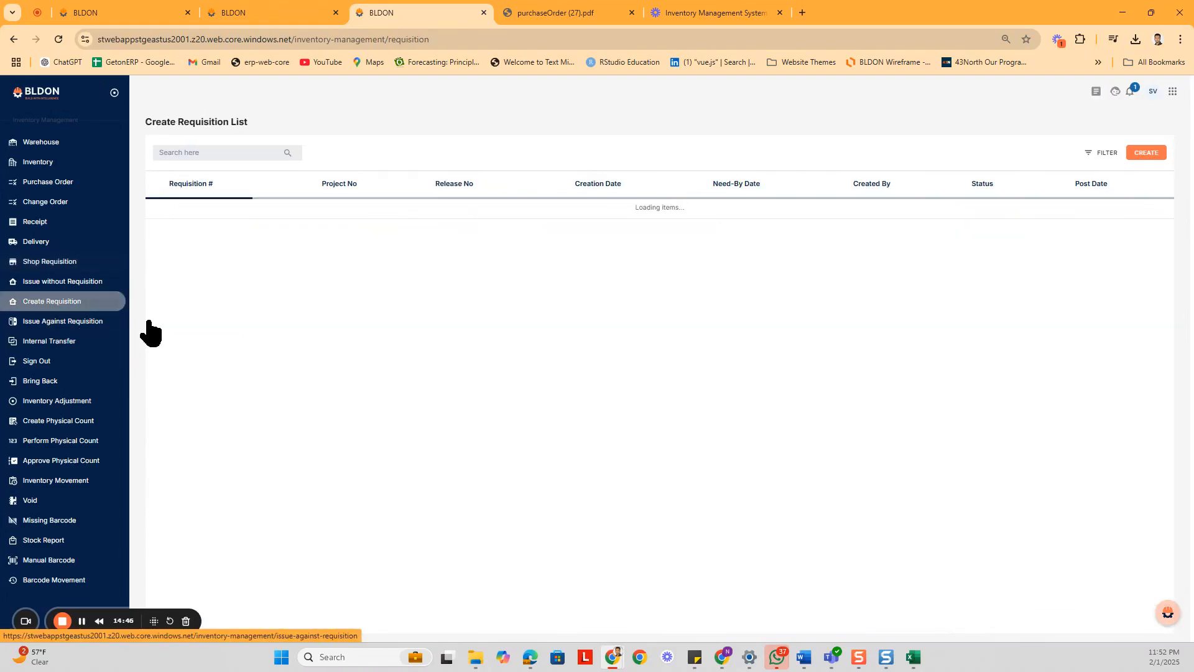
click(62, 321)
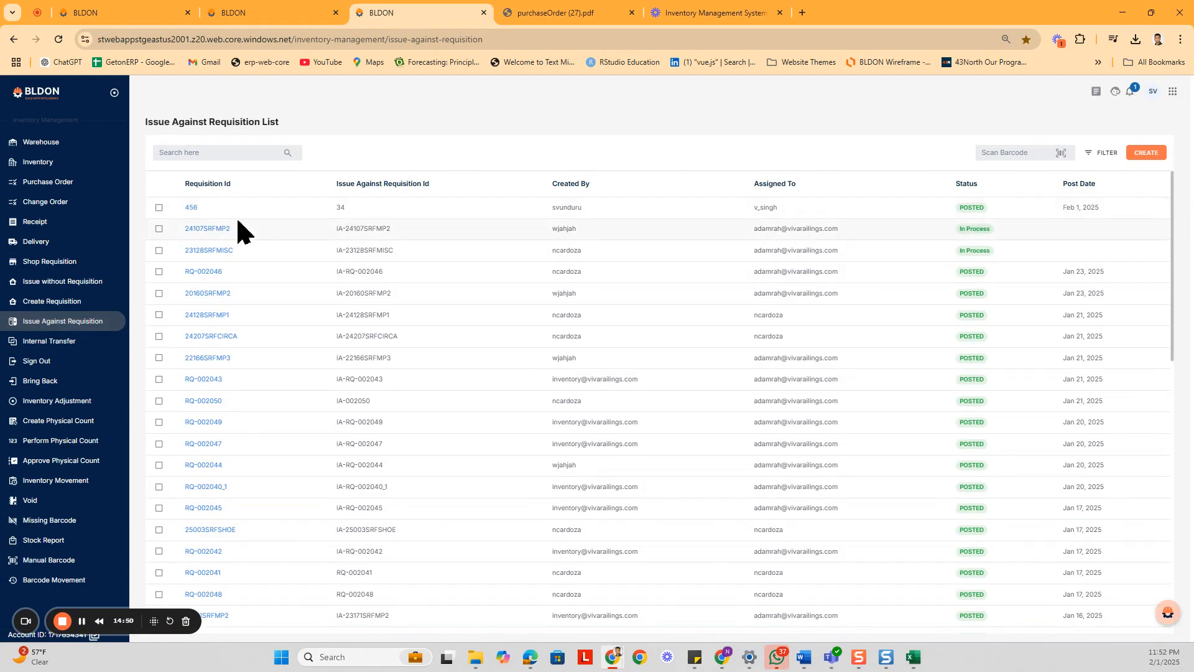
click(191, 208)
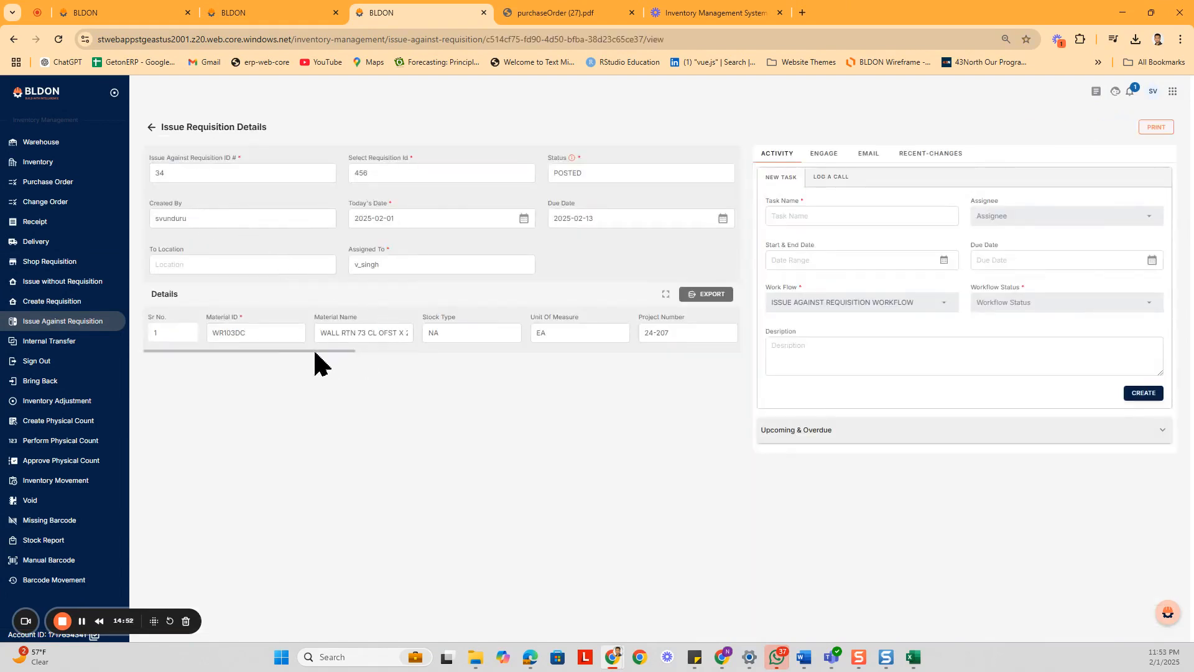
drag(303, 349, 607, 388)
drag(579, 387, 624, 338)
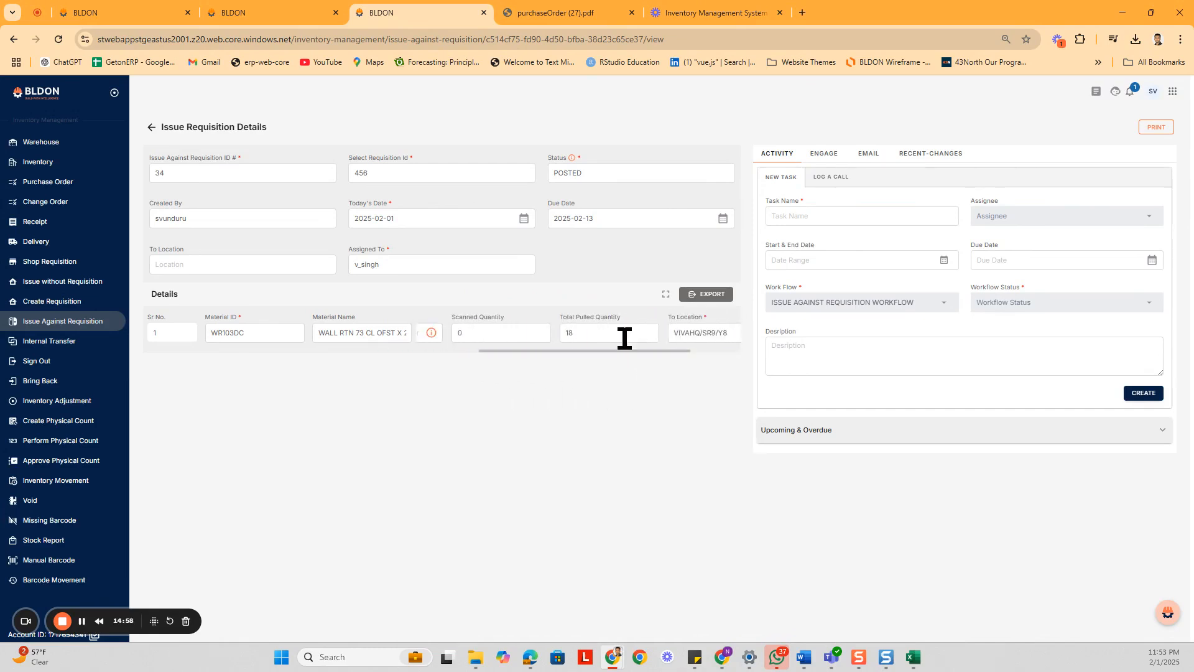
click(624, 336)
click(459, 335)
click(50, 262)
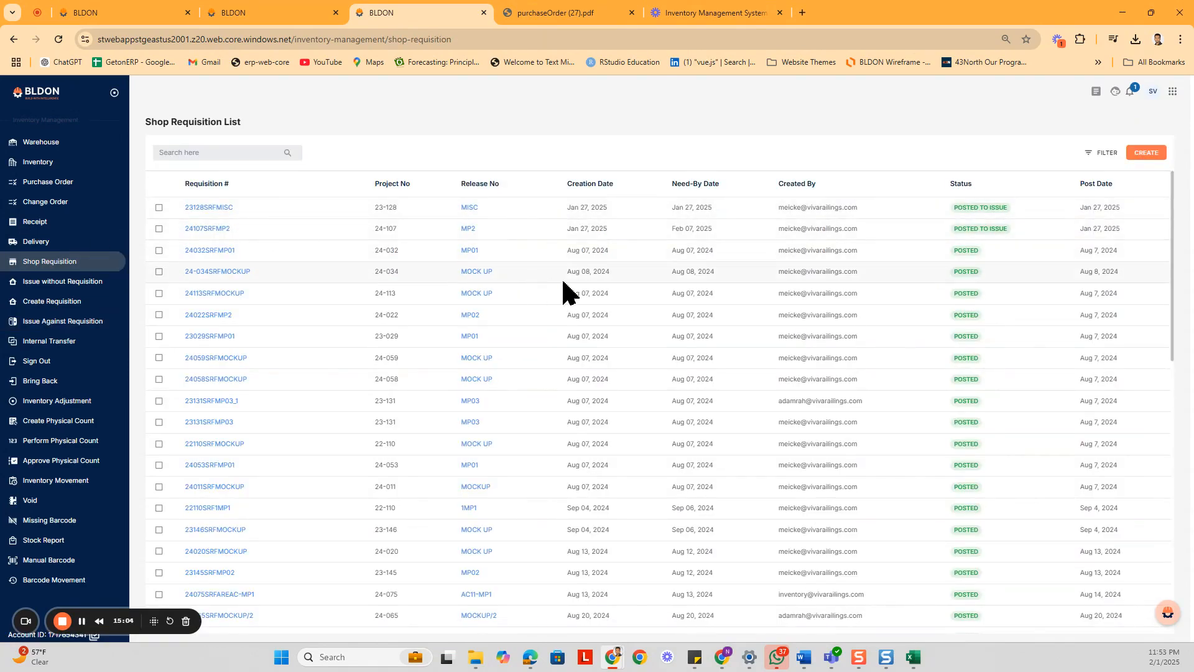
Sort the requisitions, search for 34, then browse the Create and Issue lists
click(201, 187)
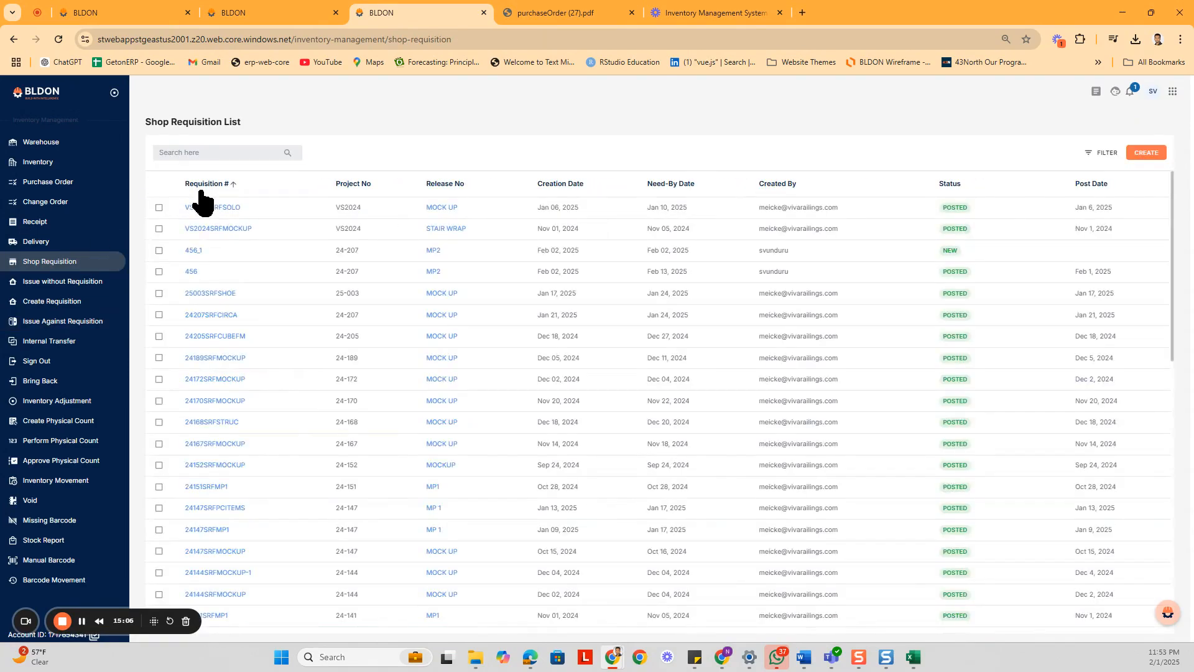
click(200, 157)
text(34)
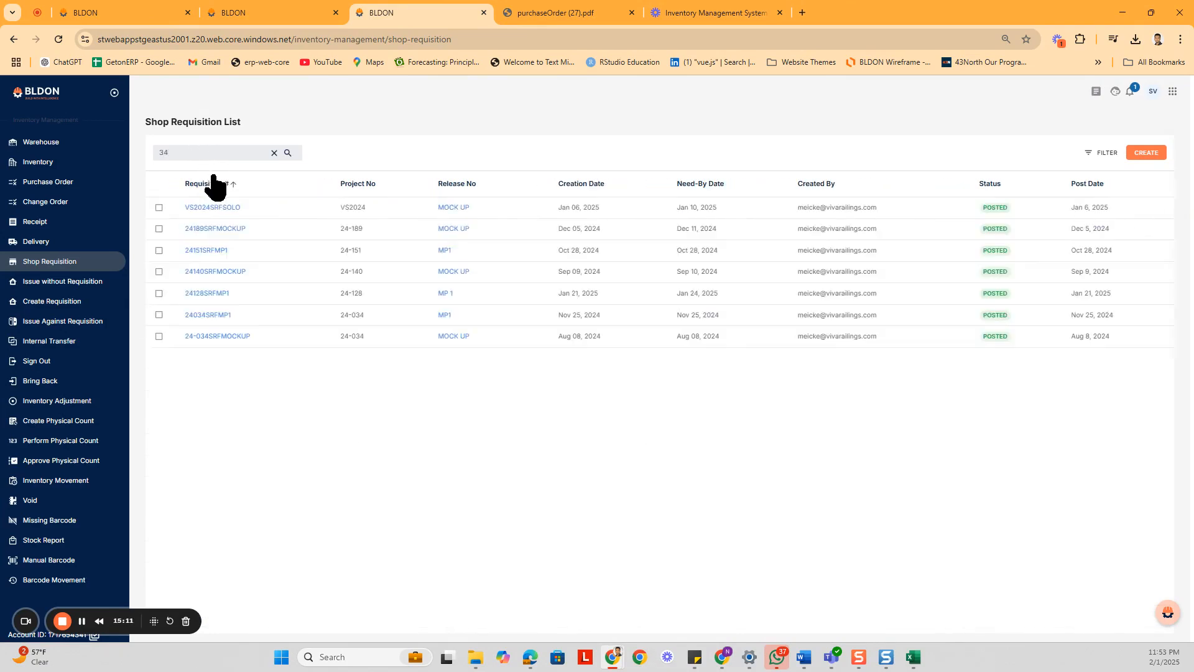
click(56, 302)
click(54, 322)
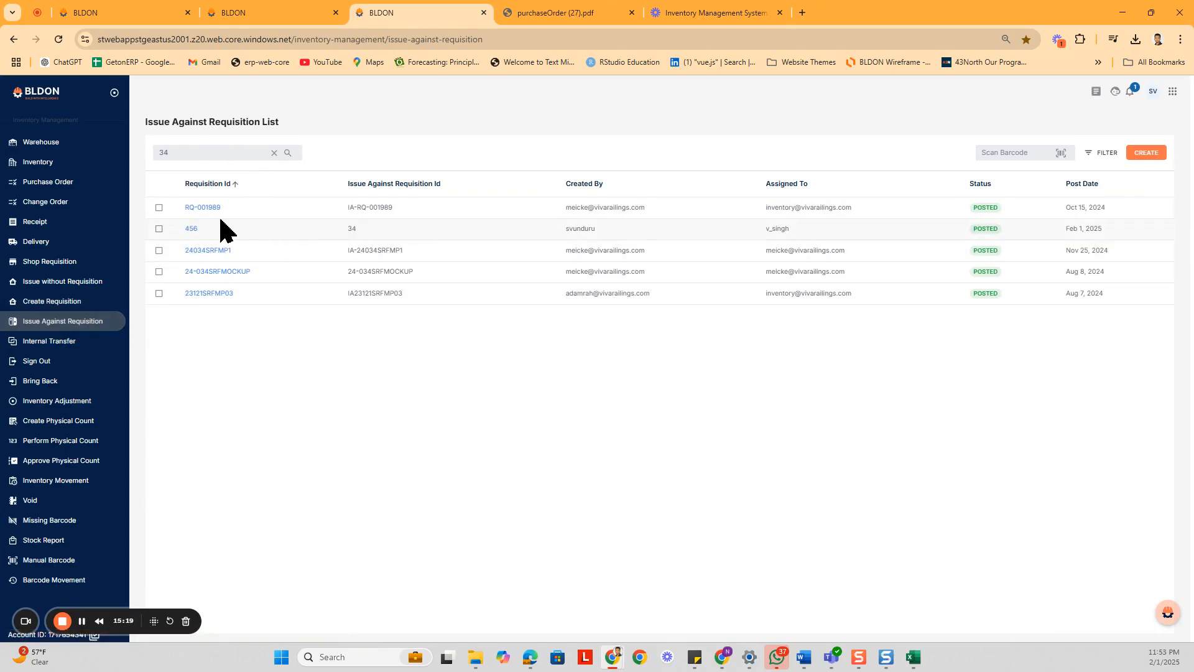
Copy requisition ID 456, search the Shop Requisition List for it, and open it
drag(224, 231, 176, 236)
key(ctrl+c)
click(49, 304)
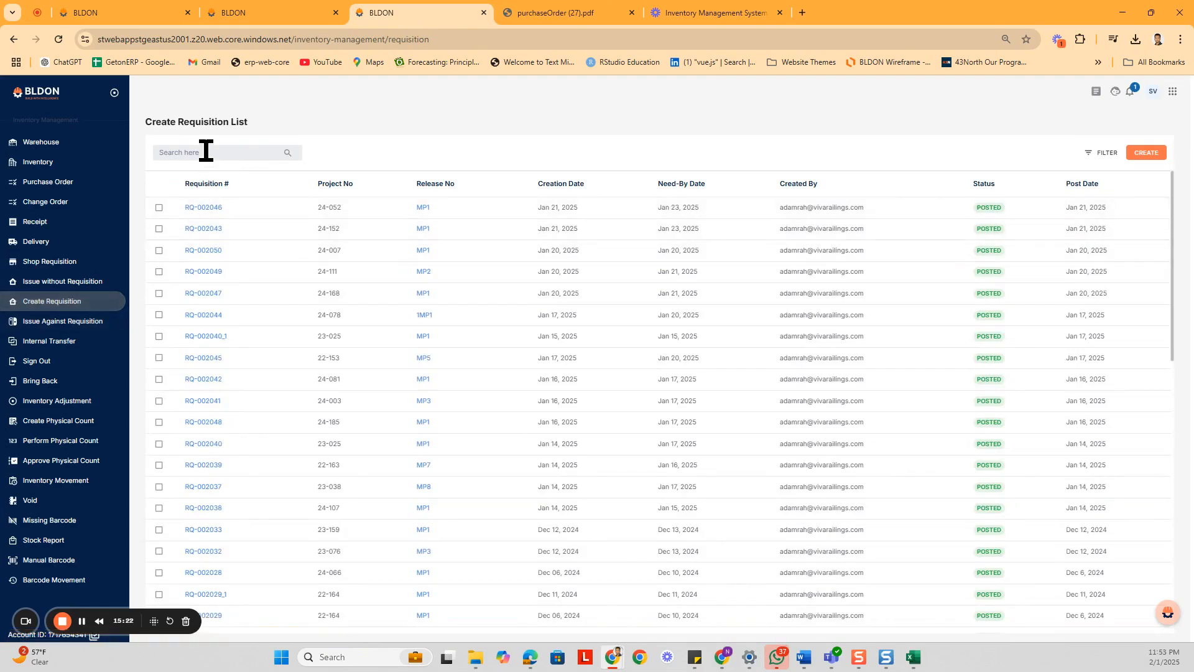
click(47, 262)
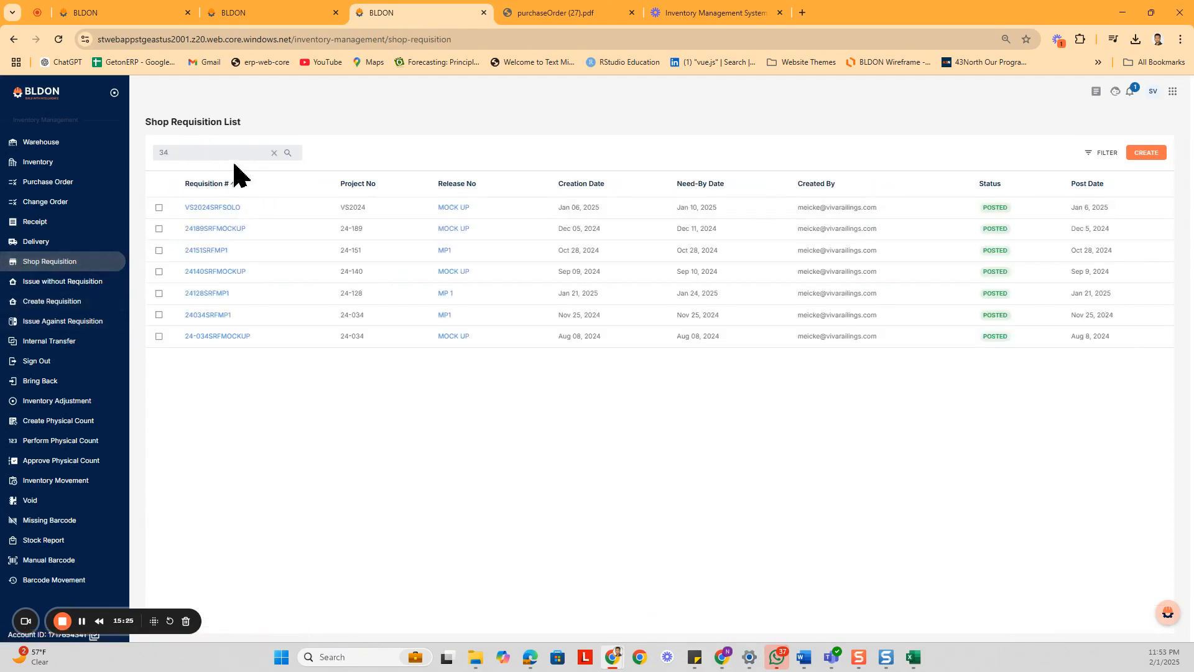
key(ctrl+v)
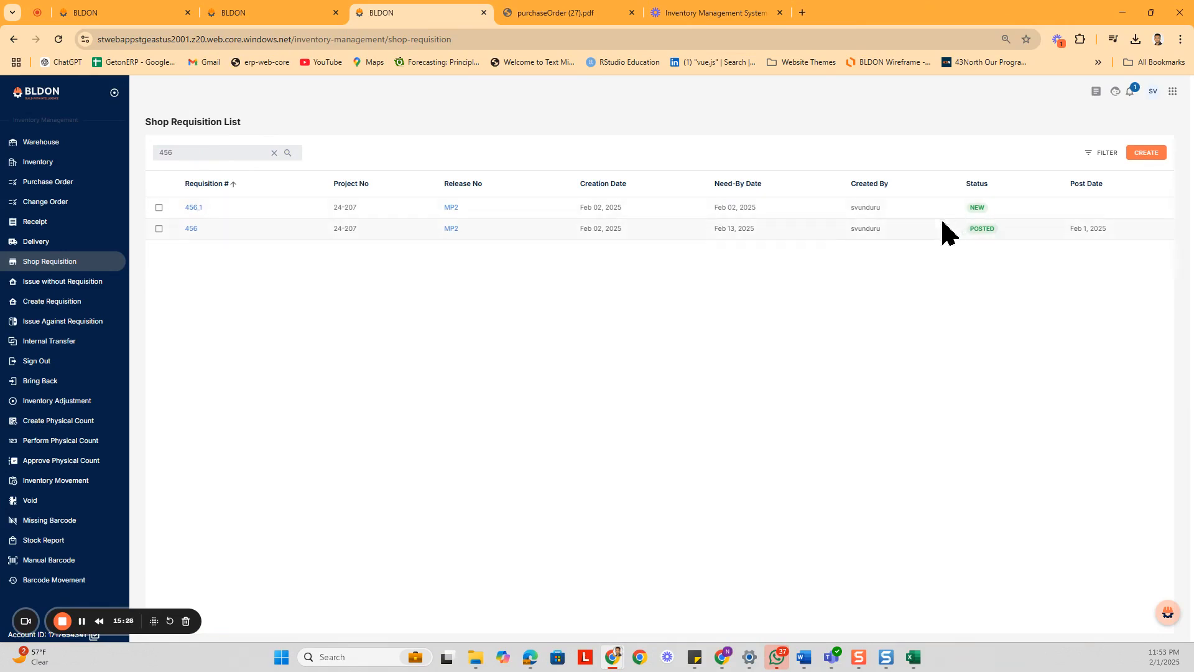
click(191, 230)
drag(338, 351, 651, 356)
Open requisition 456_1 and inspect its quantity of 2, from location and material
double_click(516, 333)
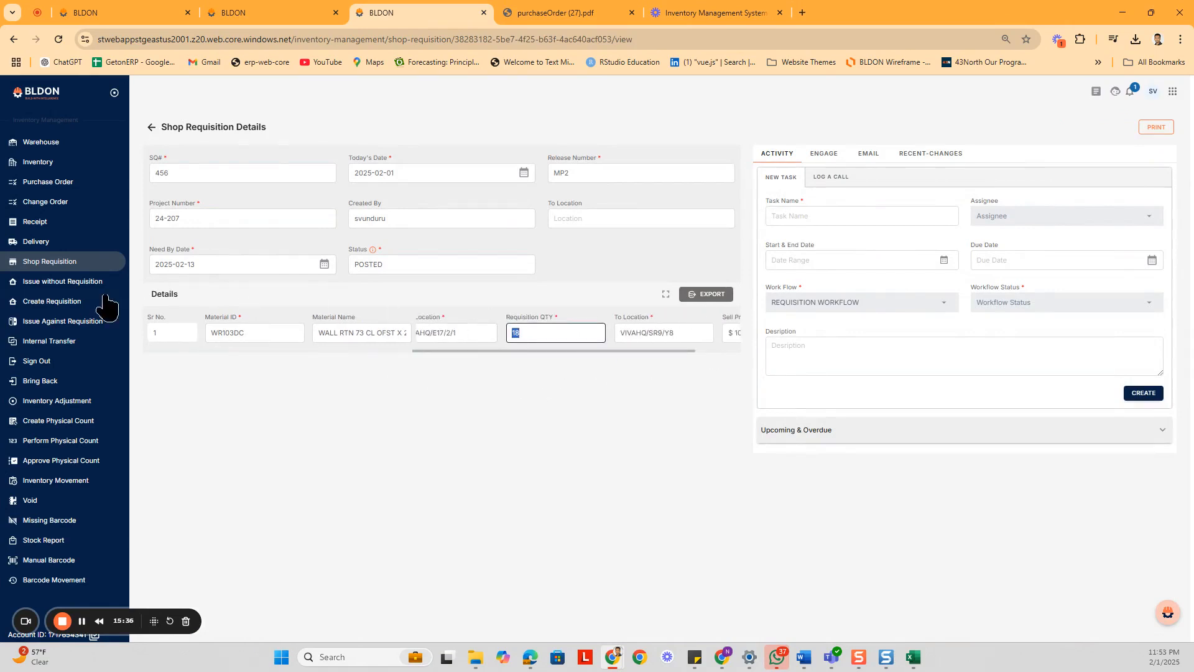
click(72, 262)
click(188, 212)
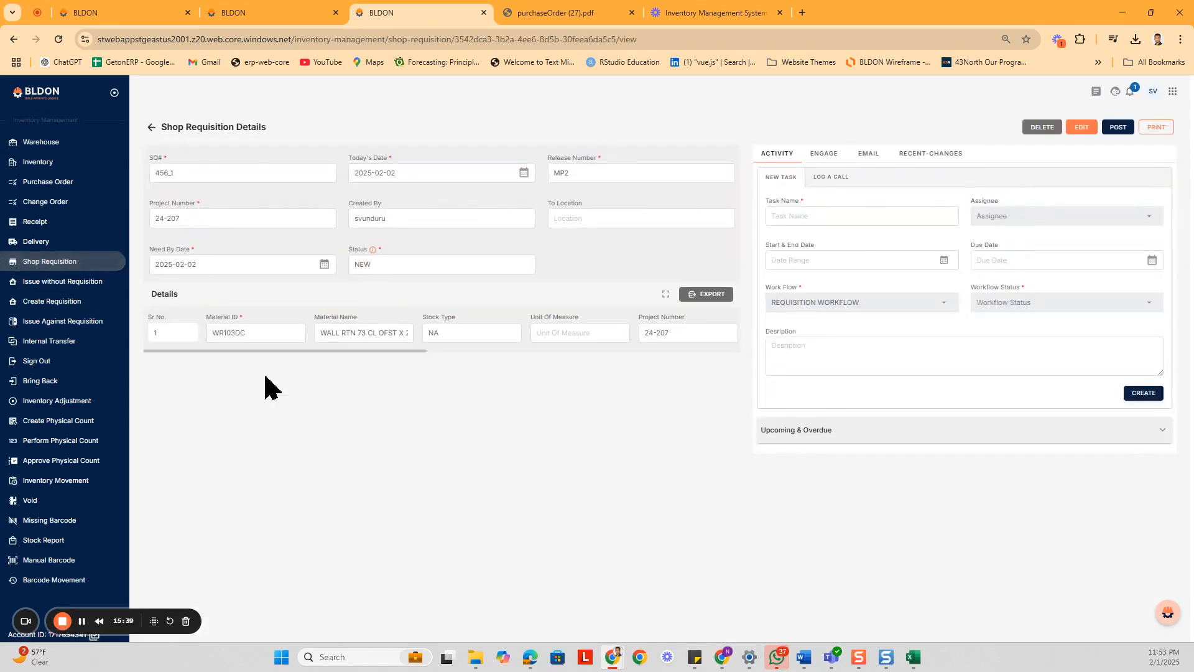
drag(341, 354, 580, 379)
double_click(589, 334)
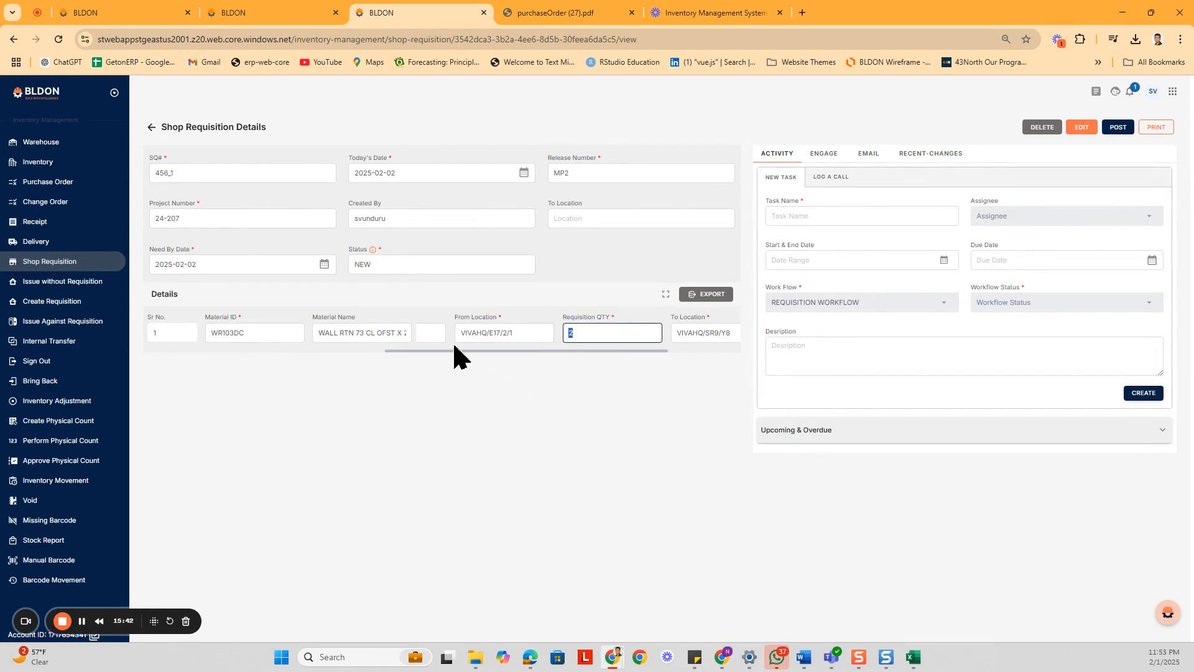
click(489, 336)
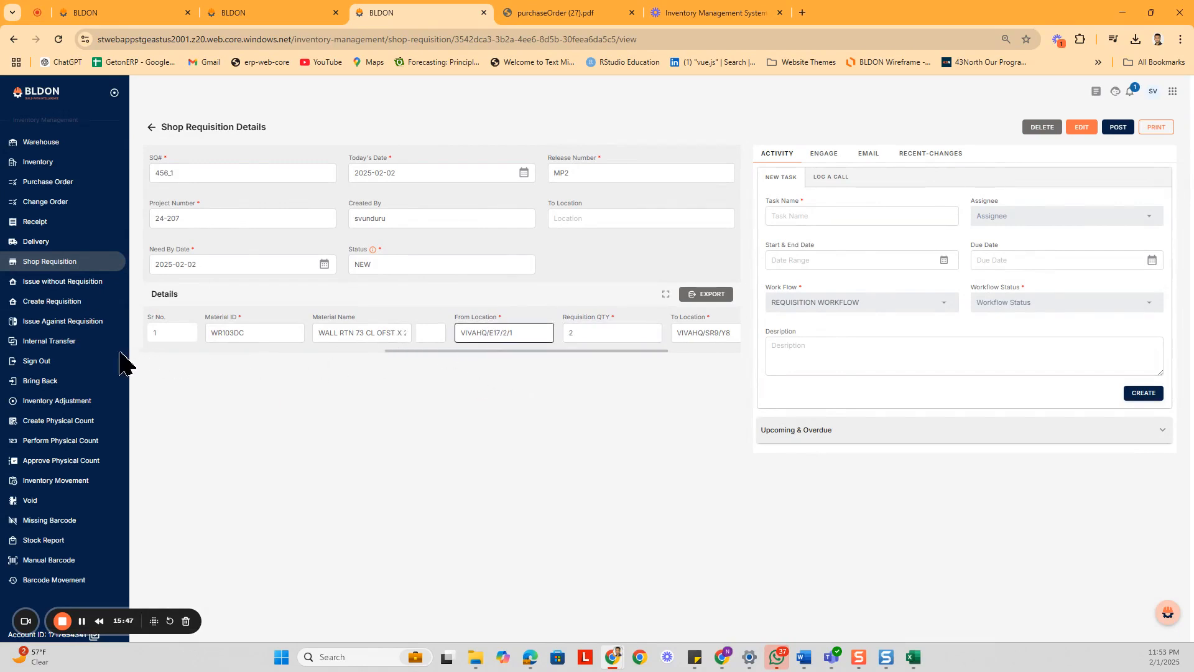
click(362, 336)
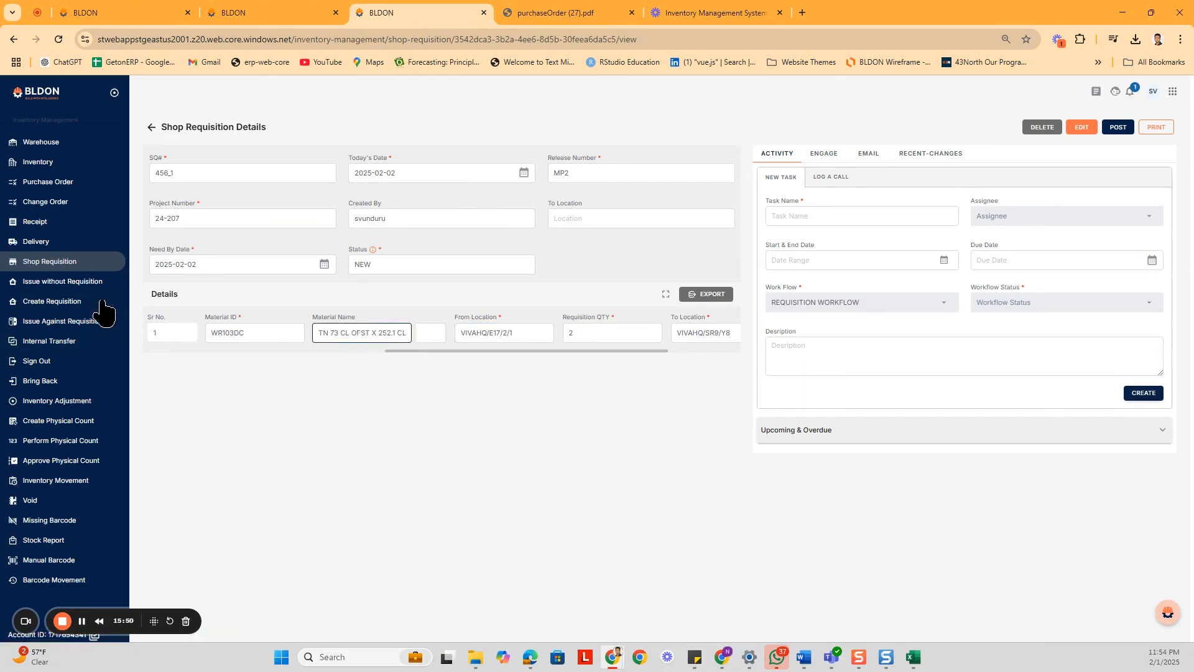
Start an internal transfer with material WR103DC, then create a new Sign Out form
click(76, 321)
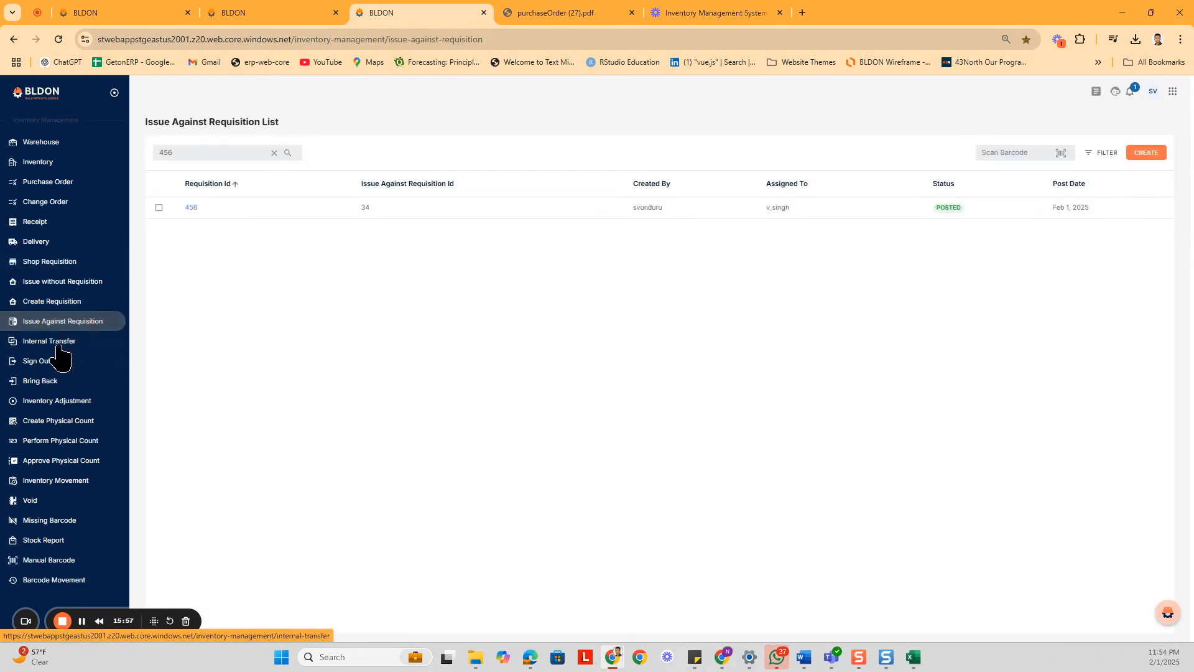
click(59, 343)
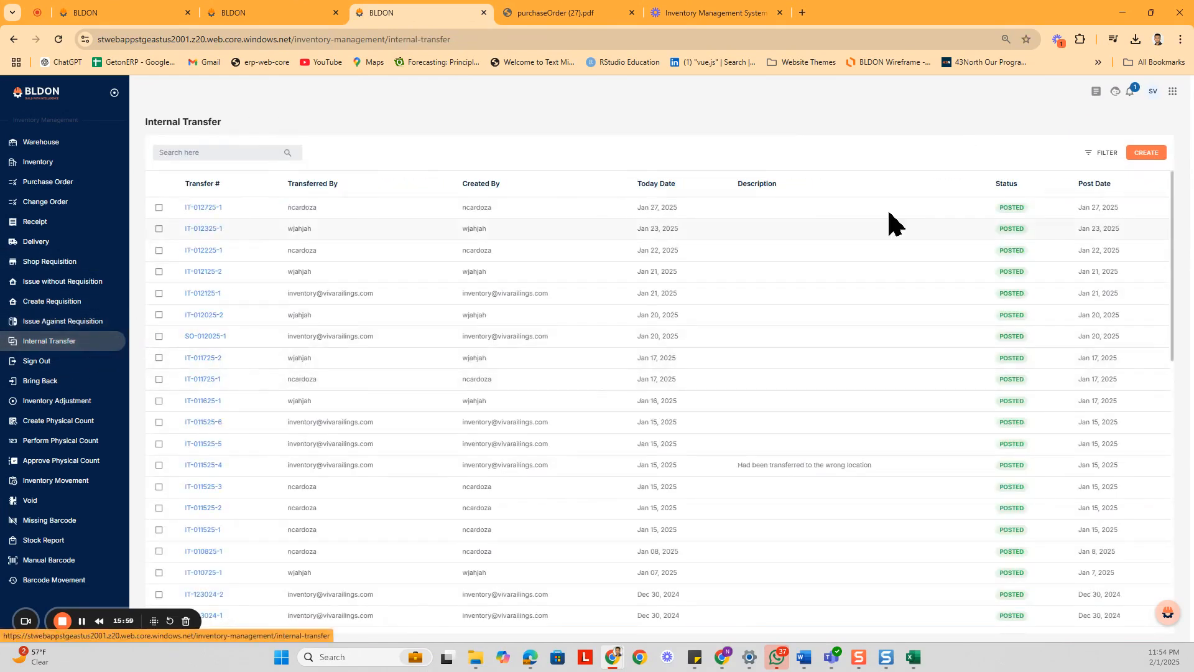
click(1145, 155)
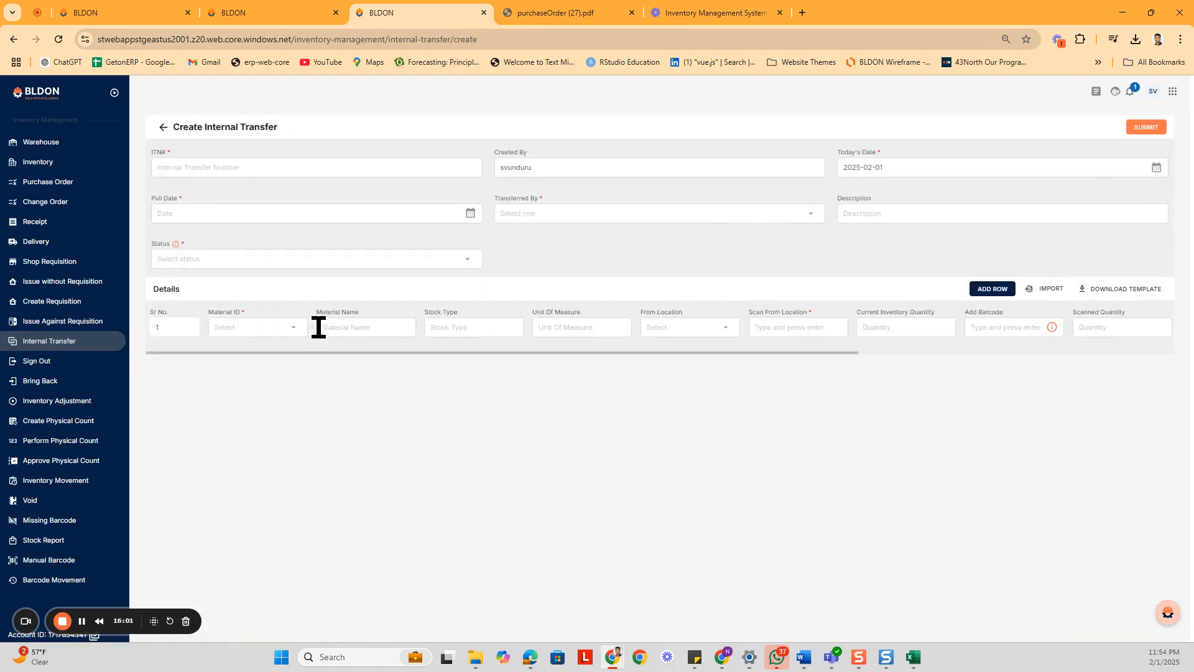
click(276, 327)
click(272, 372)
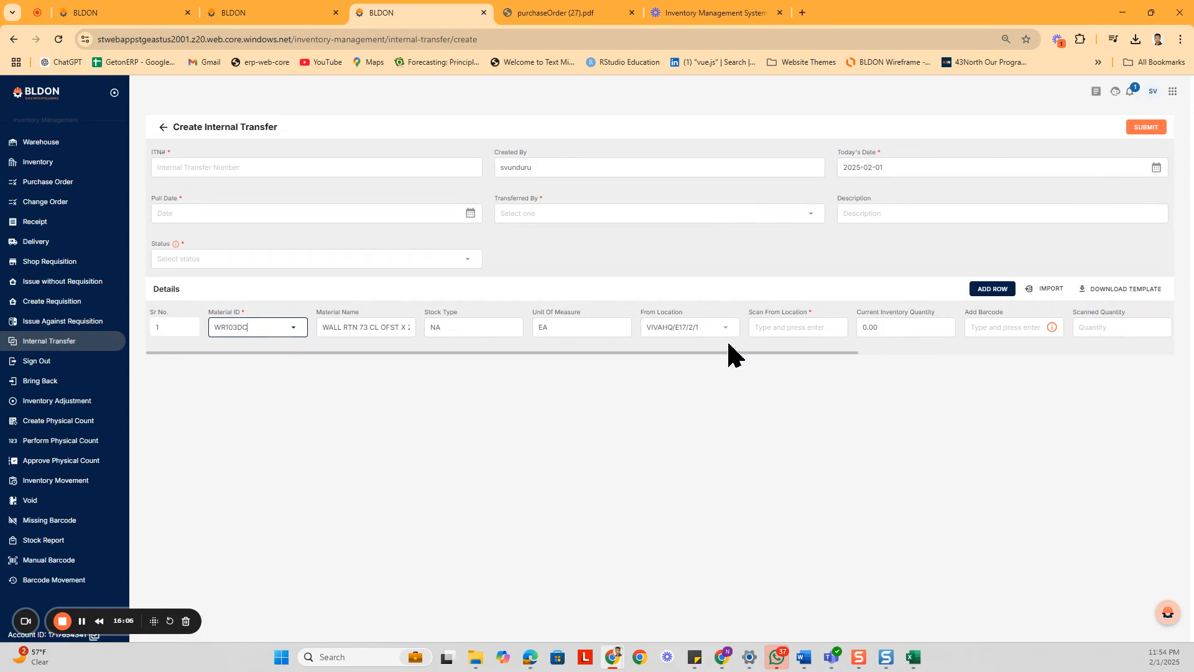
click(54, 362)
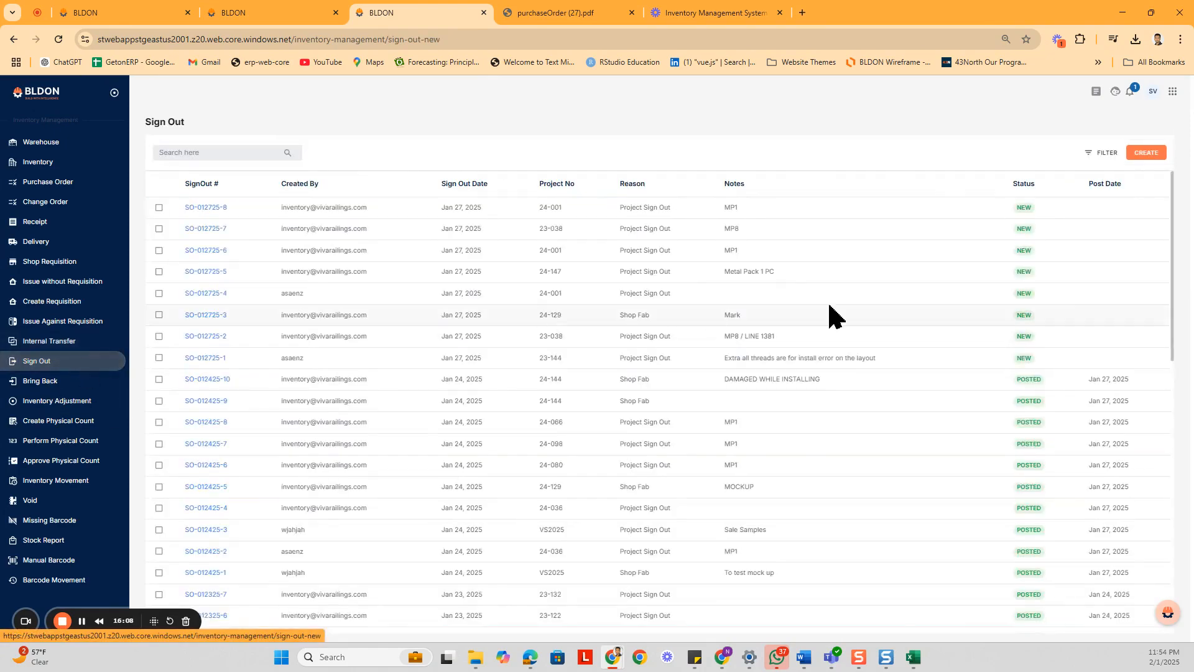
click(1146, 154)
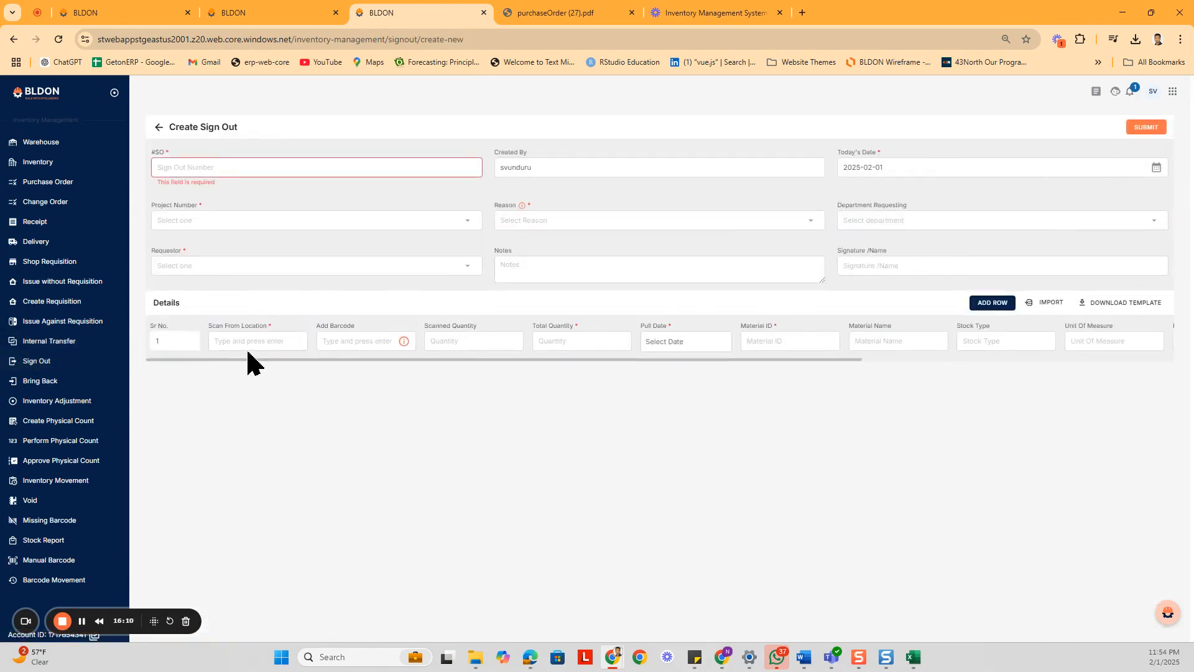
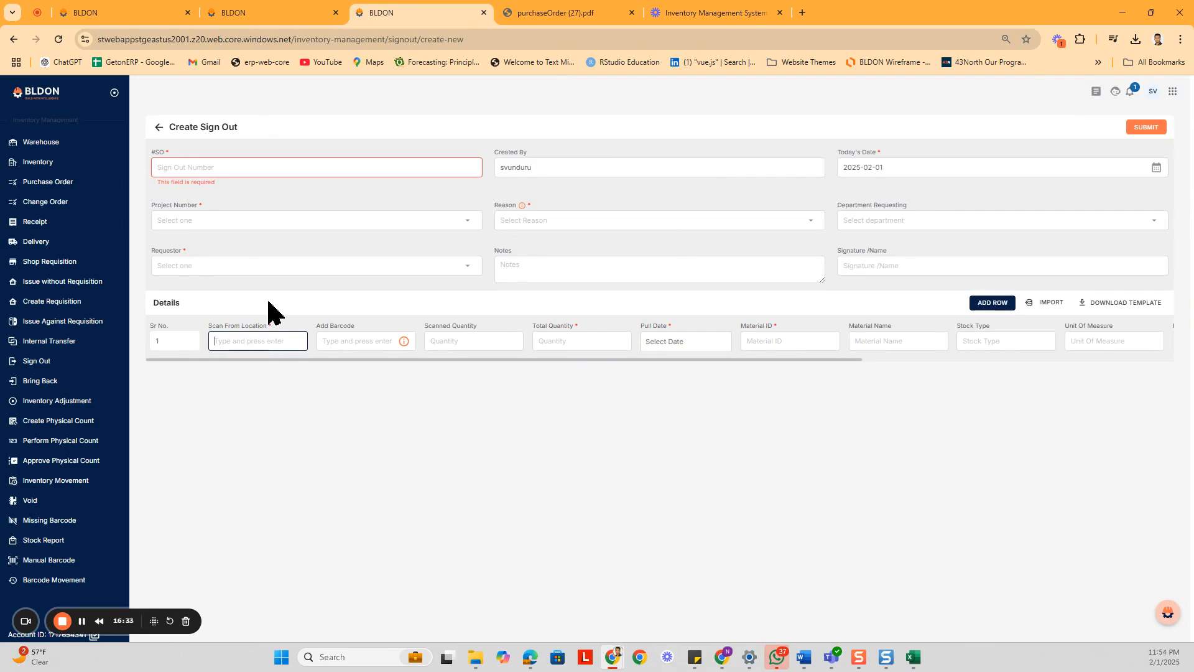
Glance at the Sign Out and Bring Back lists, then start a new sign-out scanning from 456
click(41, 363)
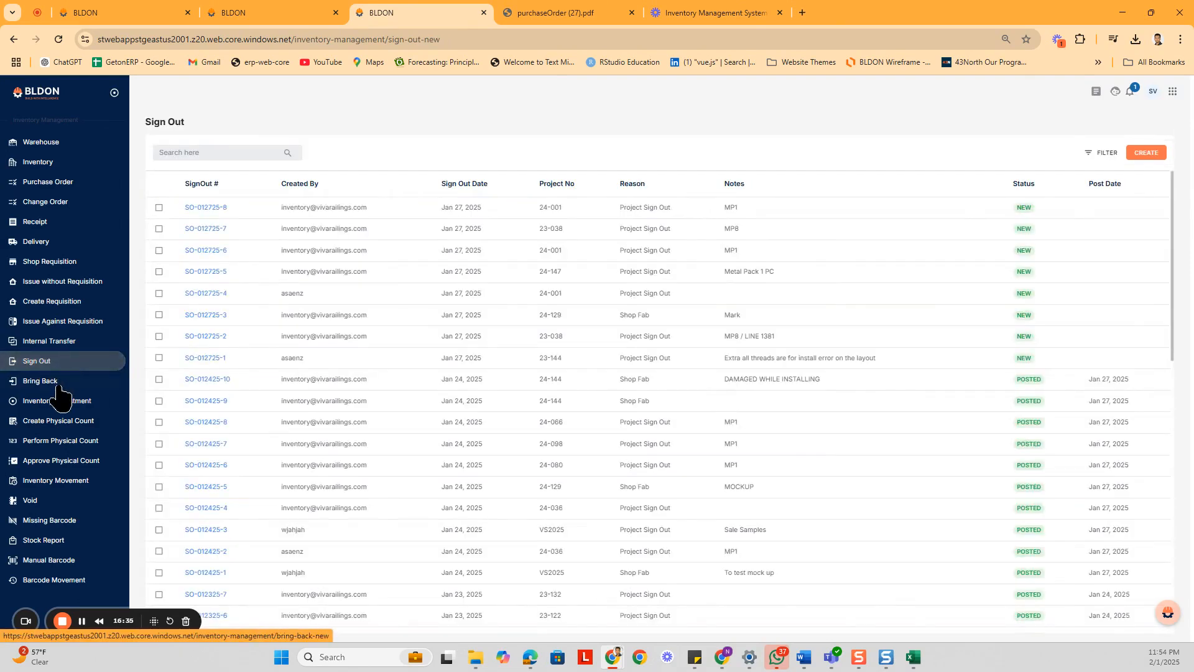
click(58, 383)
click(54, 363)
click(1146, 153)
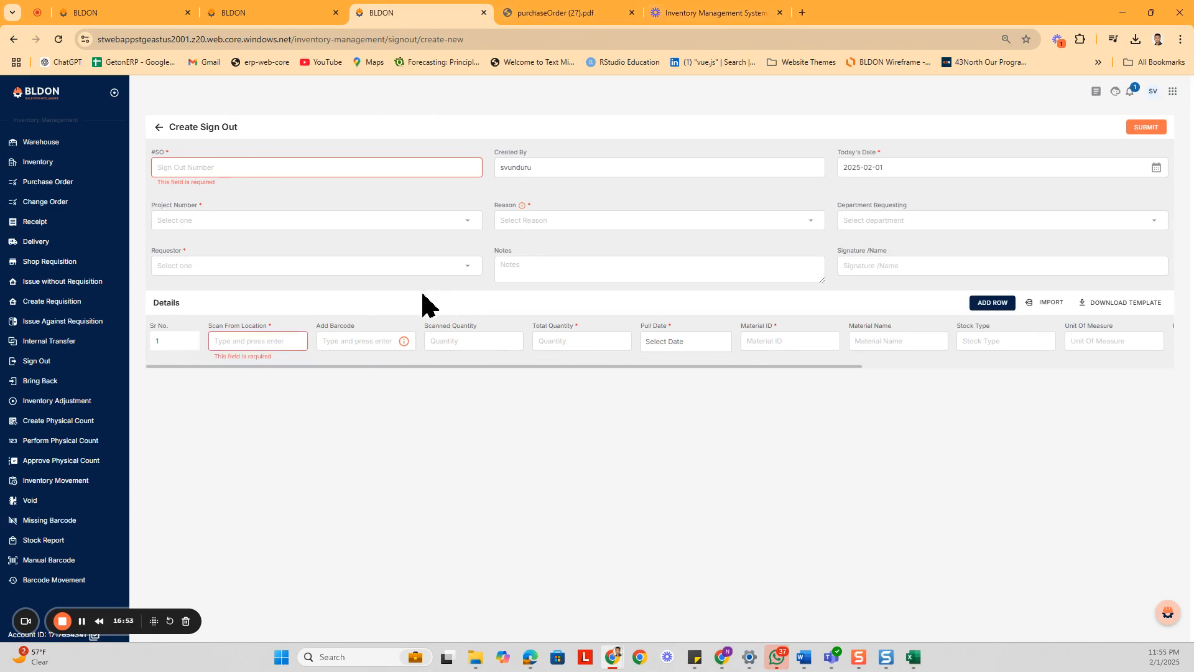
text(456)
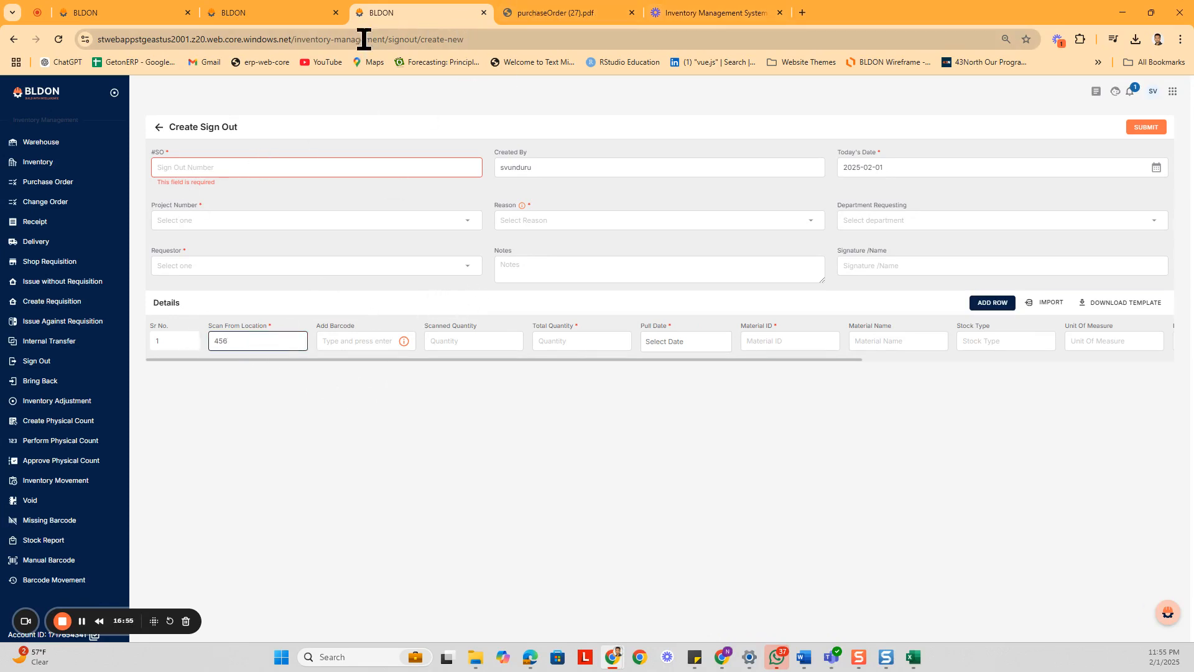
View material WR106DC's details, then start a fresh sign-out
click(38, 163)
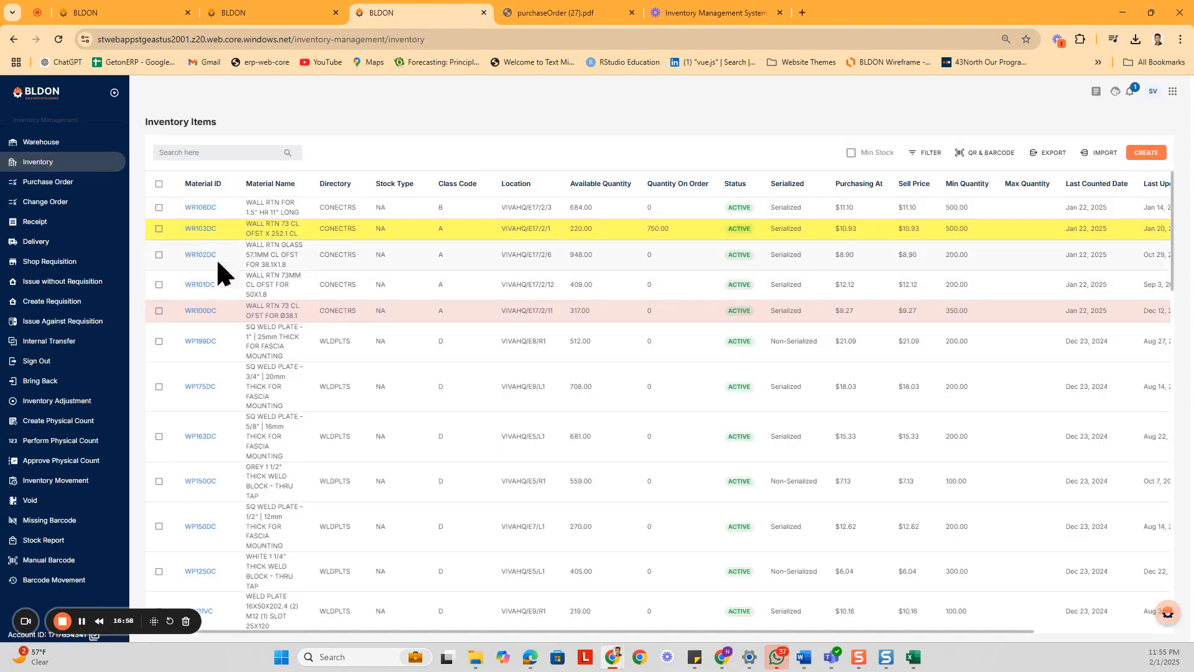
click(189, 215)
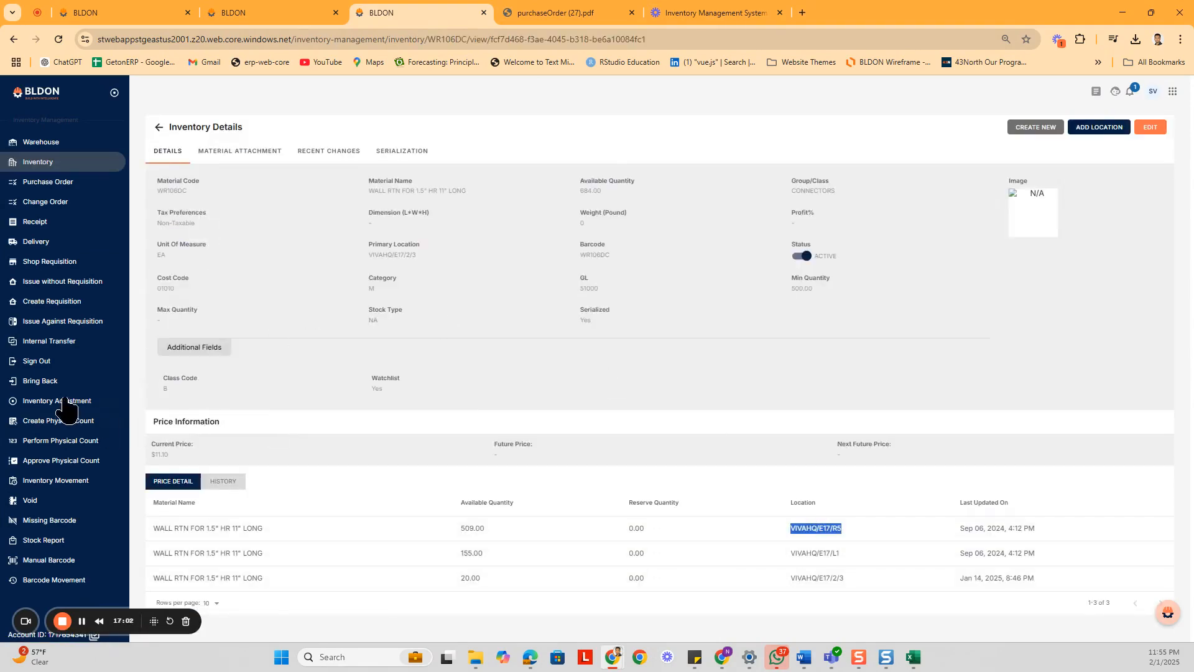
click(38, 362)
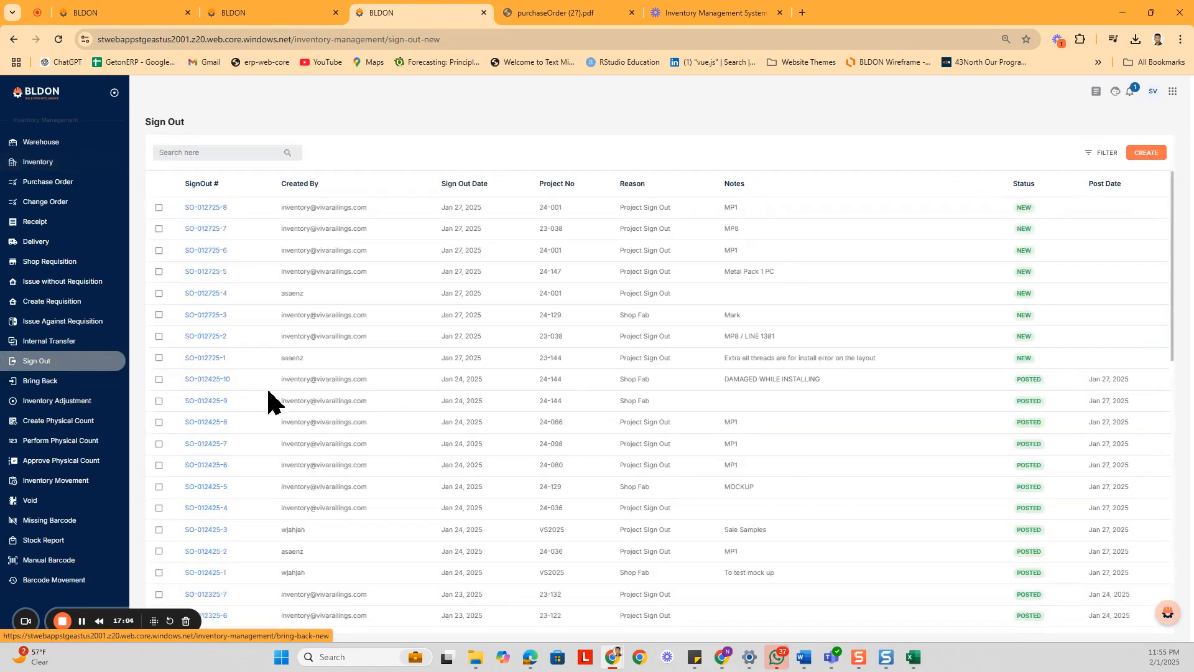
click(1151, 154)
Enter VIVAHQ/E17/R5 as the scan-from location and duplicate the page into a new tab
click(266, 344)
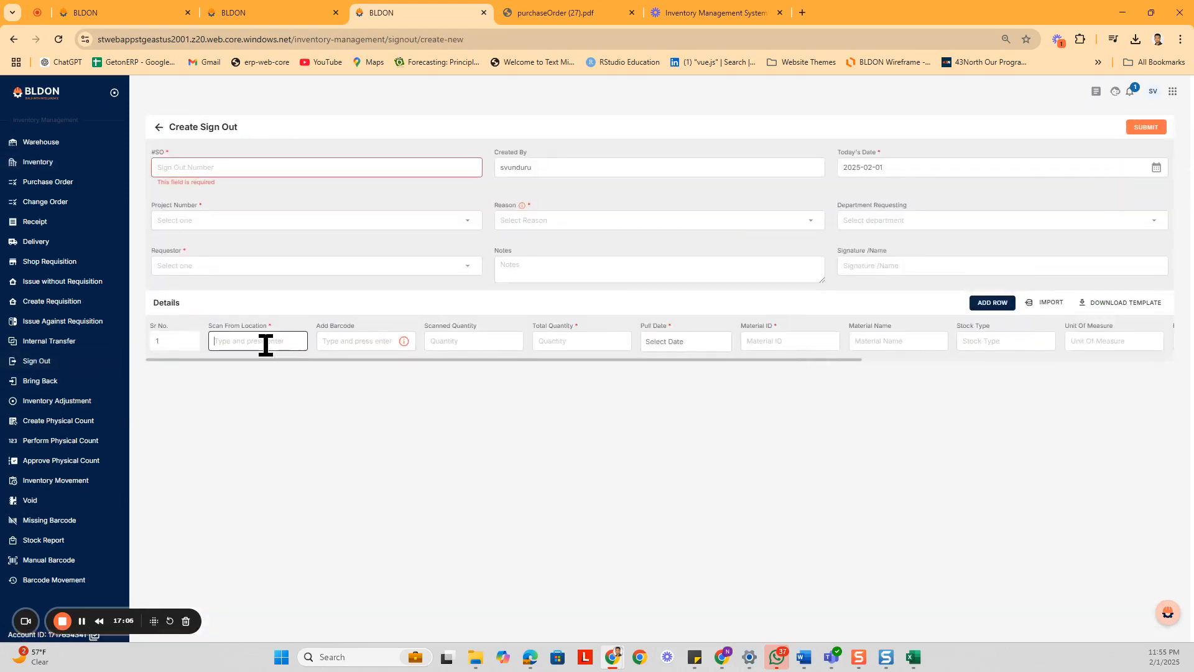
text(VIVAHQ/E17/R5)
click(373, 342)
right_click(407, 12)
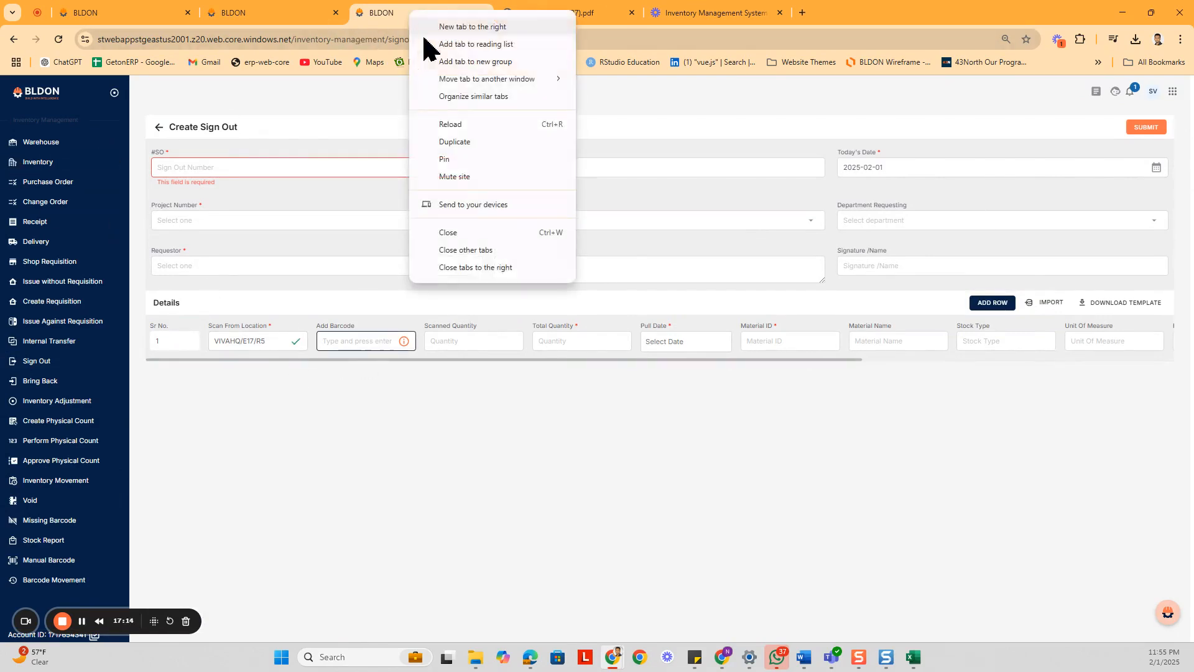
key(Escape)
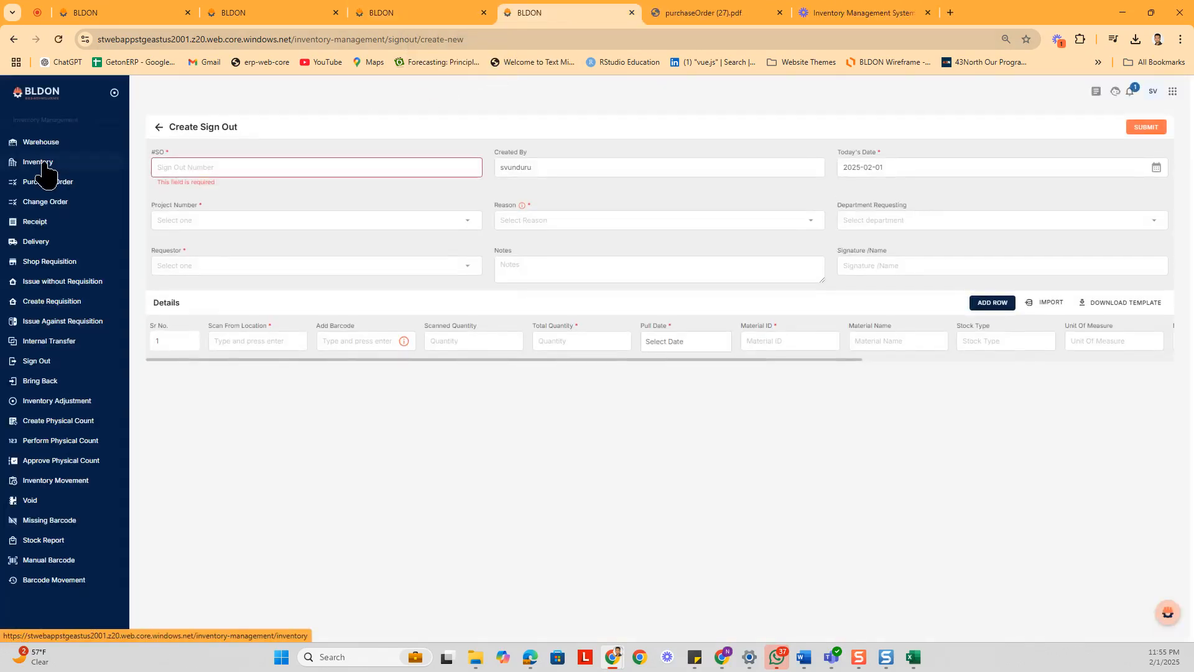
In the duplicate tab, filter WR106DC's serial numbers by location code VIVAHQ/E17/R5
click(43, 165)
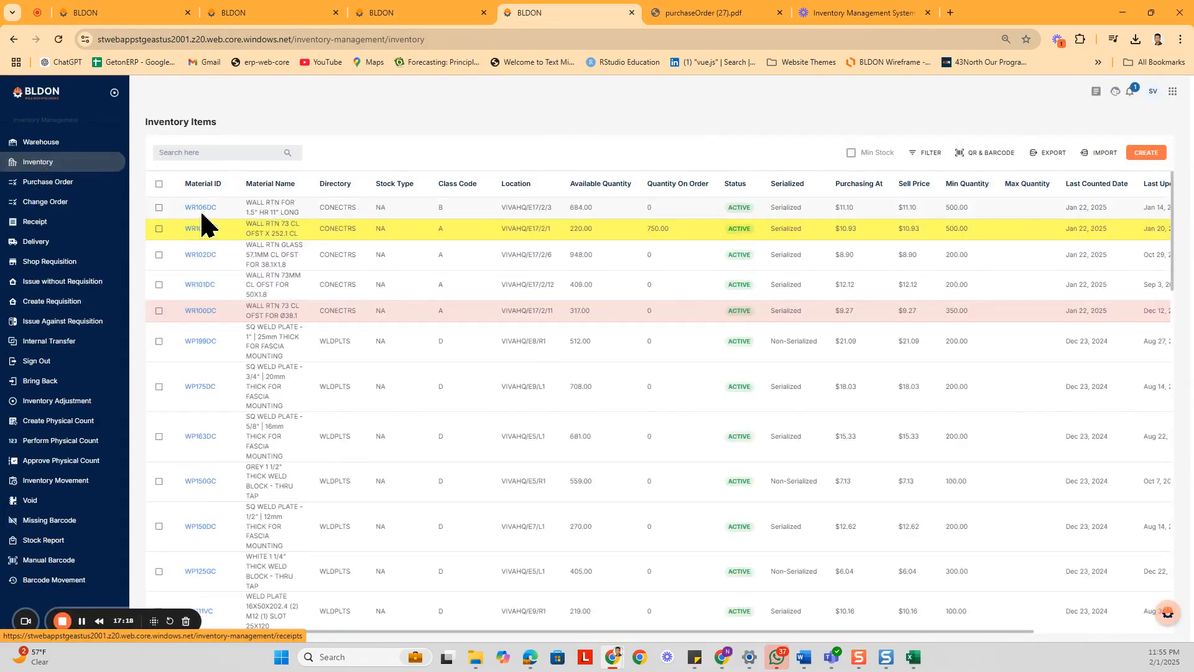
click(205, 217)
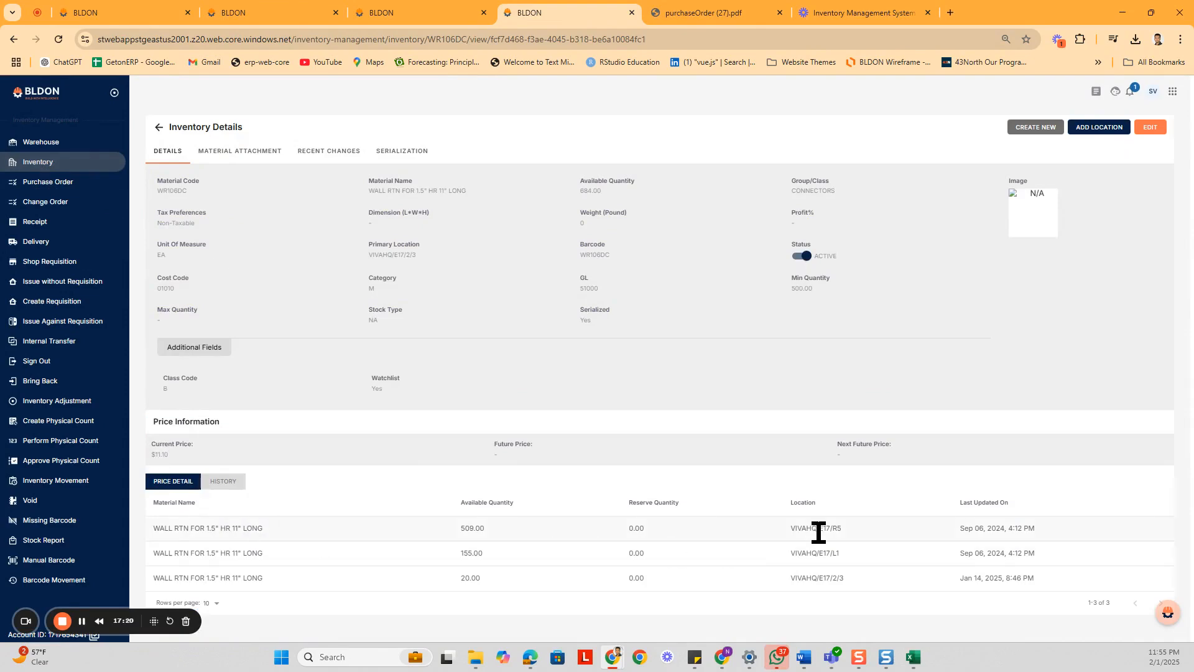
drag(848, 532, 784, 532)
key(ctrl+c)
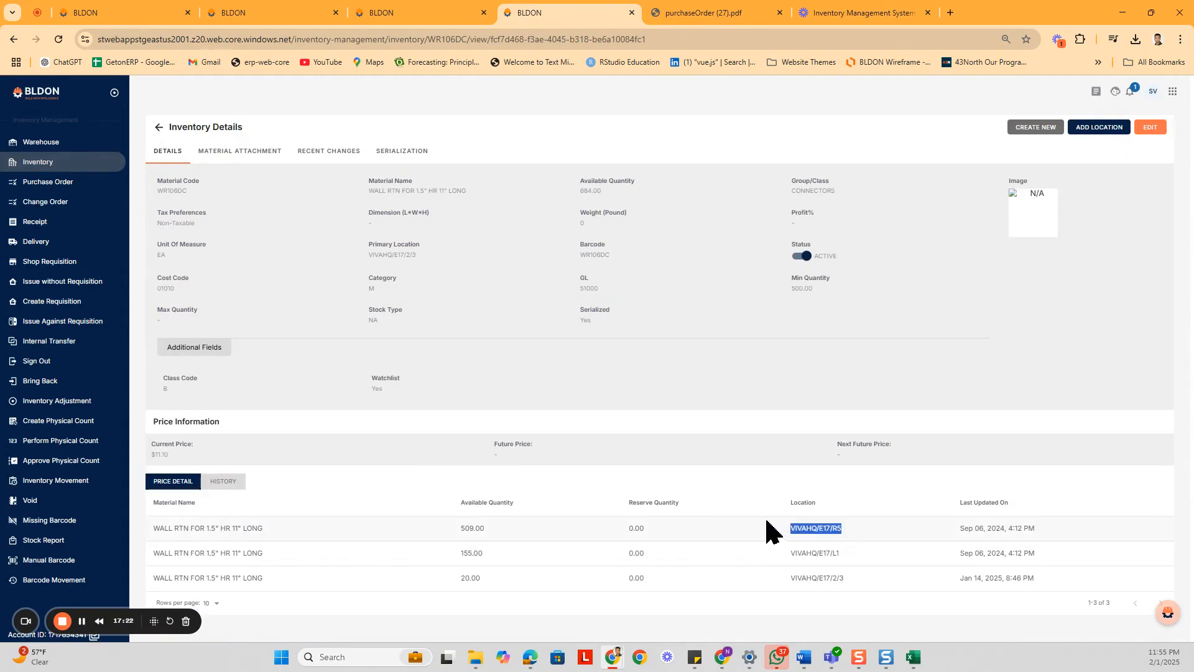
click(422, 153)
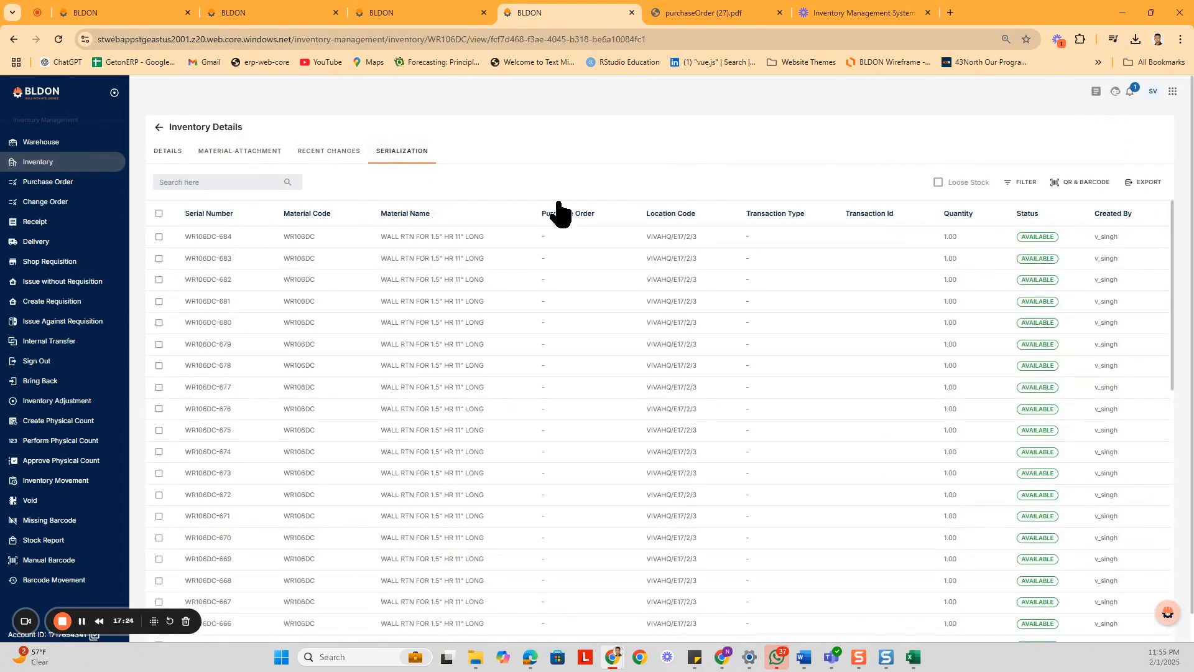
click(1021, 182)
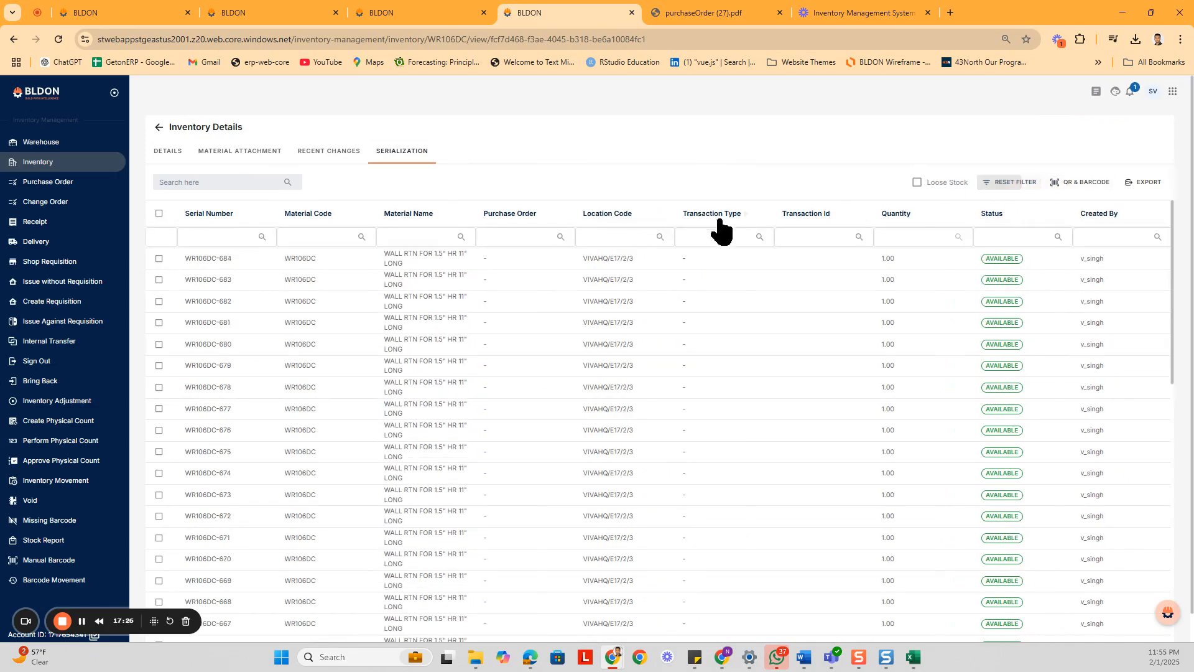
click(605, 235)
key(ctrl+v)
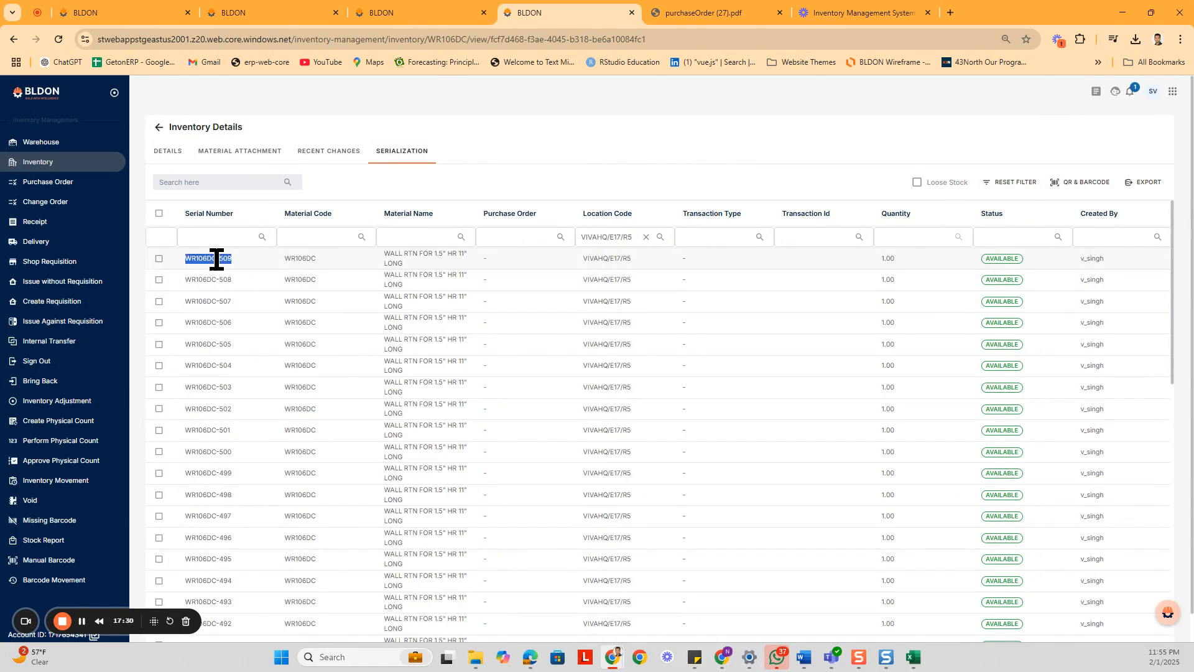
Add serial WR106DC-509 as the sign-out's barcode detail line
click(383, 13)
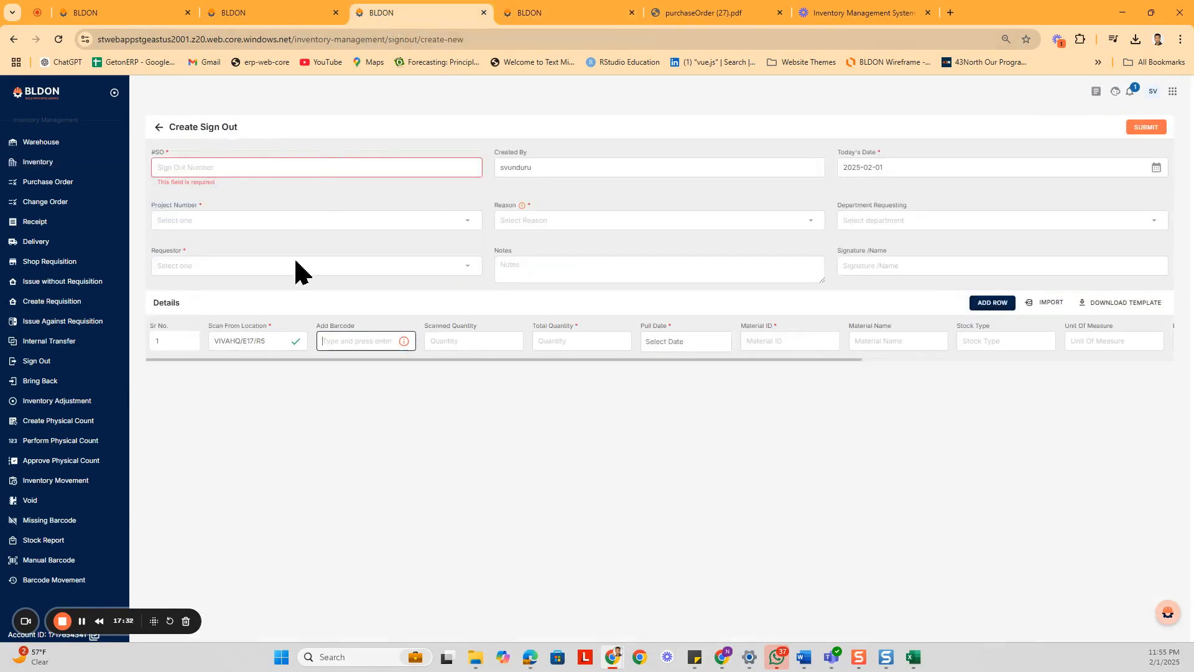
text(WR106DC-509)
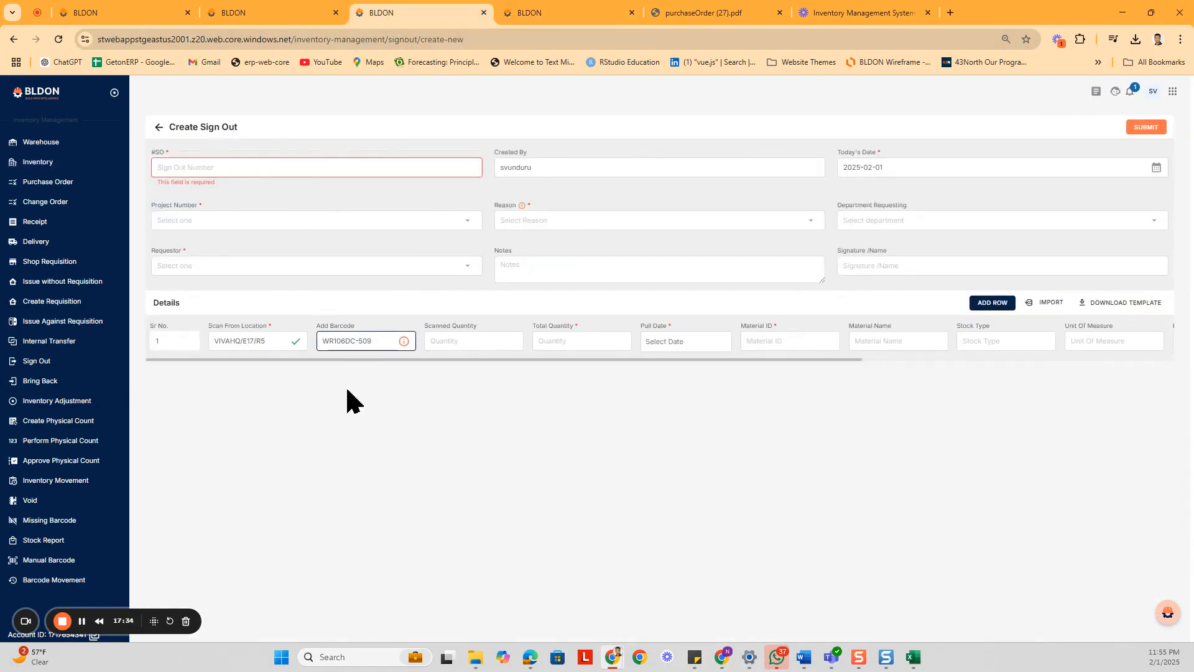
key(Return)
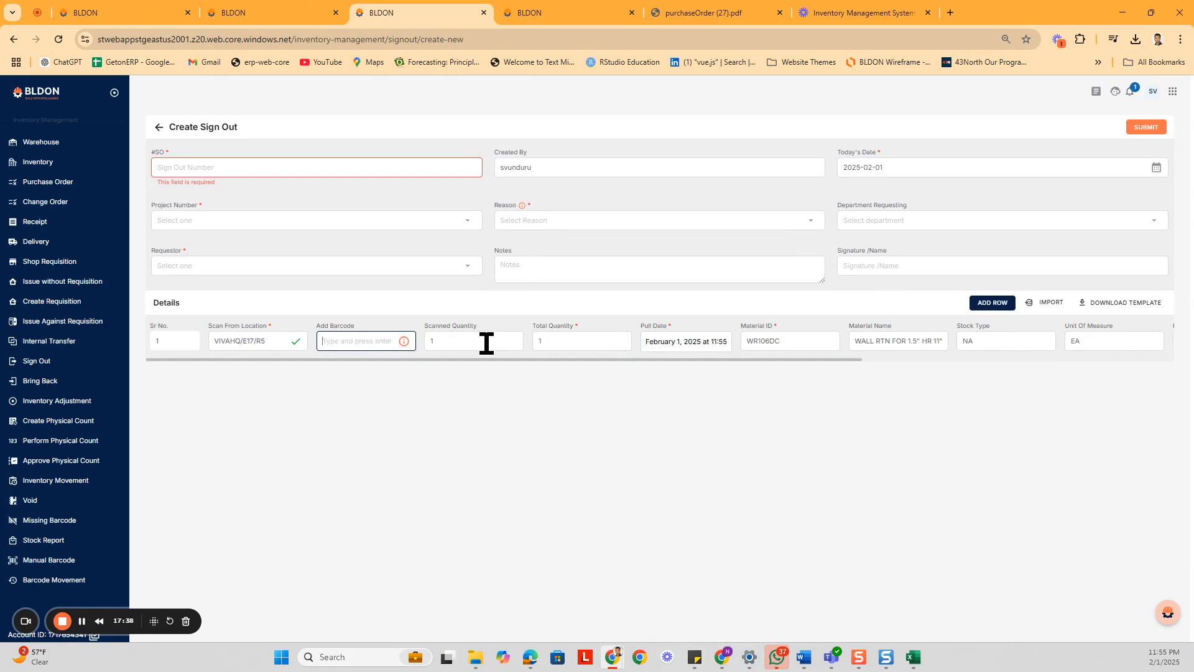
drag(644, 364, 896, 364)
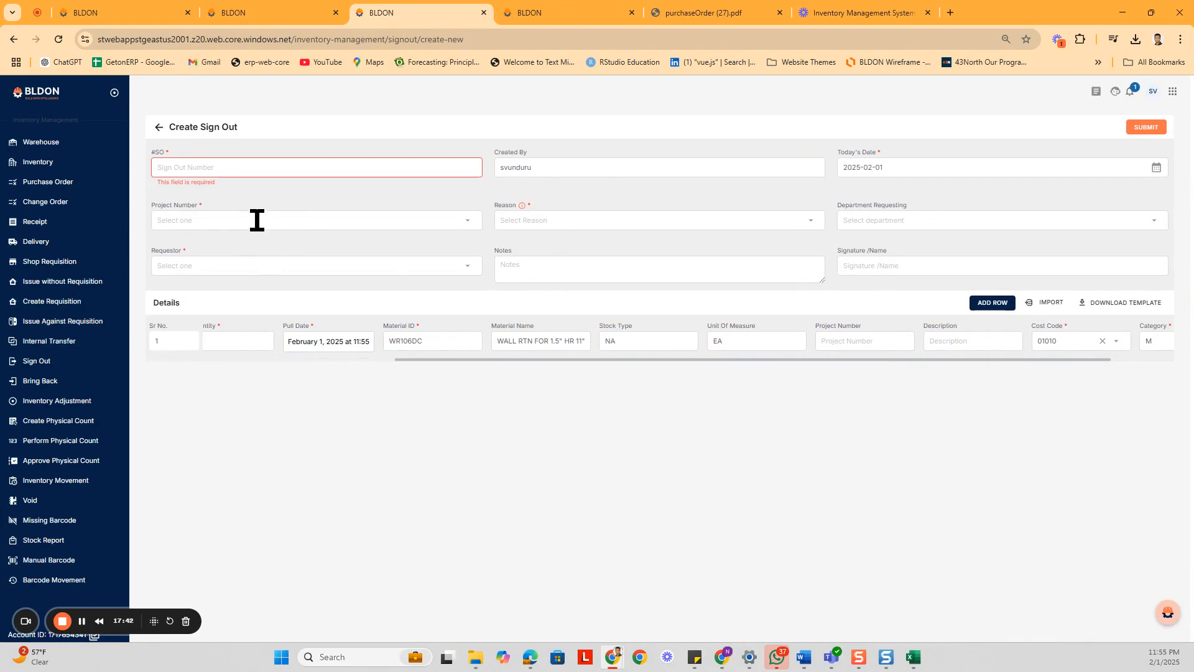
Set the sign-out's project to 24-207 and reason to Short
click(883, 345)
click(293, 220)
click(253, 274)
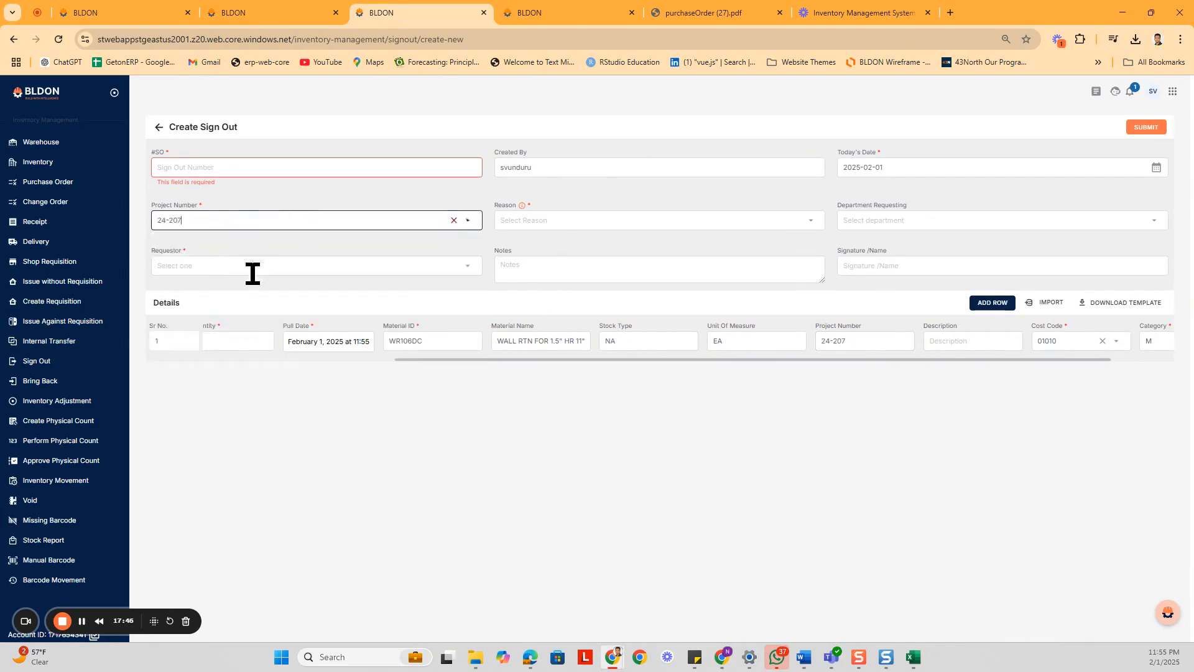
drag(917, 364, 1014, 358)
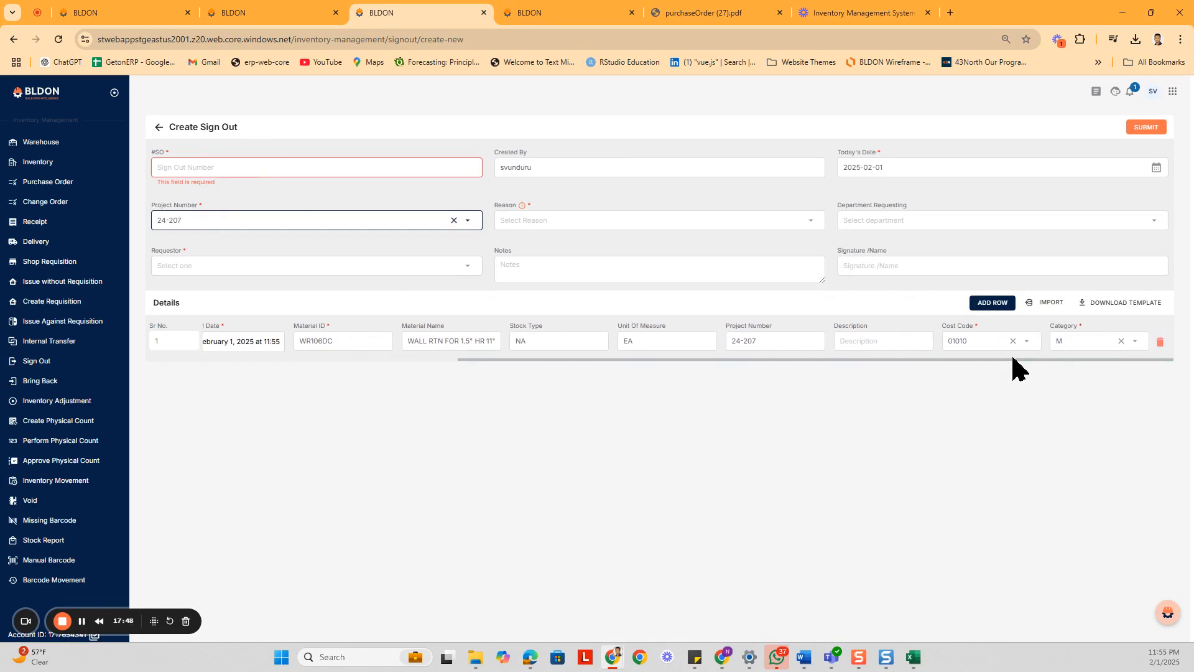
click(606, 222)
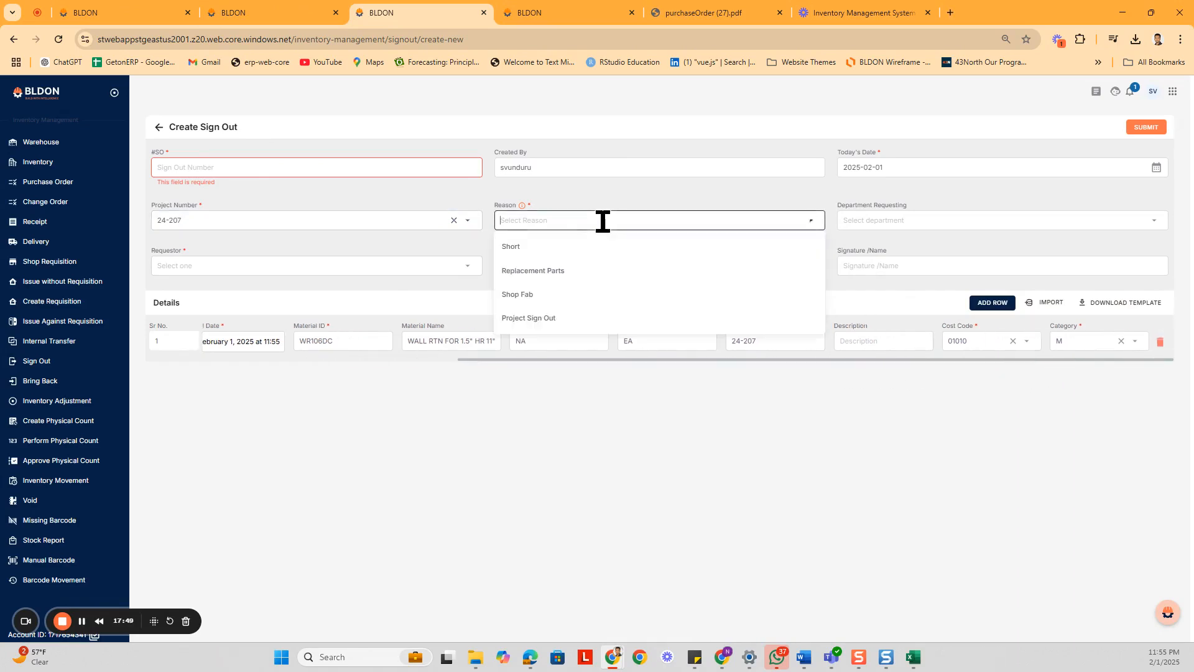
click(569, 248)
Choose the inventory account as requestor and attempt submitting, which flags the missing sign-out number
click(909, 221)
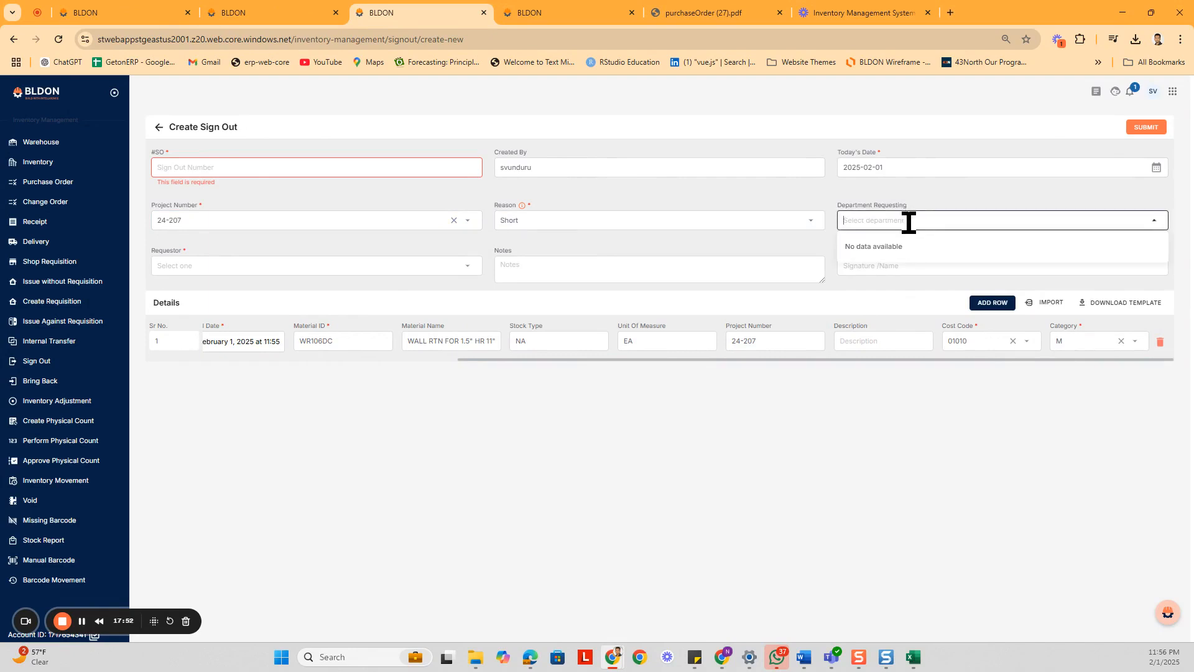
click(688, 249)
click(871, 264)
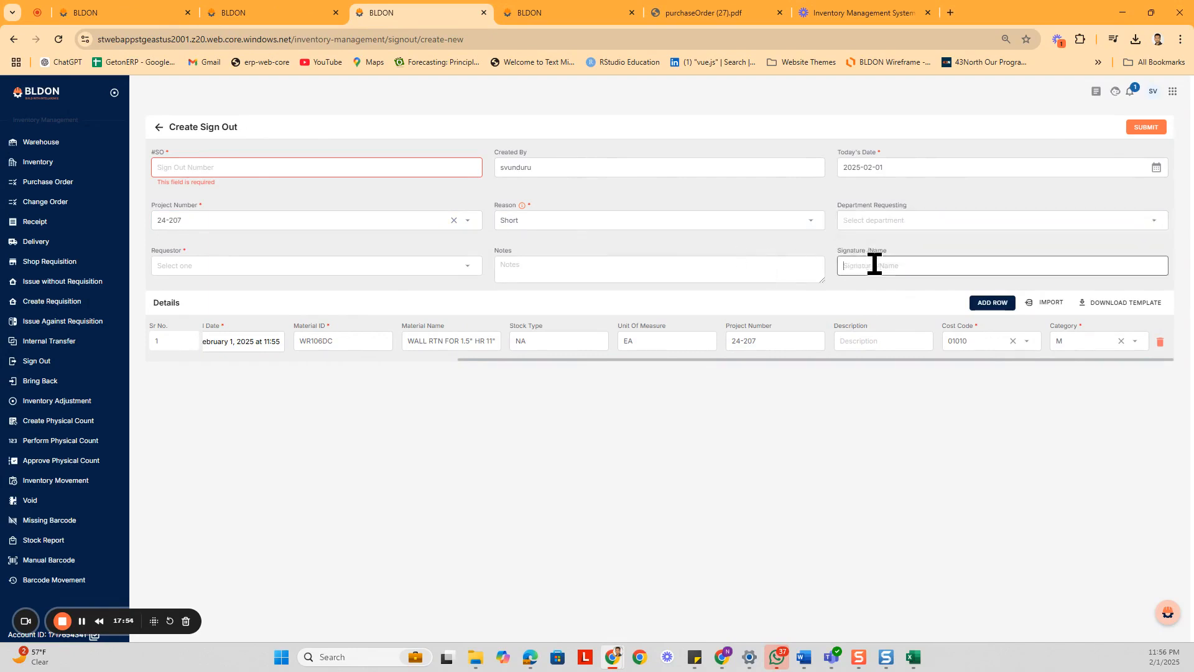
click(379, 265)
click(310, 321)
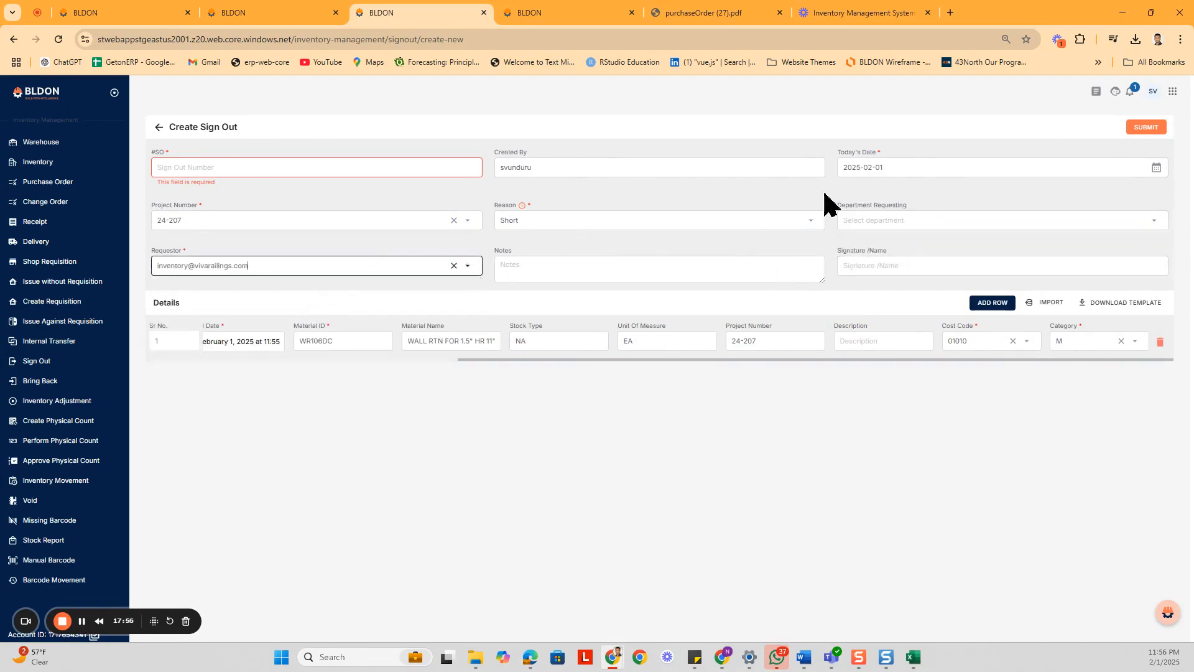
click(1142, 130)
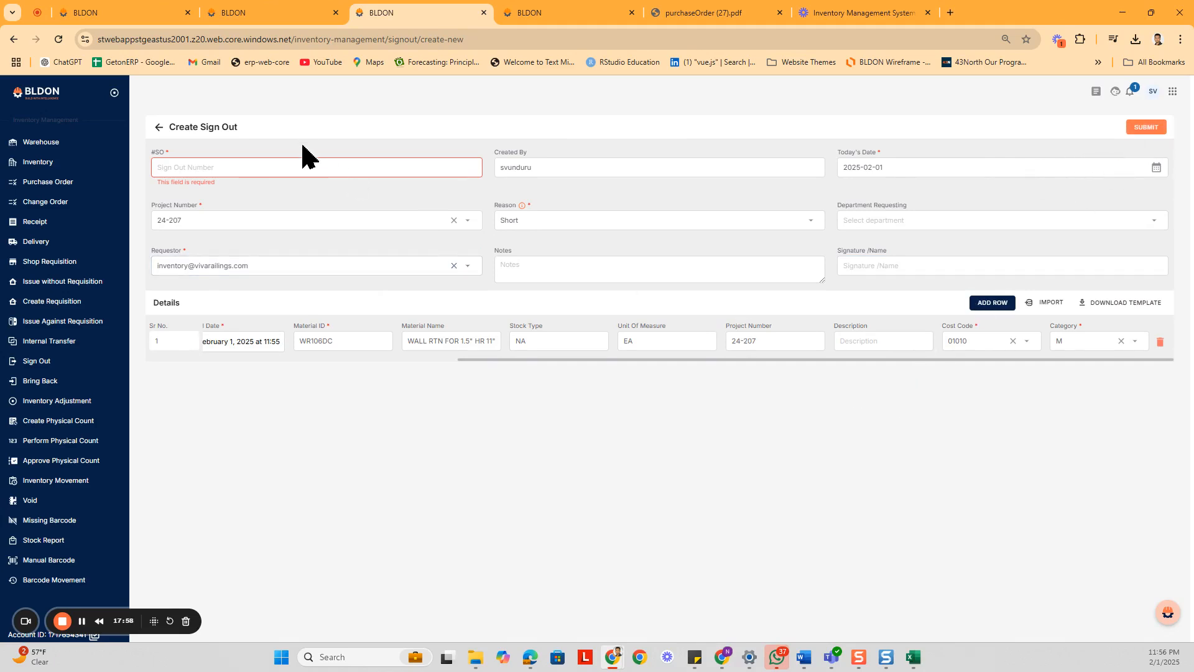
click(304, 166)
Enter sign-out number 45634, save the sign-out and post it
text(45634)
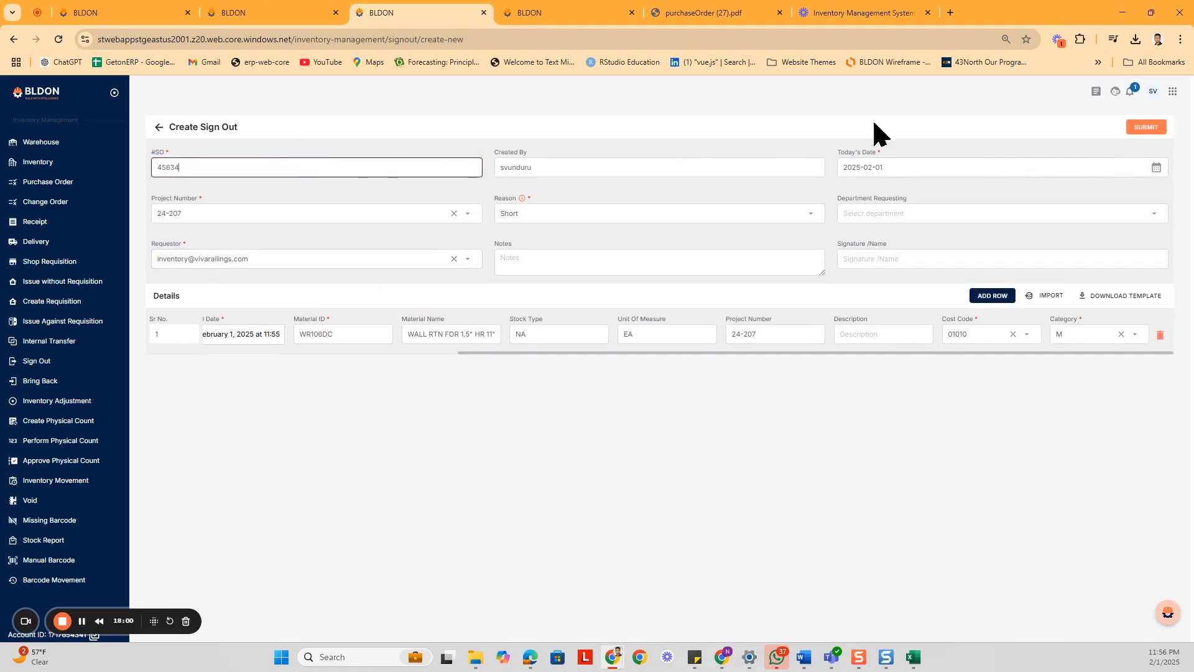
click(1147, 127)
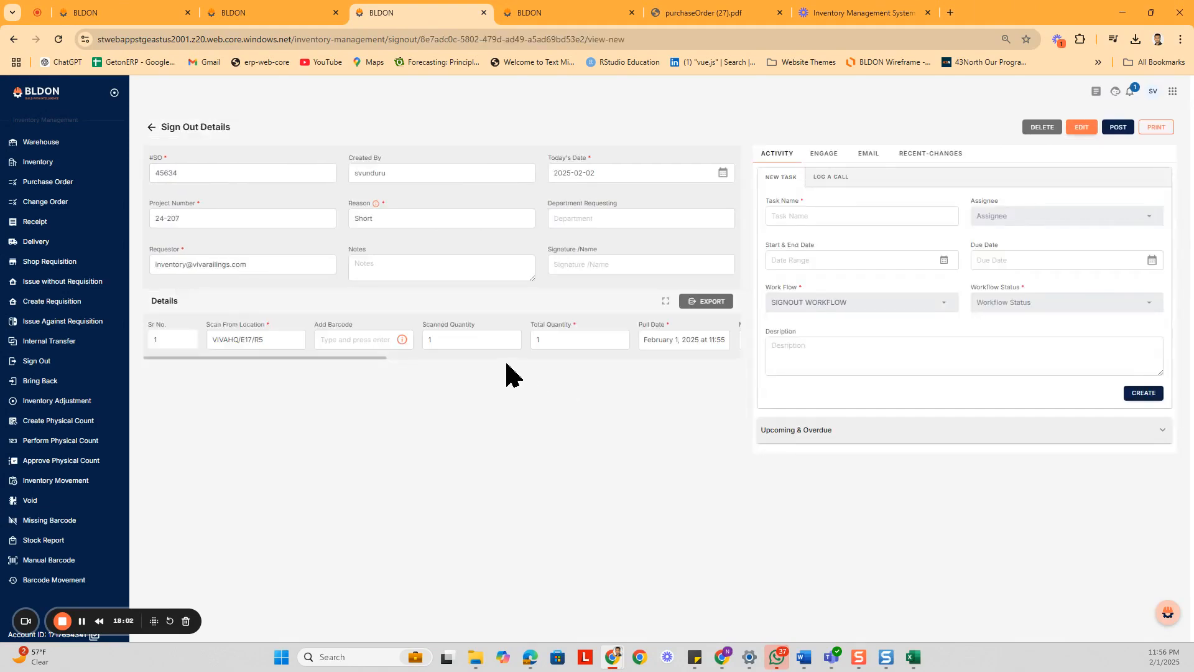
click(1115, 131)
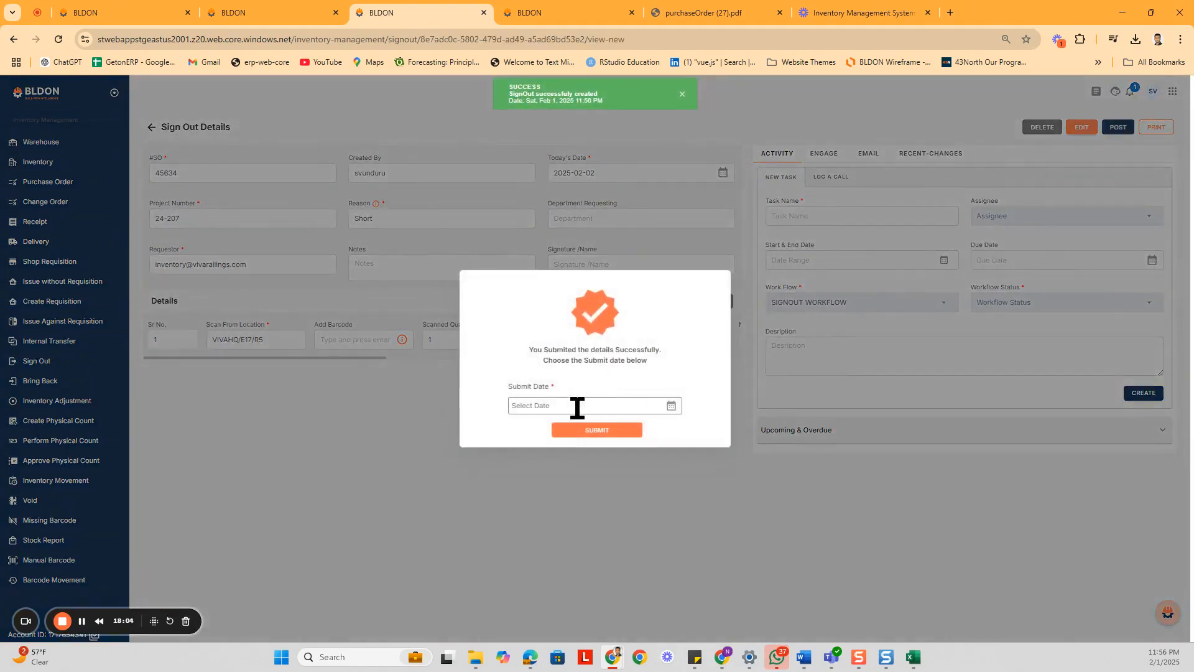
Submit the sign-out for approval with submit date February 1, then review its detail columns
click(578, 408)
click(659, 343)
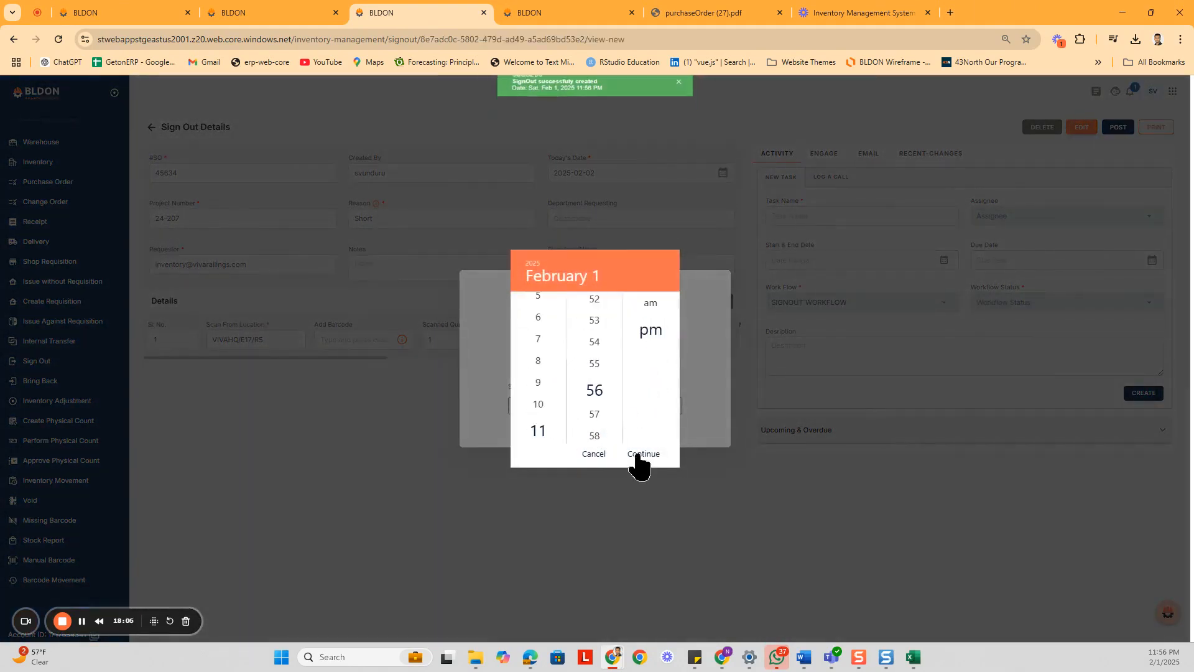
click(642, 457)
click(597, 430)
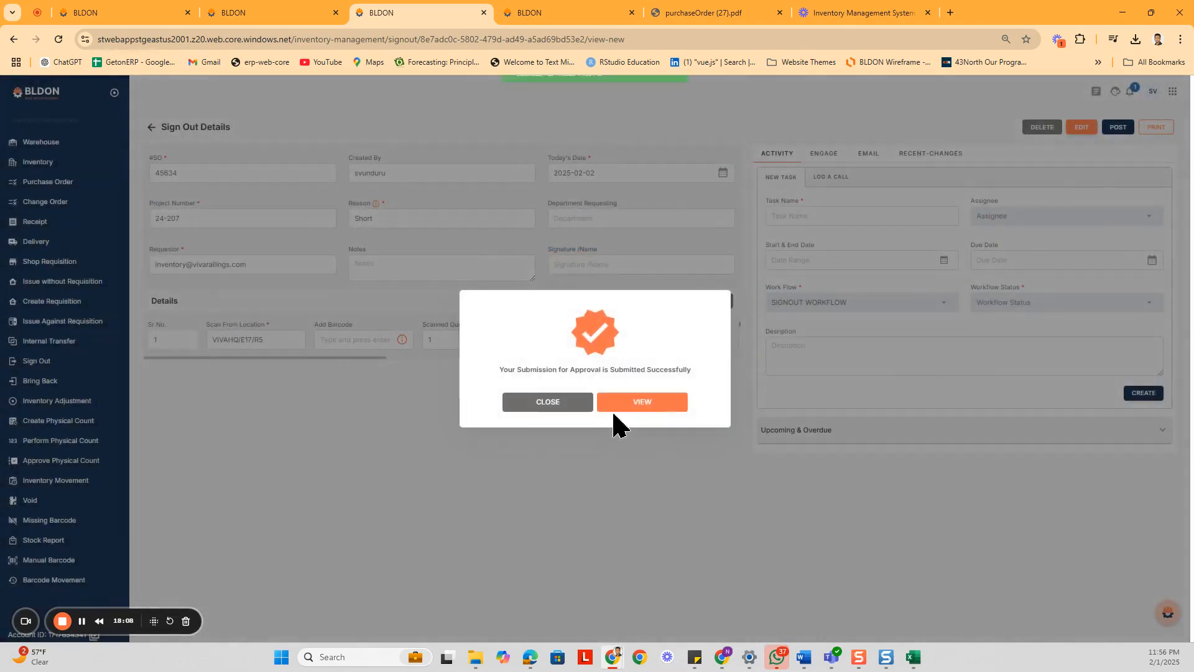
click(615, 405)
drag(348, 364, 737, 409)
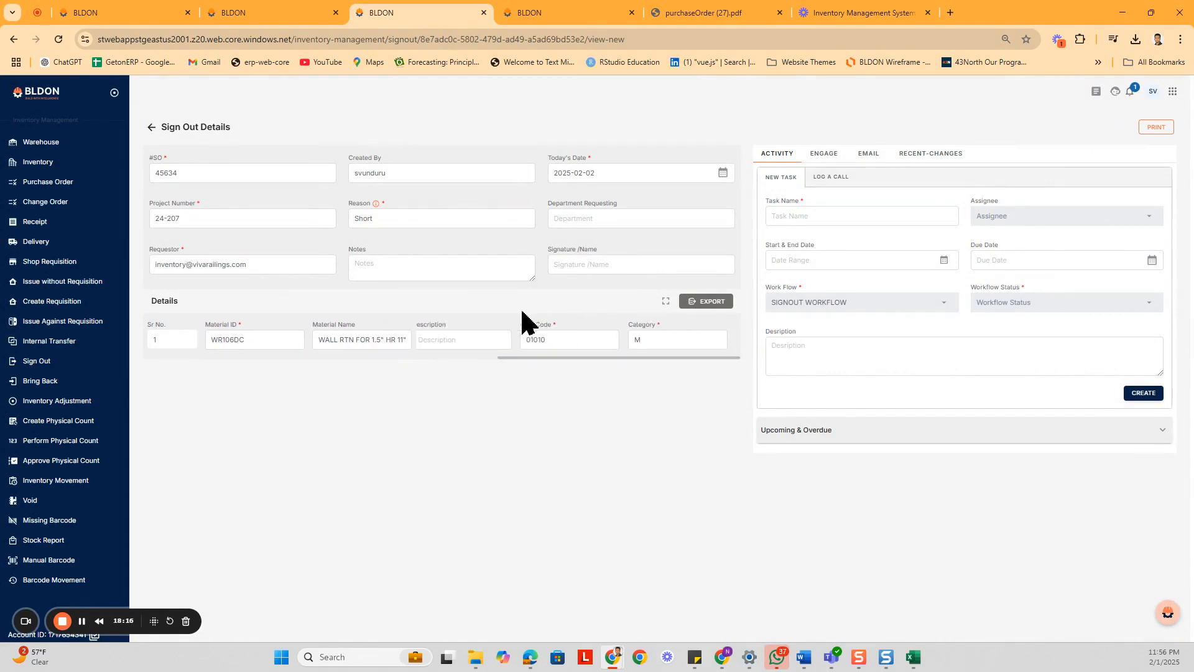
drag(609, 358, 242, 368)
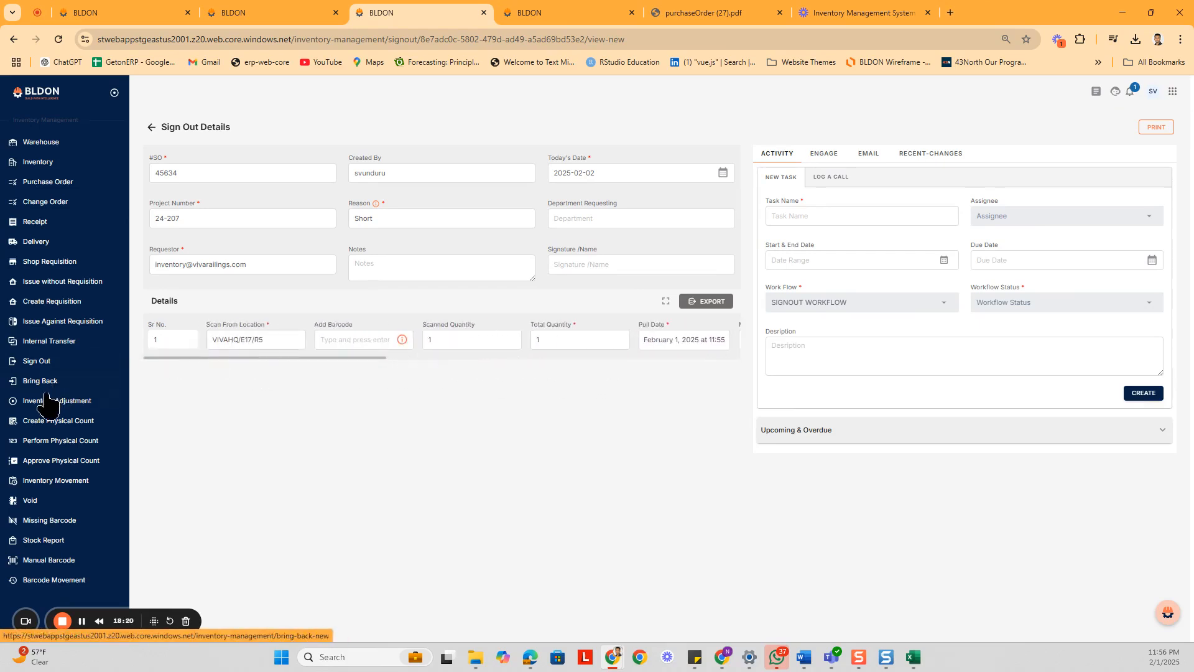
Scroll through physical count PC-012725-E7's line items, then check the empty Perform Physical Count list
click(69, 422)
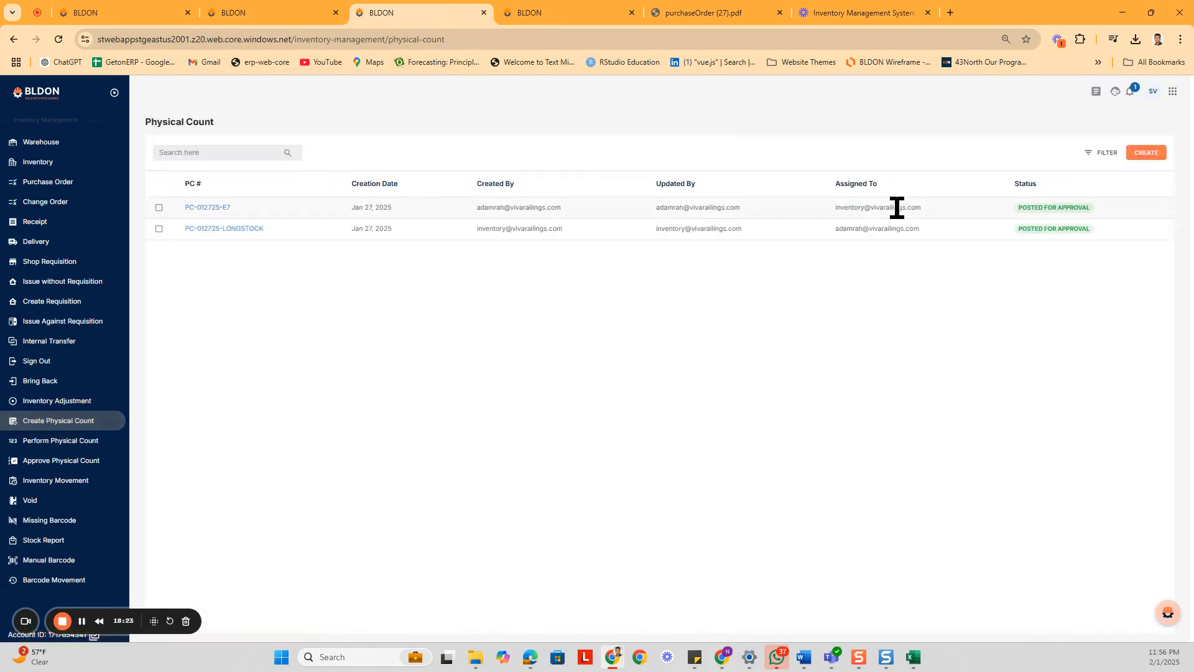
click(211, 208)
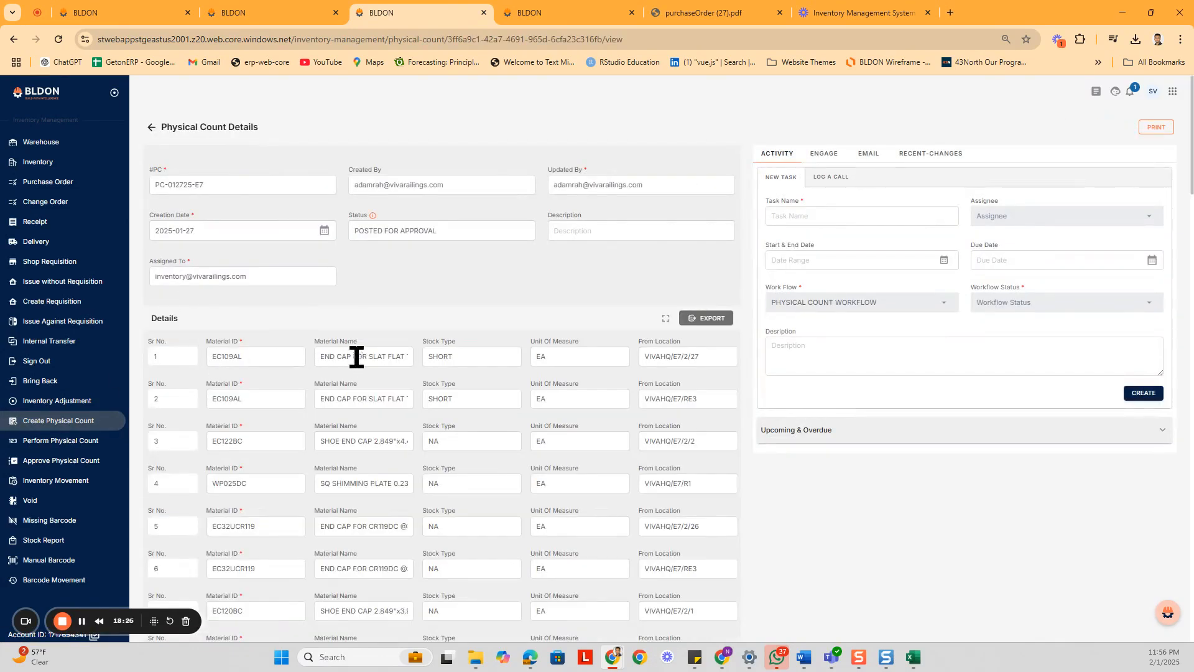
scroll(357, 358, down, 9)
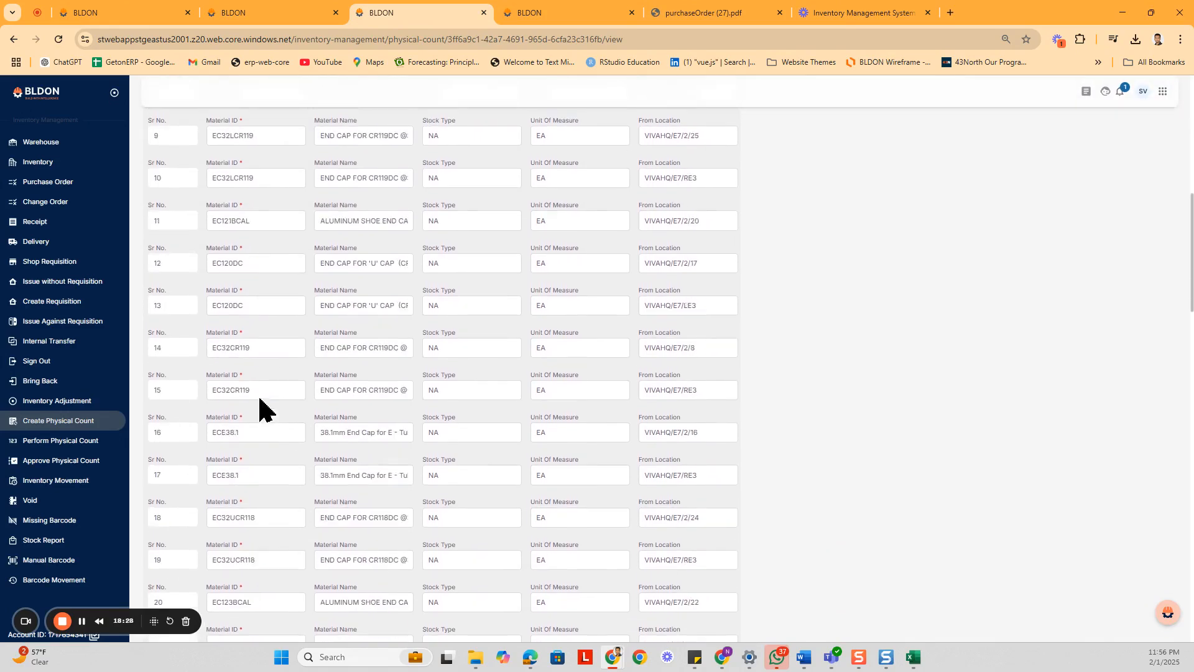
scroll(260, 409, down, 6)
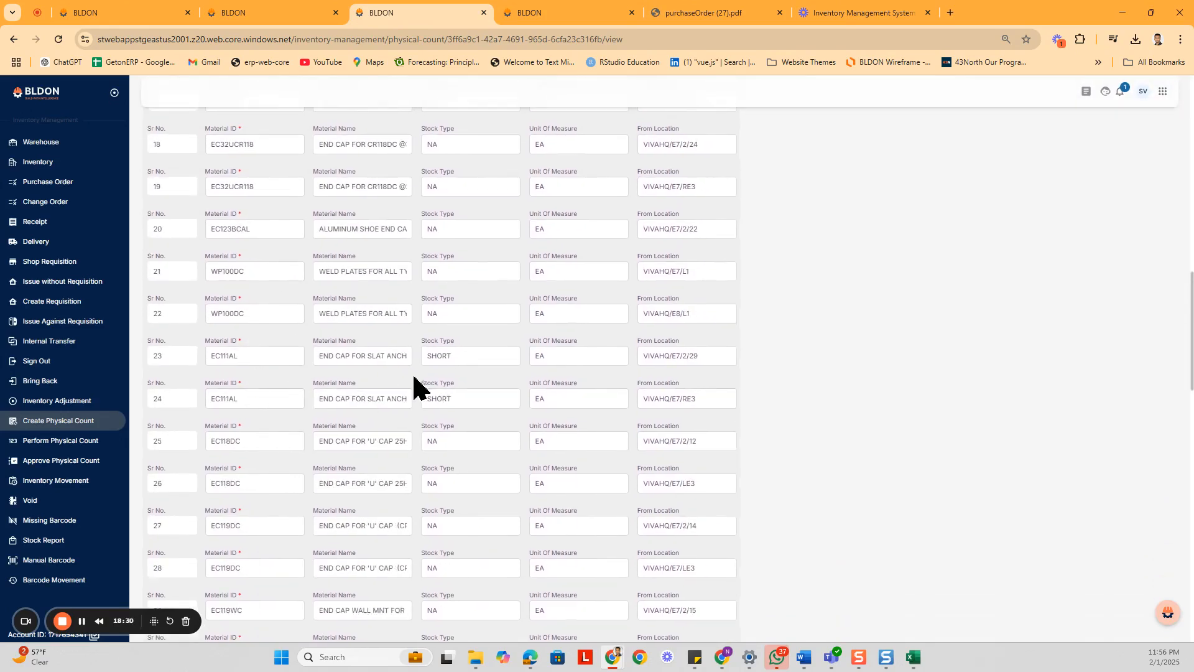
scroll(277, 255, up, 2)
scroll(331, 260, up, 12)
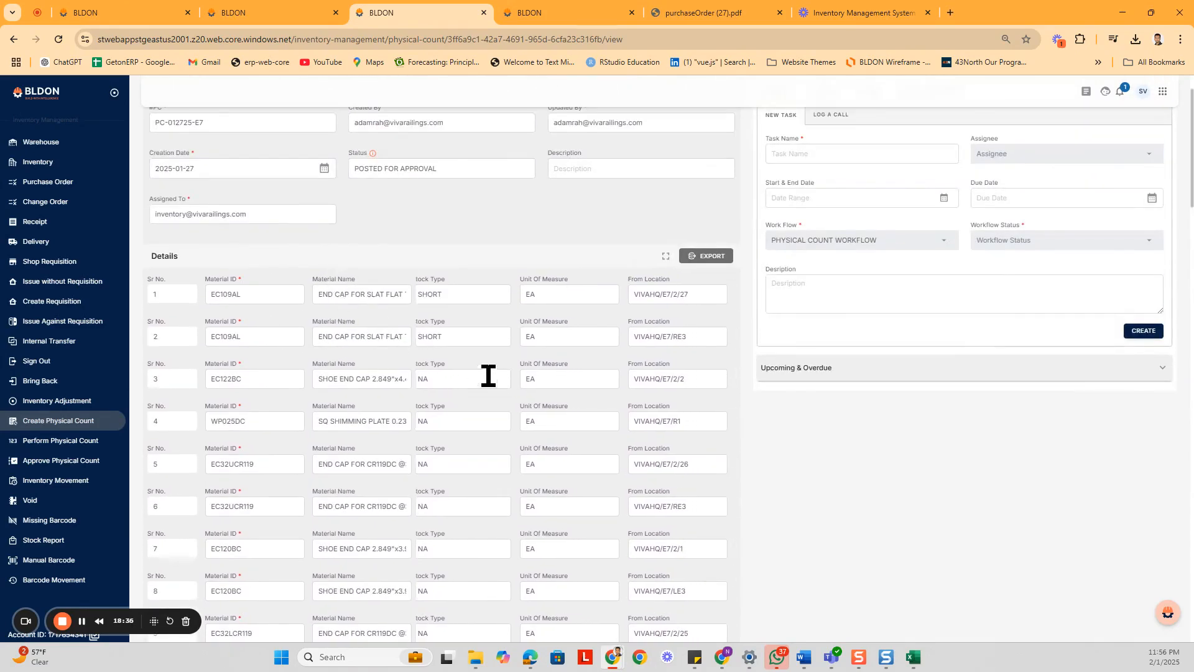
drag(376, 336, 418, 347)
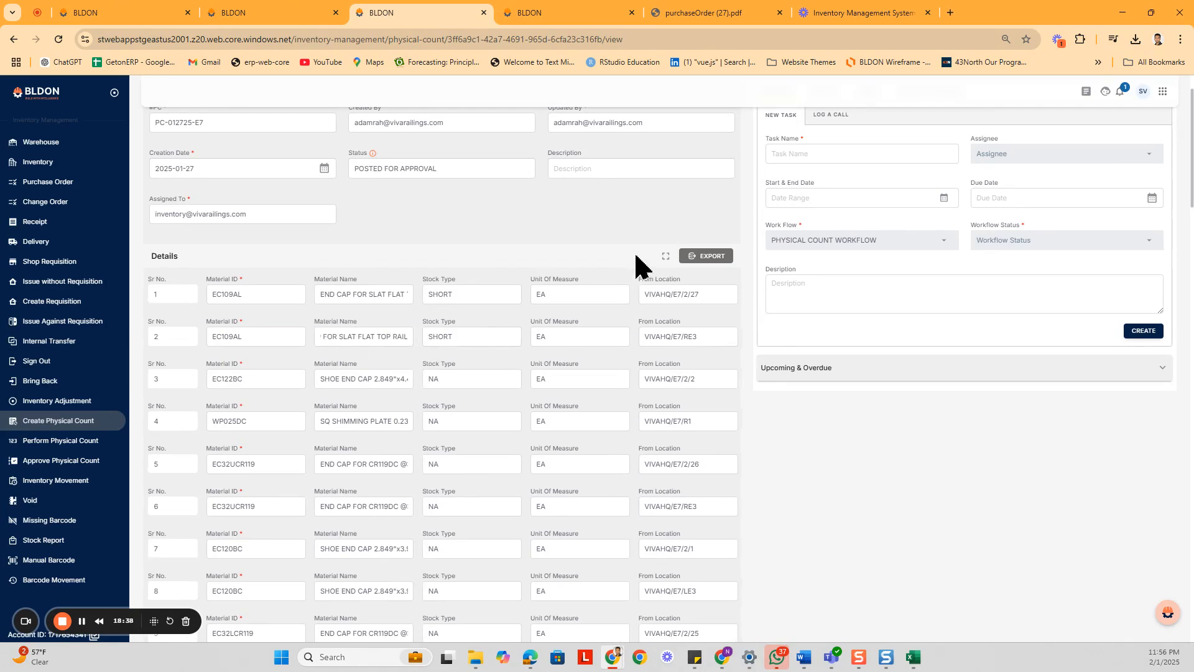
scroll(429, 327, up, 1)
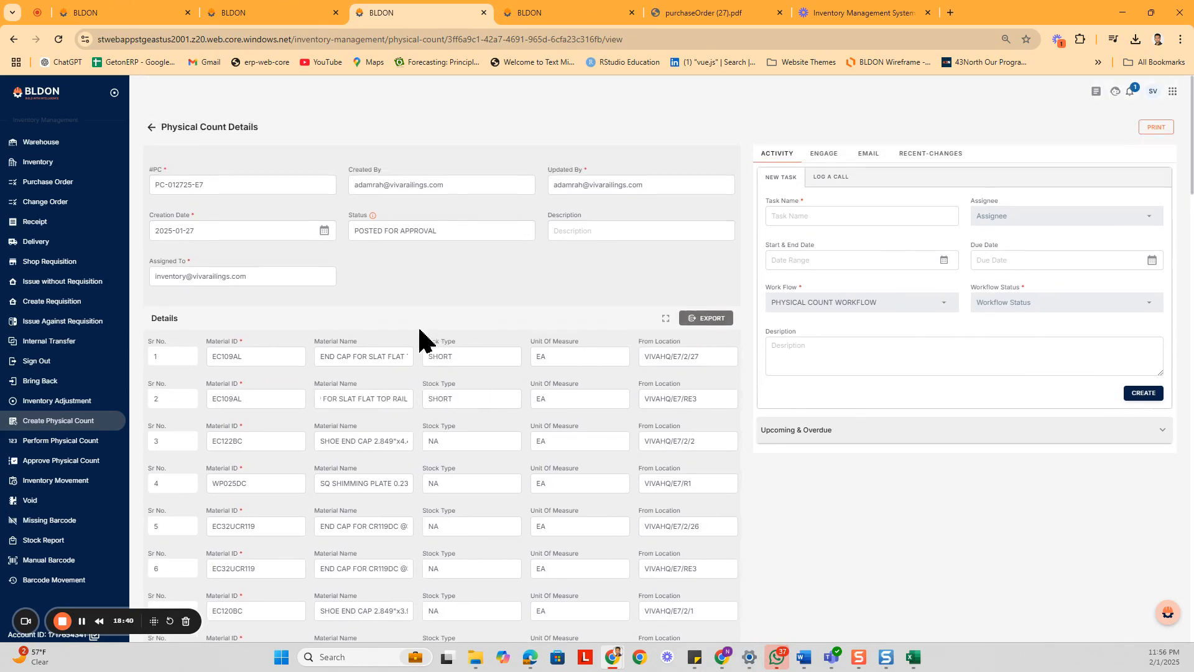
click(56, 441)
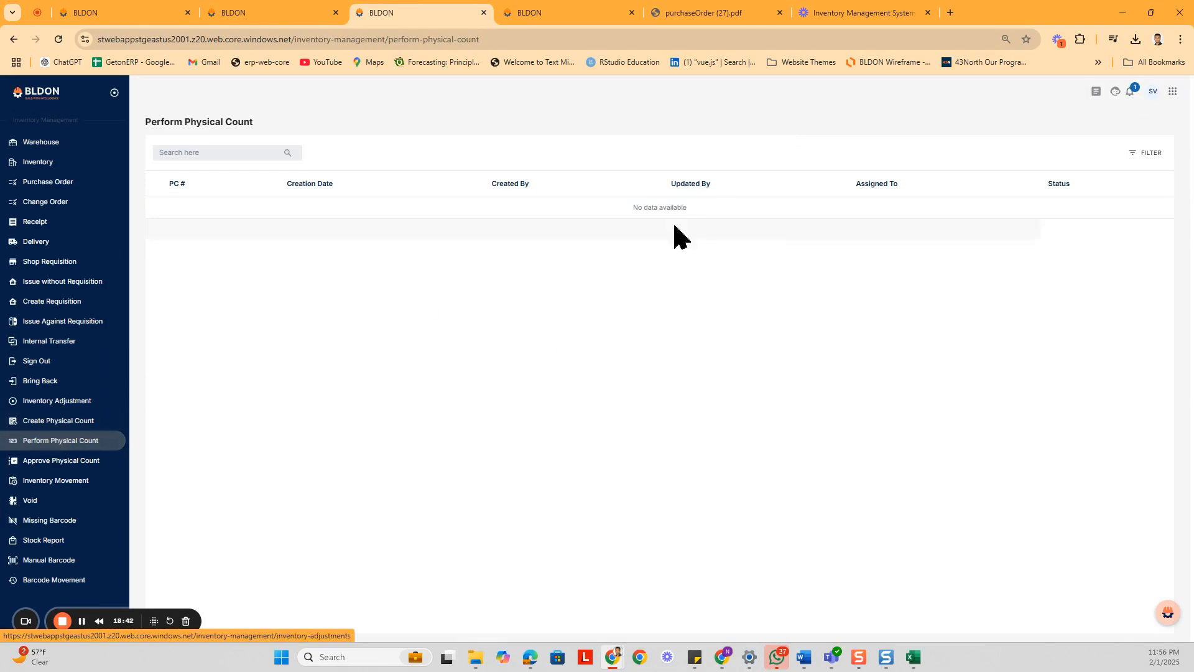
Open PC-012725-E7 for approval and scroll to its Update Quantity, Adjusted quantity and Cost Per Unit columns
click(52, 461)
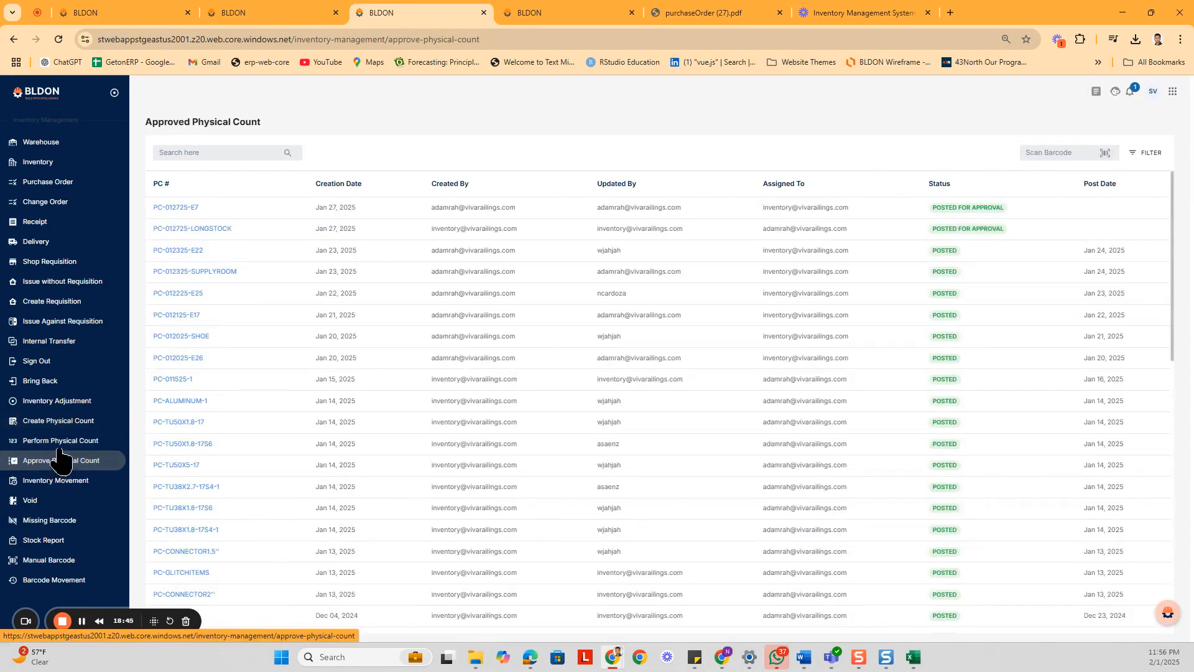
click(178, 224)
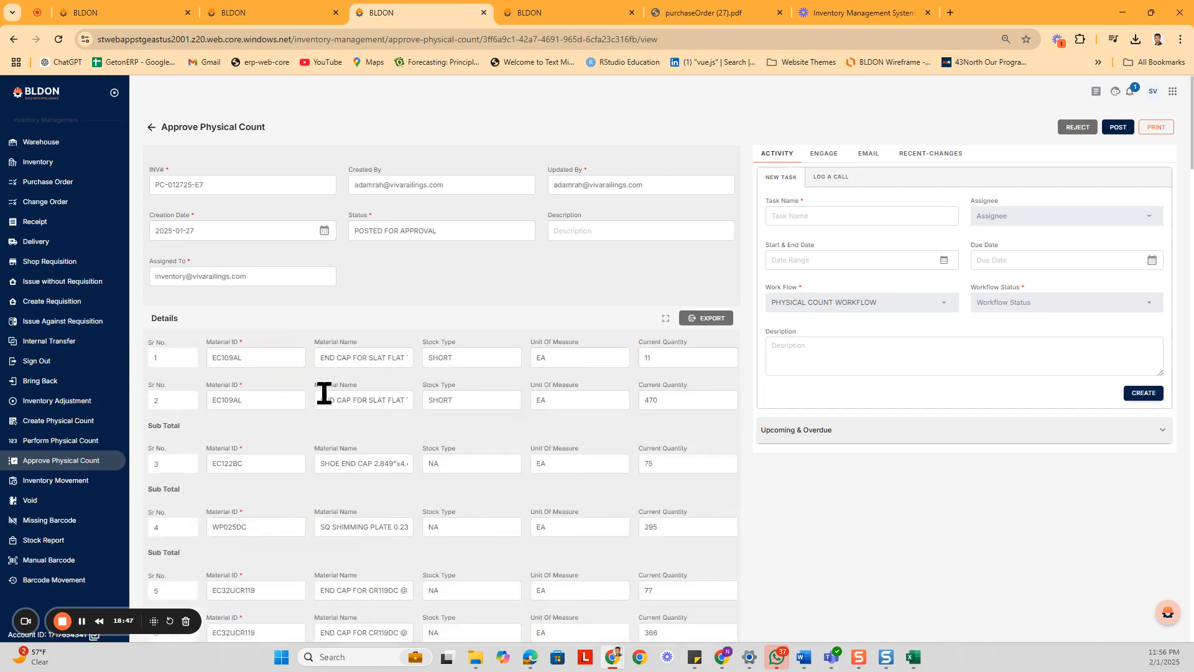
scroll(543, 409, right, 4)
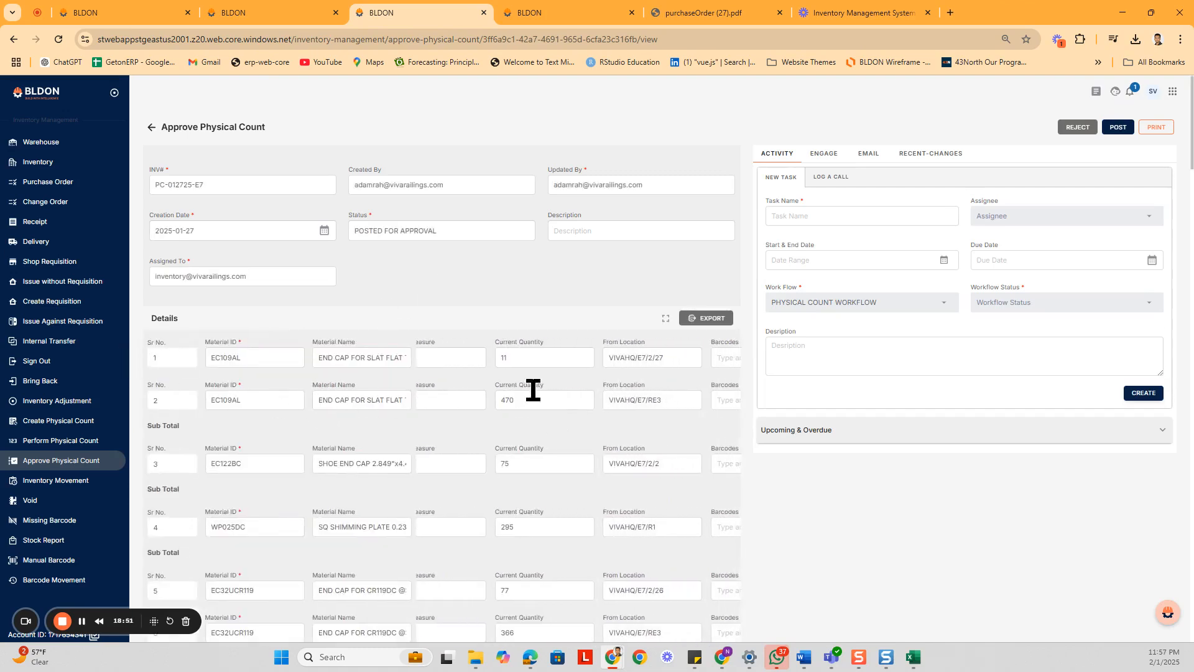
scroll(529, 379, down, 1)
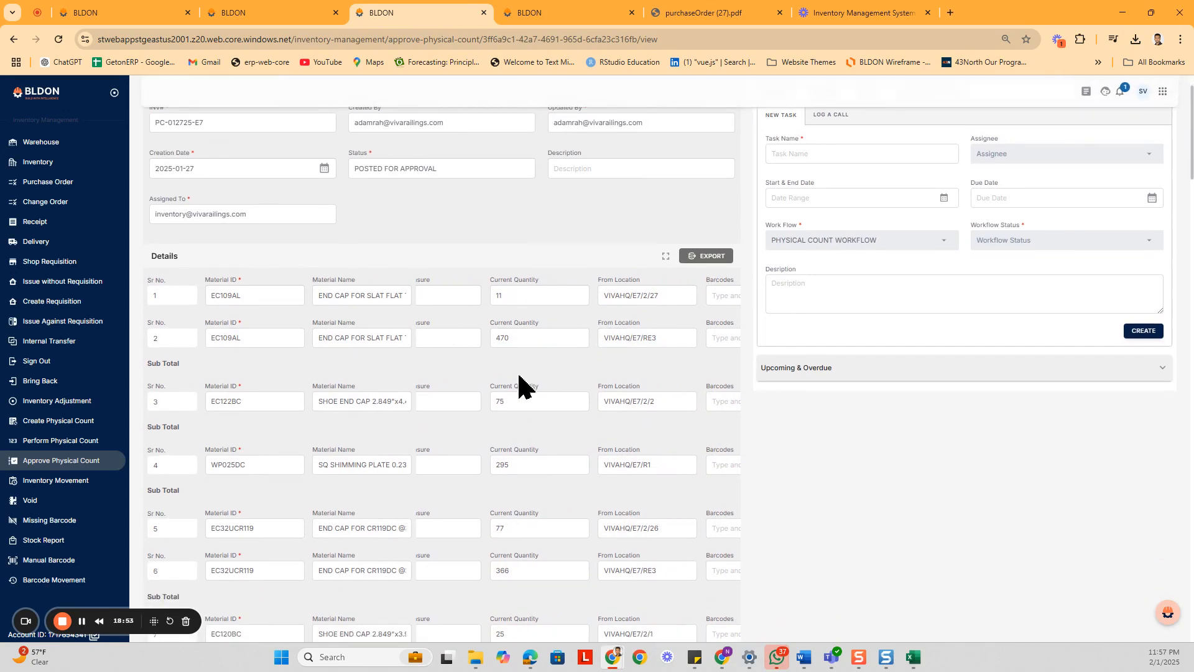
scroll(488, 342, left, 1)
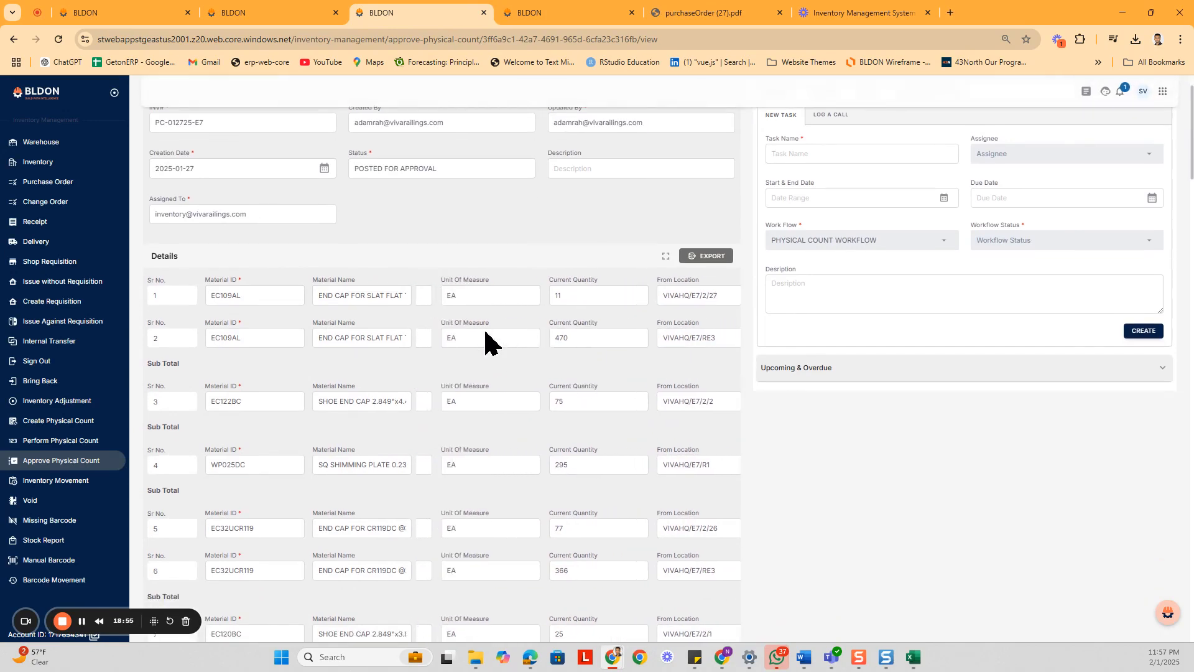
scroll(486, 333, right, 6)
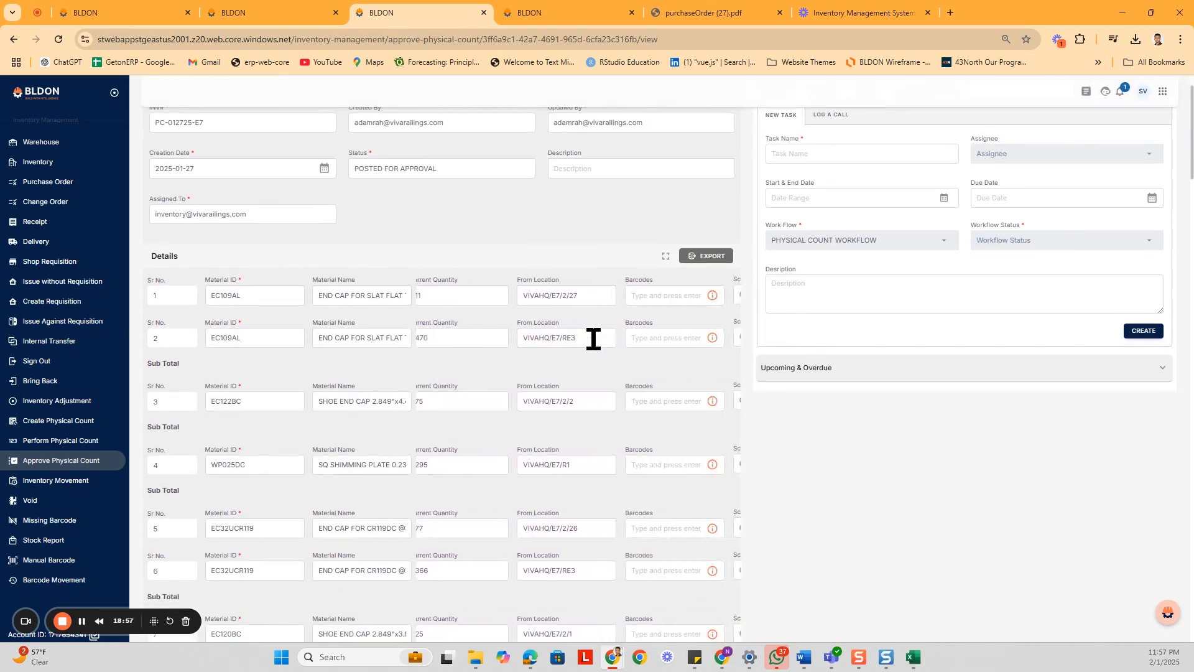
scroll(592, 342, right, 2)
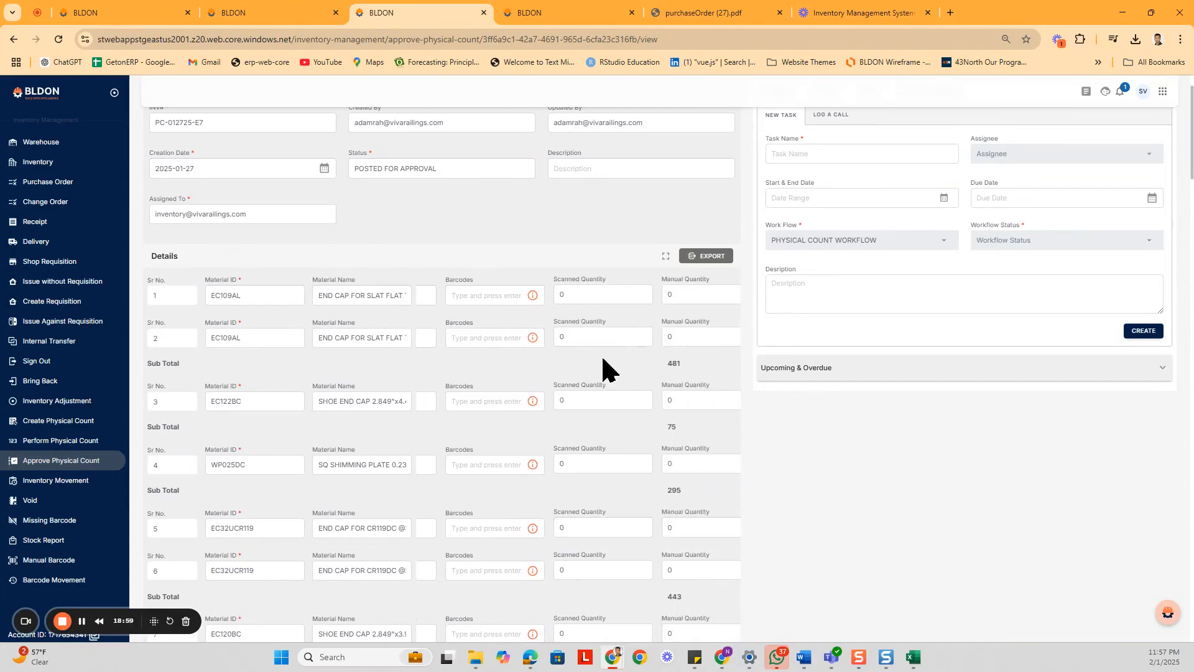
scroll(640, 374, down, 4)
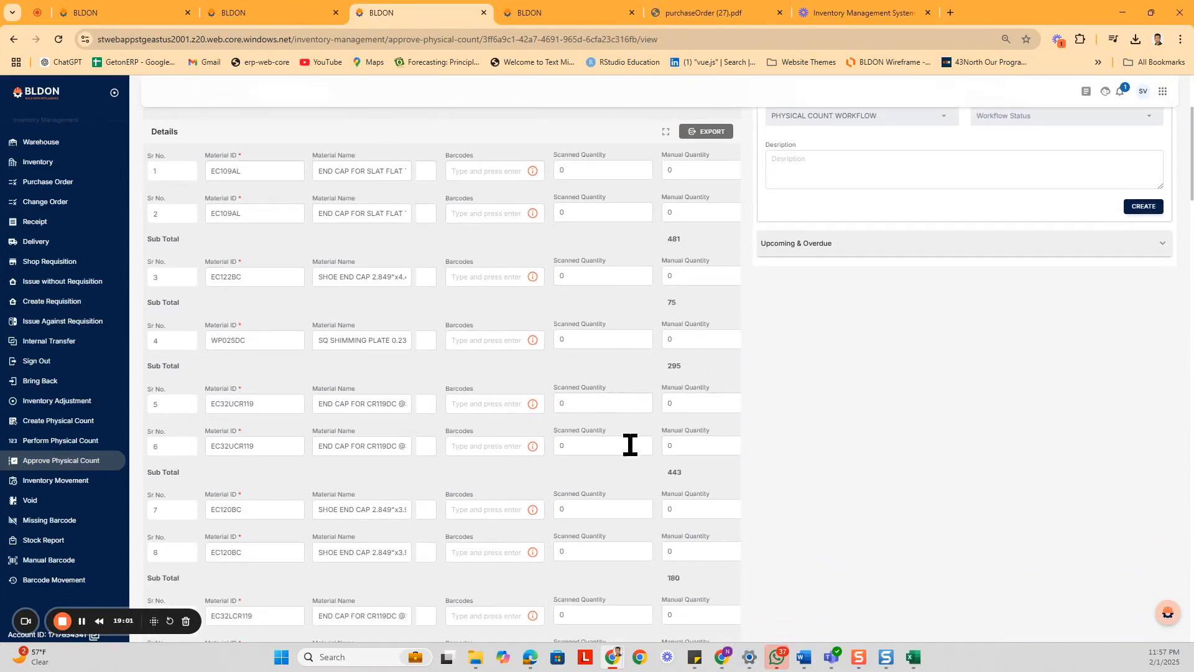
scroll(585, 442, right, 7)
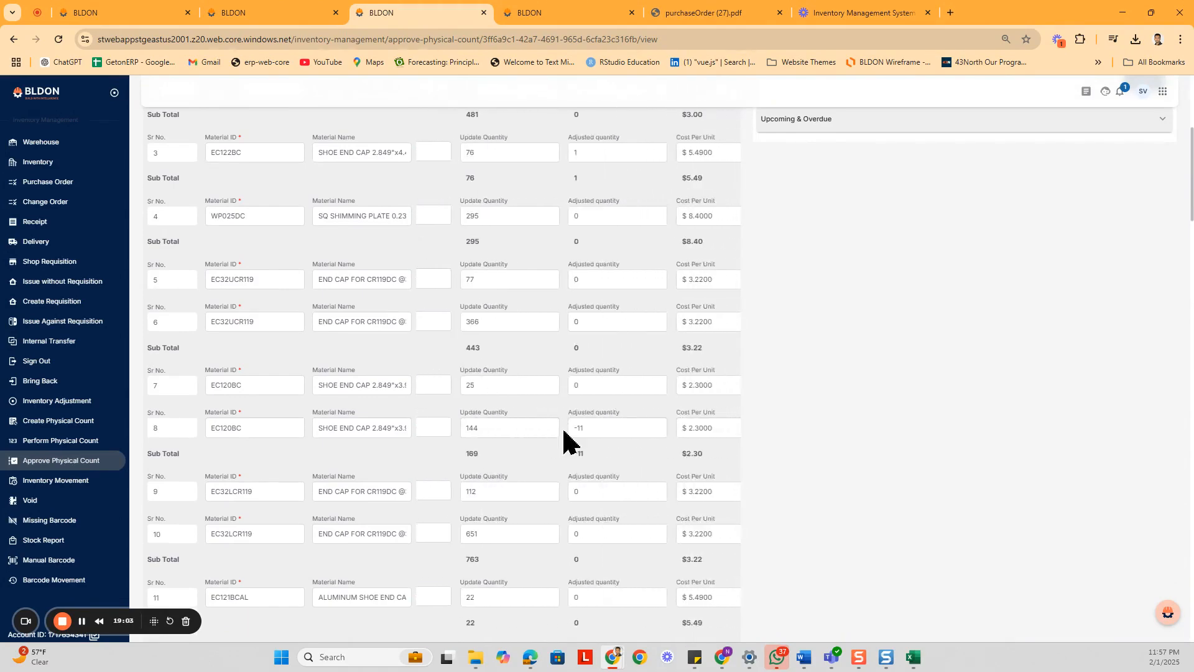
scroll(747, 443, up, 5)
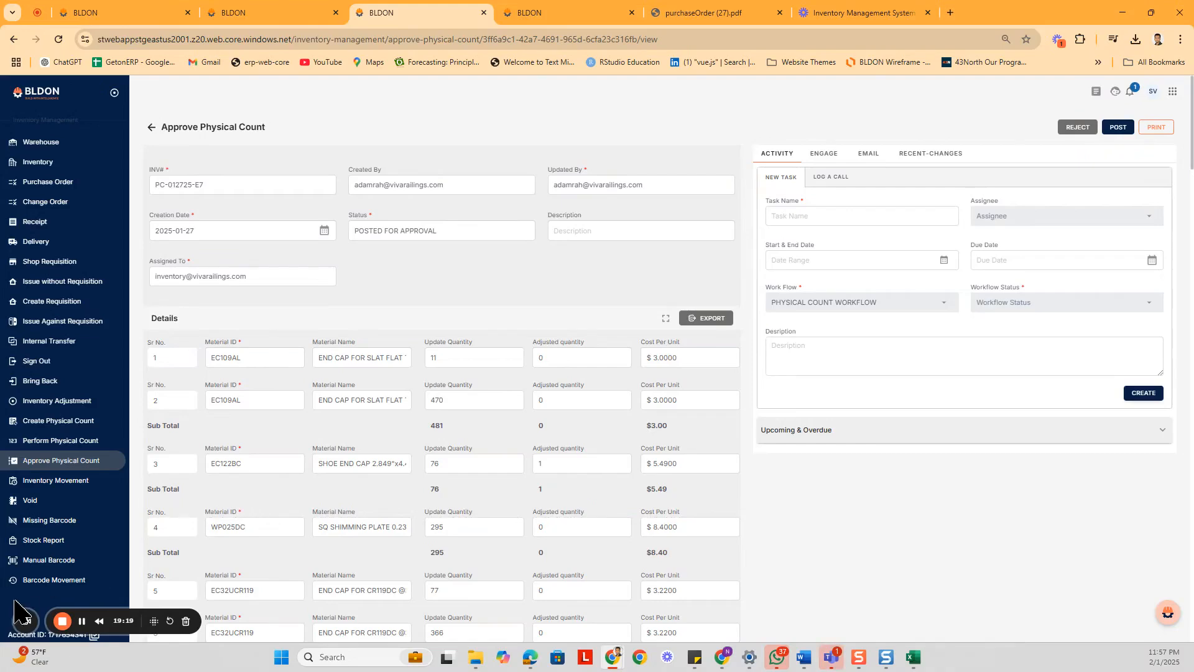
Search WR106DC's serial list for WR106DC-509, which returns no record, then open the manual barcode page
click(46, 163)
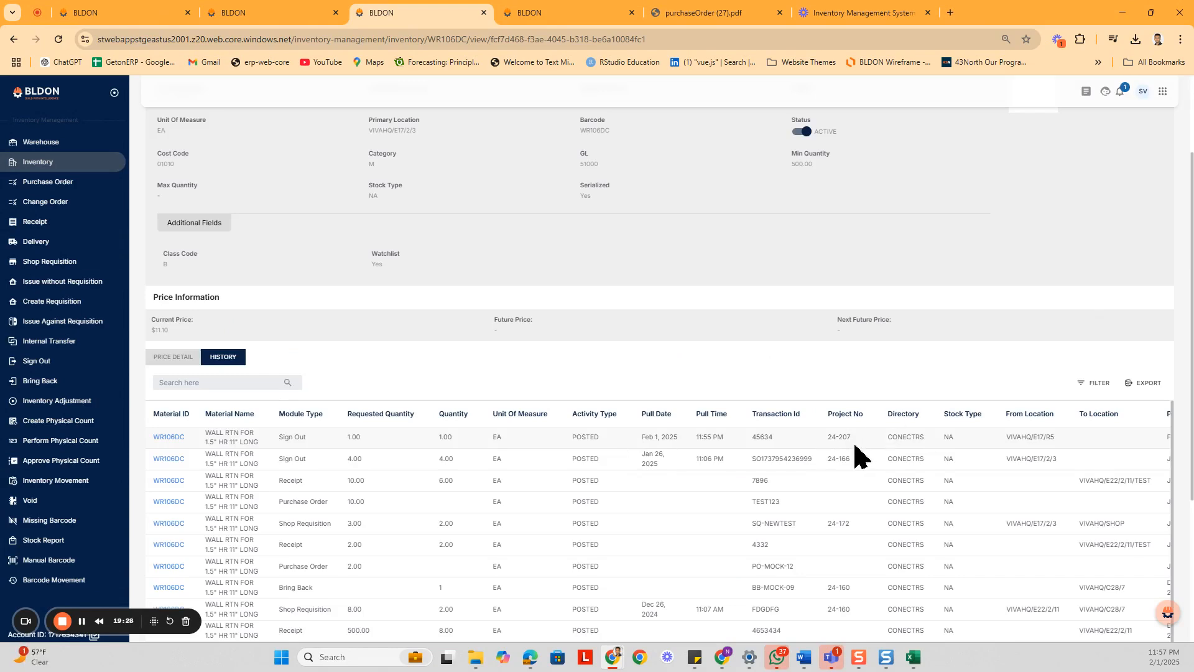
scroll(315, 453, right, 5)
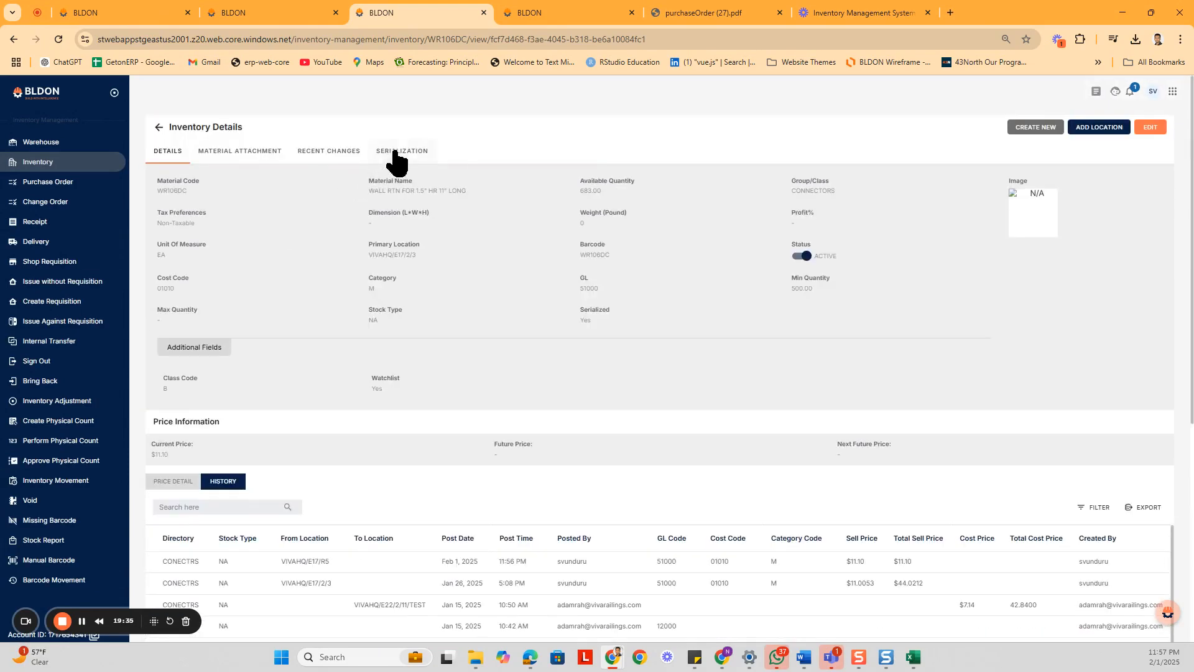
click(398, 153)
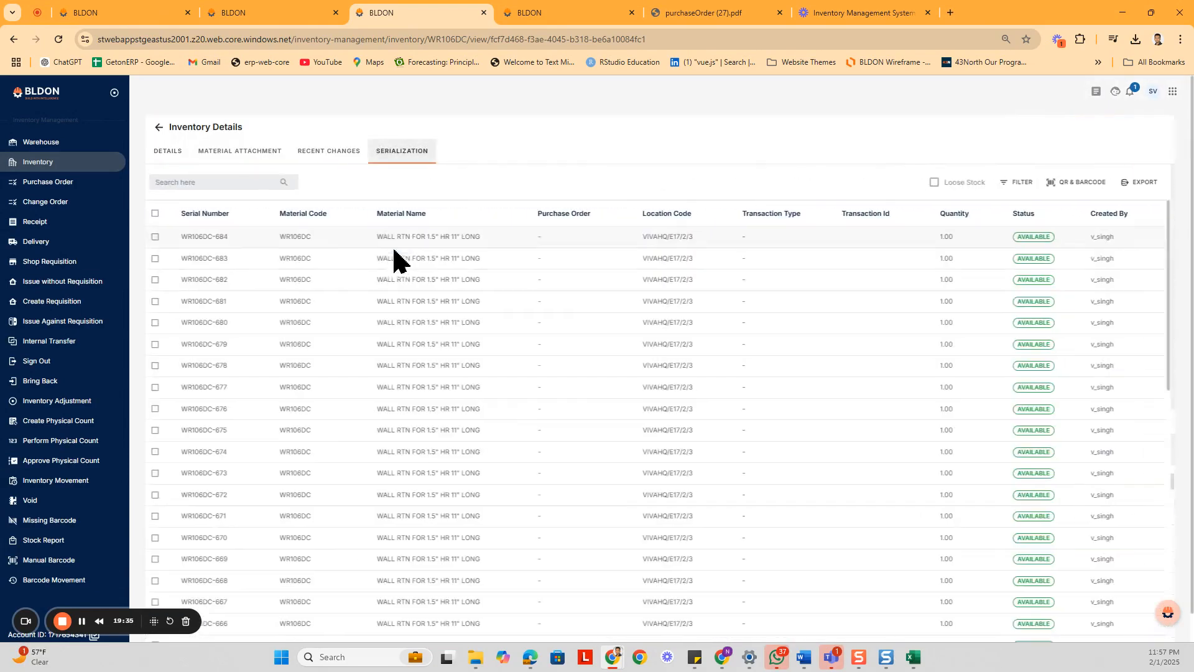
click(211, 186)
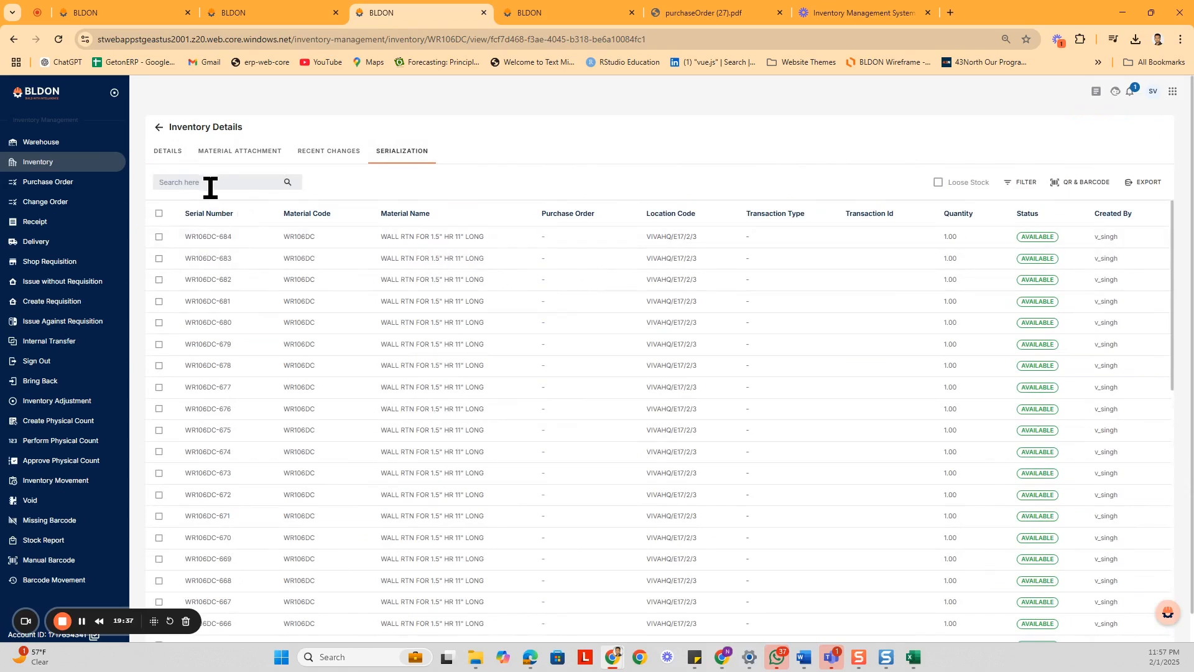
text(WR106DC-509)
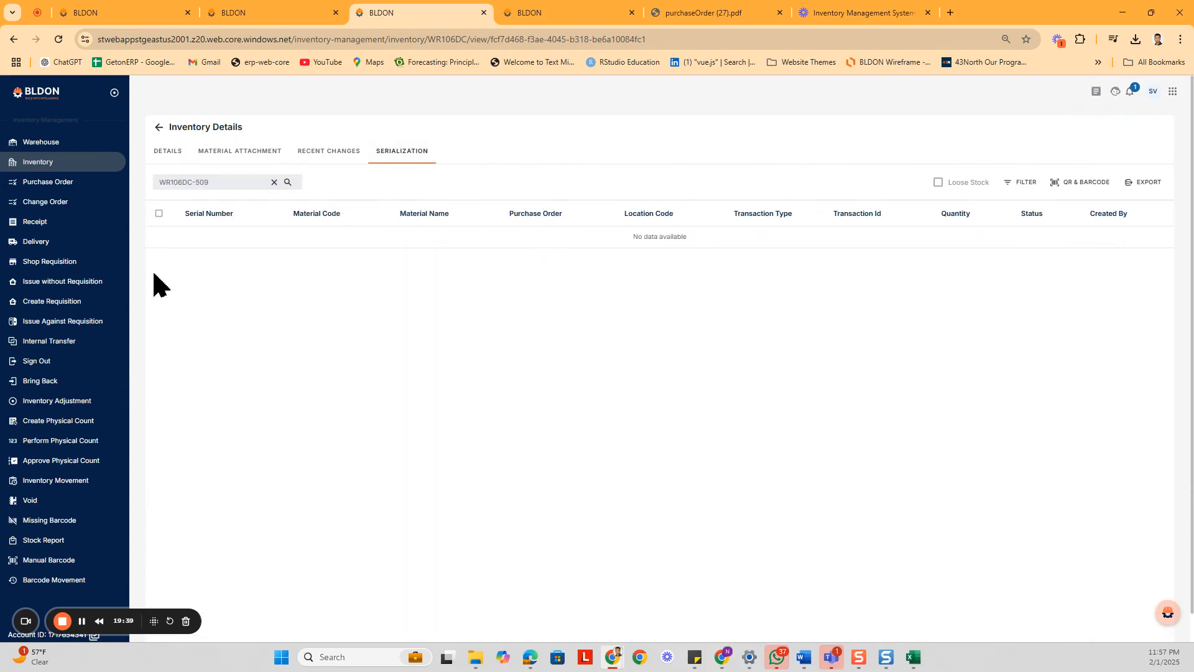
click(66, 562)
Look up WR106DC-509 in Barcode Movement and review its material, location VIVAHQ/E17/R5, project 24-207 and date
click(59, 581)
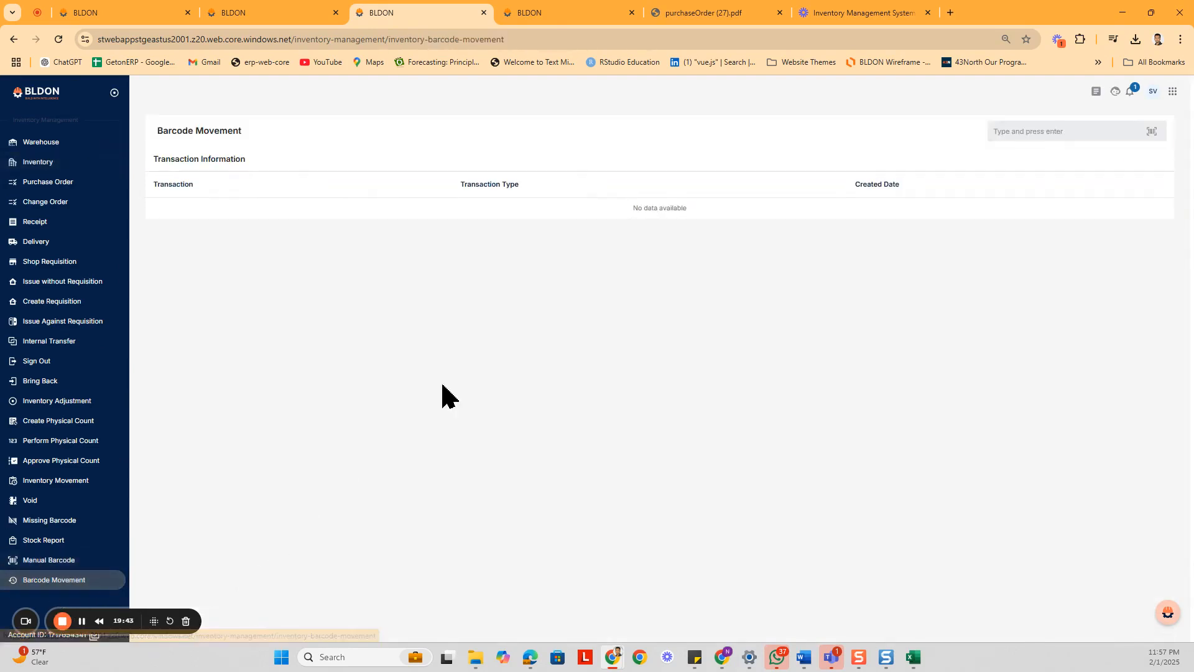
click(1015, 132)
text(WR106DC-509)
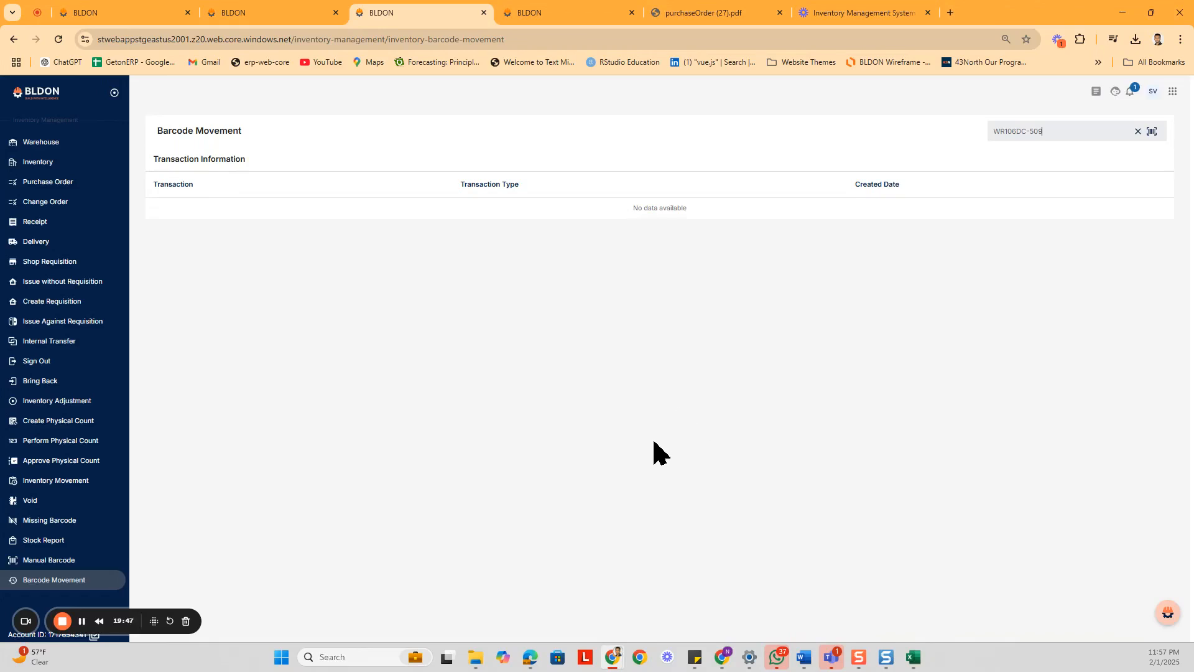
key(Return)
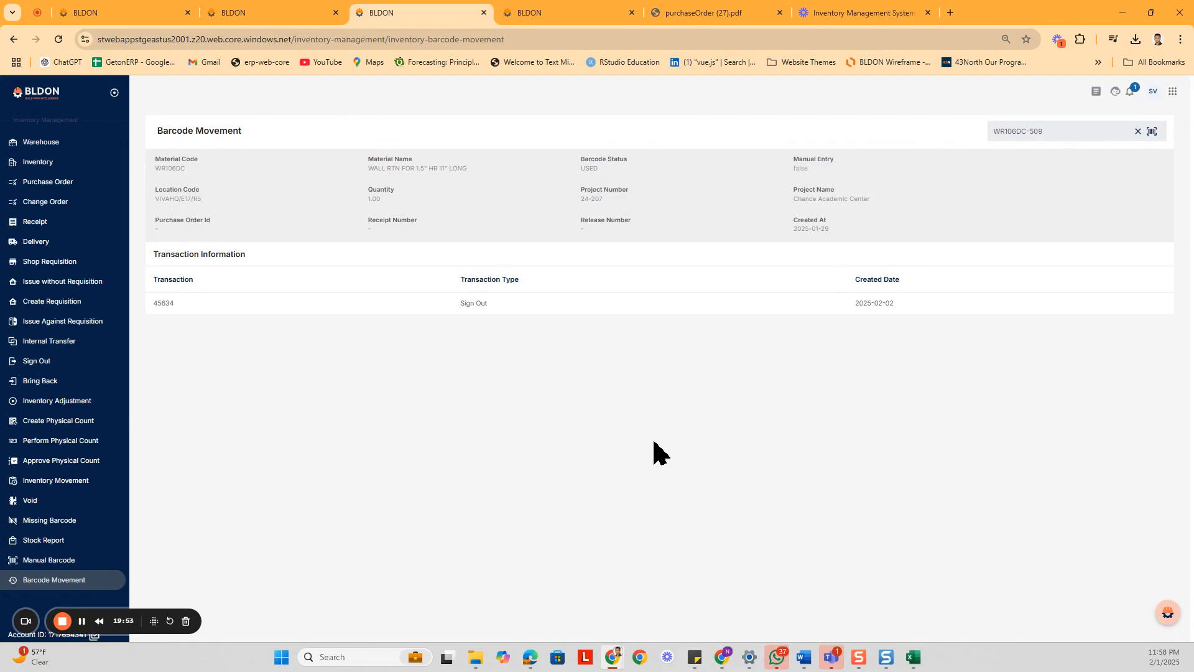
double_click(160, 168)
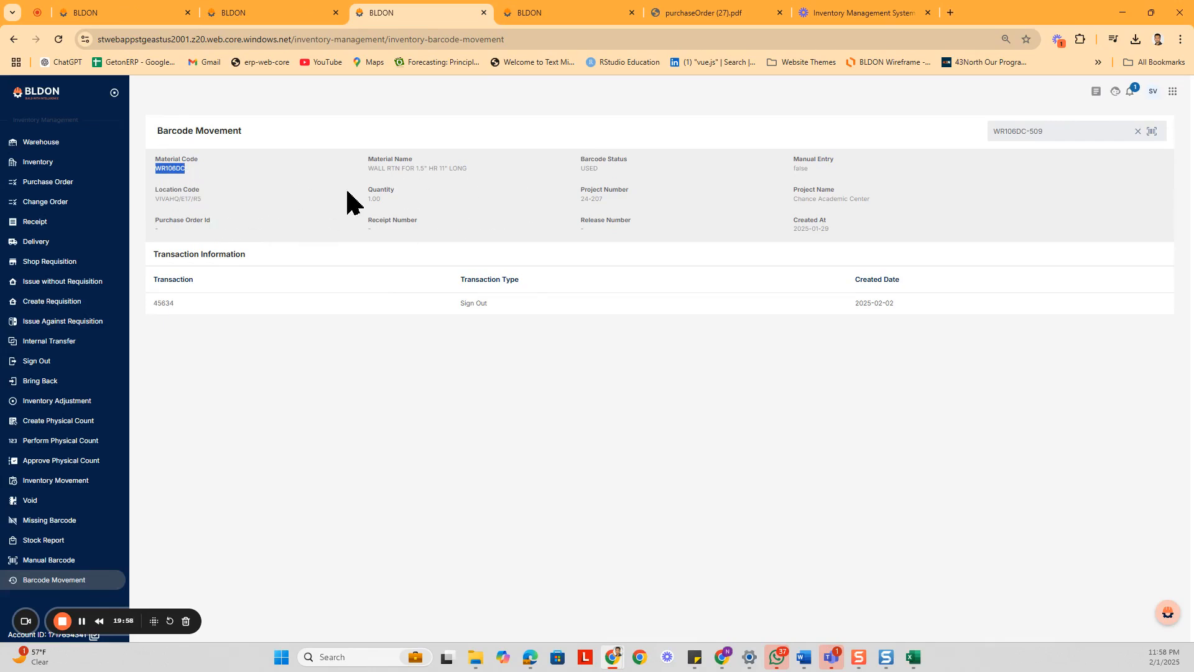
drag(155, 200, 207, 201)
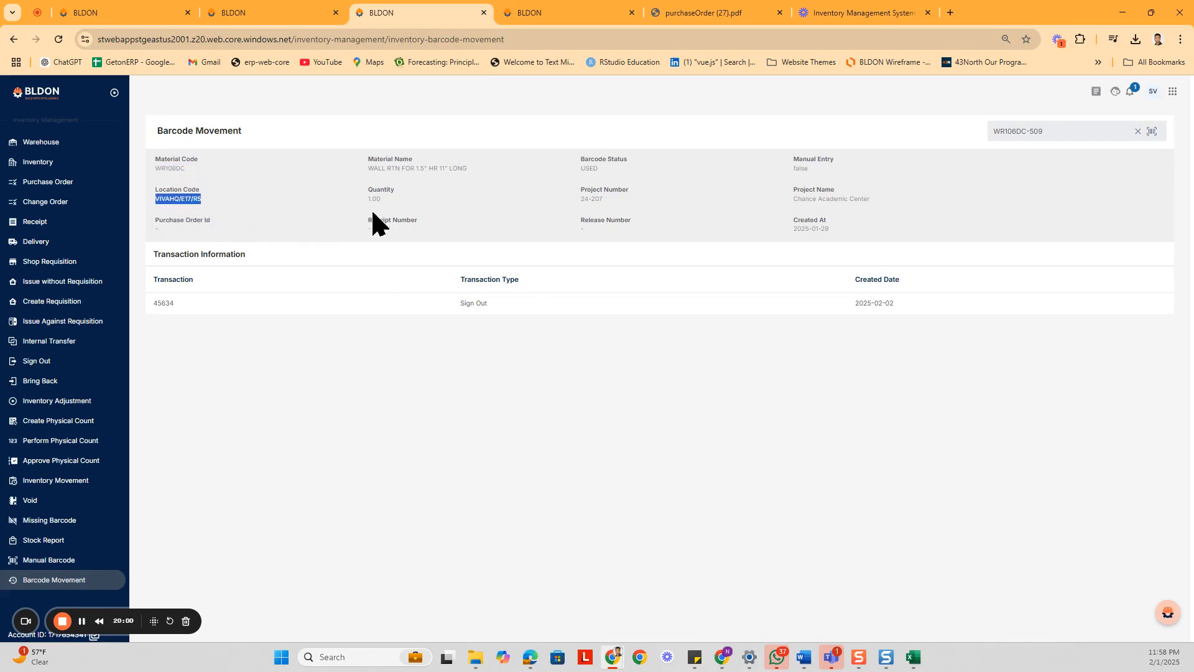
drag(579, 200, 604, 200)
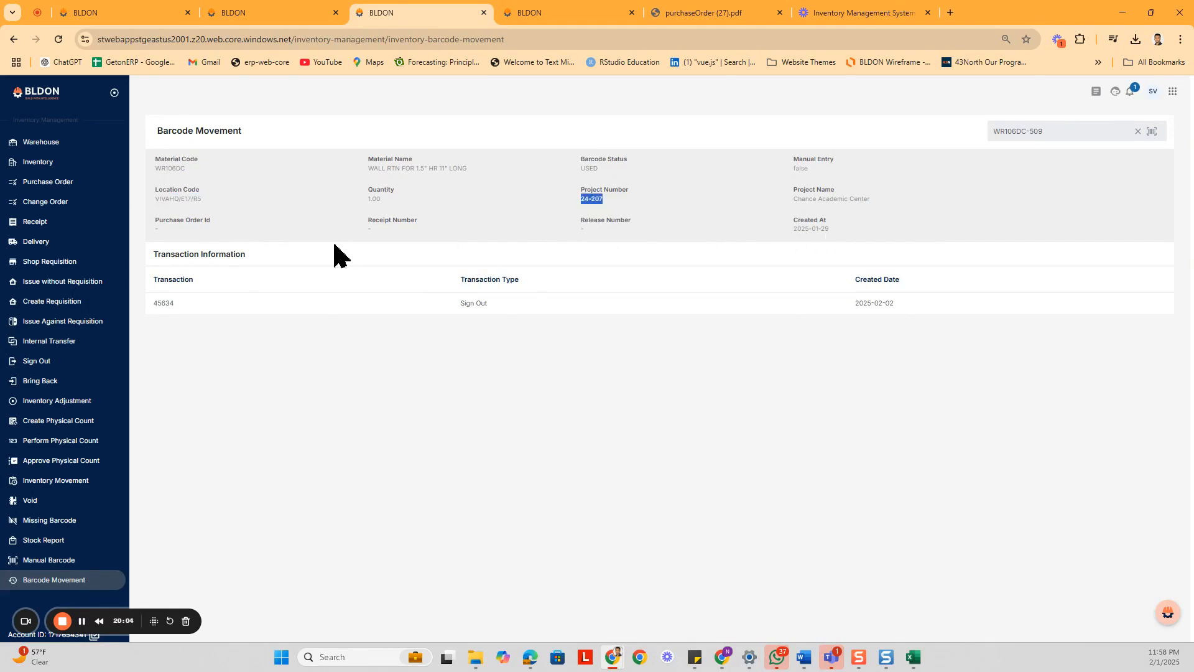
drag(781, 232, 858, 232)
click(658, 315)
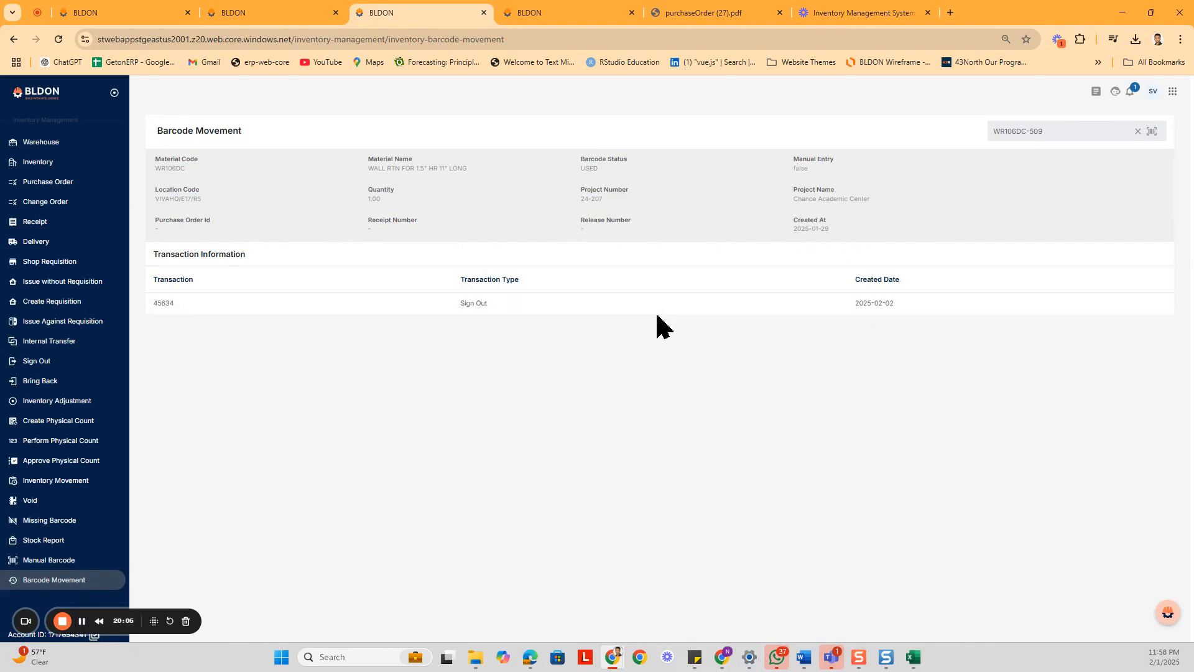